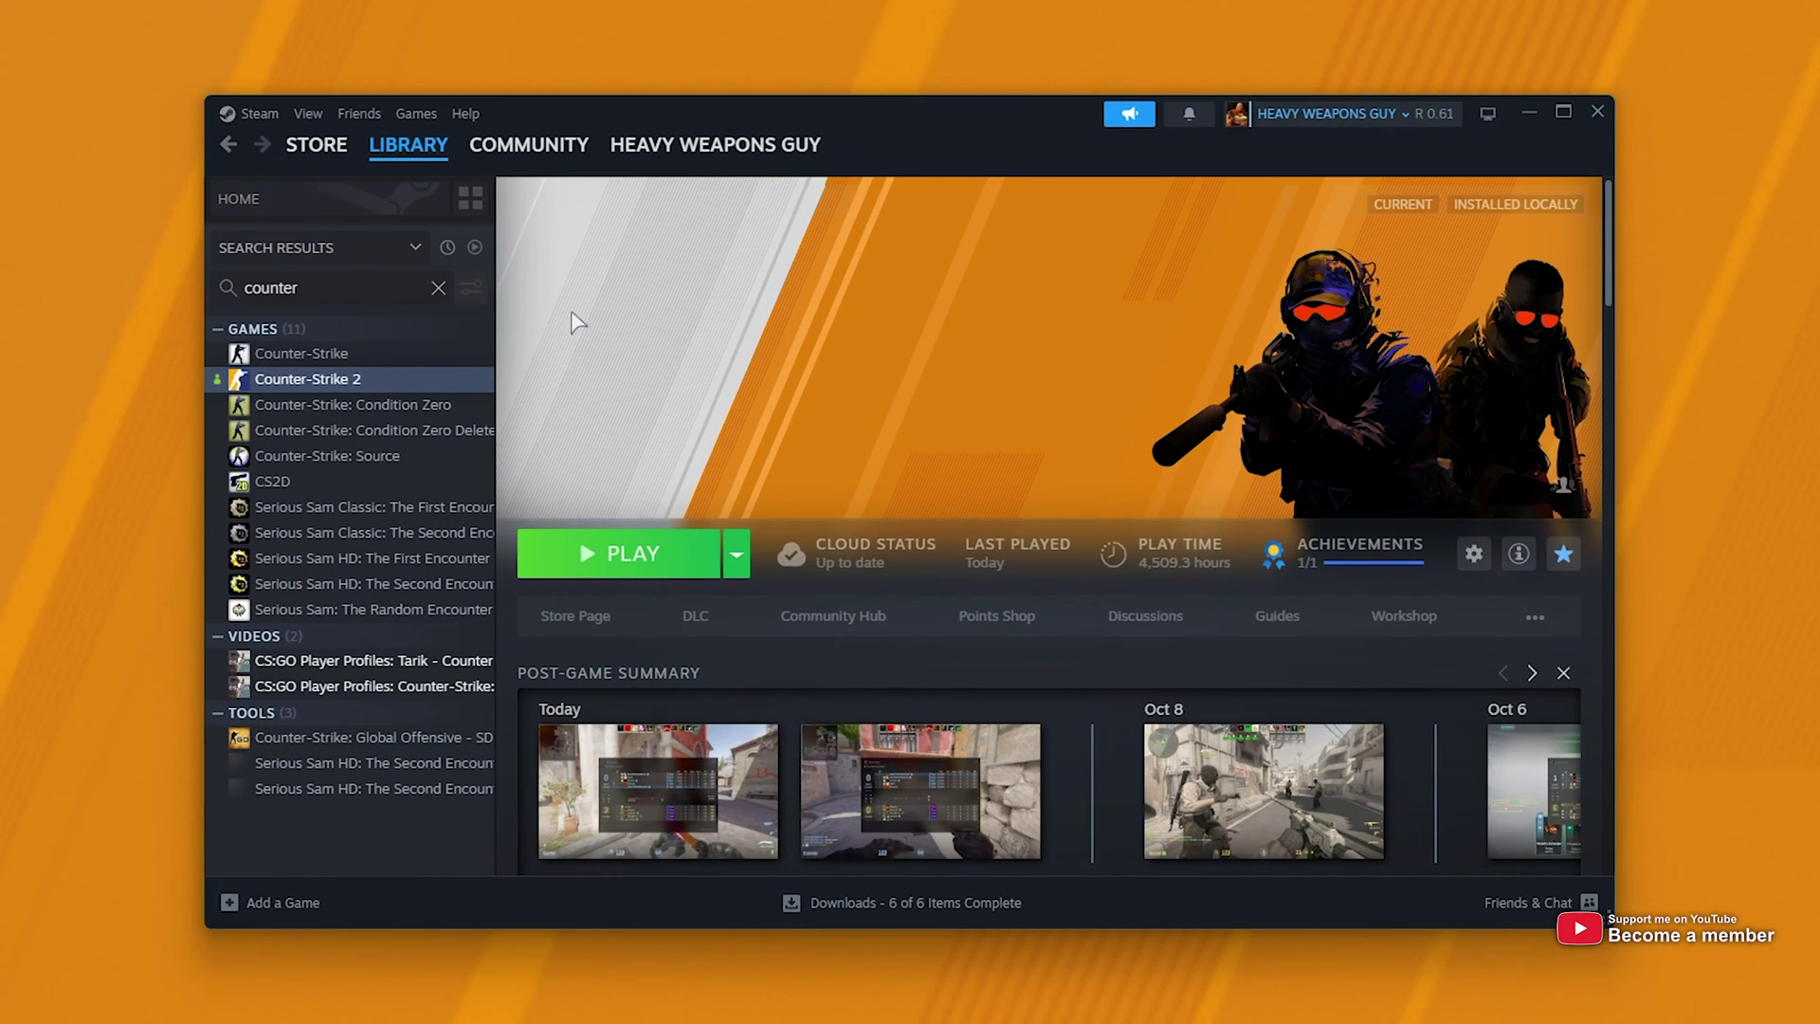
Browse the local files of Counter-Strike 2 and open the game\csgo\cfg folder.
right_click(368, 375)
mouse_move(510, 542)
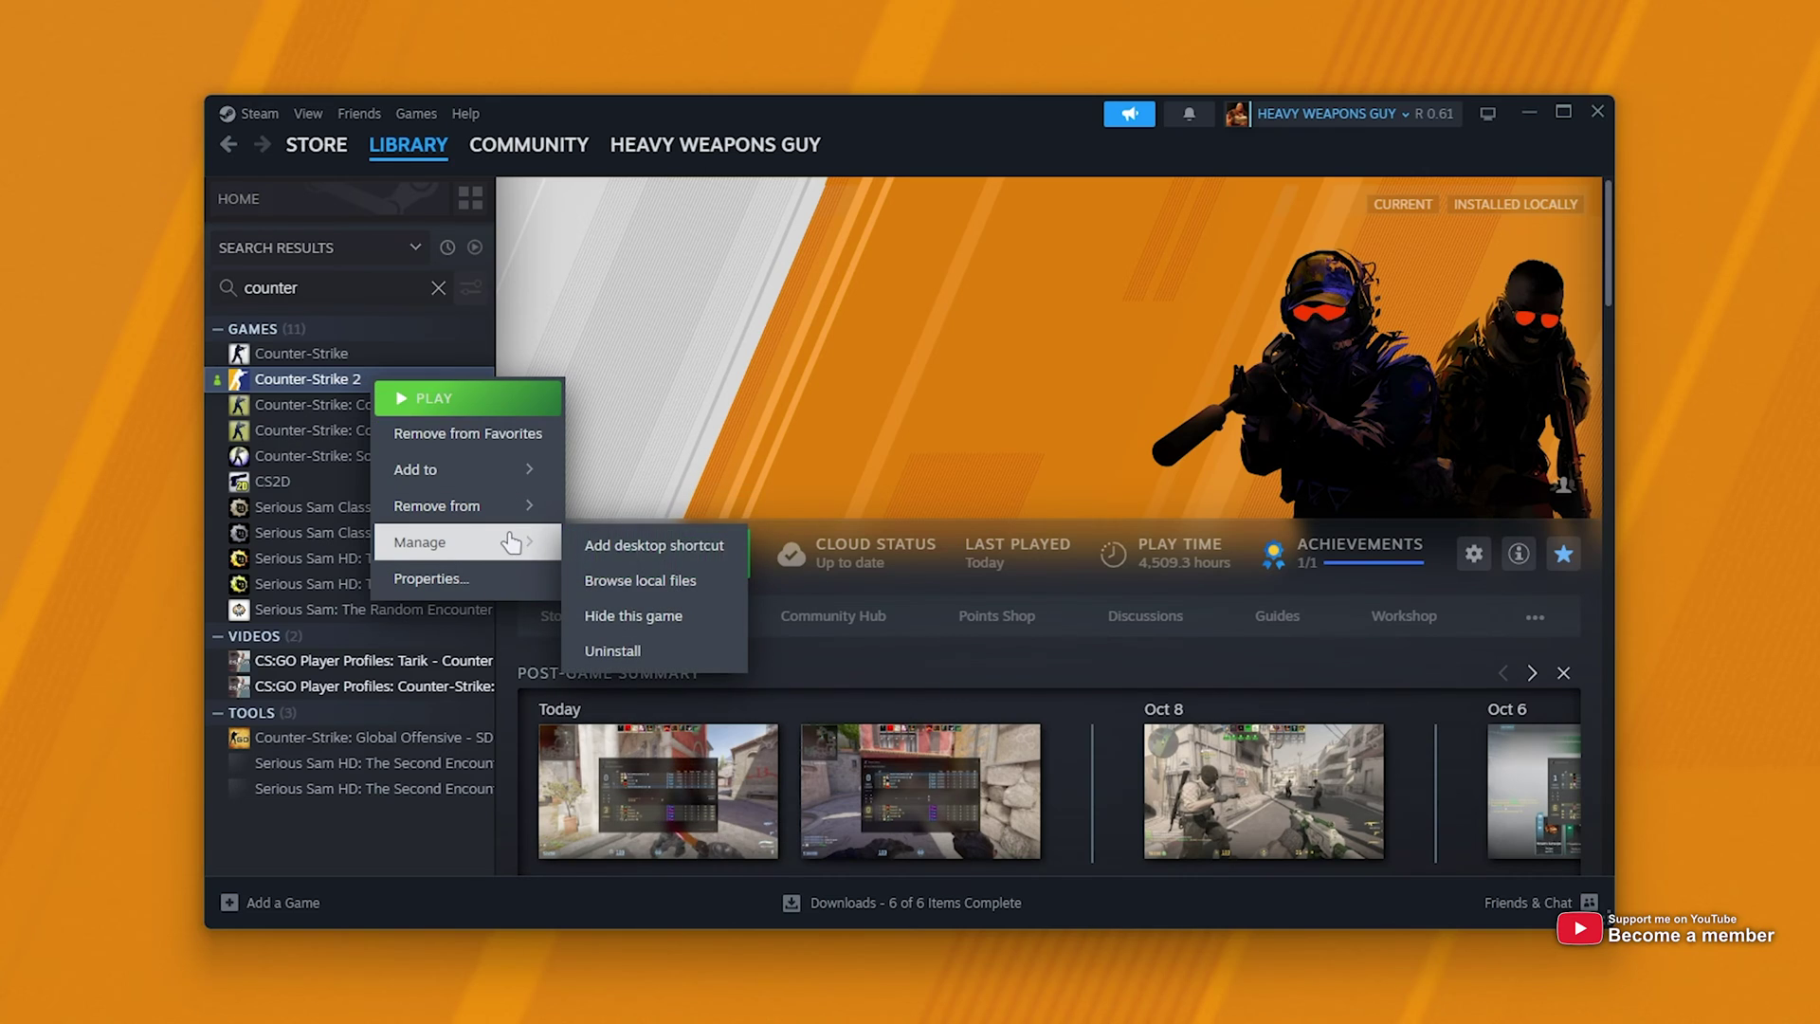
click(663, 580)
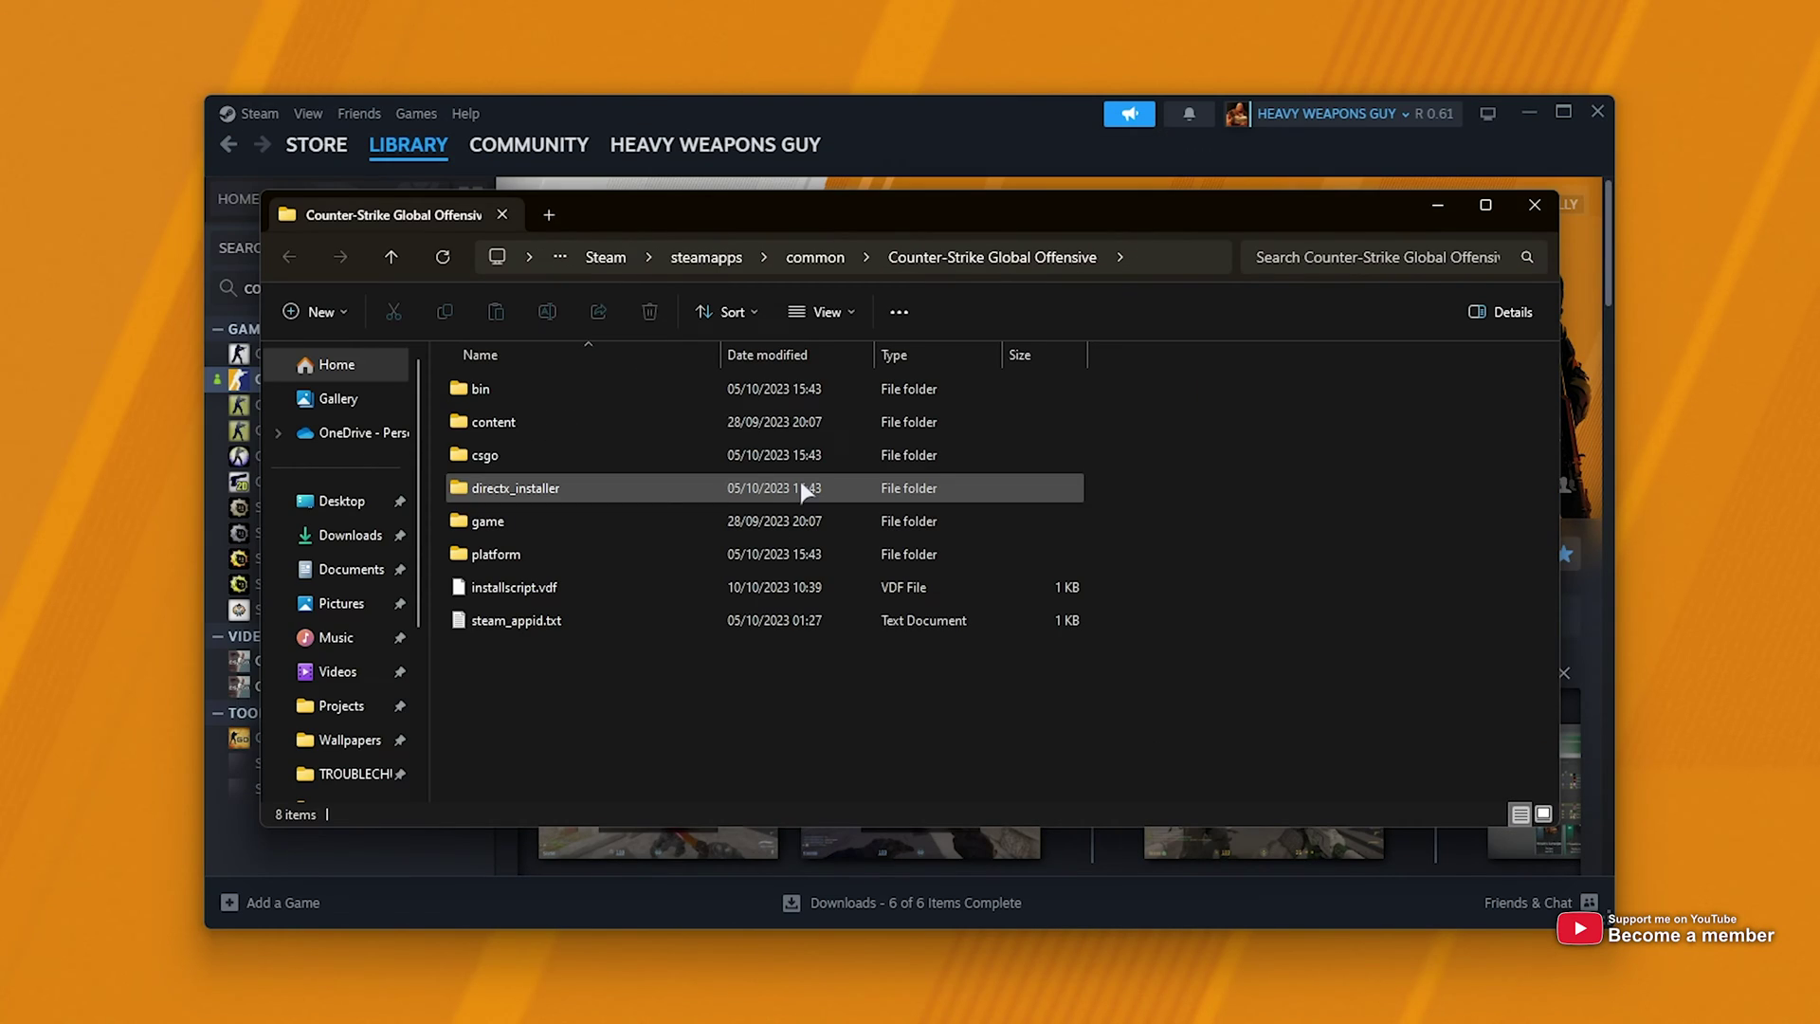
double_click(521, 521)
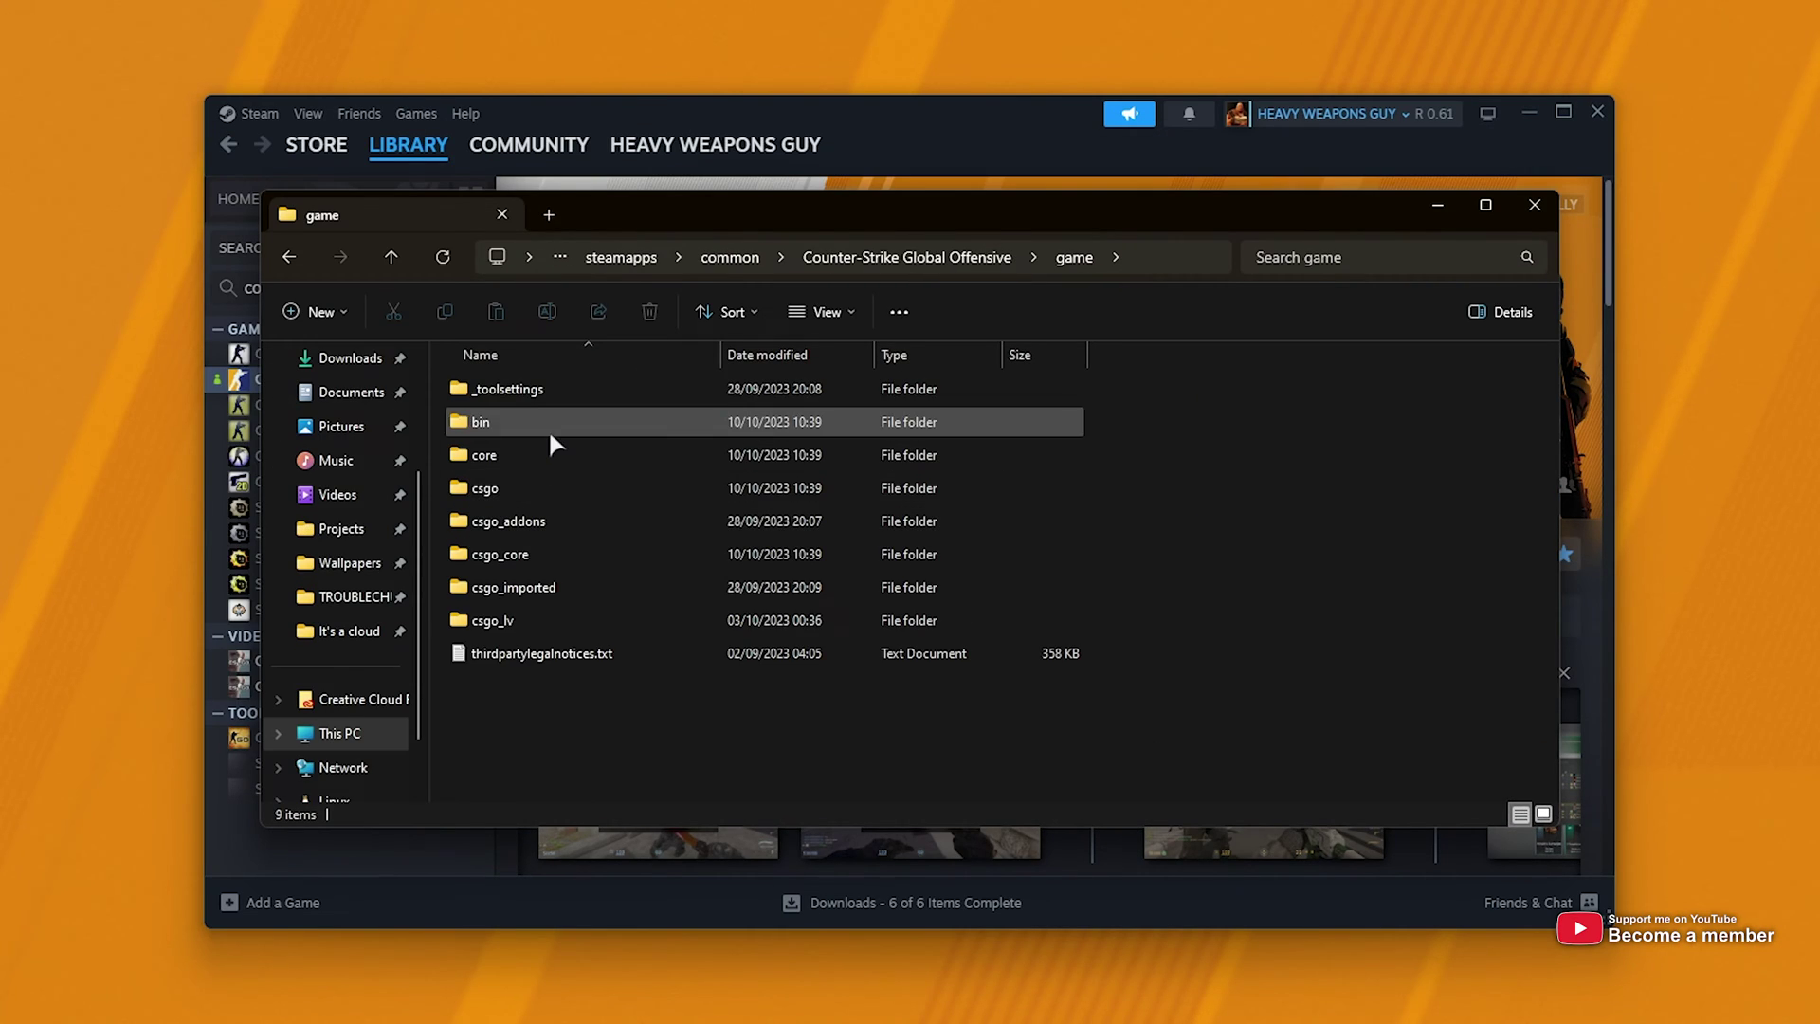
double_click(549, 488)
click(528, 427)
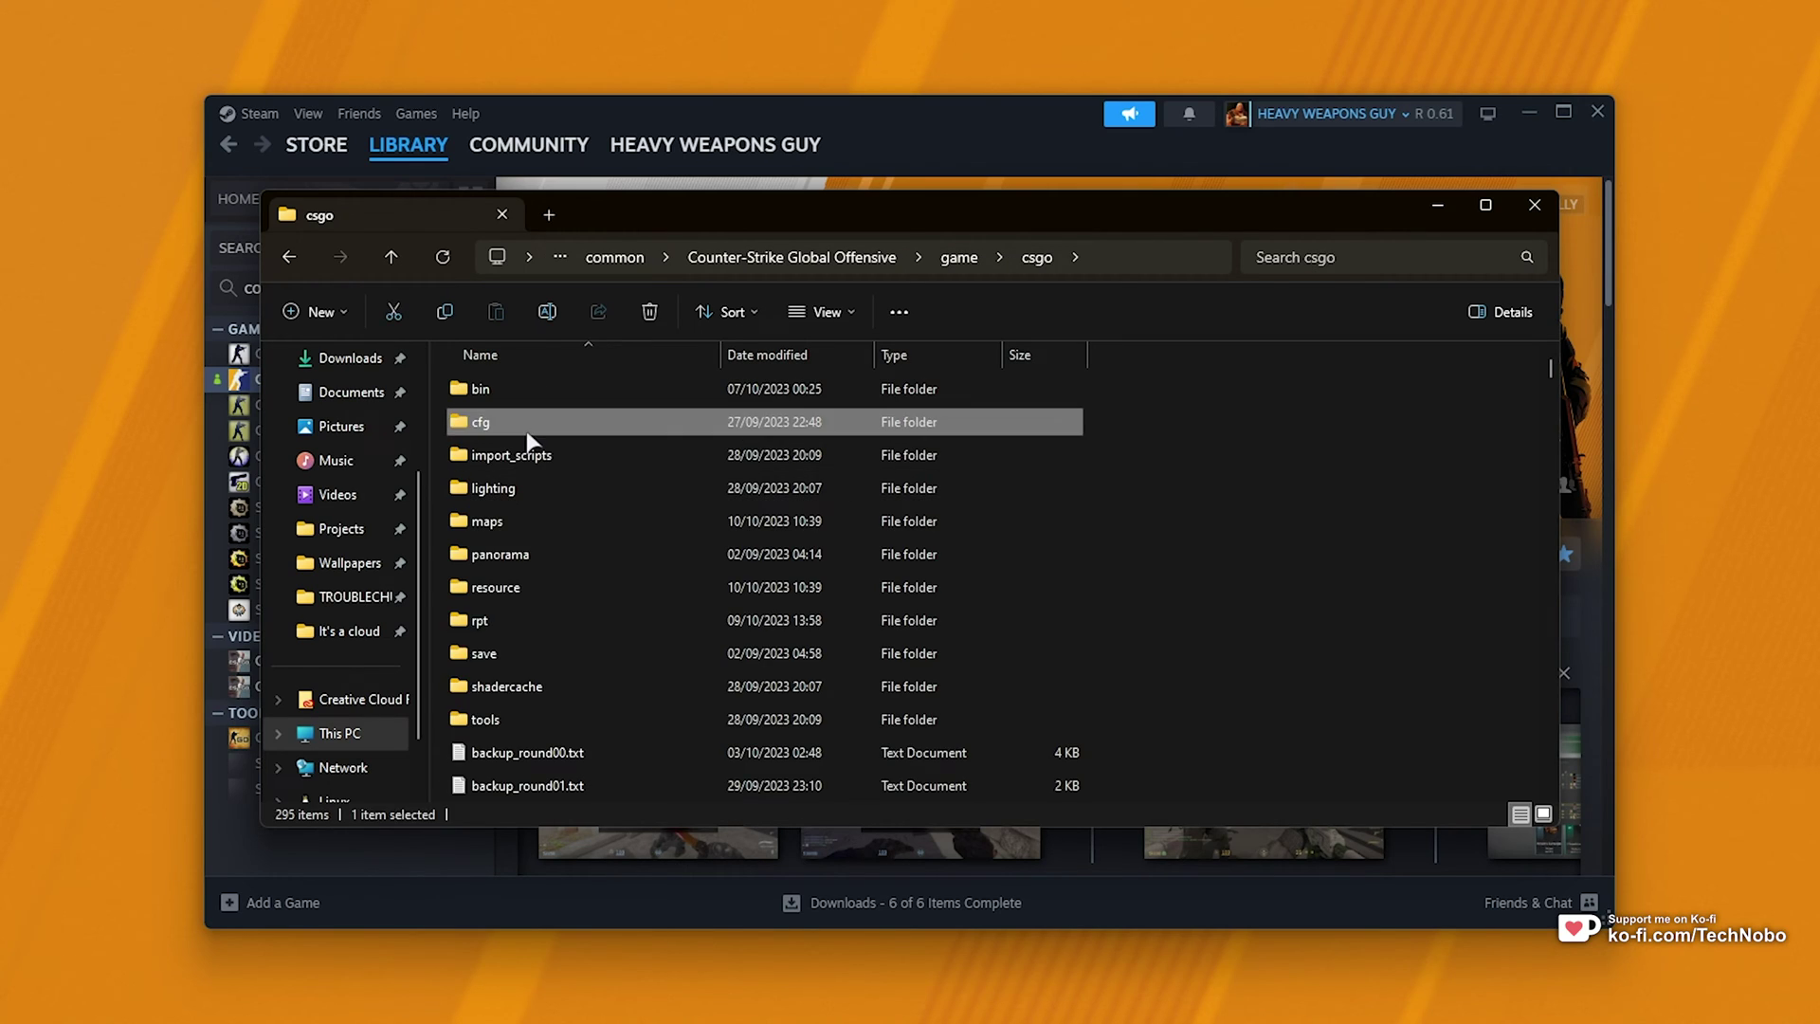
double_click(528, 429)
Open autoexec.cfg to view its contents and minimise the editor to return to the cfg folder.
click(560, 393)
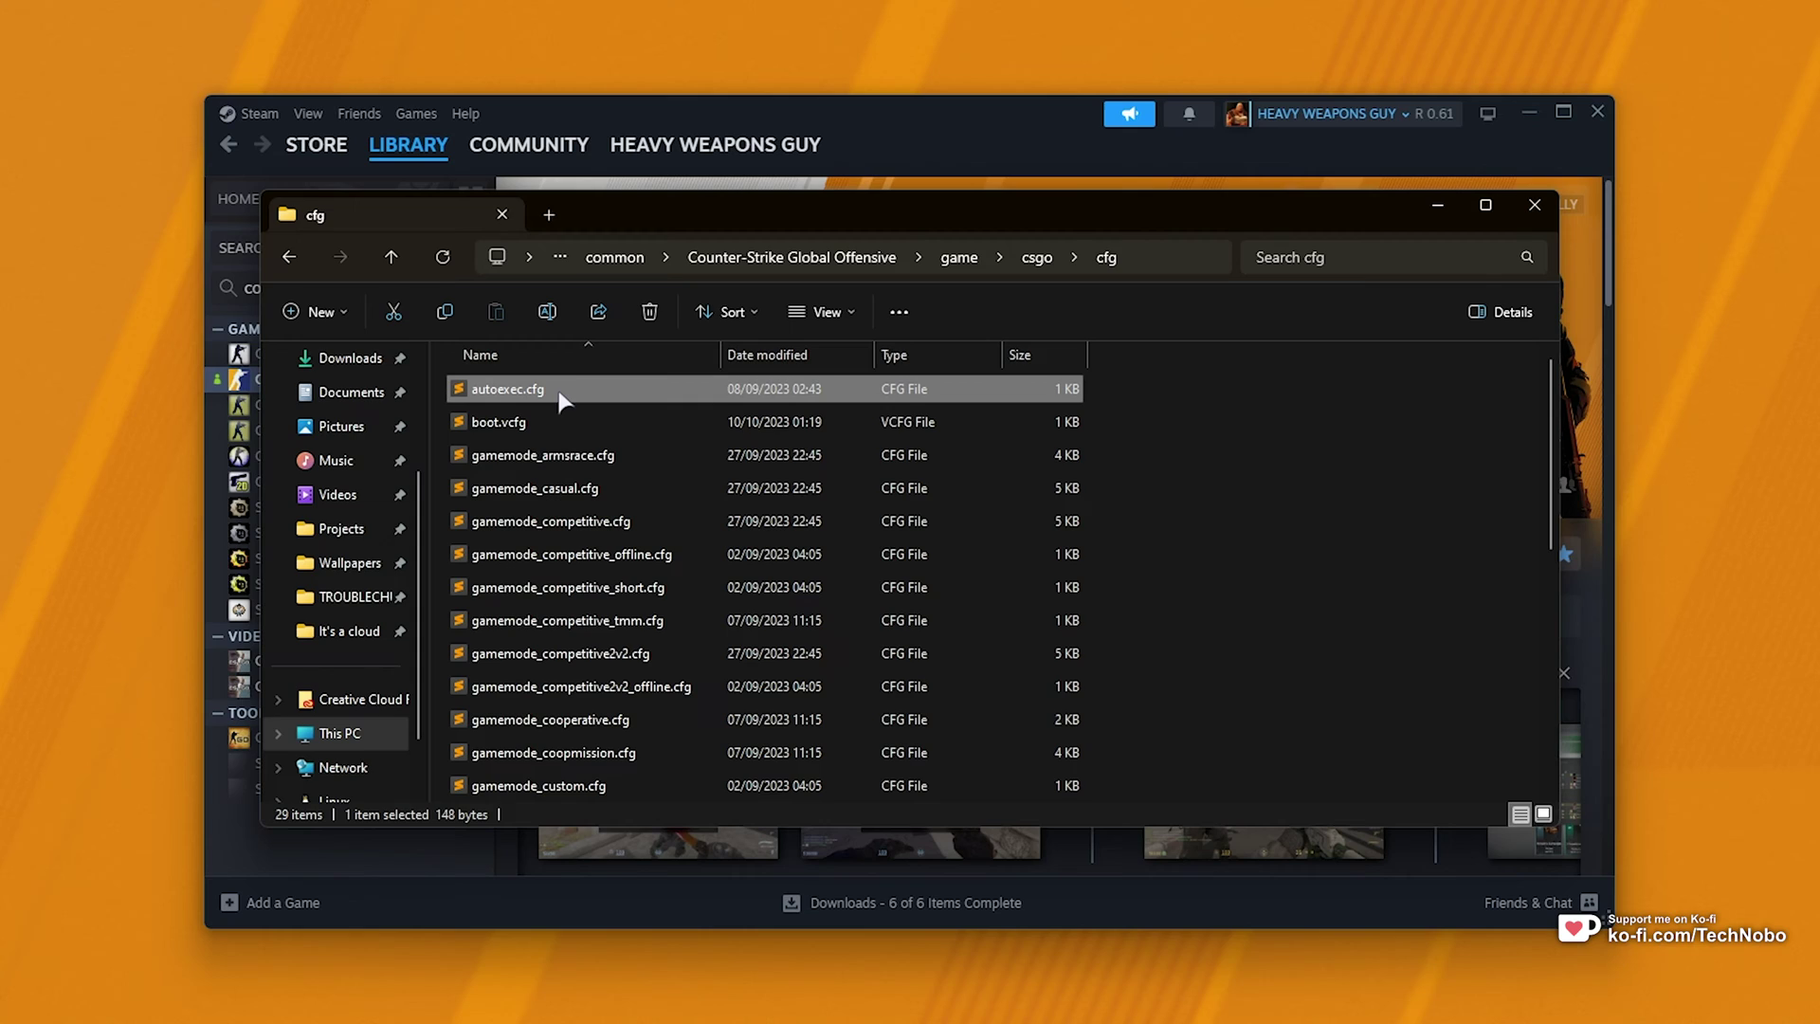
double_click(512, 389)
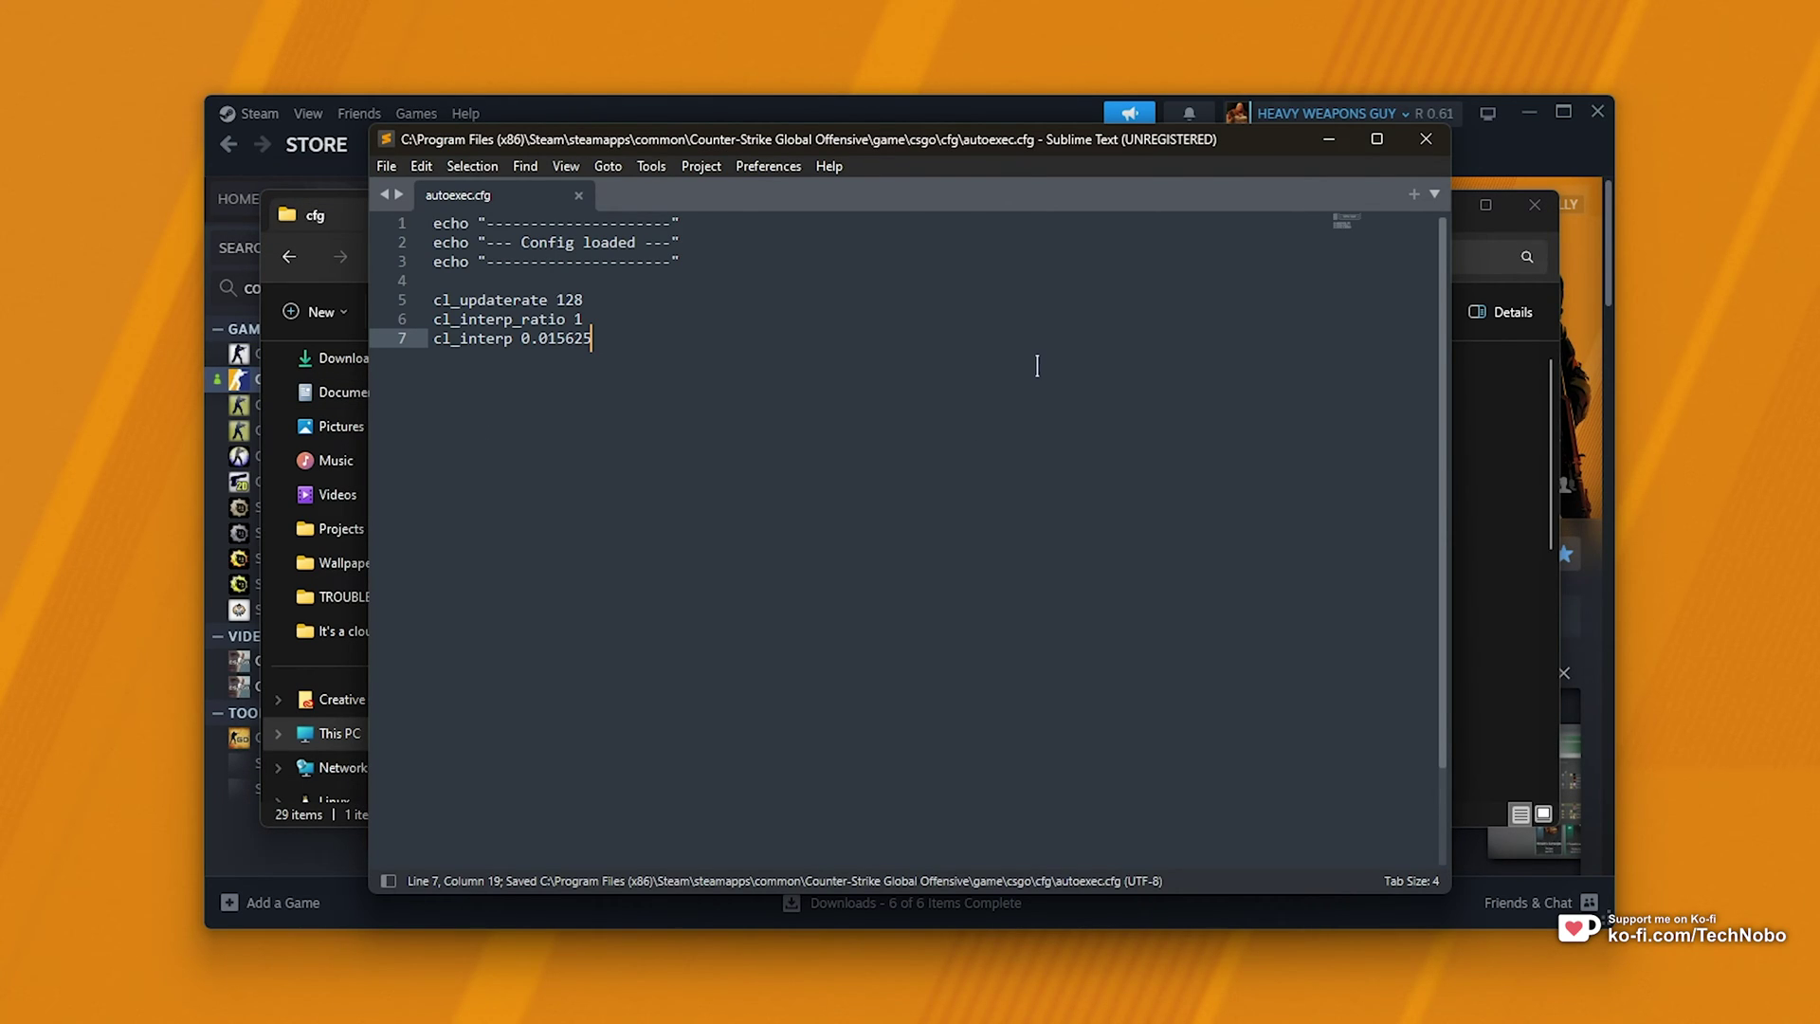
click(1330, 144)
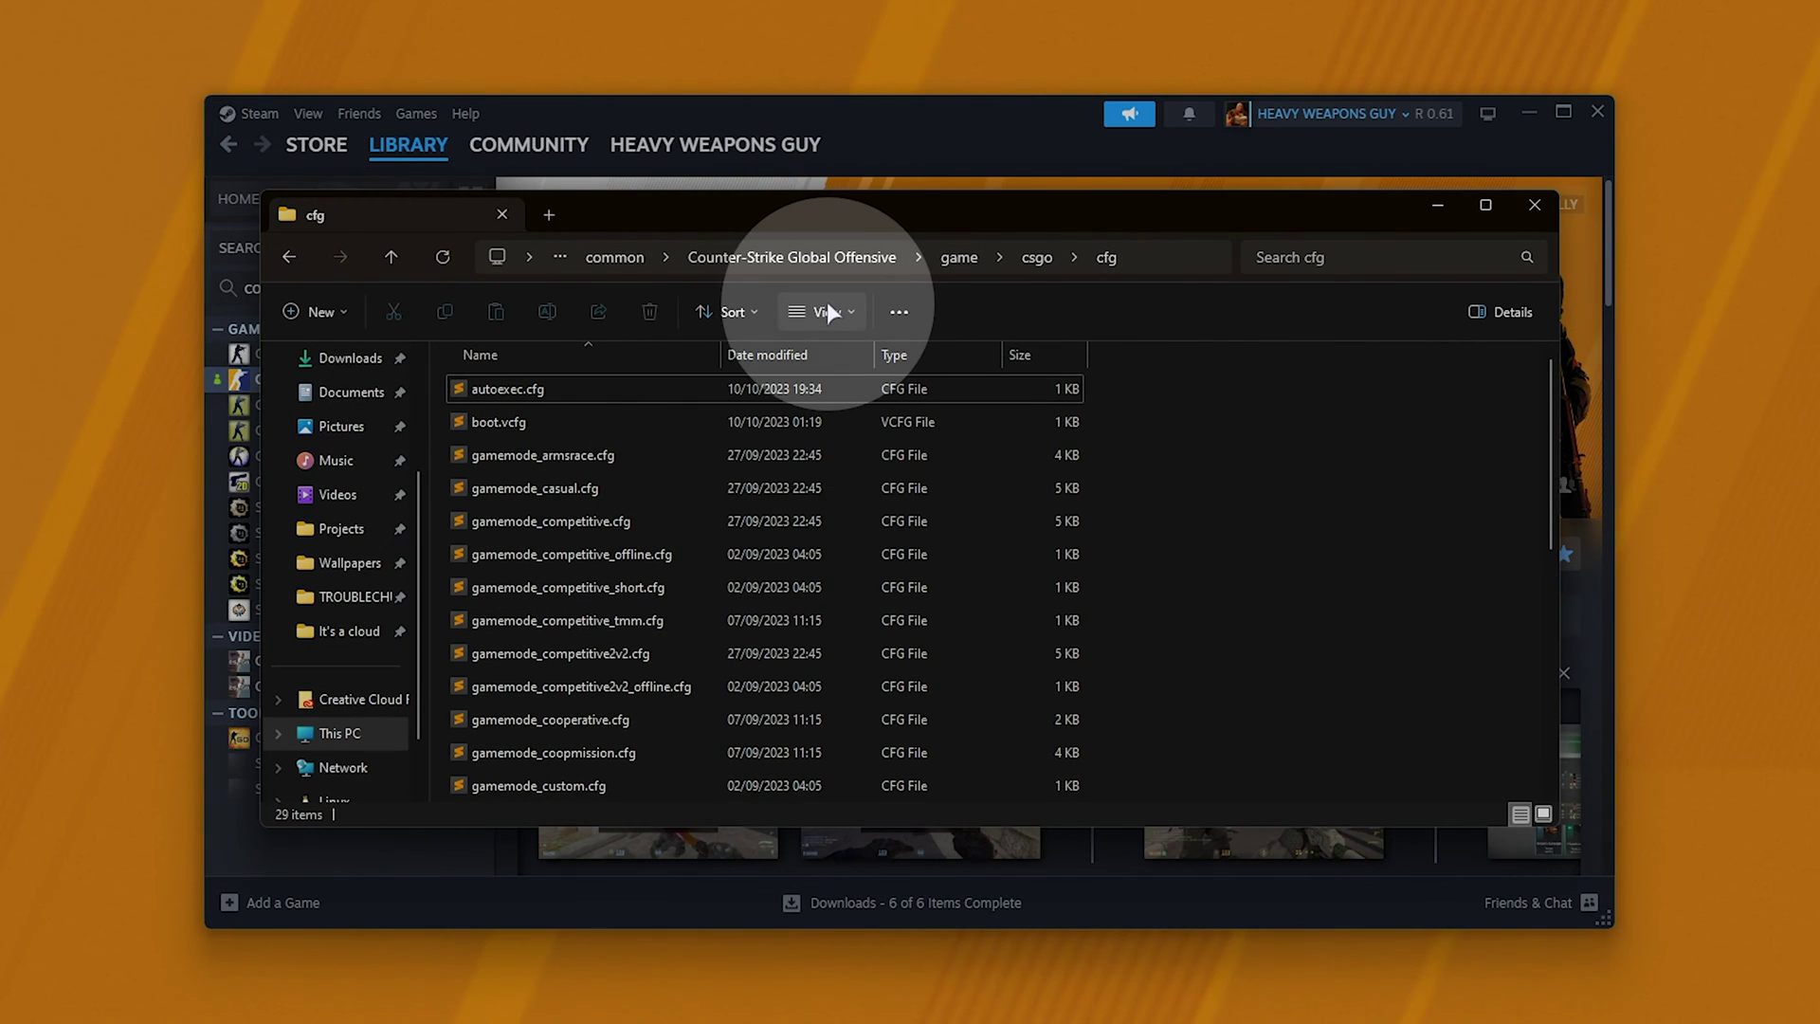
Check the setting for showing file name extensions in the folder's view options.
click(823, 312)
mouse_move(834, 709)
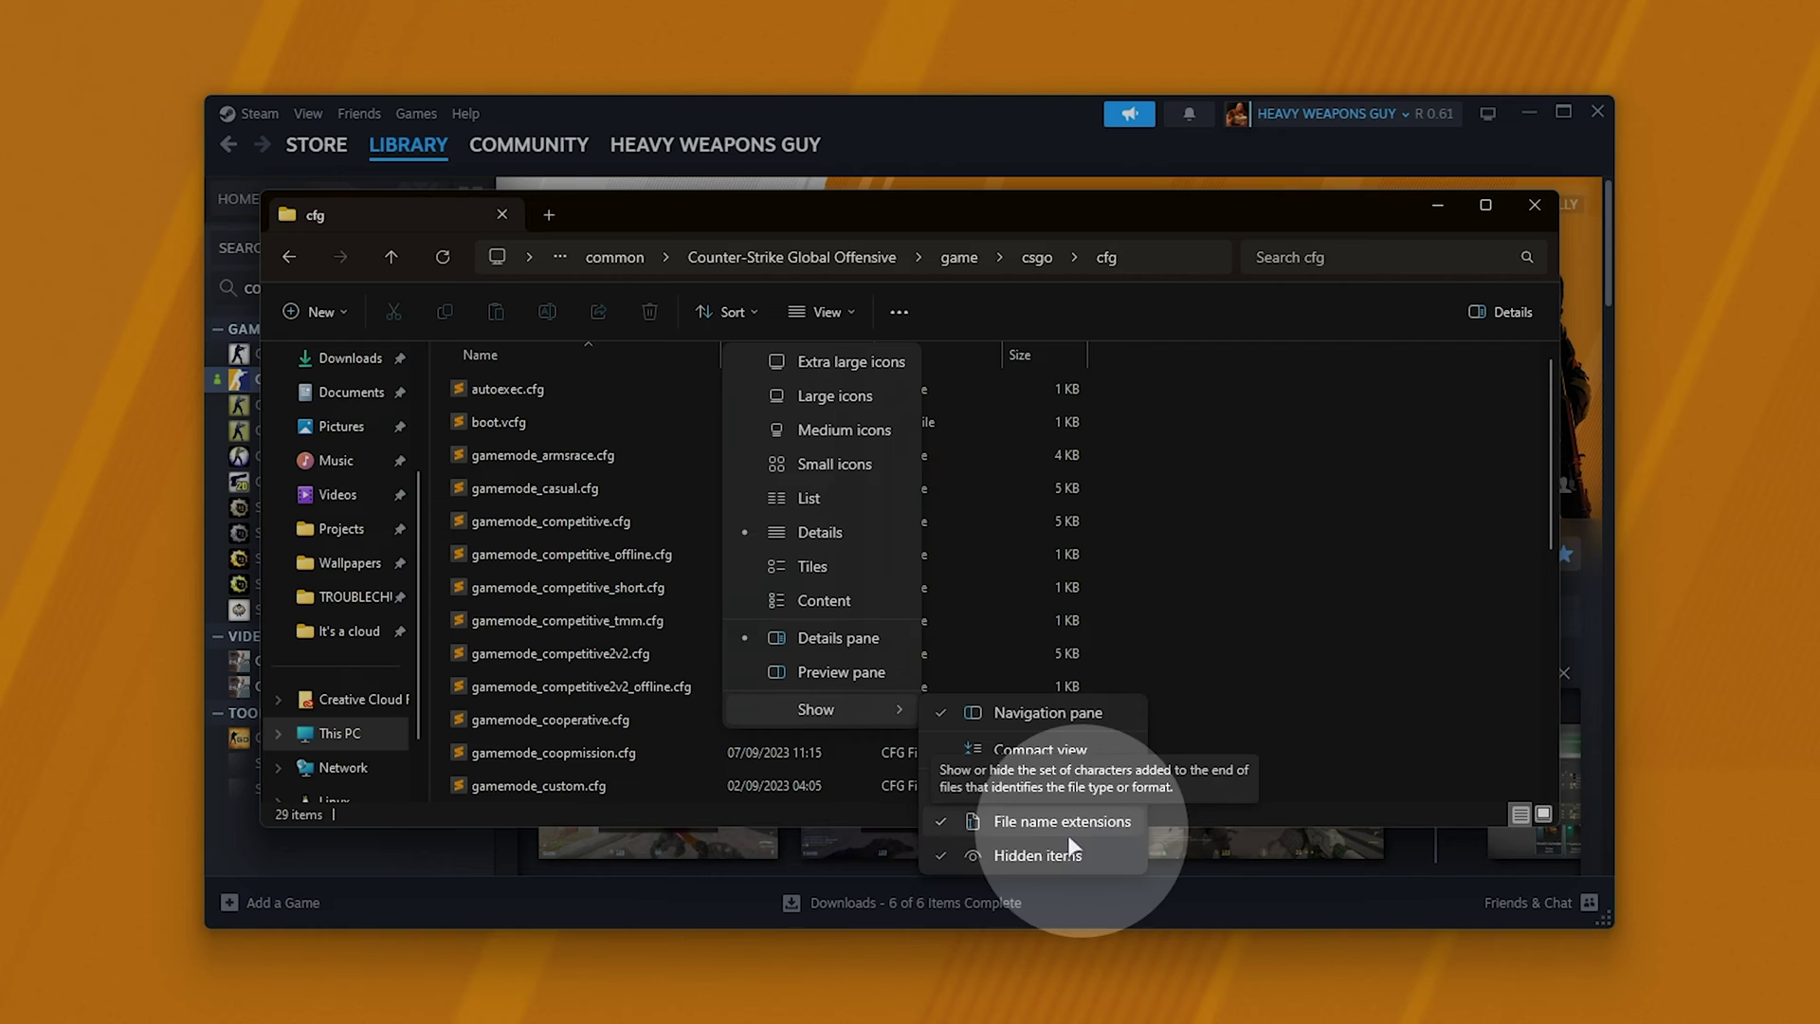
click(1231, 431)
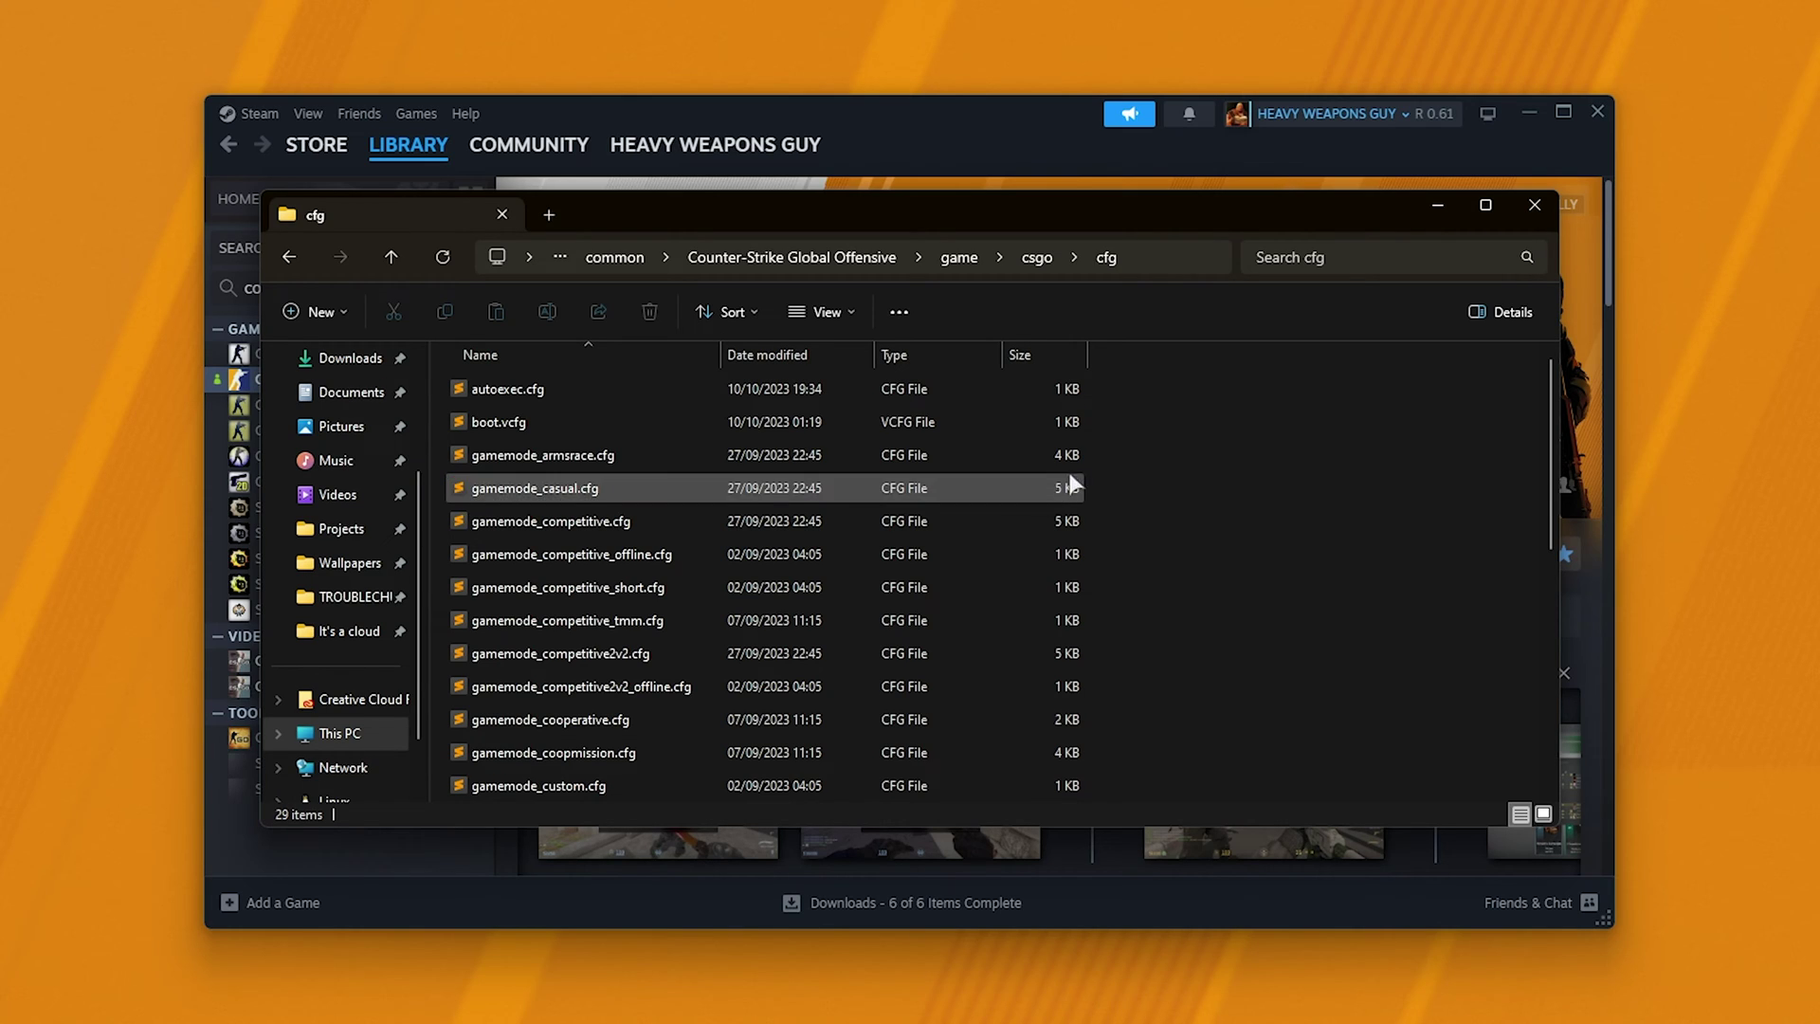
Create a new text document in the cfg folder and try to rename it autoexec.cfg.
right_click(1137, 448)
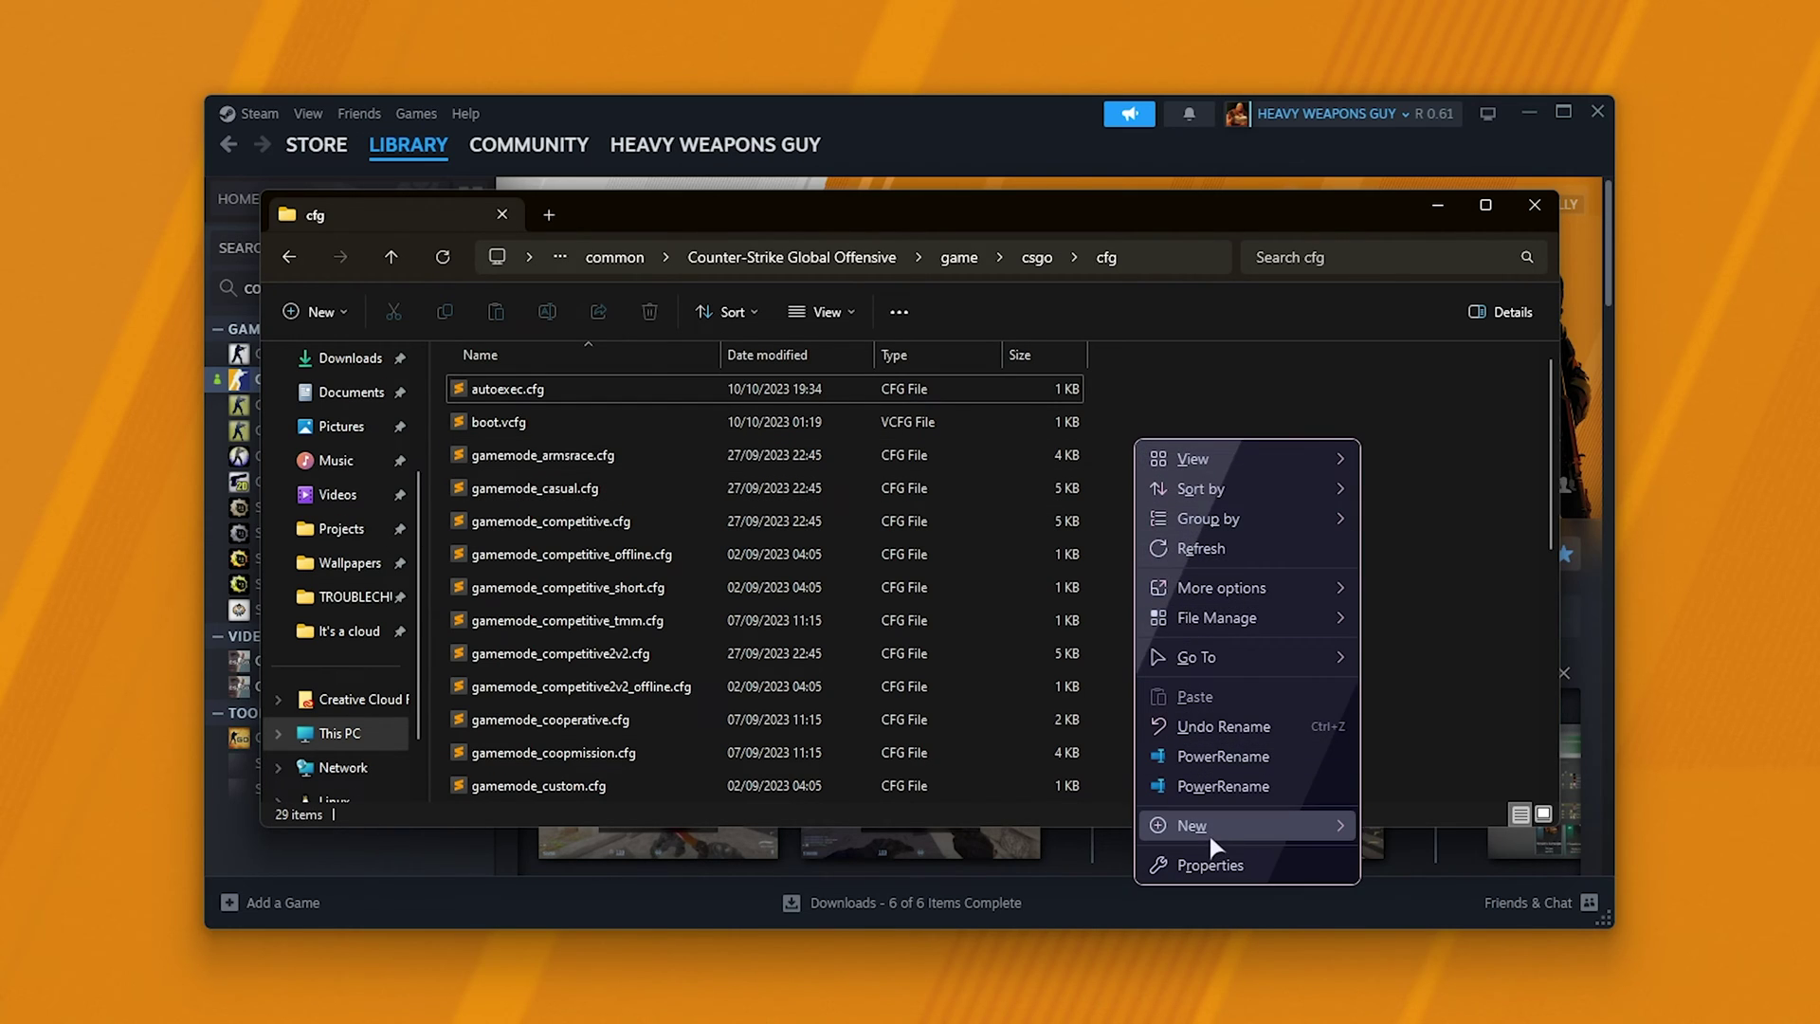
mouse_move(1208, 832)
click(1472, 941)
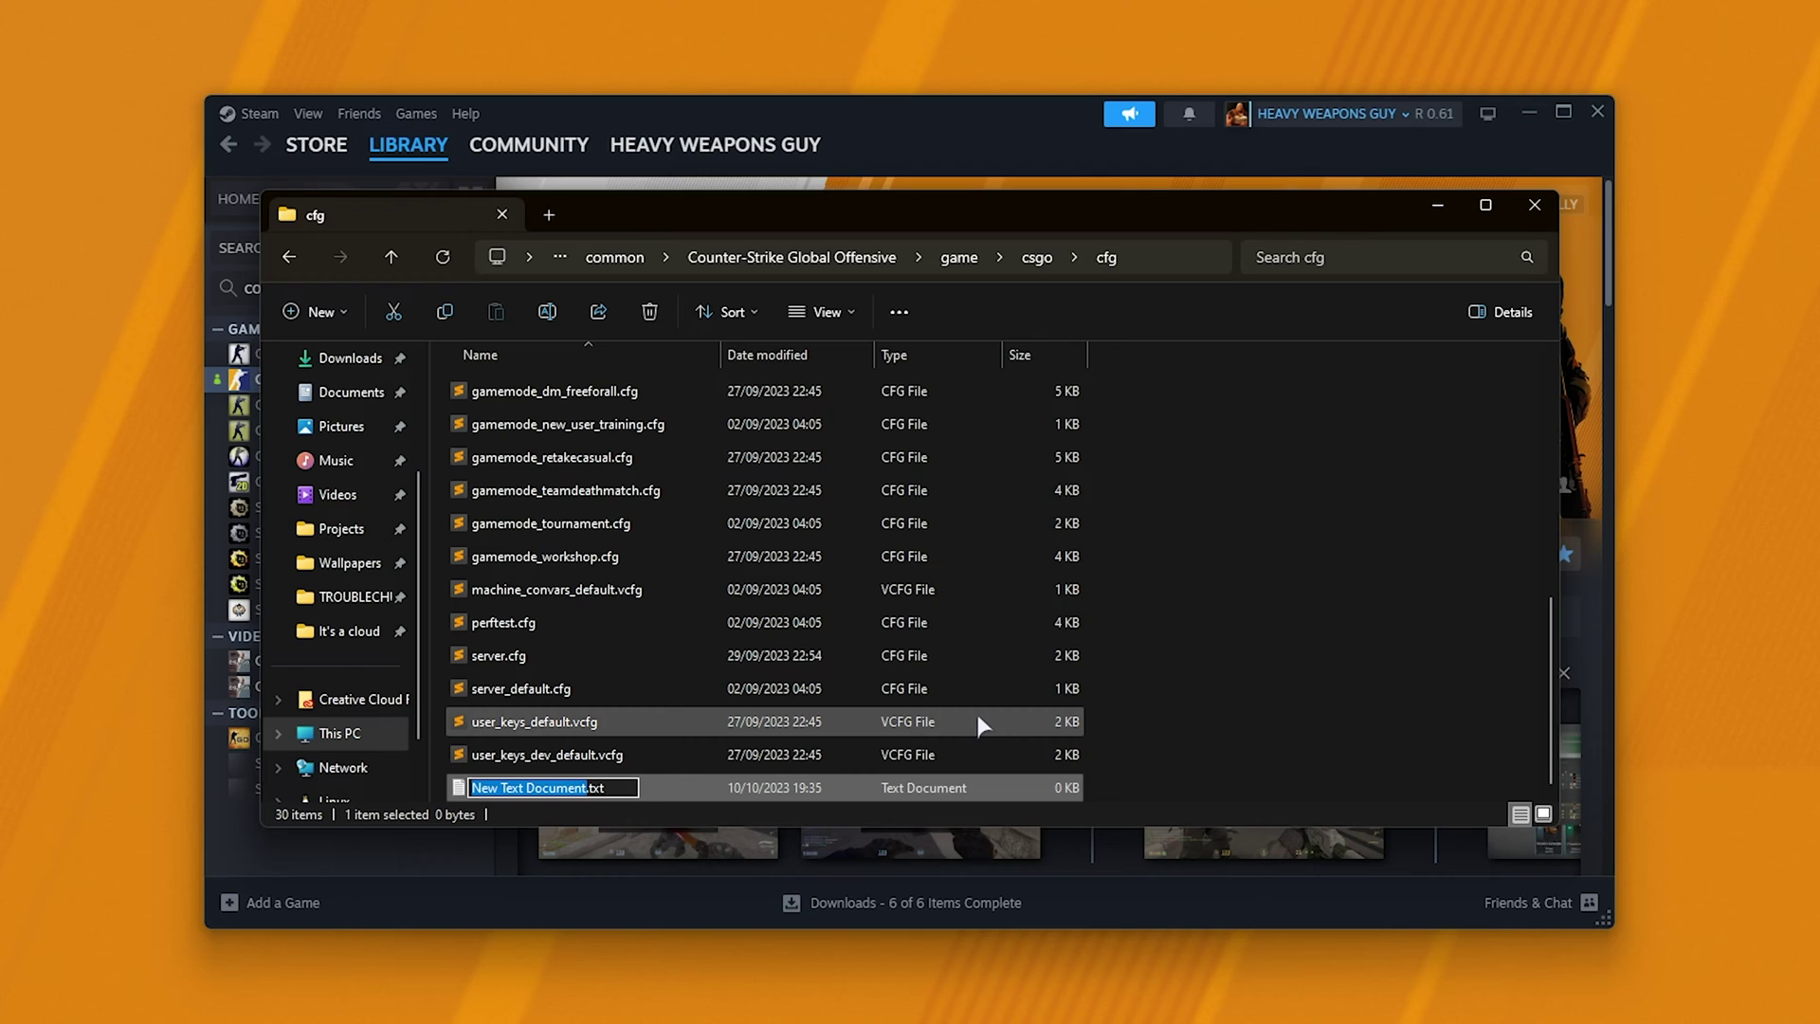
text(autoexec)
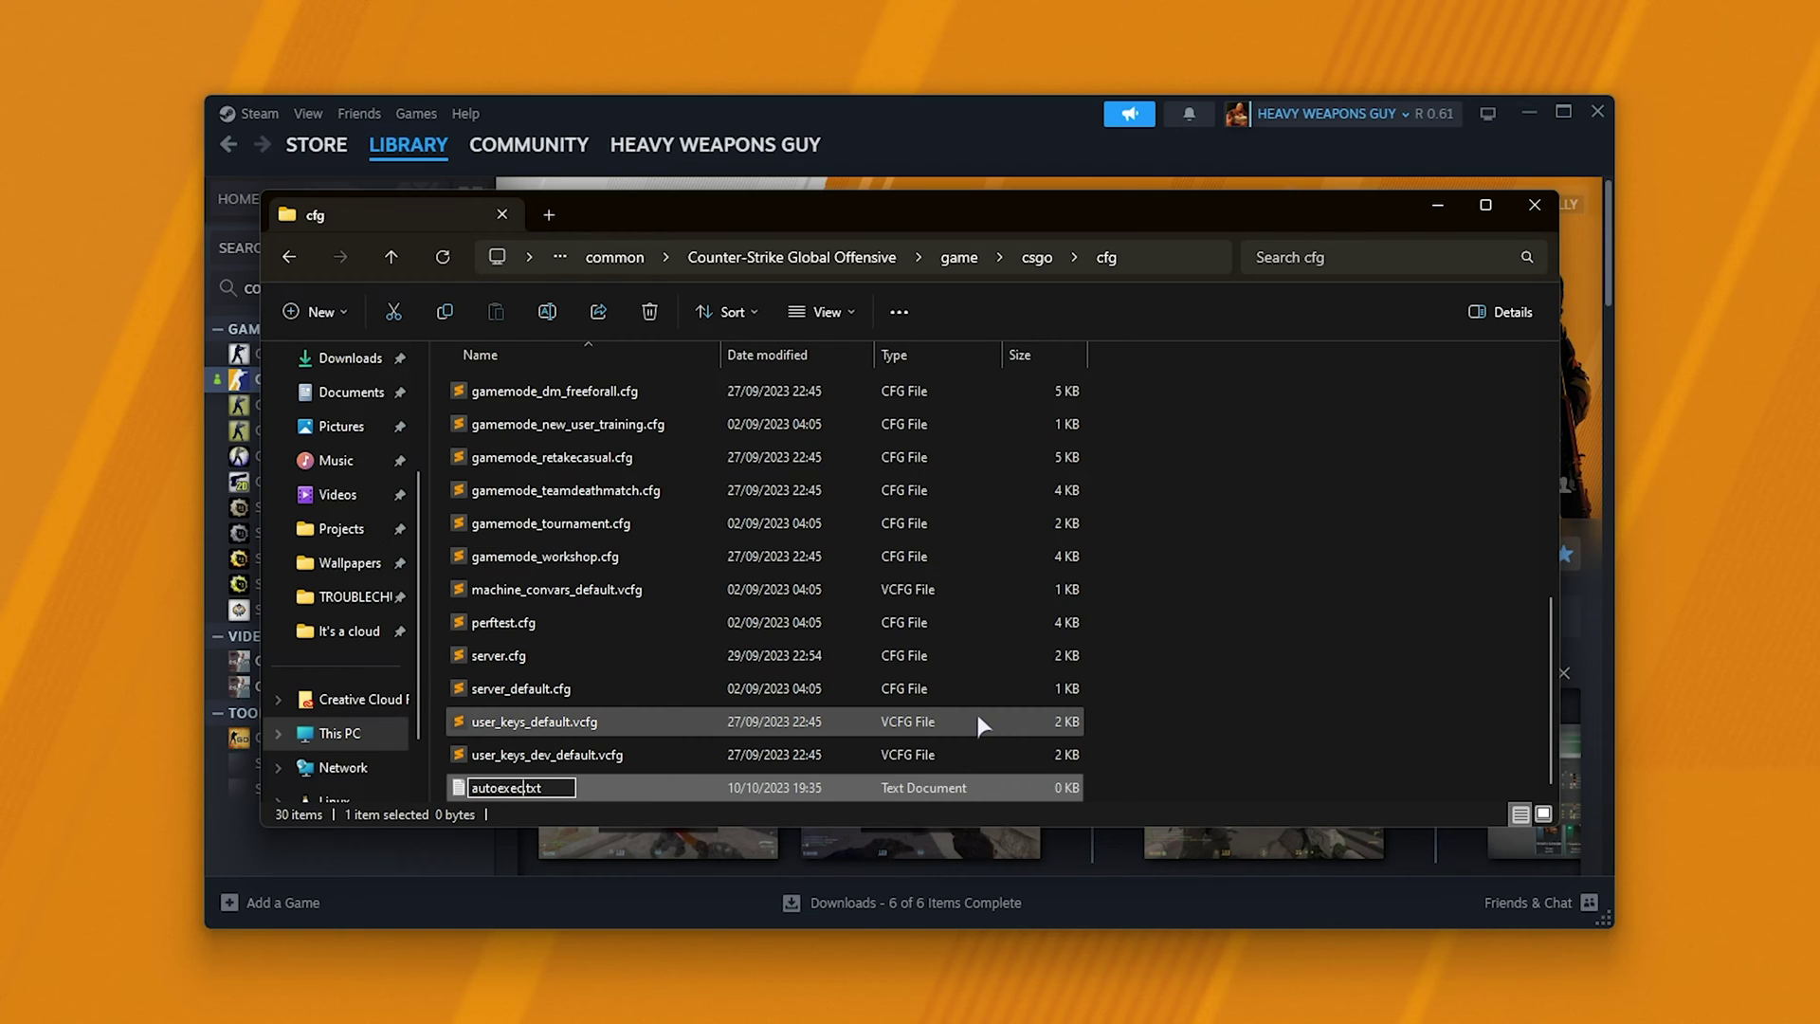
text(.cfg)
key(Delete)
key(Delete)
key(Delete)
key(Delete)
key(Return)
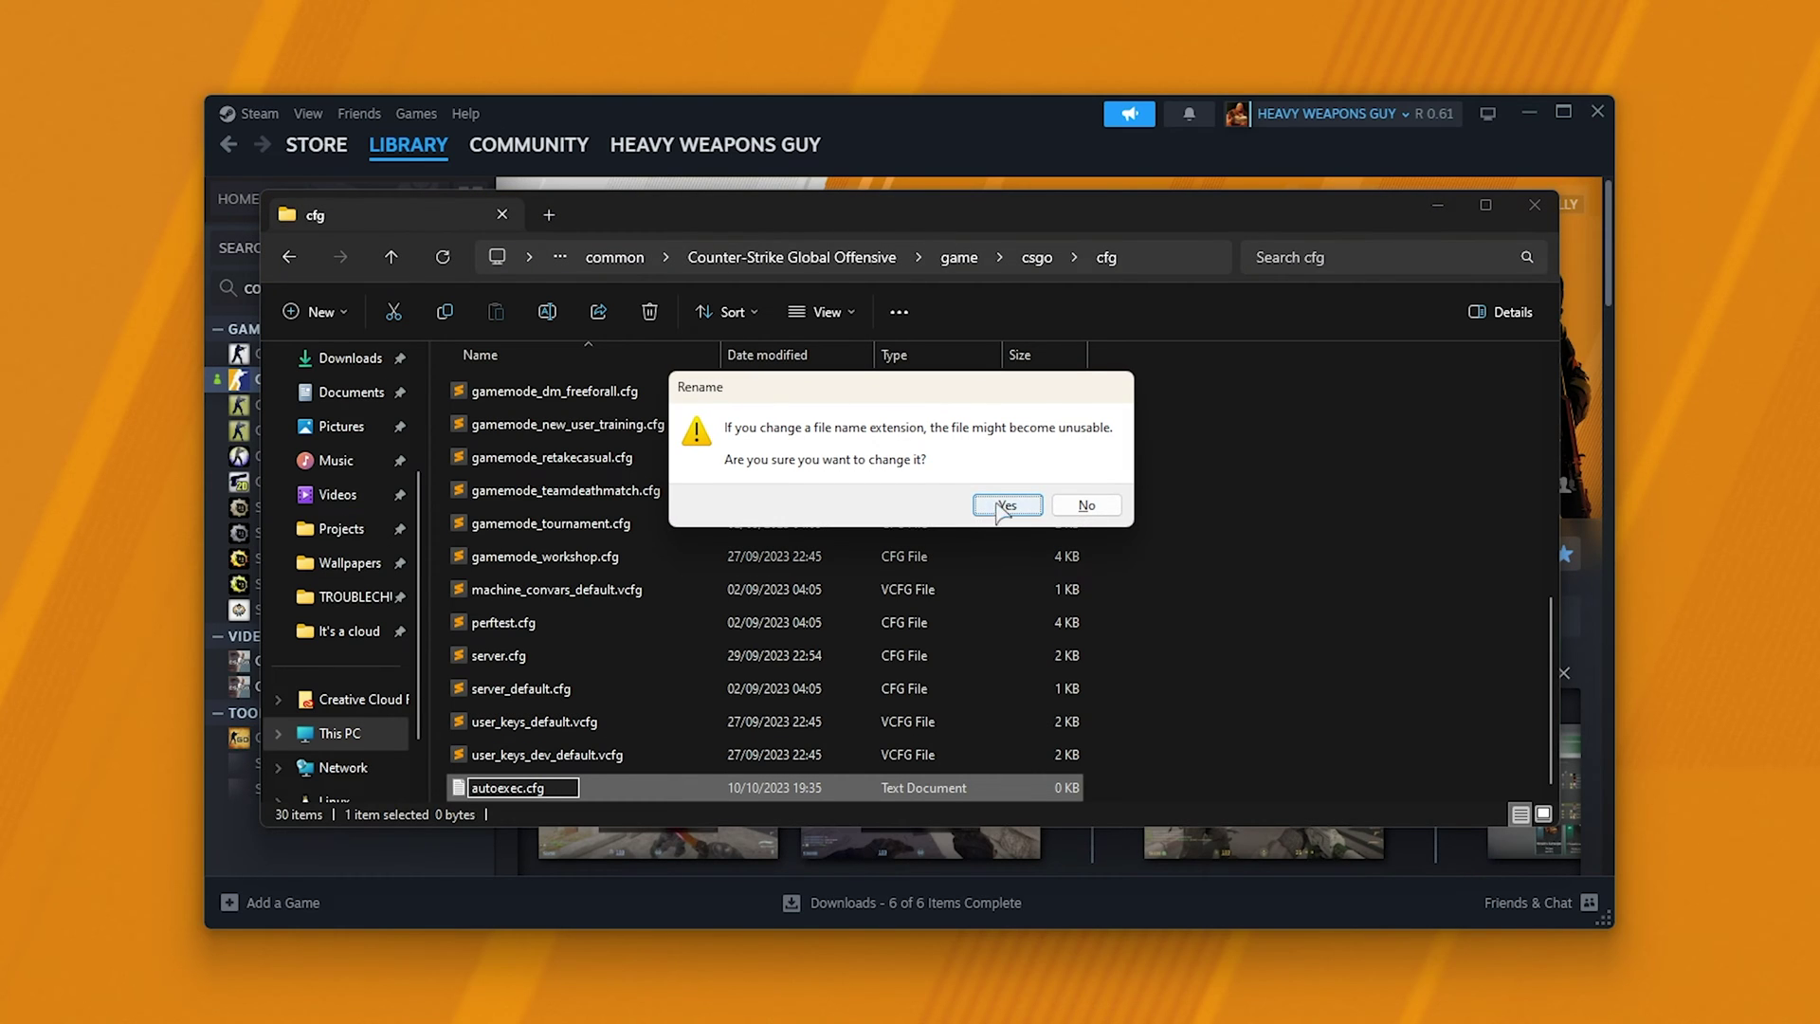
click(1091, 508)
Open the existing autoexec.cfg for editing and highlight its three echo lines.
click(889, 387)
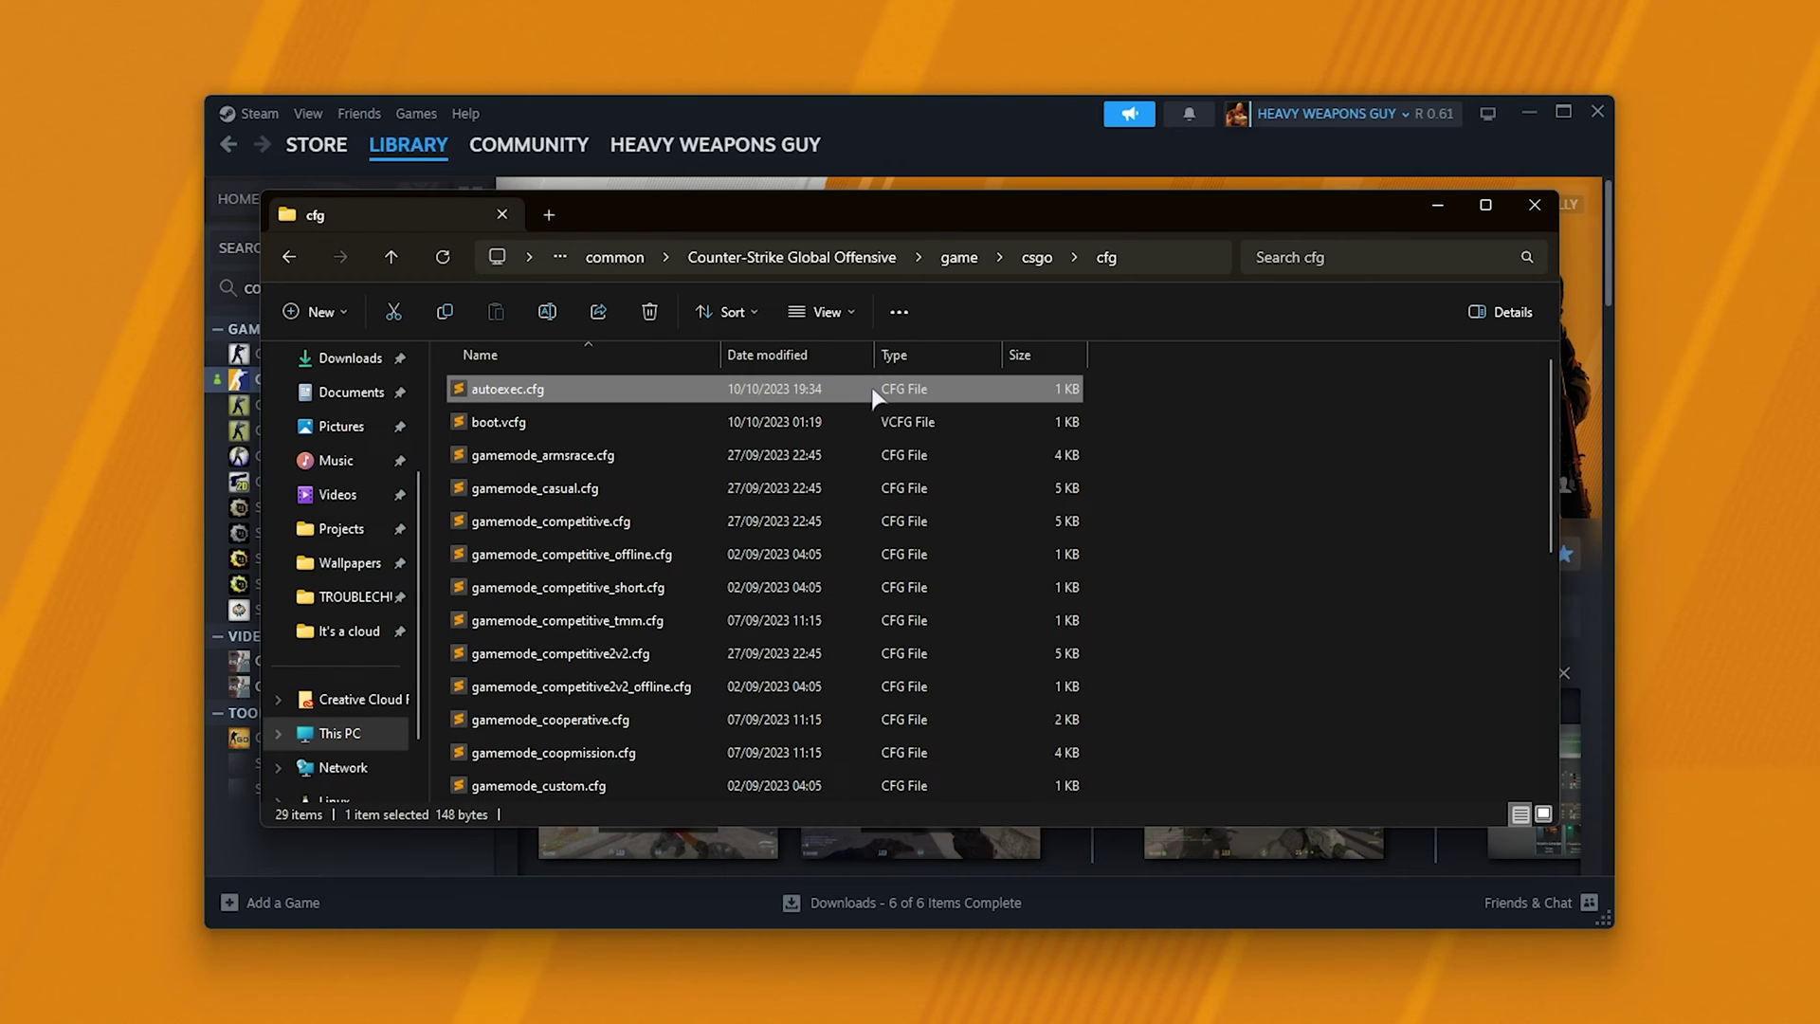
key(Return)
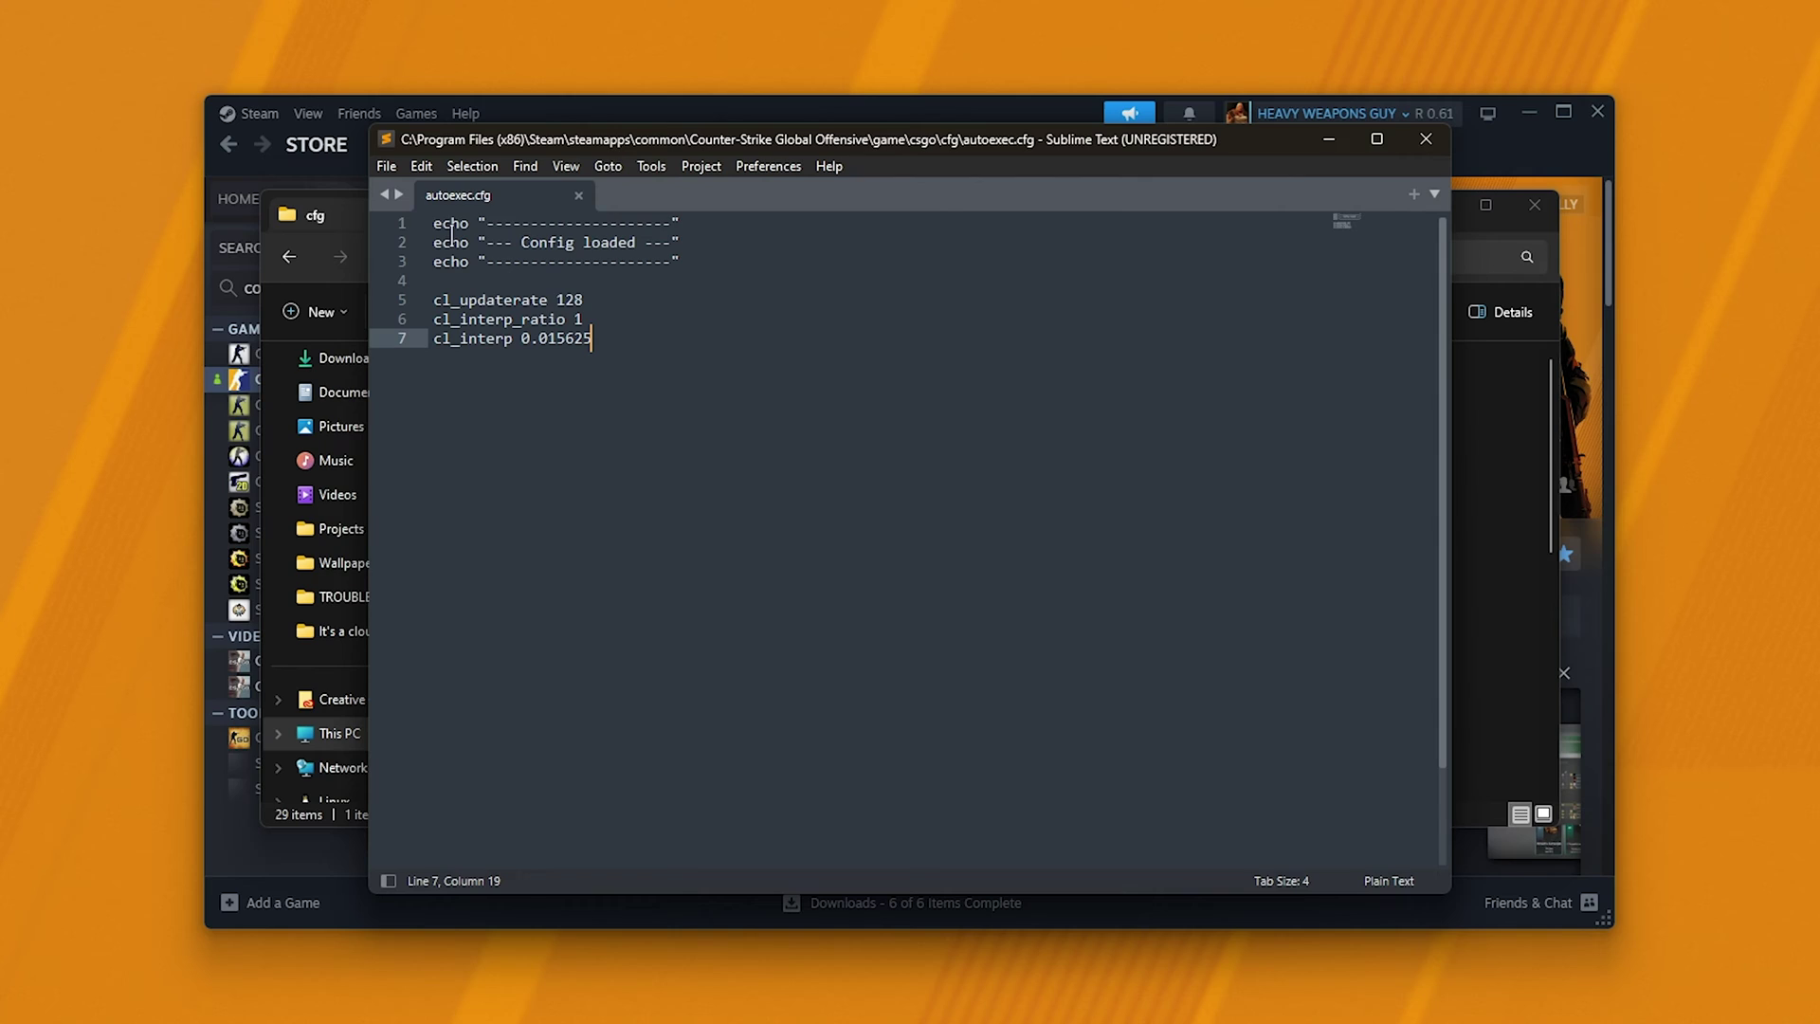
double_click(450, 223)
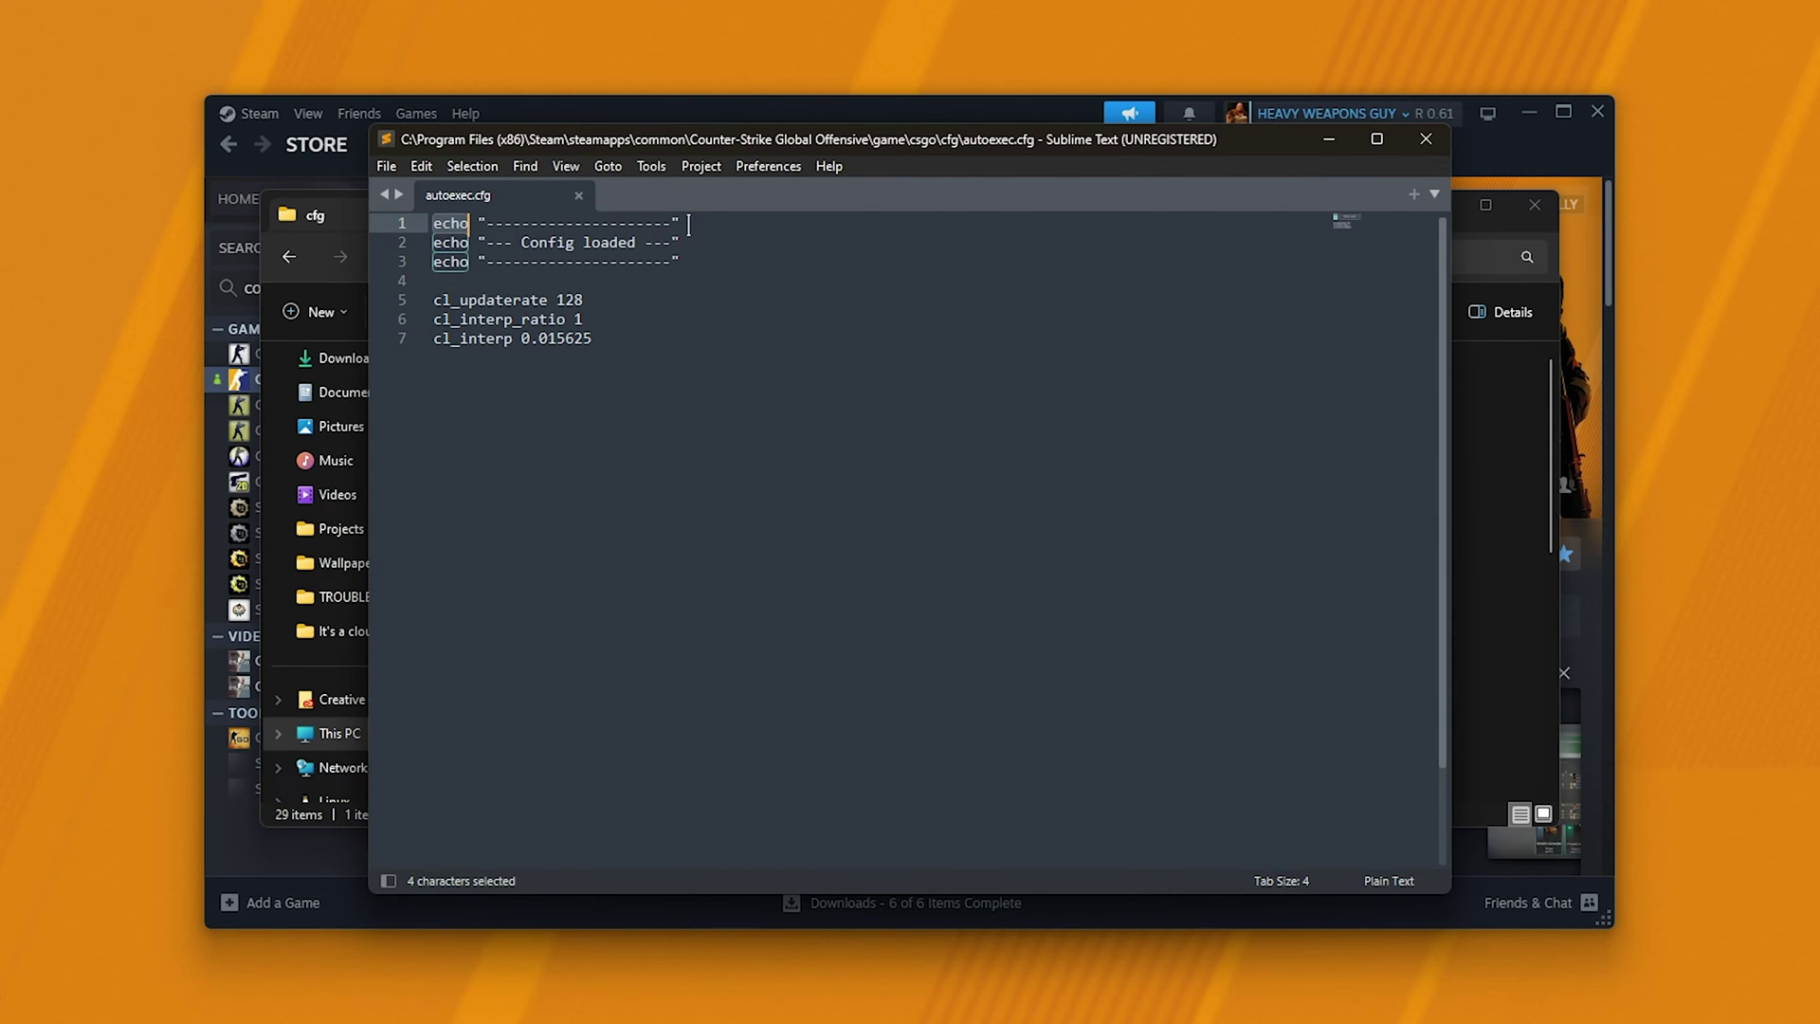
drag(689, 224, 410, 183)
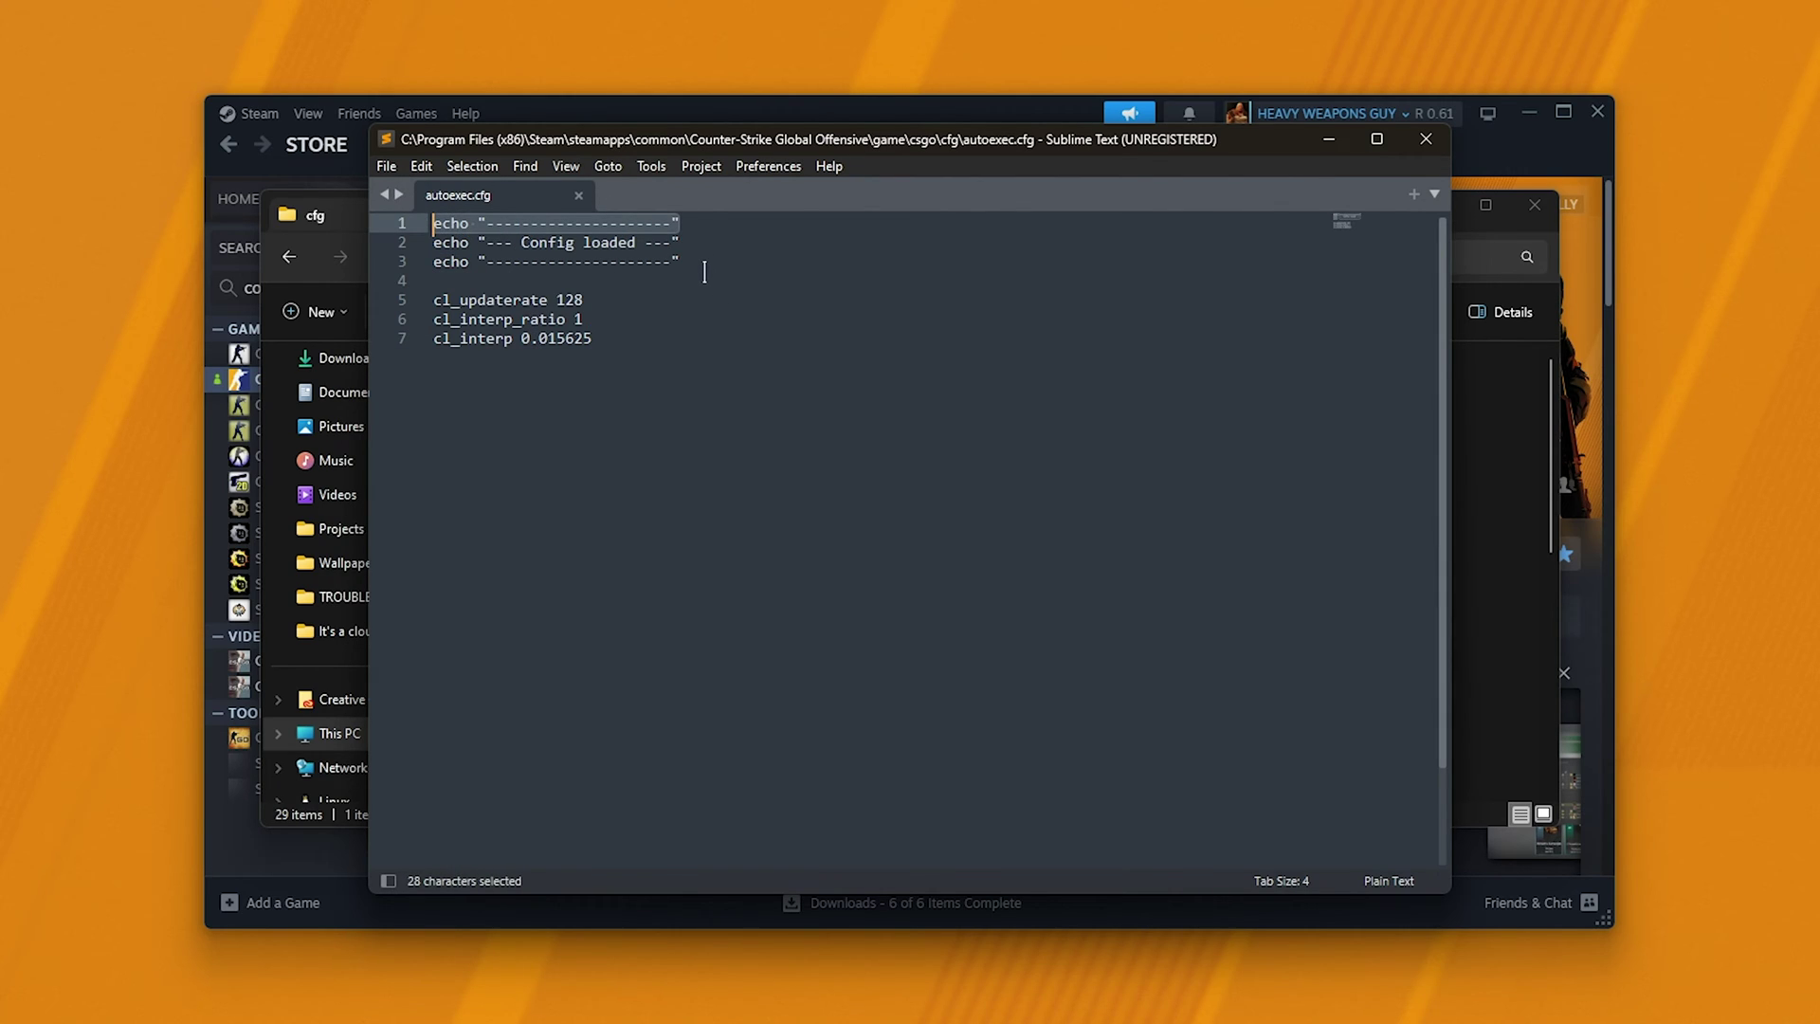
click(705, 272)
drag(705, 272, 431, 223)
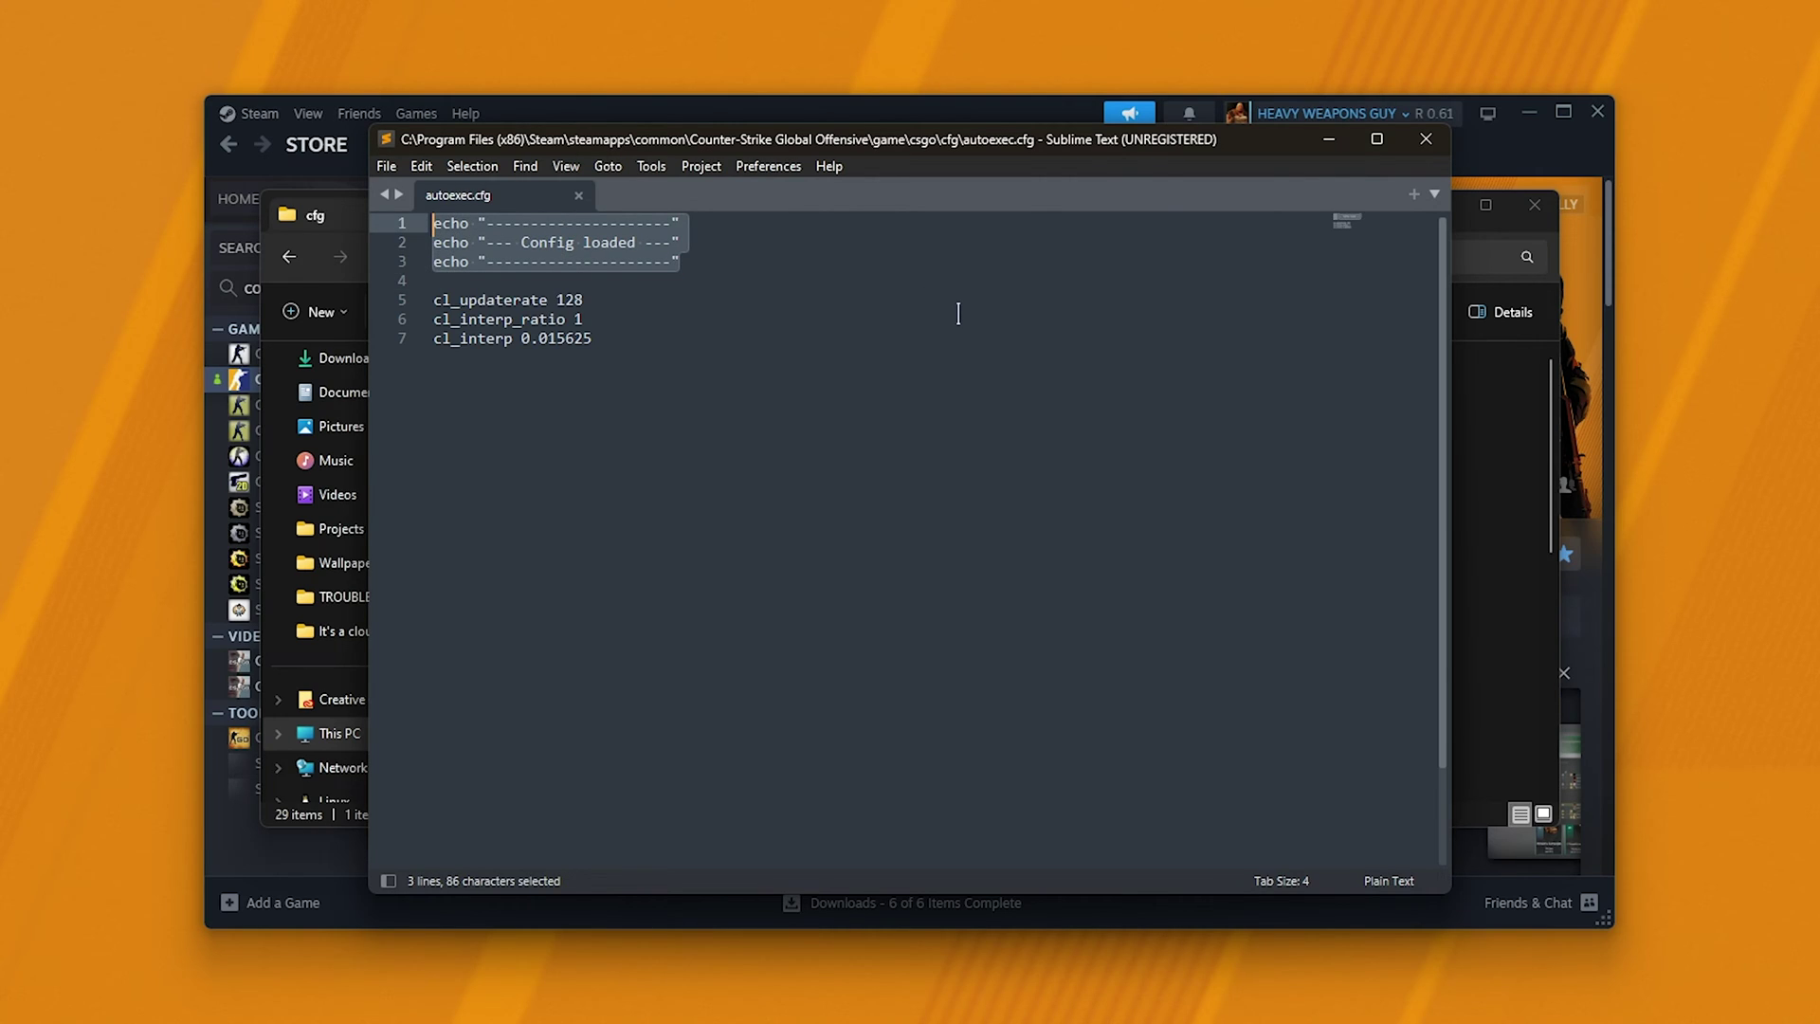
click(683, 269)
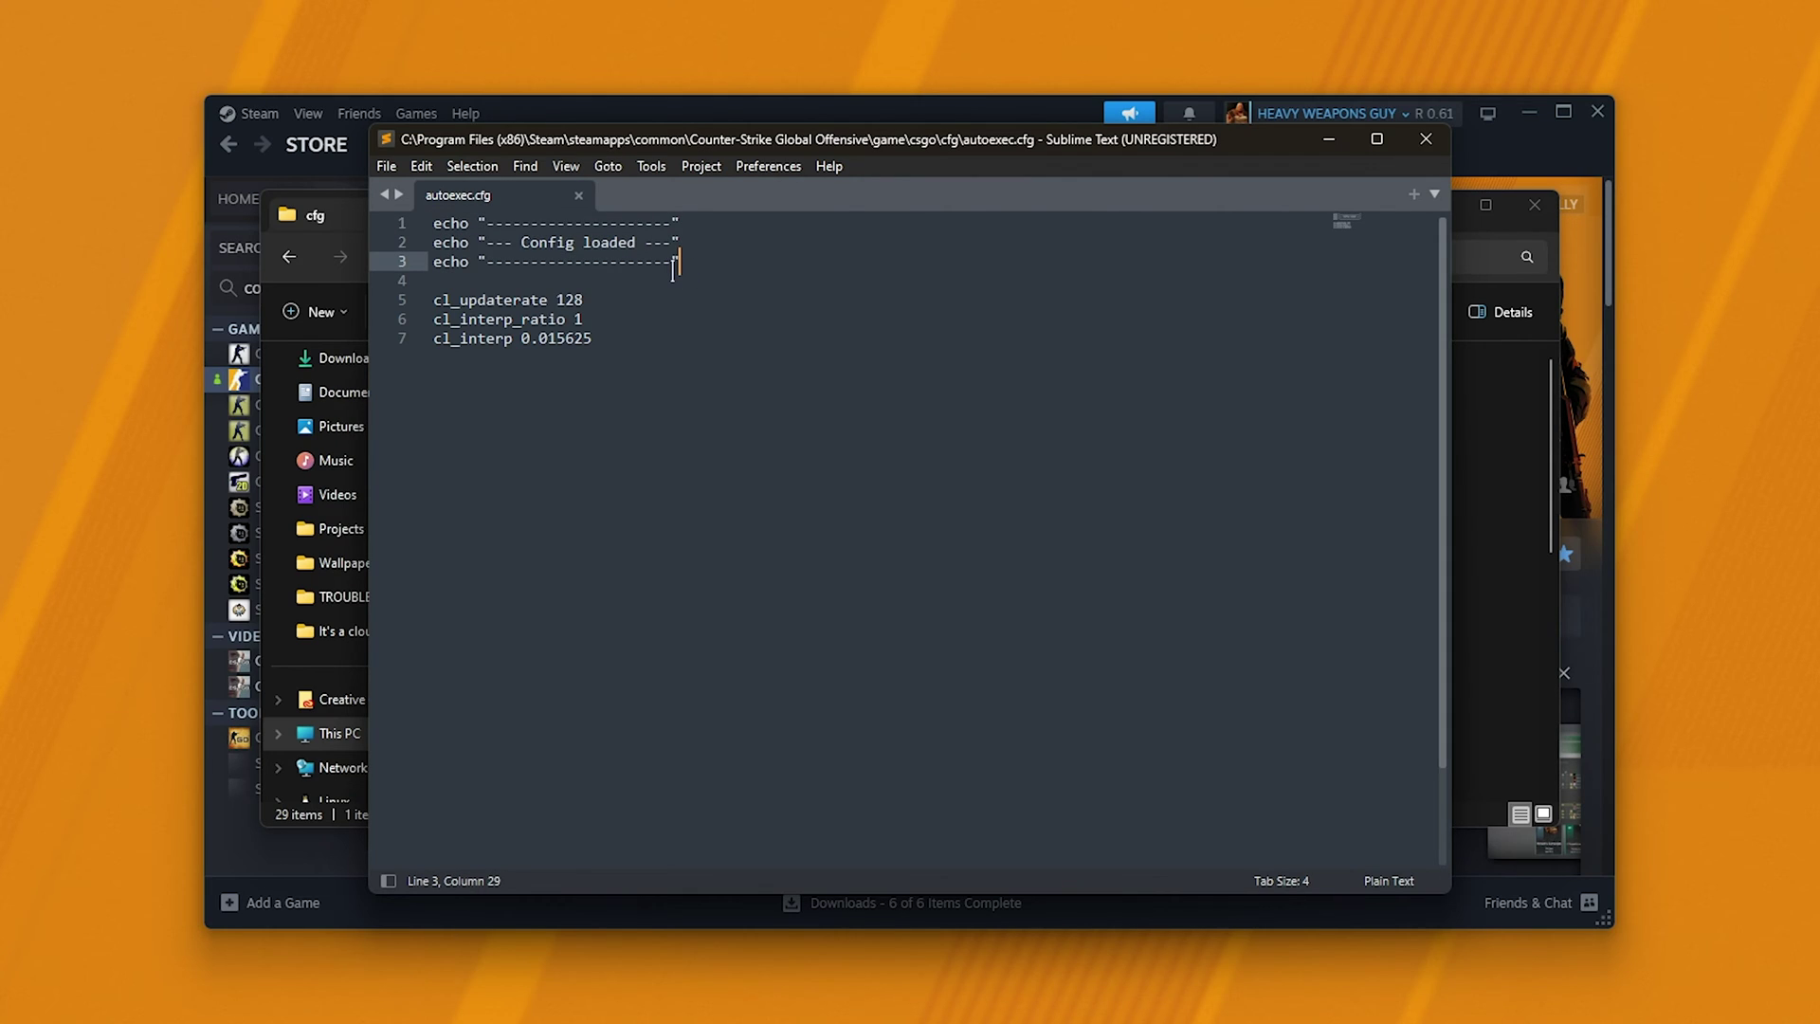
Replace the cl_updaterate, cl_interp_ratio and cl_interp lines with a fresh blank line below the echo block and save autoexec.cfg.
click(558, 281)
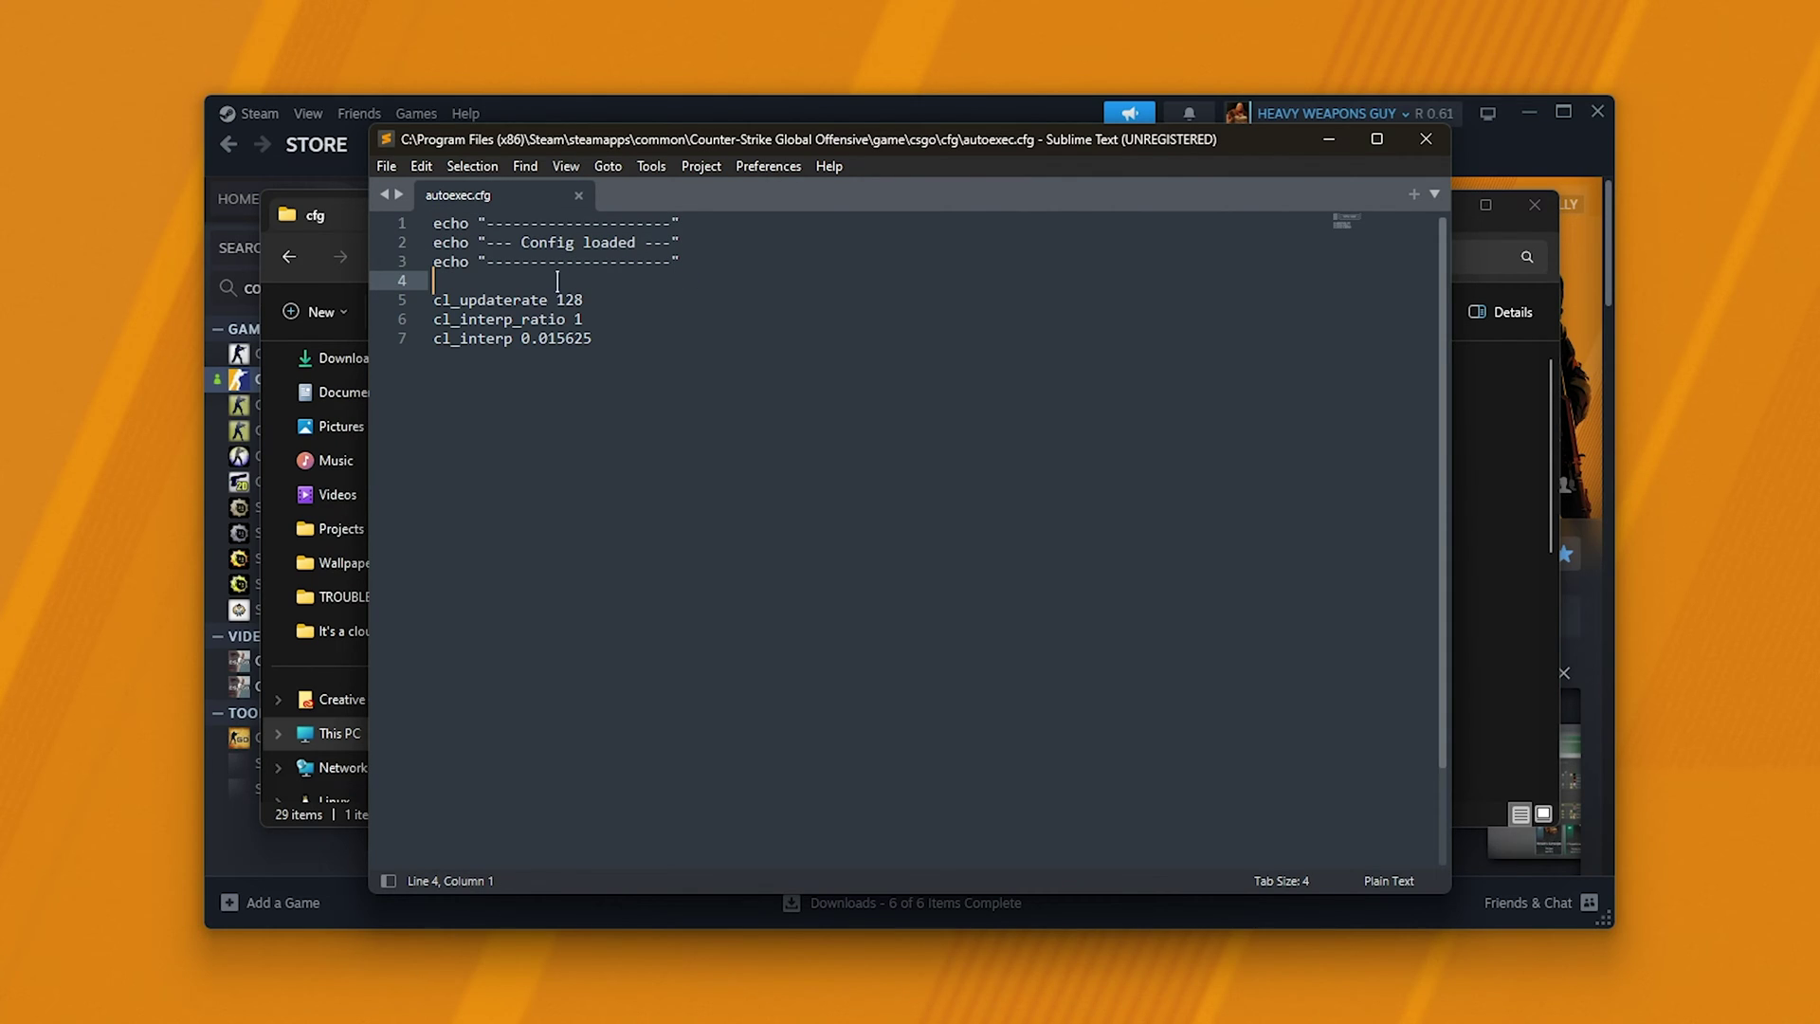
drag(557, 281, 772, 469)
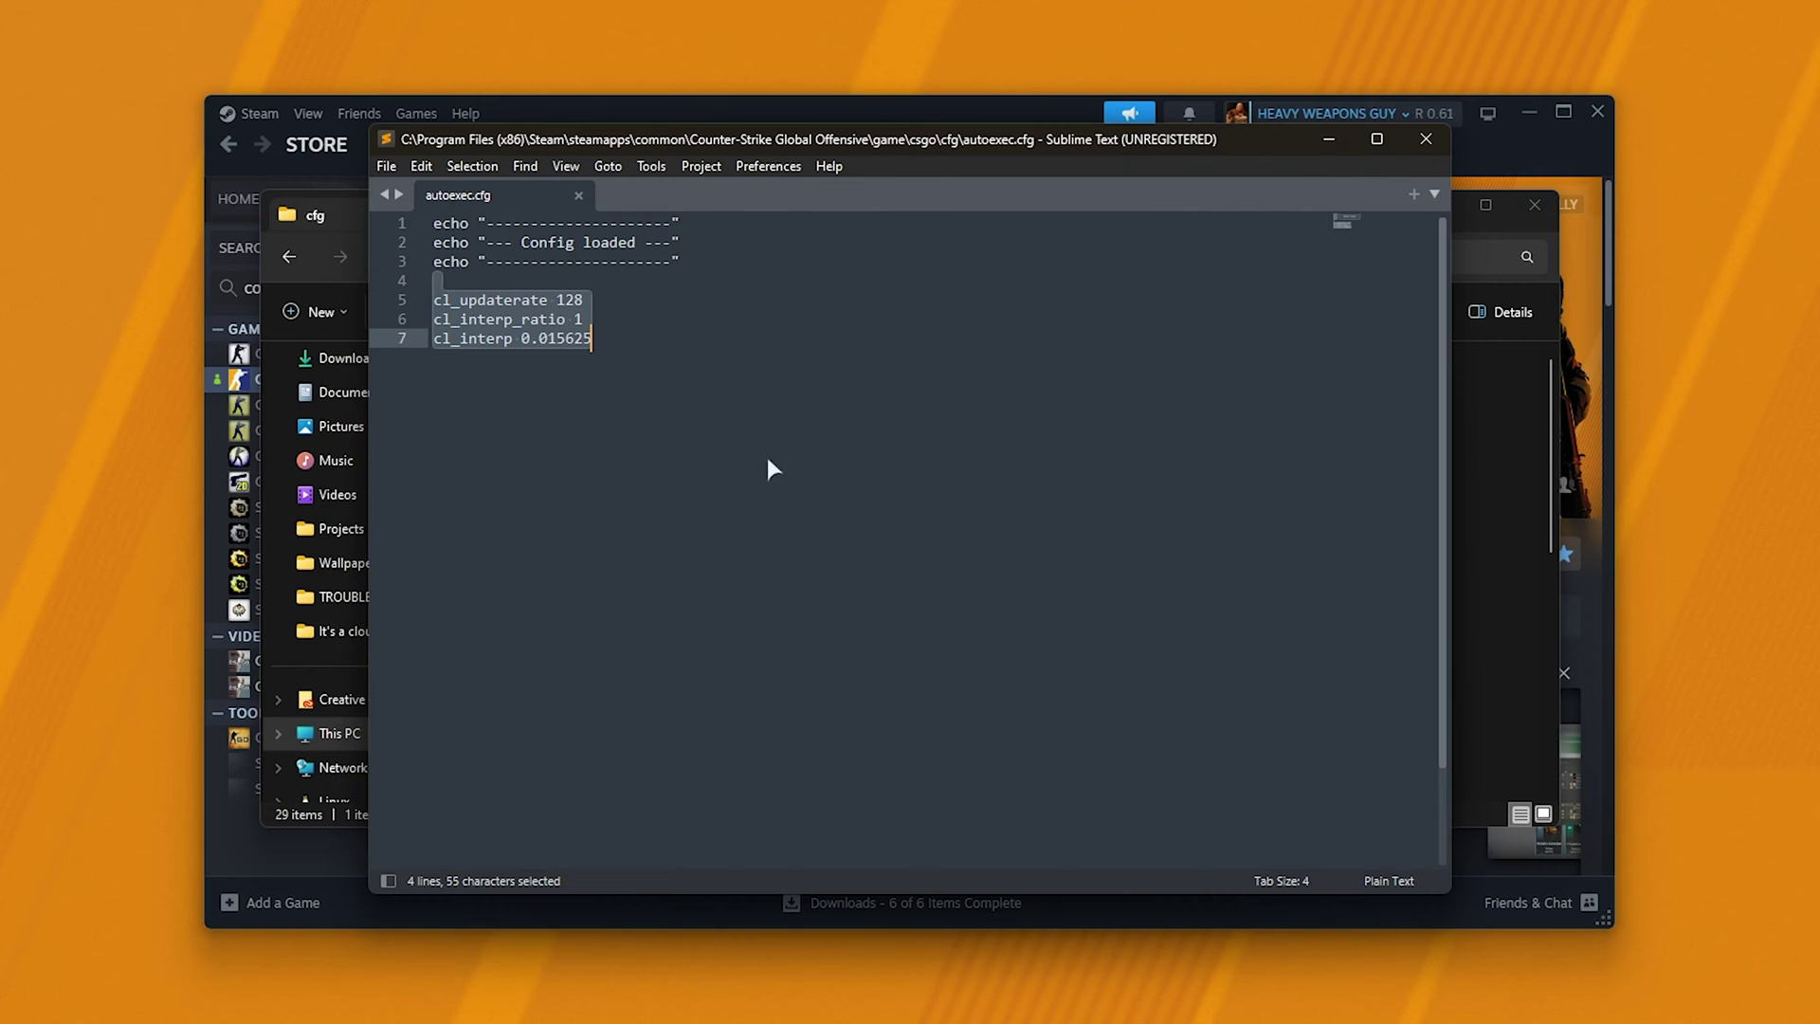
key(BackSpace)
key(Return)
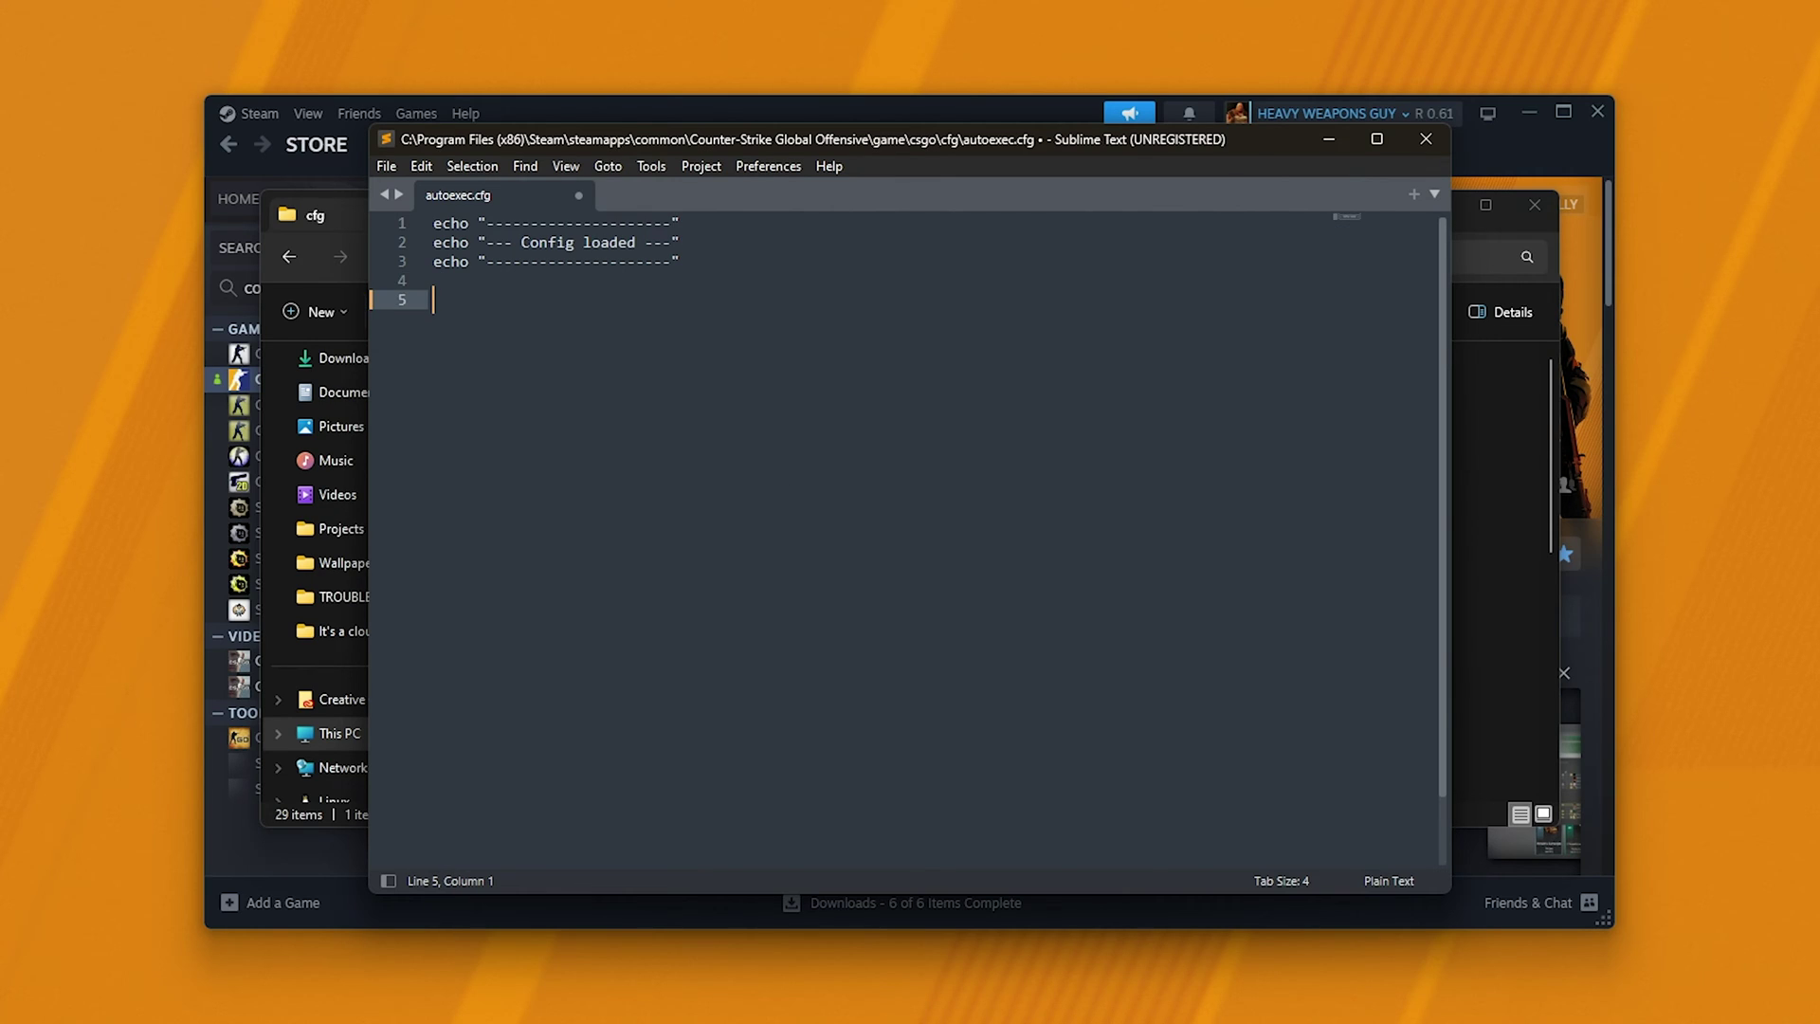
key(ctrl+z)
key(ctrl+z)
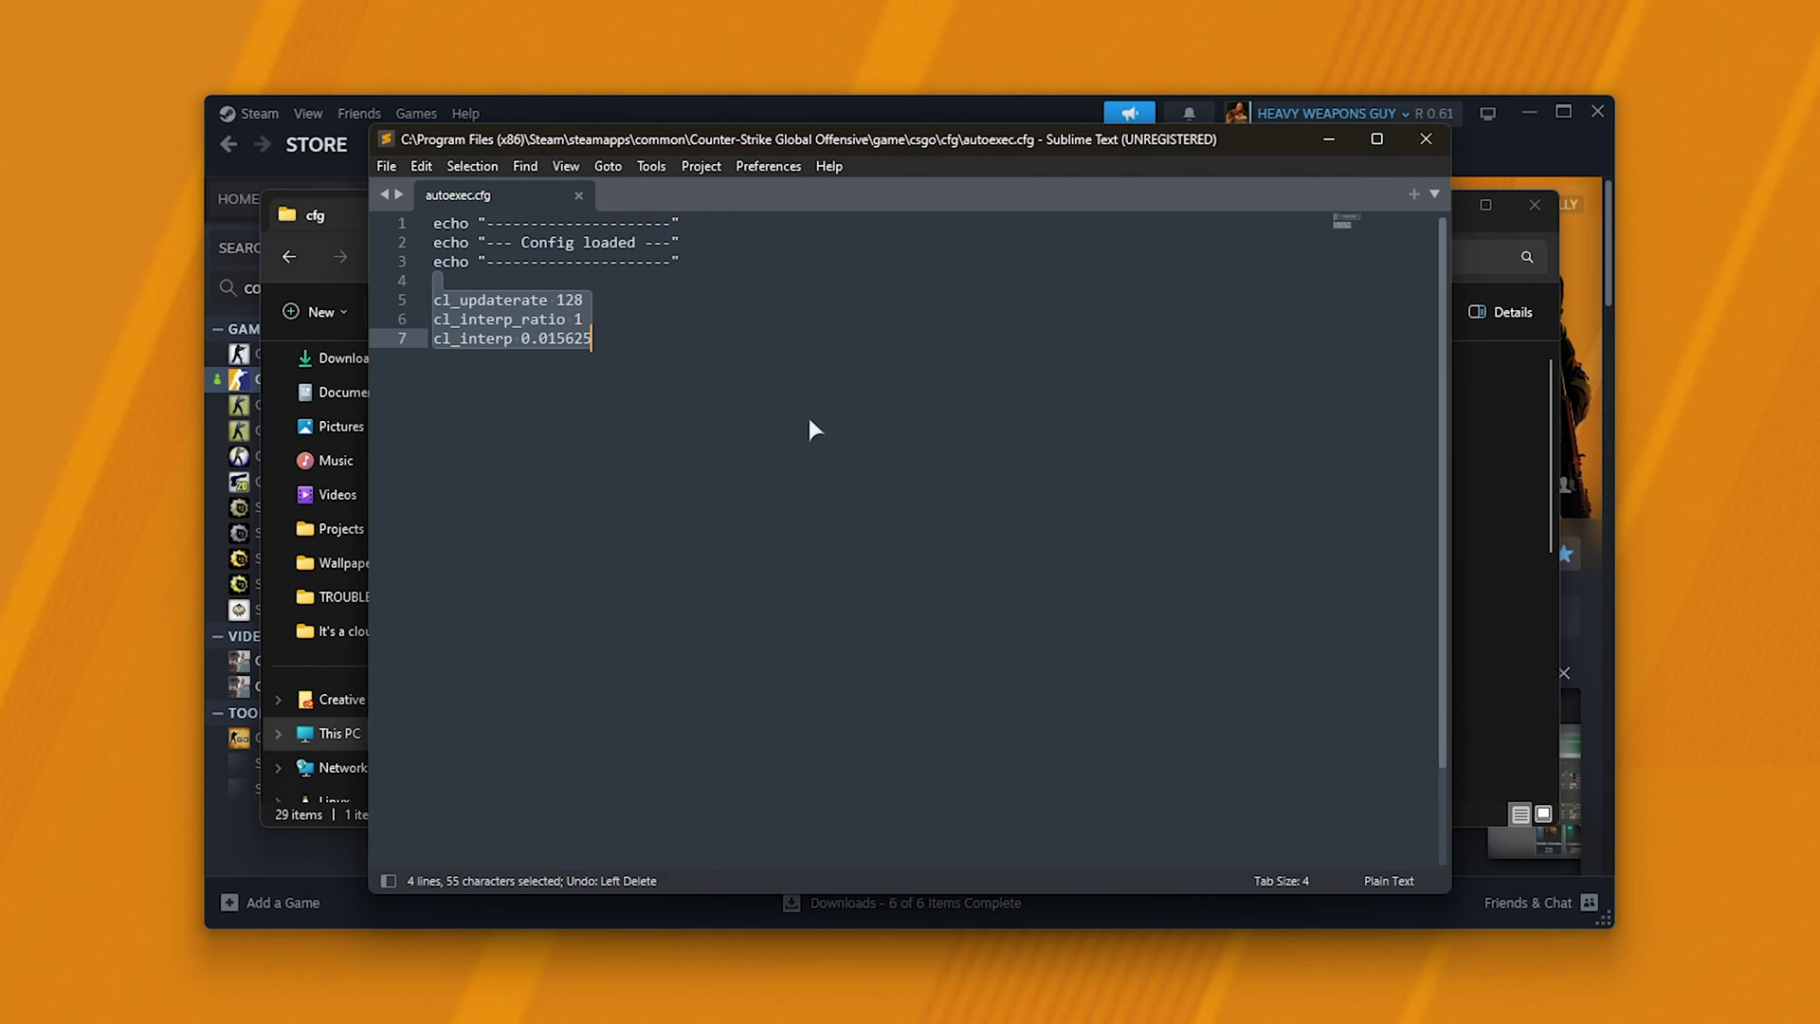
key(BackSpace)
key(Return)
key(ctrl+s)
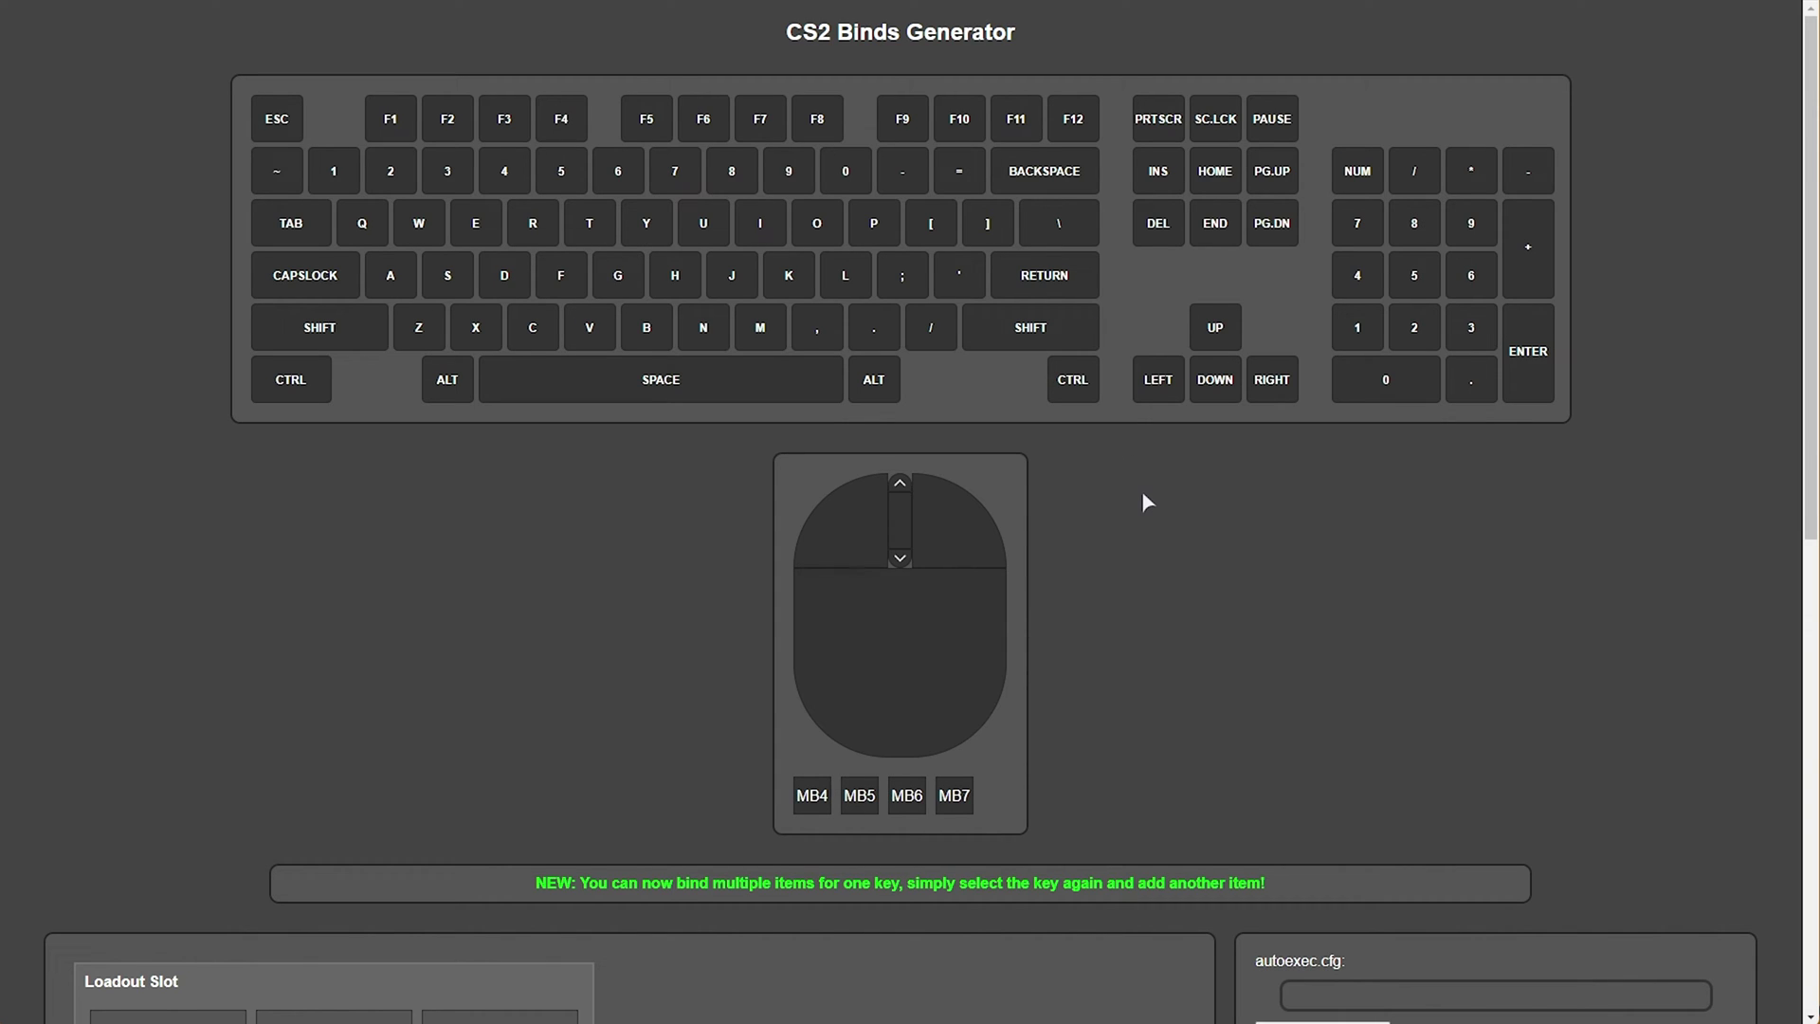
In the CS2 Binds Generator, bind the [ key to buying the Rifles 1 loadout slot.
scroll(1143, 494, down, 9)
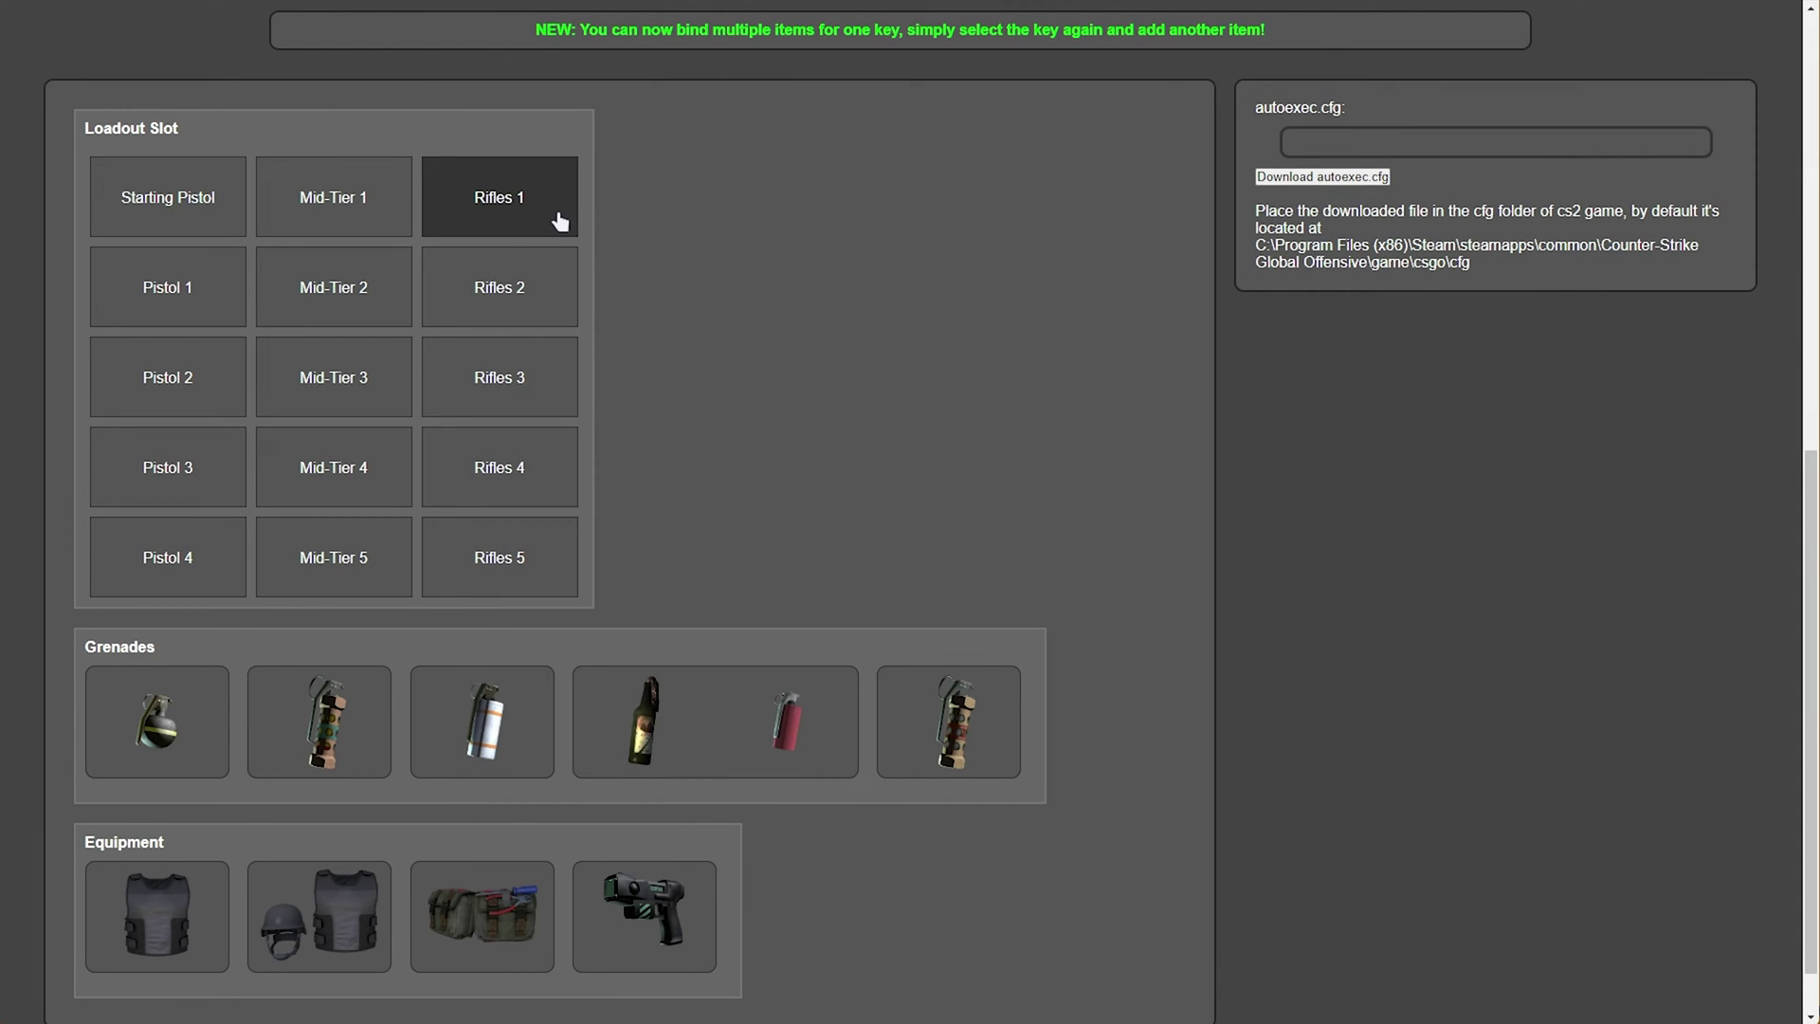
click(559, 221)
click(1074, 87)
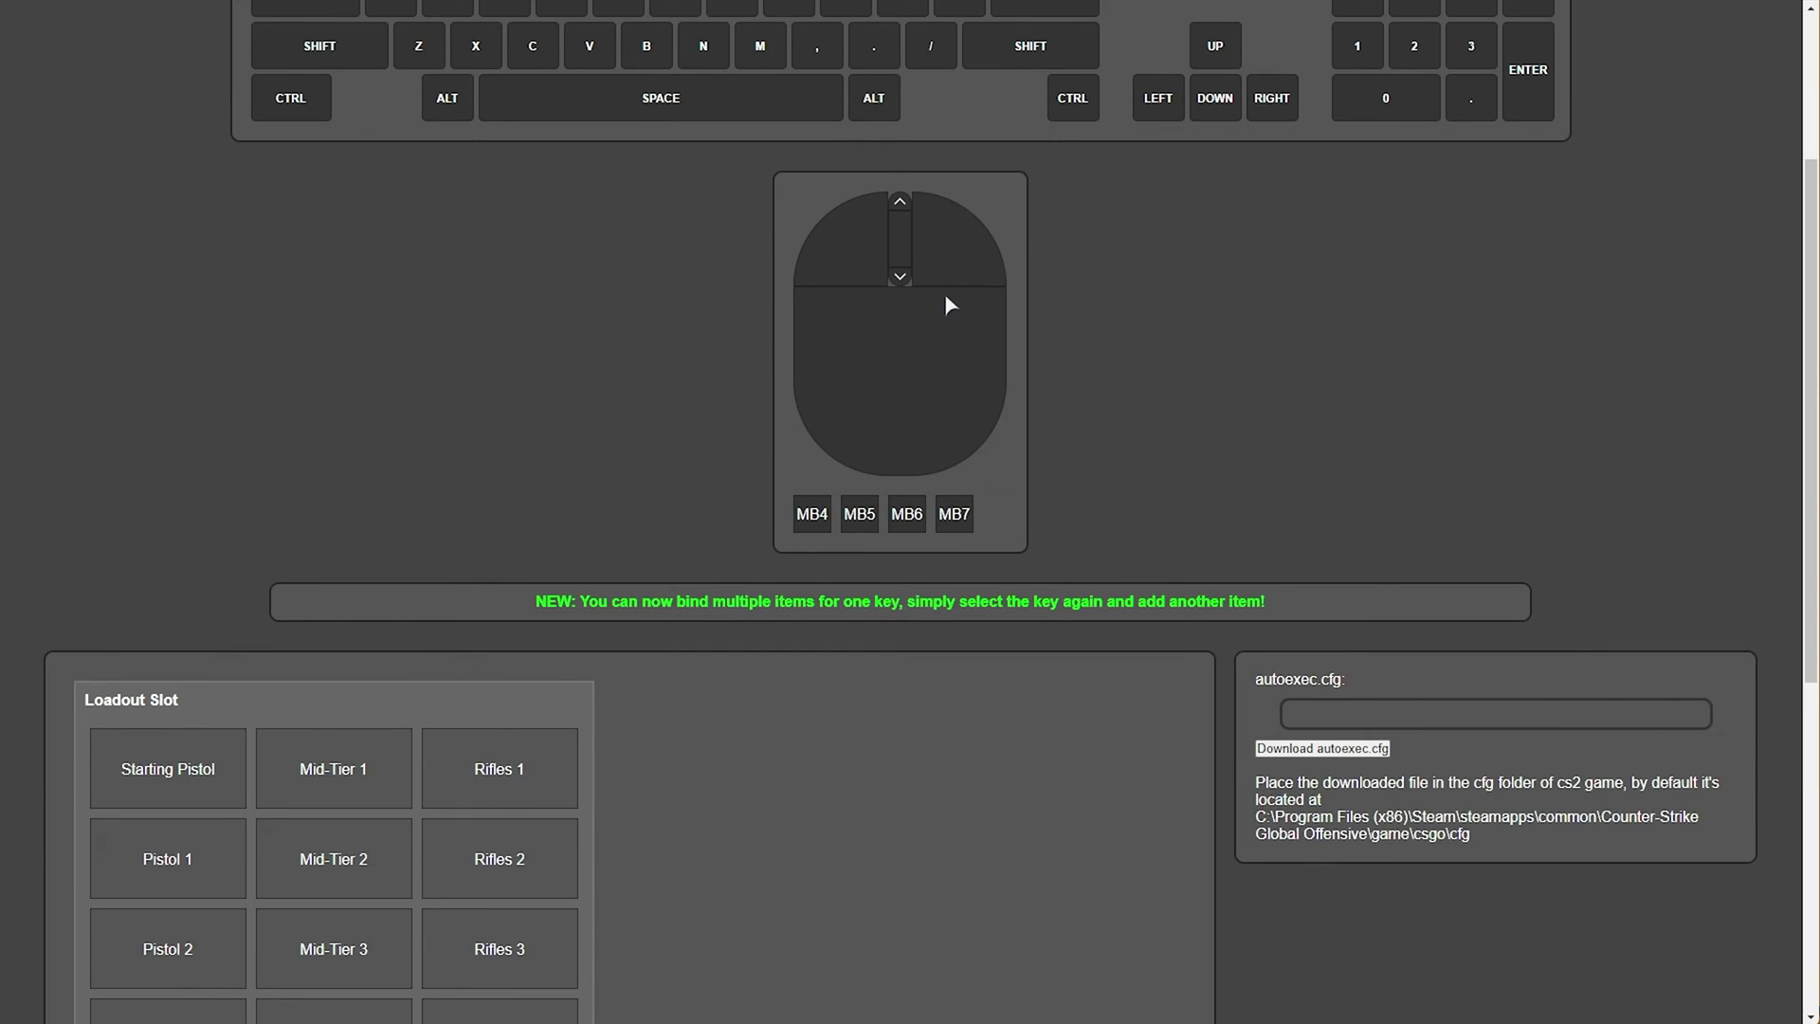
click(910, 218)
scroll(675, 573, down, 5)
click(504, 692)
scroll(687, 696, up, 4)
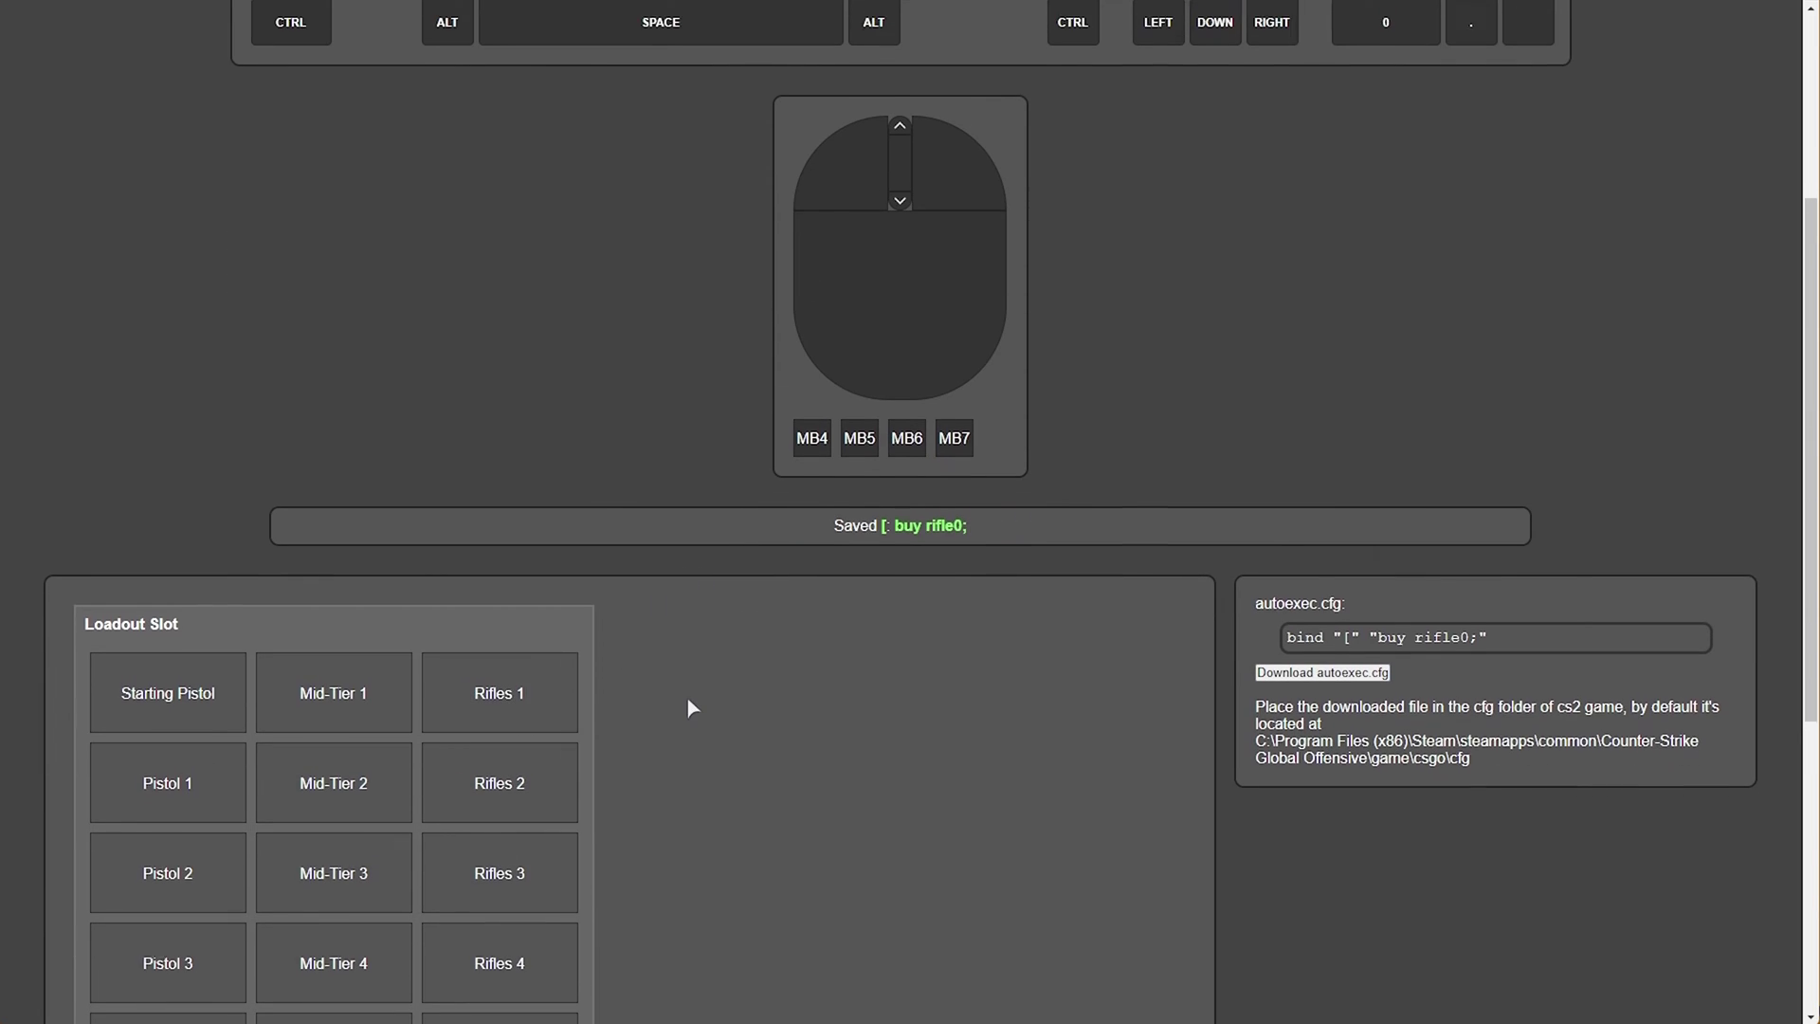
Reselect the [ key and look over the saved bind and the available loadout slots.
drag(996, 792, 961, 788)
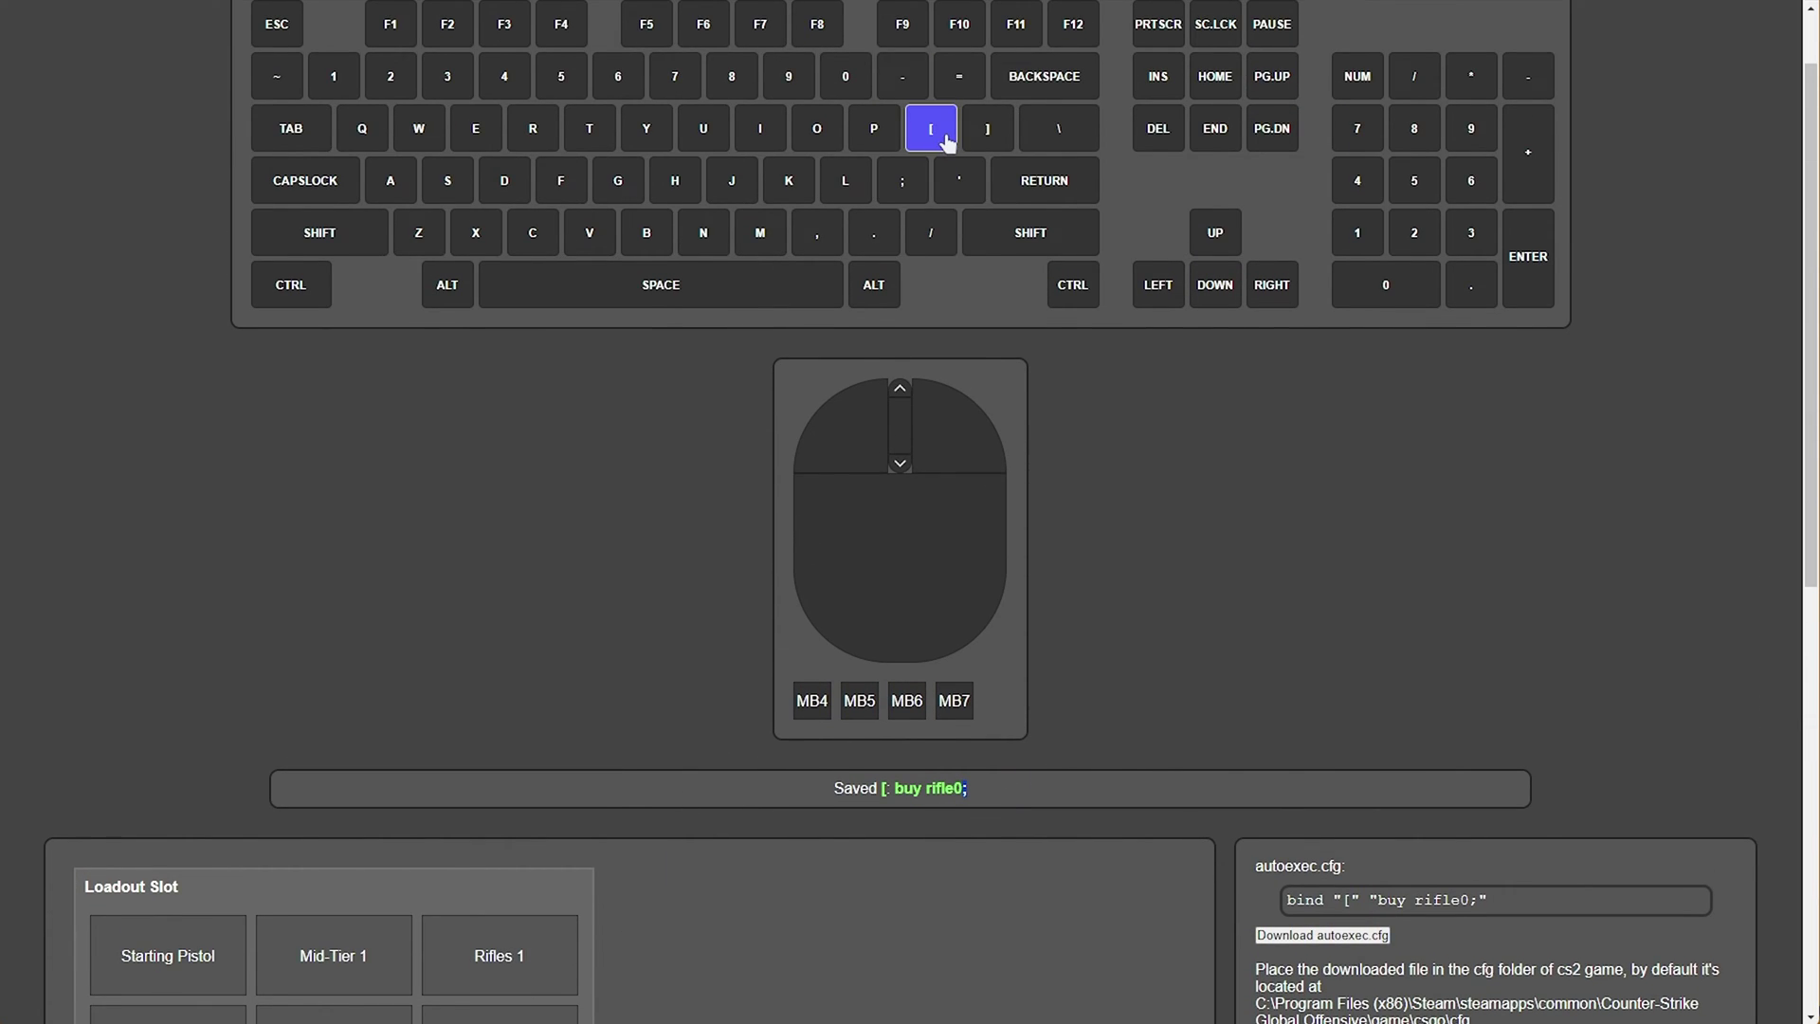
scroll(664, 721, down, 1)
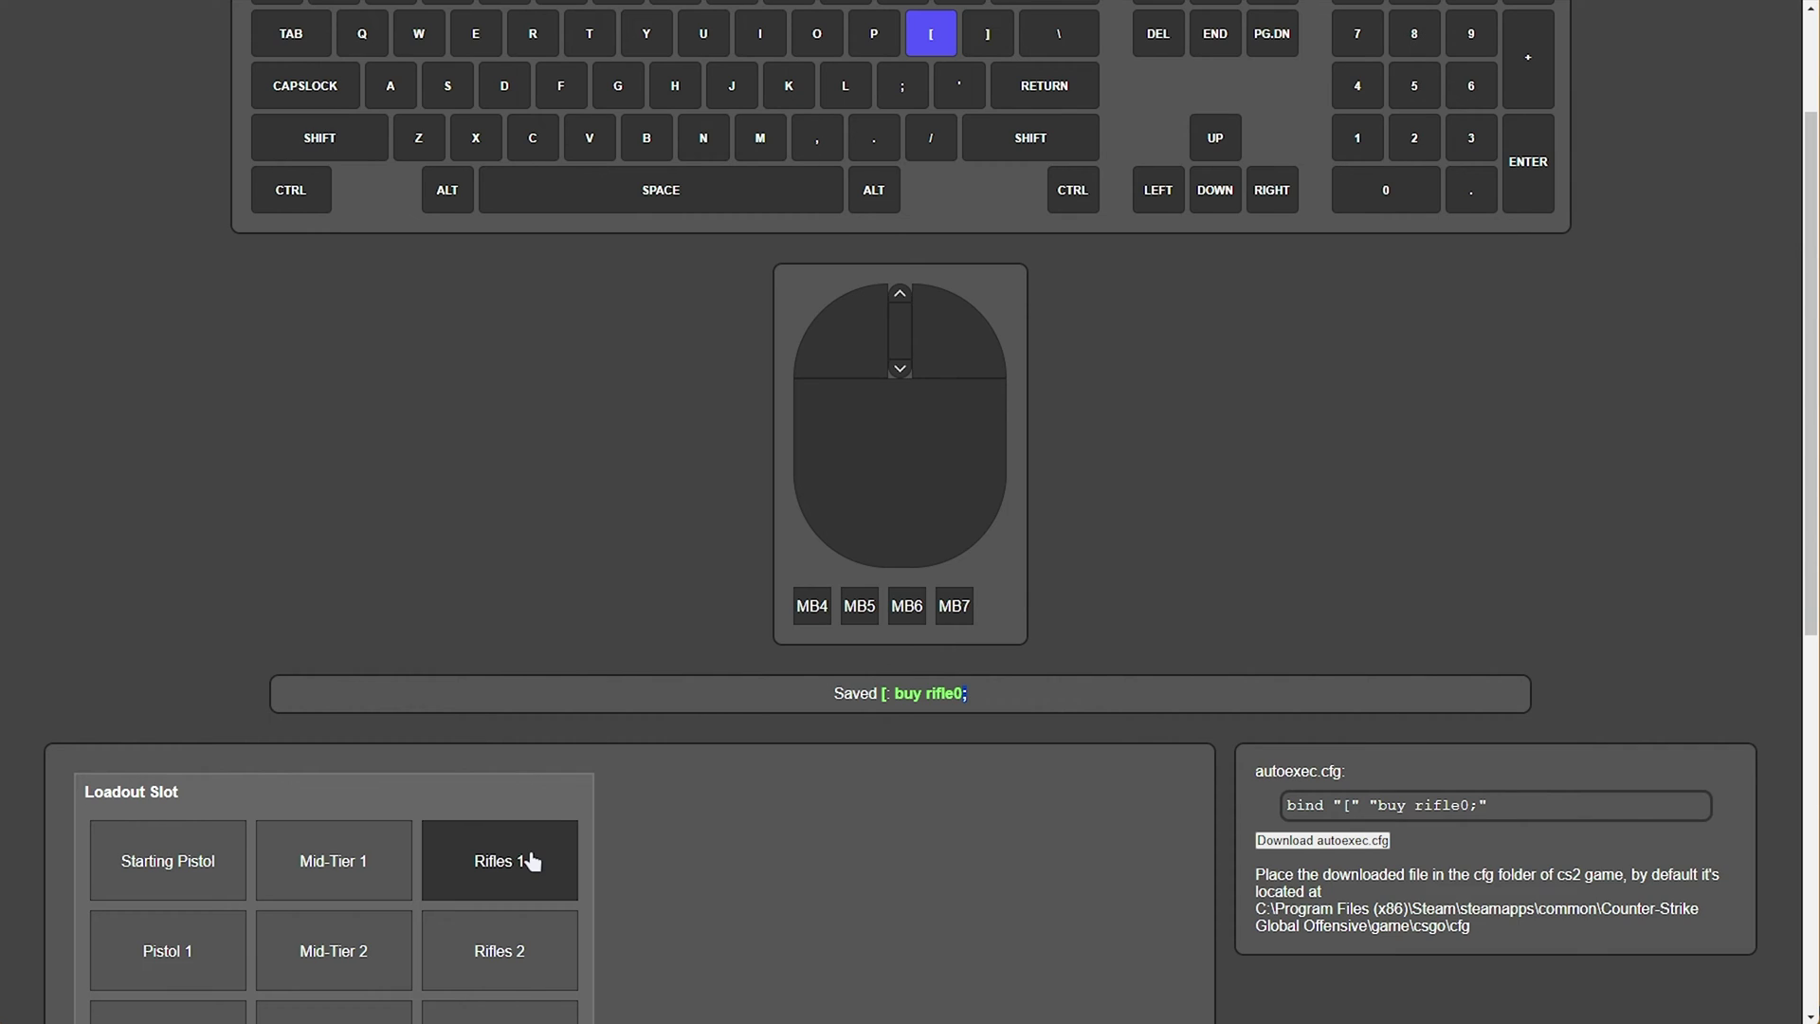
scroll(743, 821, up, 2)
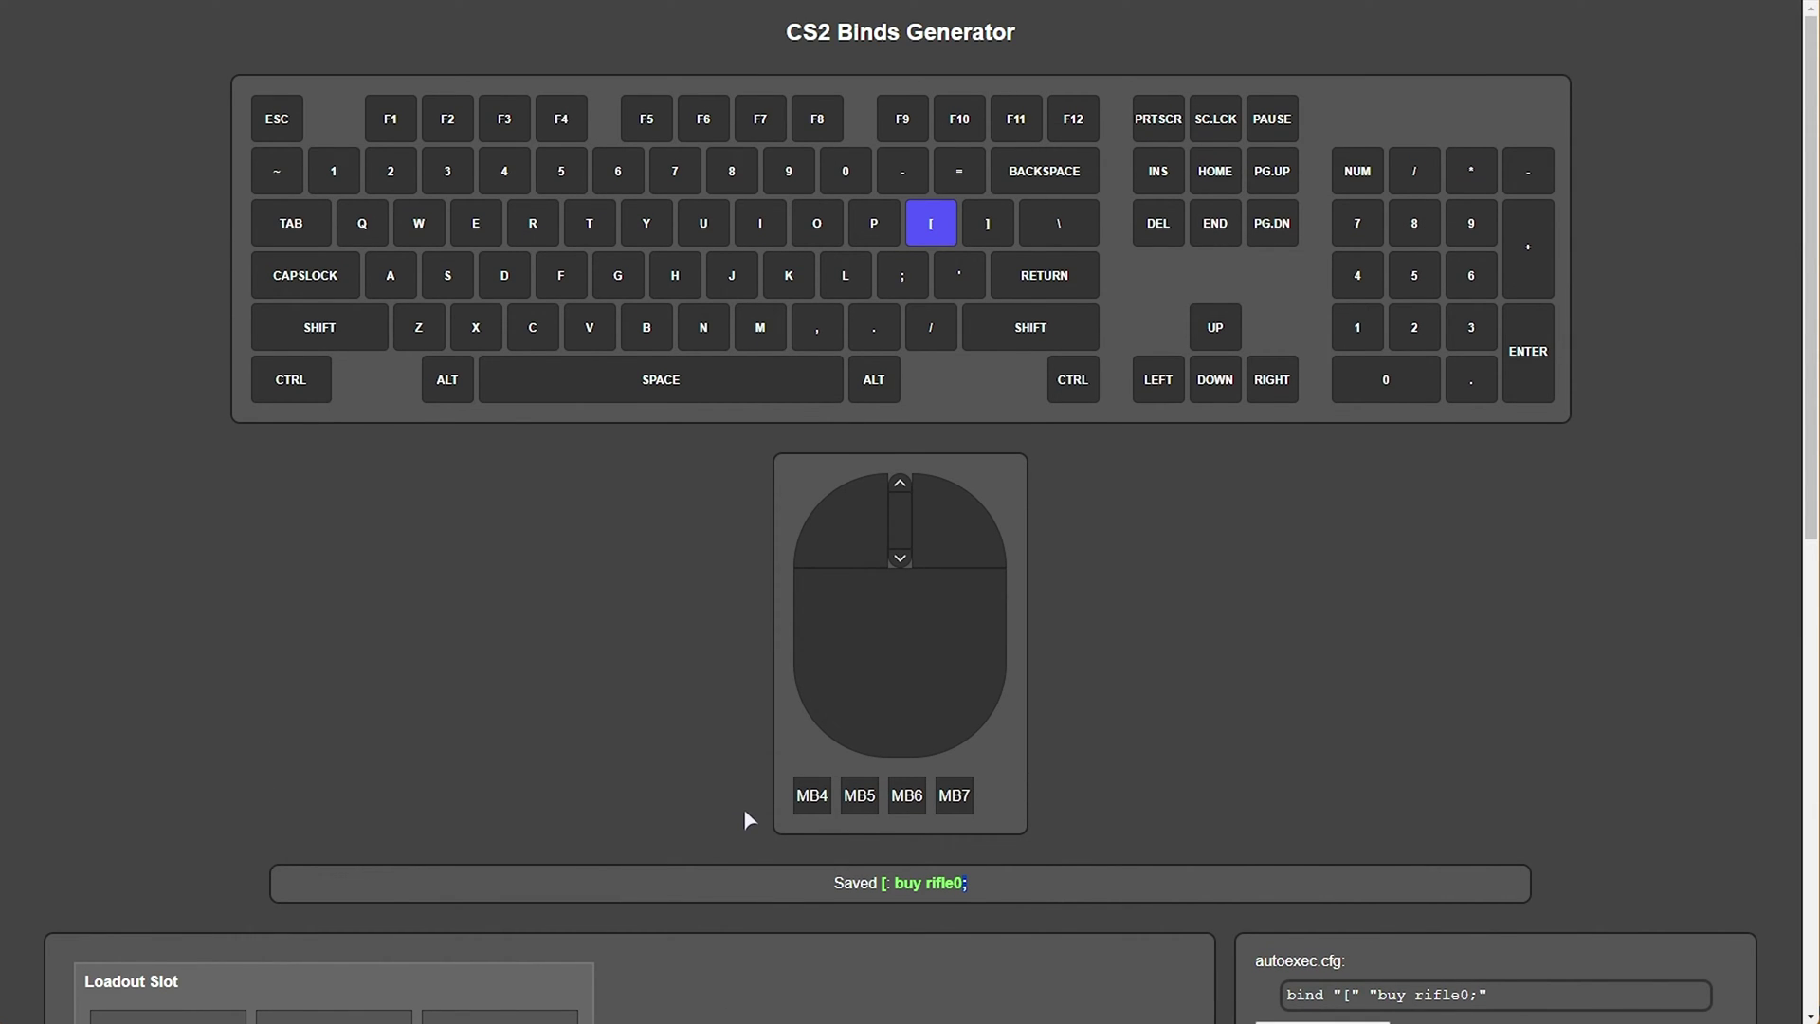
scroll(730, 844, down, 3)
scroll(616, 691, down, 4)
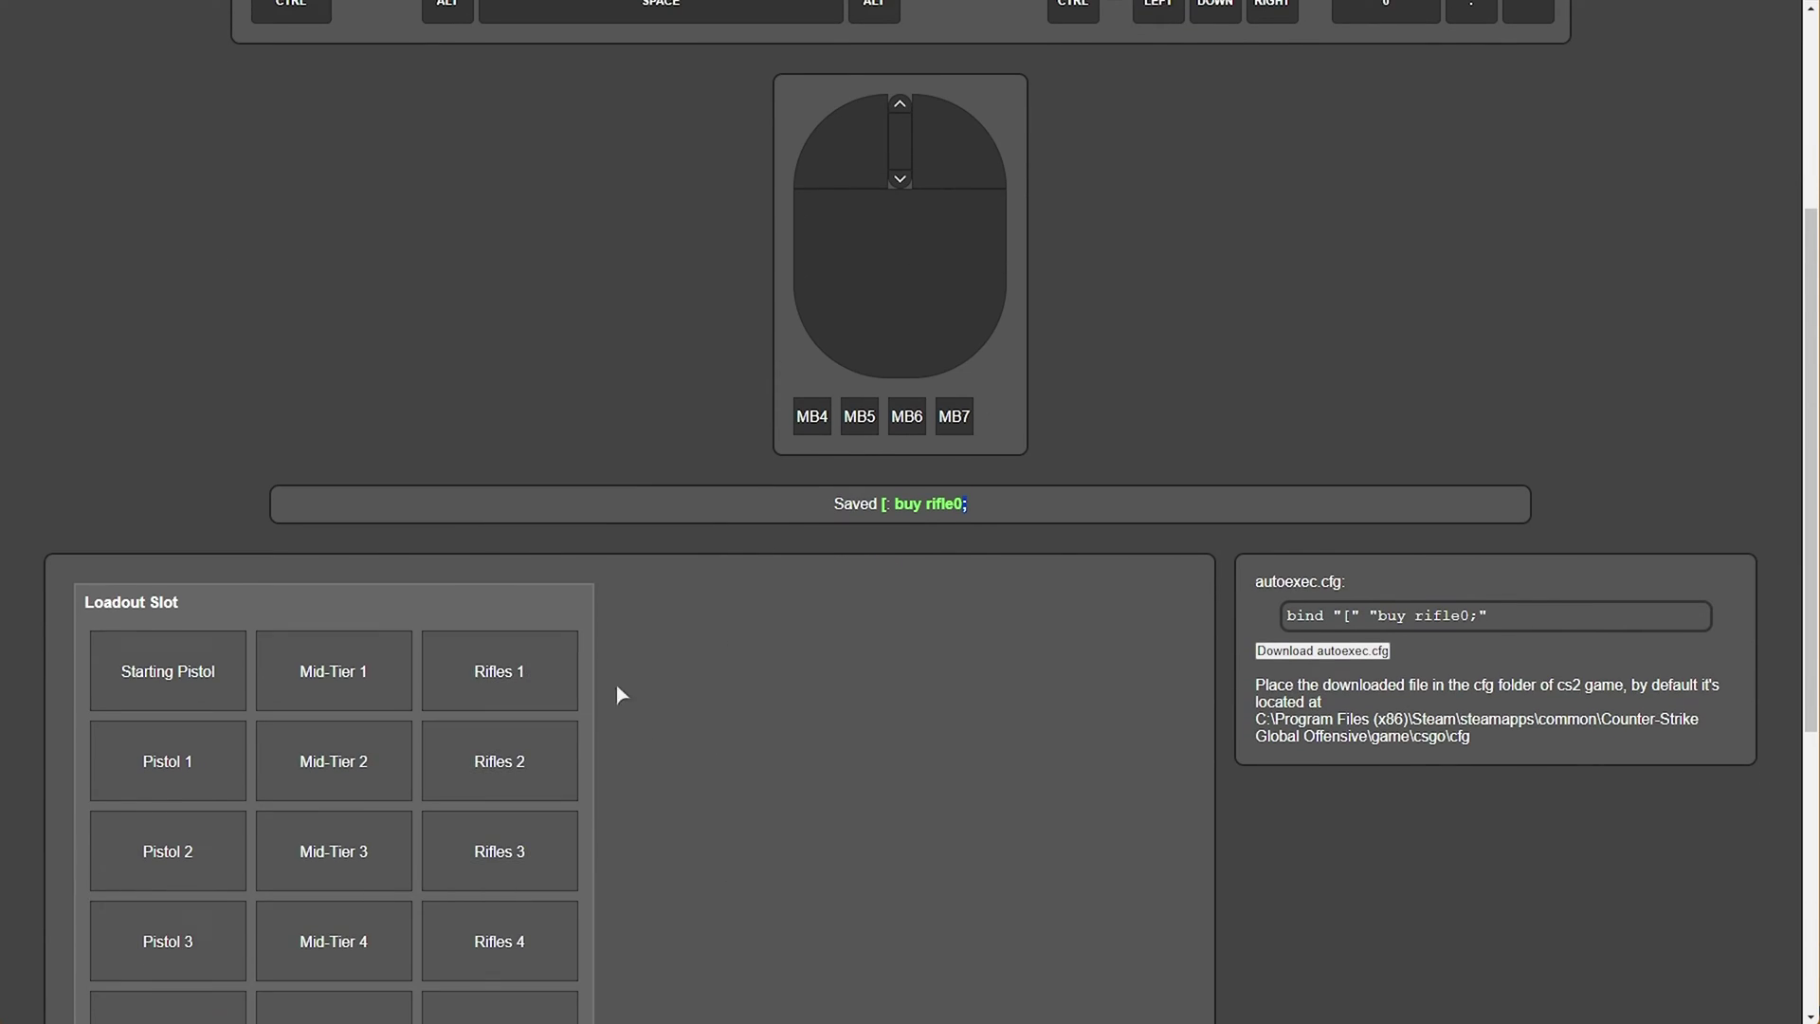
Launch Counter-Strike 2 from Steam and bring up the T side's loadout.
click(180, 1007)
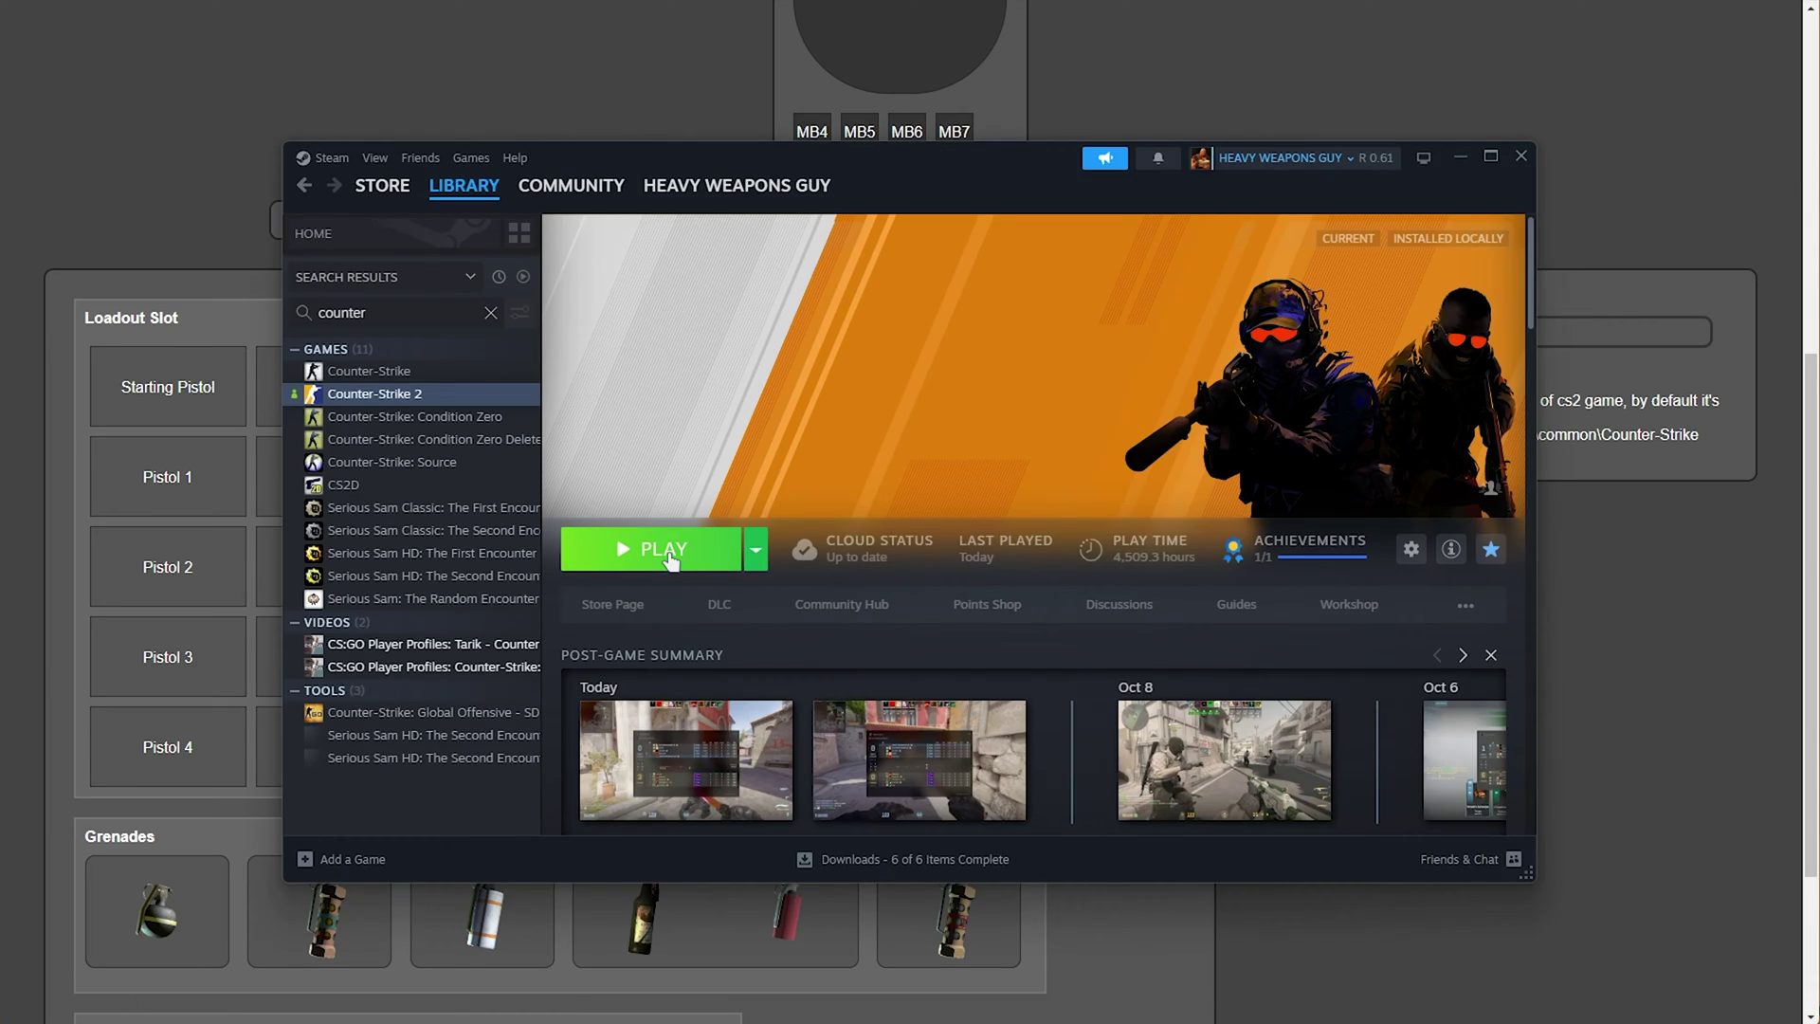
click(668, 554)
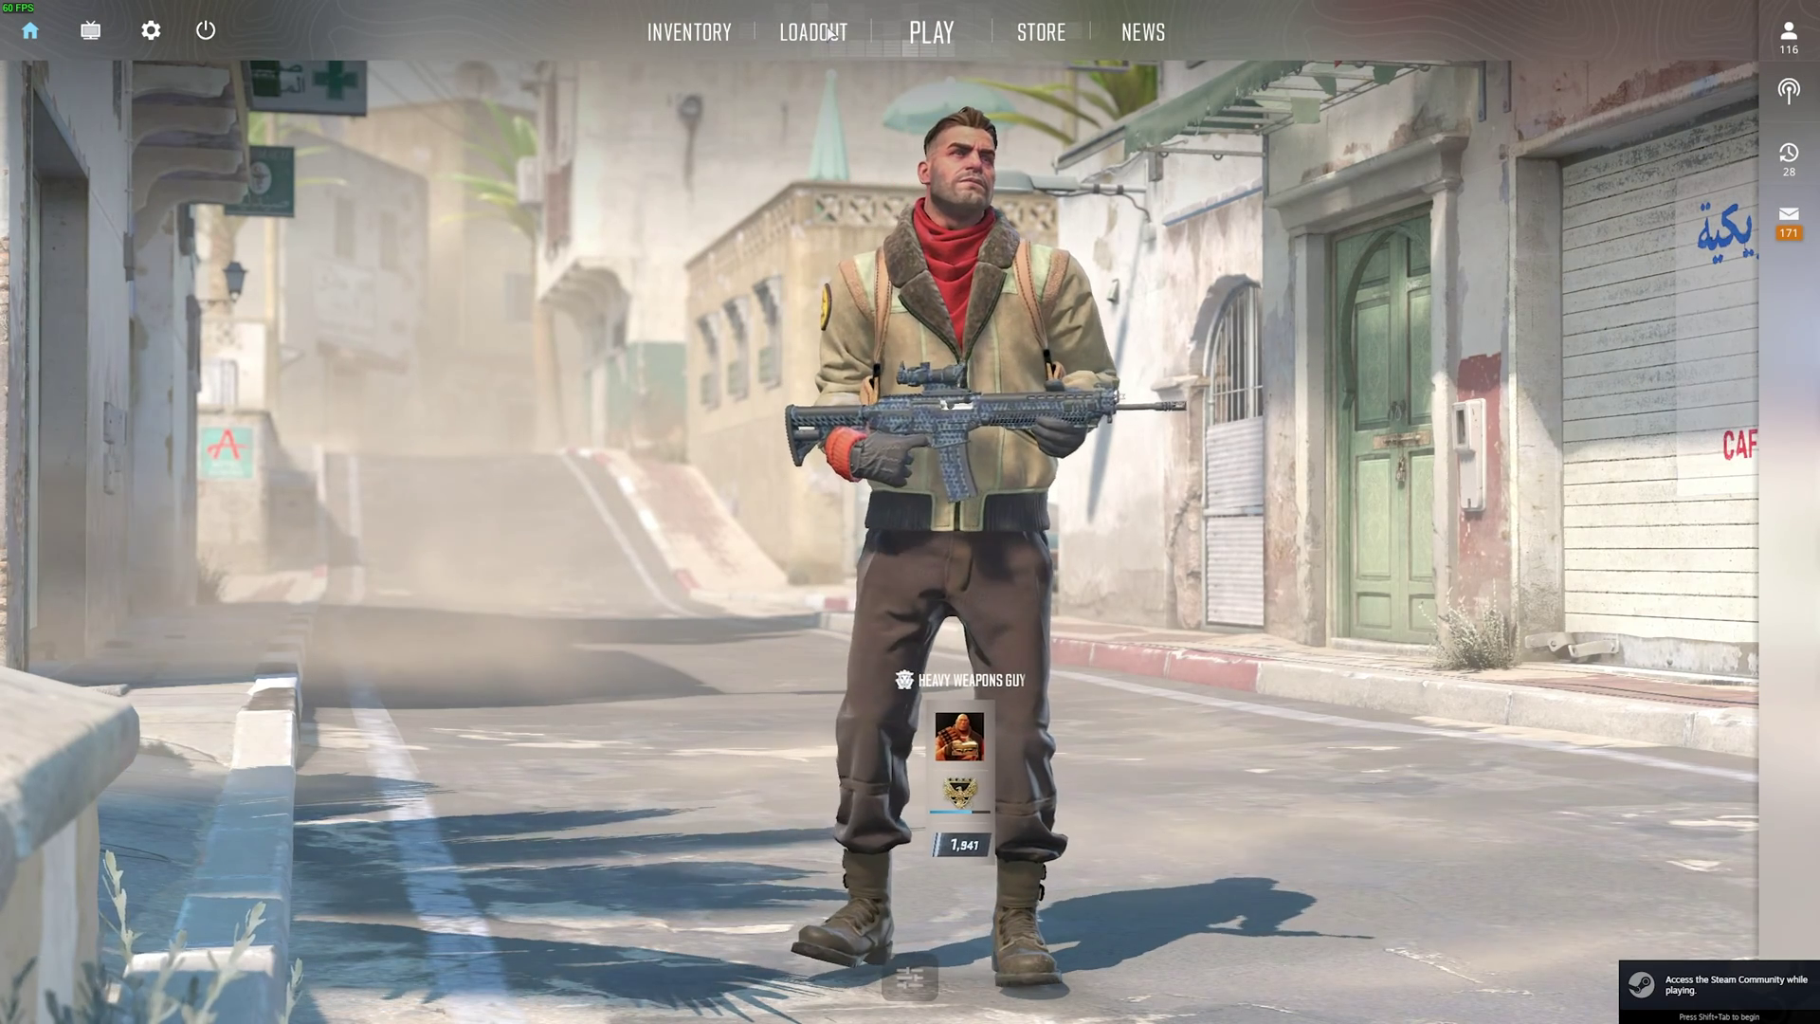
click(831, 34)
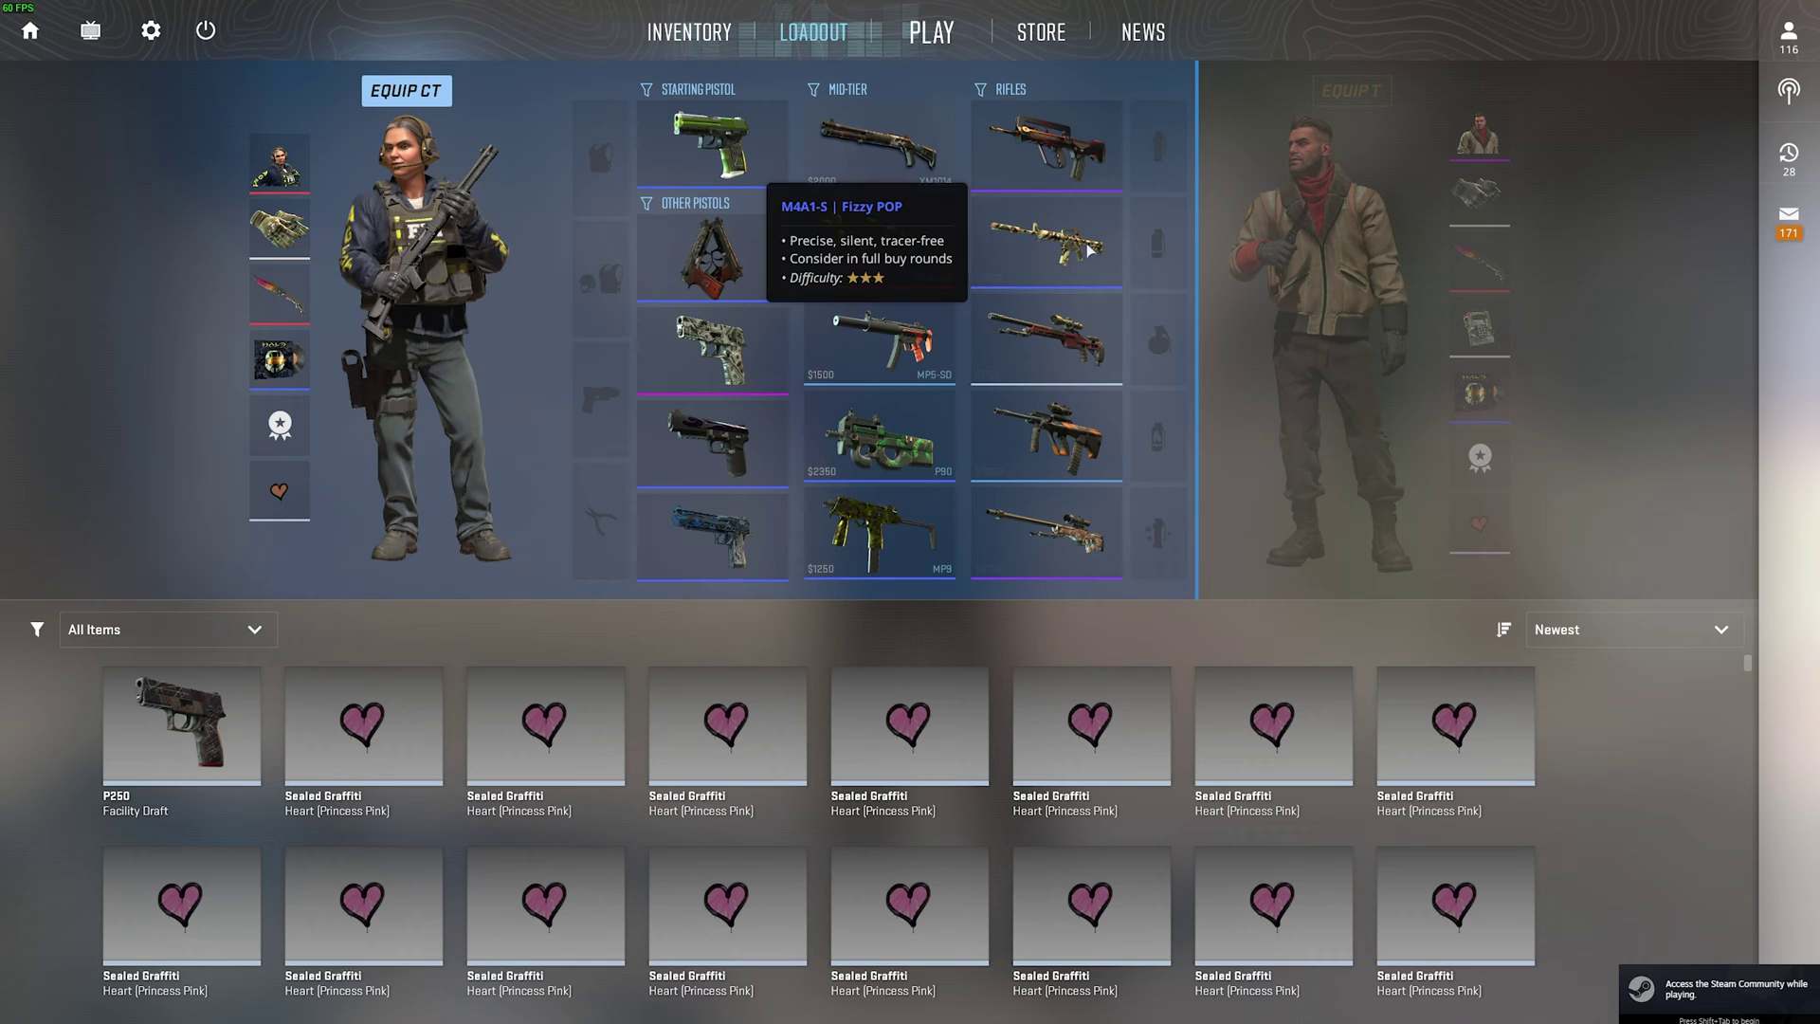
click(1333, 267)
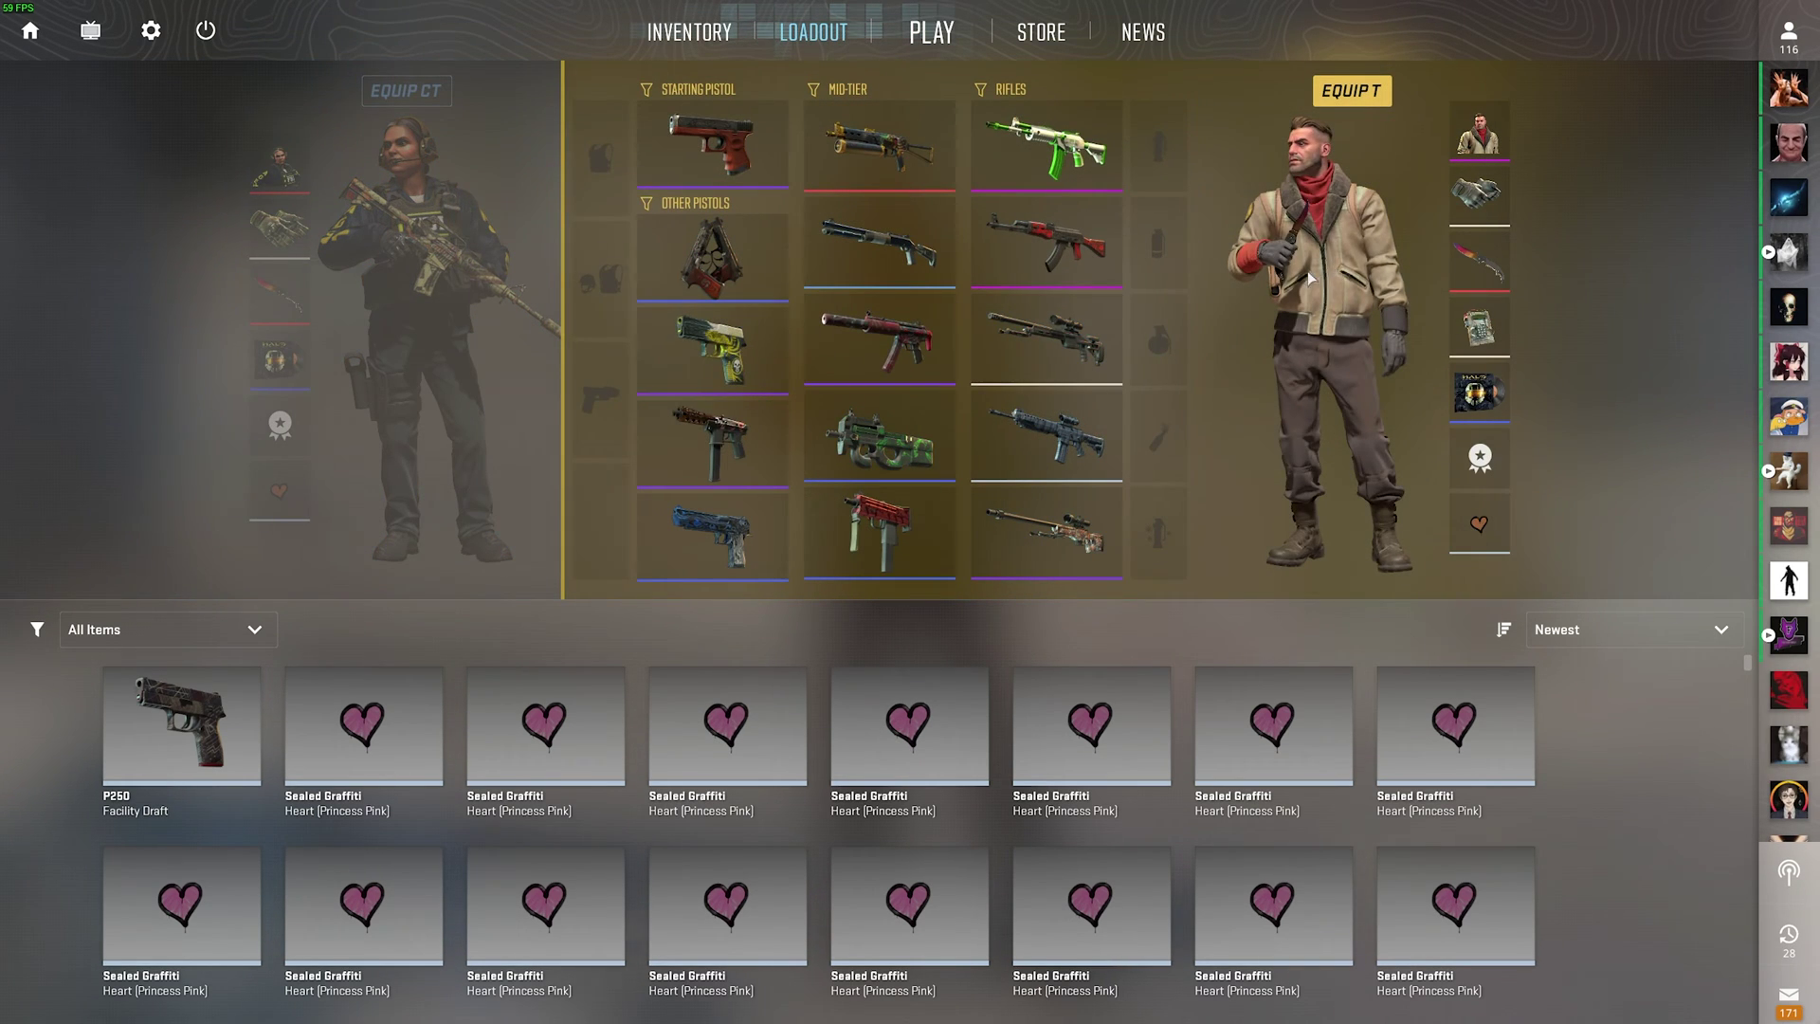
Switch the loadout view to the CT side and examine the weapons in its Rifles slots.
click(454, 300)
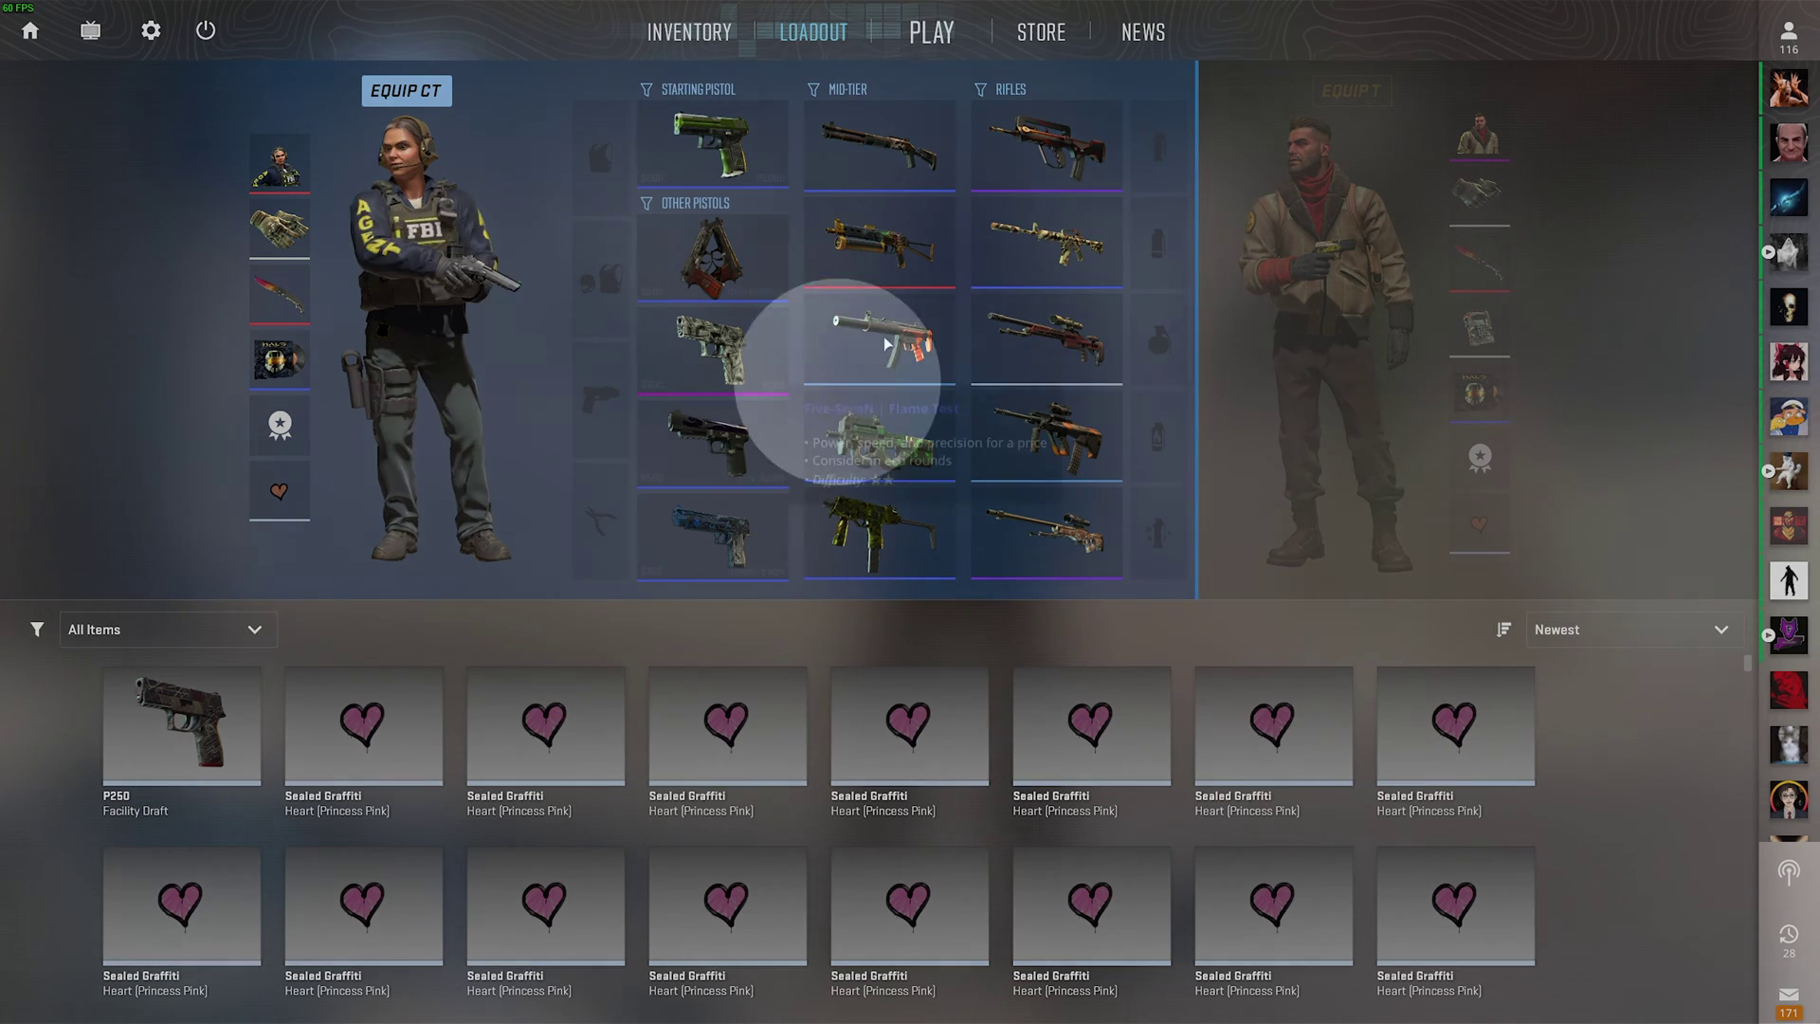
mouse_move(1013, 92)
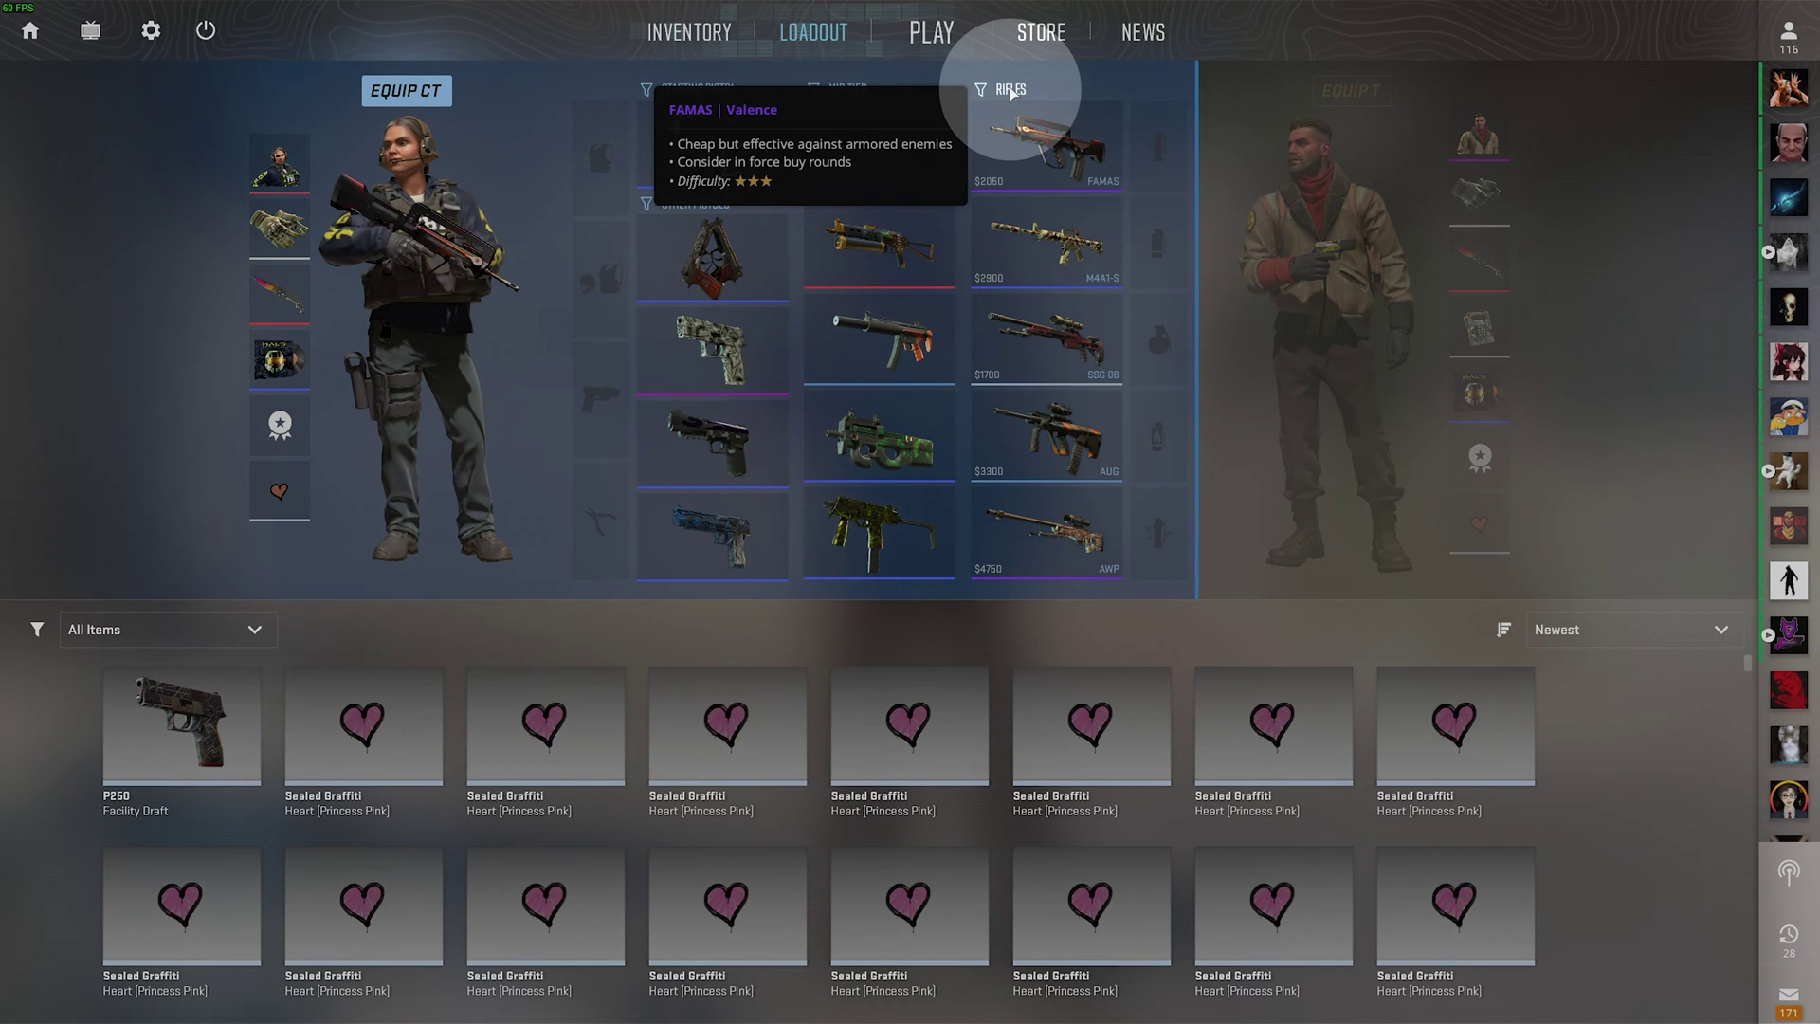
mouse_move(1037, 537)
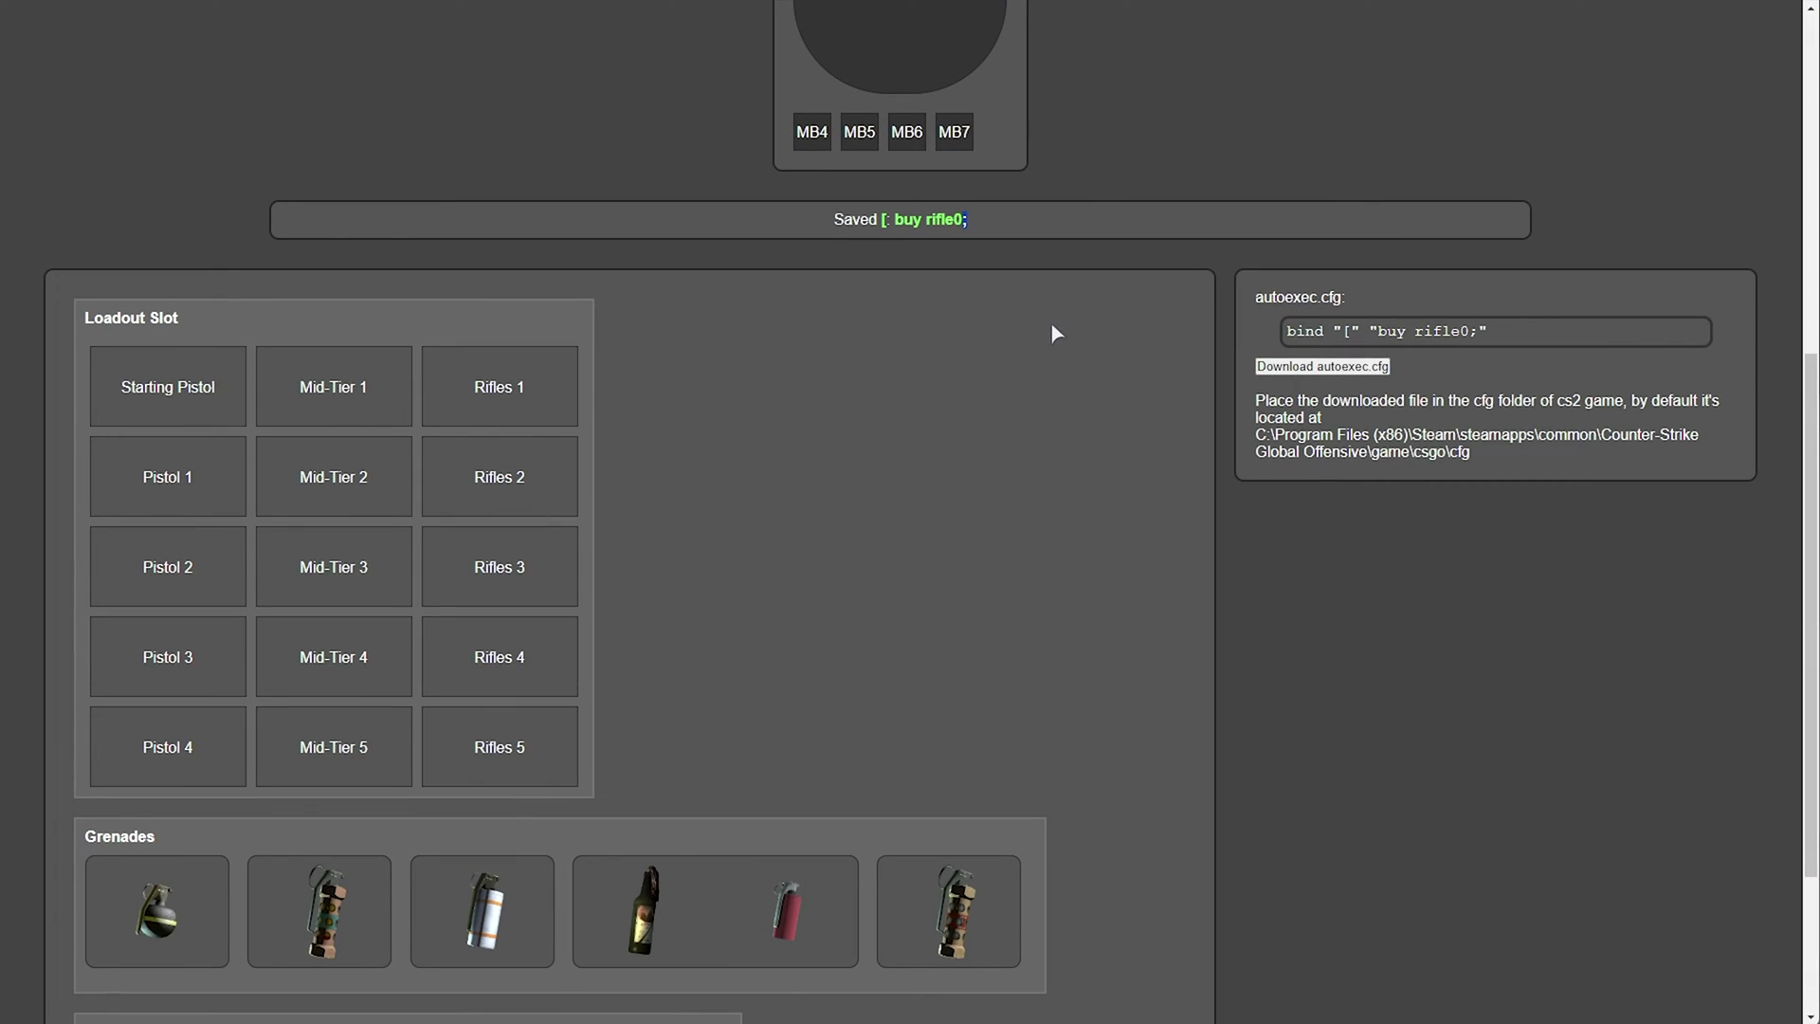
In the CS2 Binds Generator, remove the Rifles 1 buy bind from the [ key.
scroll(1055, 334, up, 7)
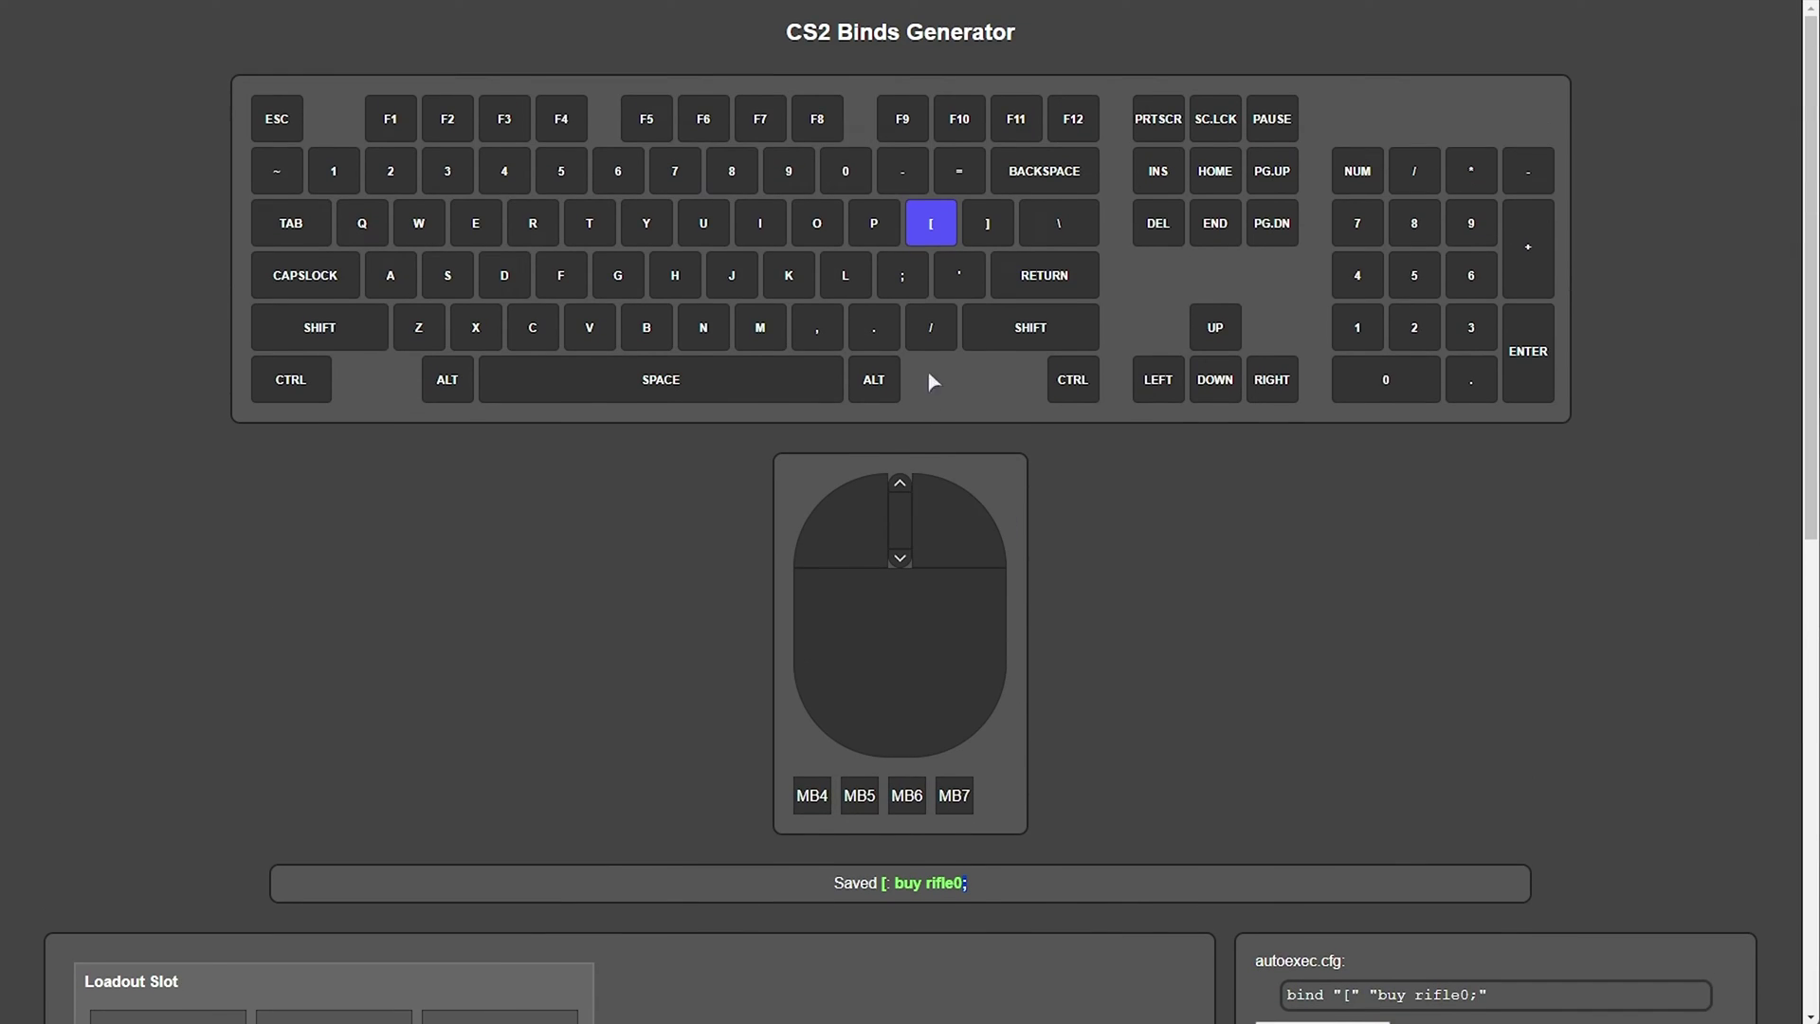
click(936, 226)
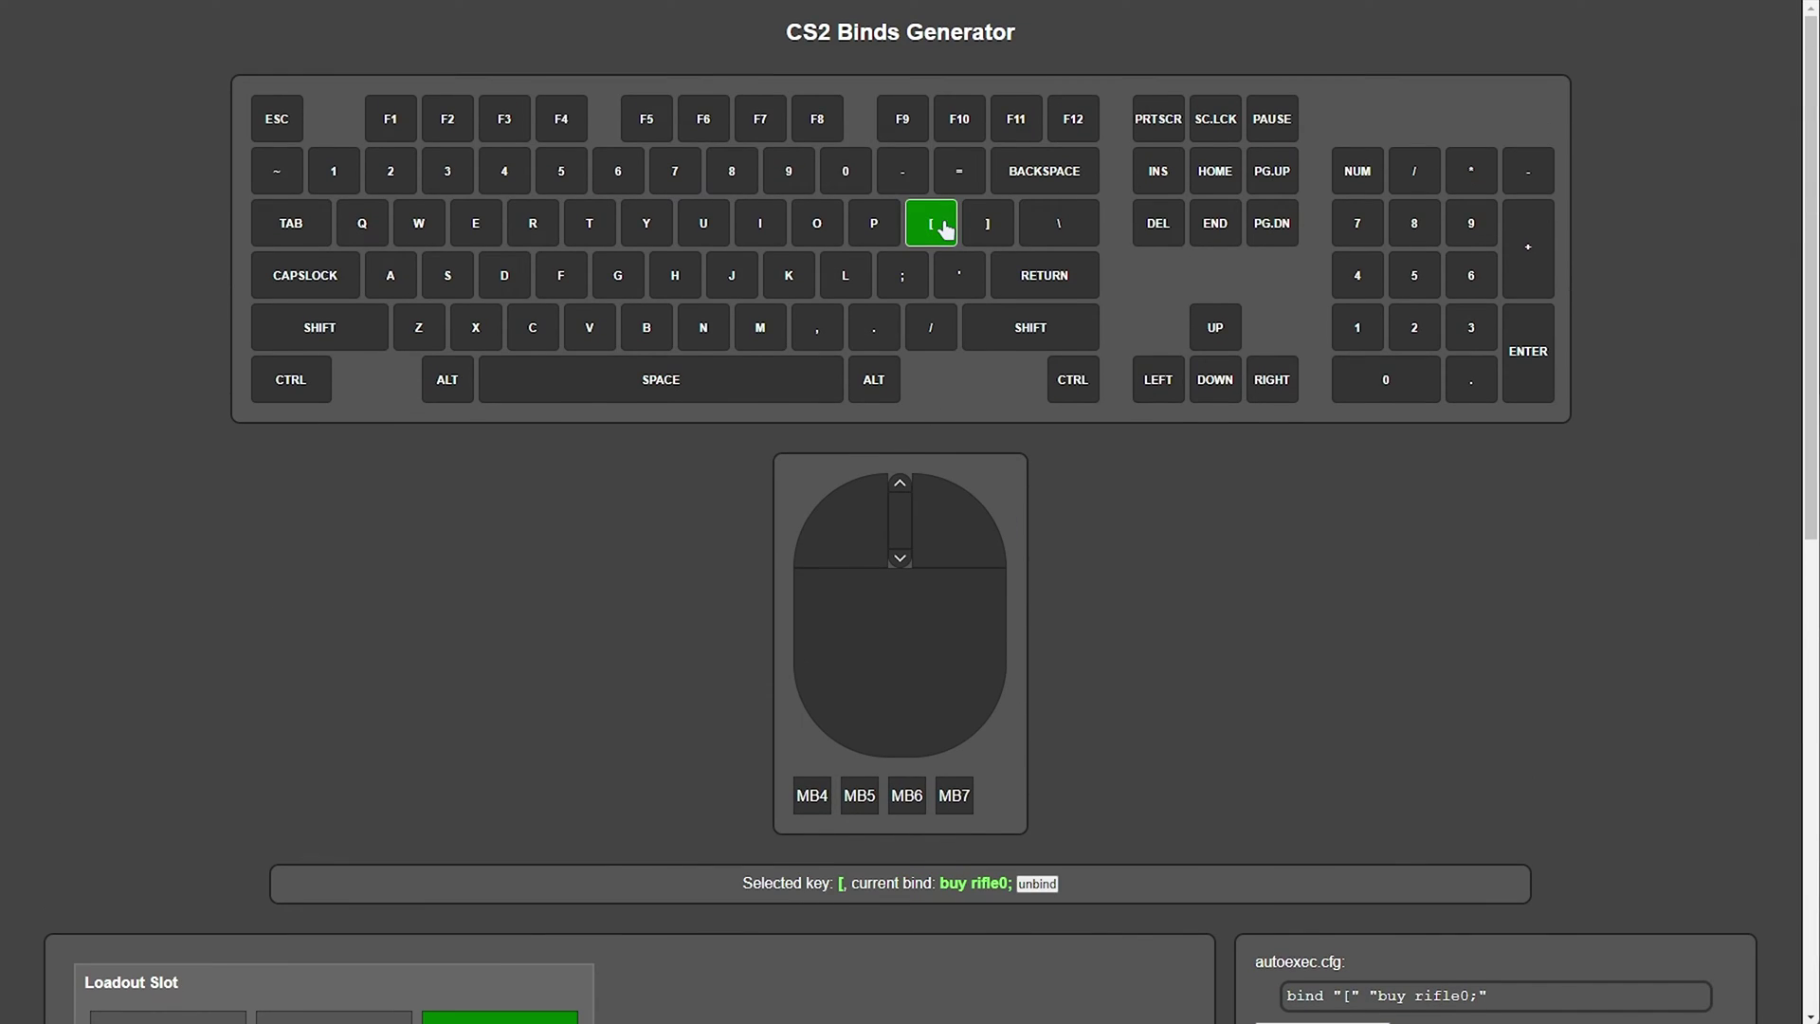
click(1026, 886)
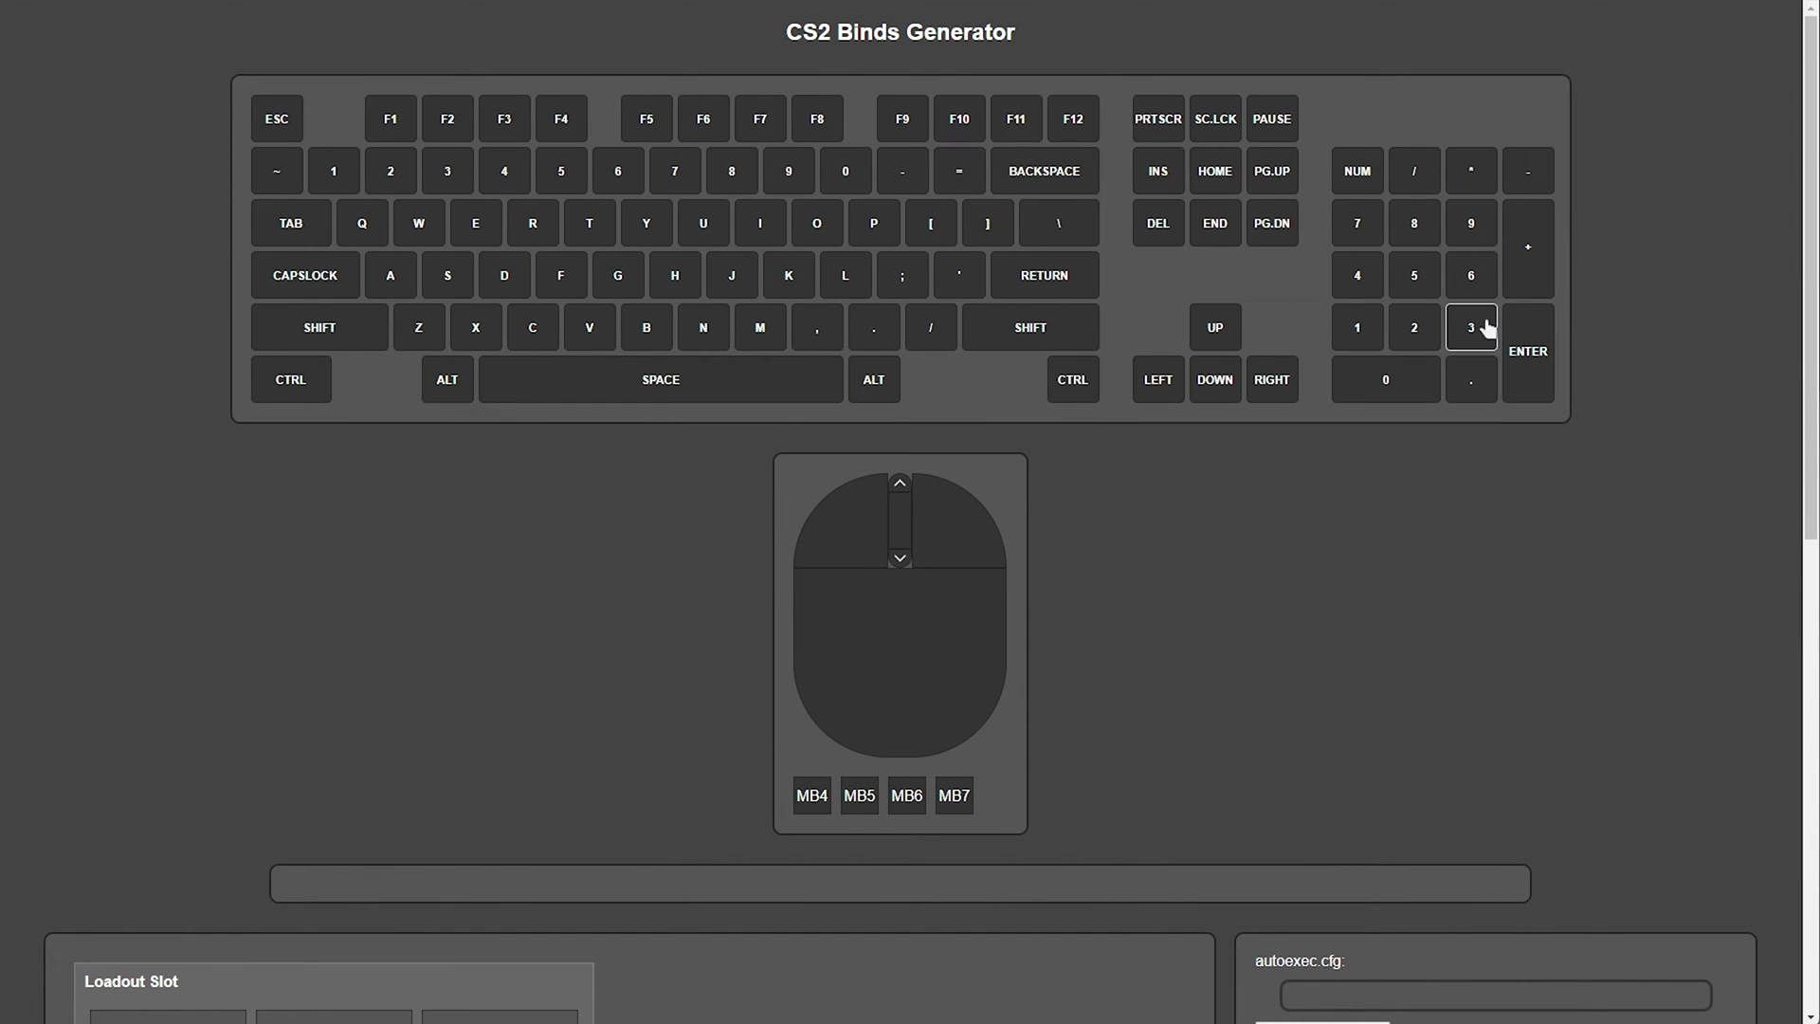
Bind numpad 7 to buying the Rifles 5 loadout slot and highlight the generated line in the autoexec.cfg preview.
click(1360, 230)
scroll(1288, 327, down, 6)
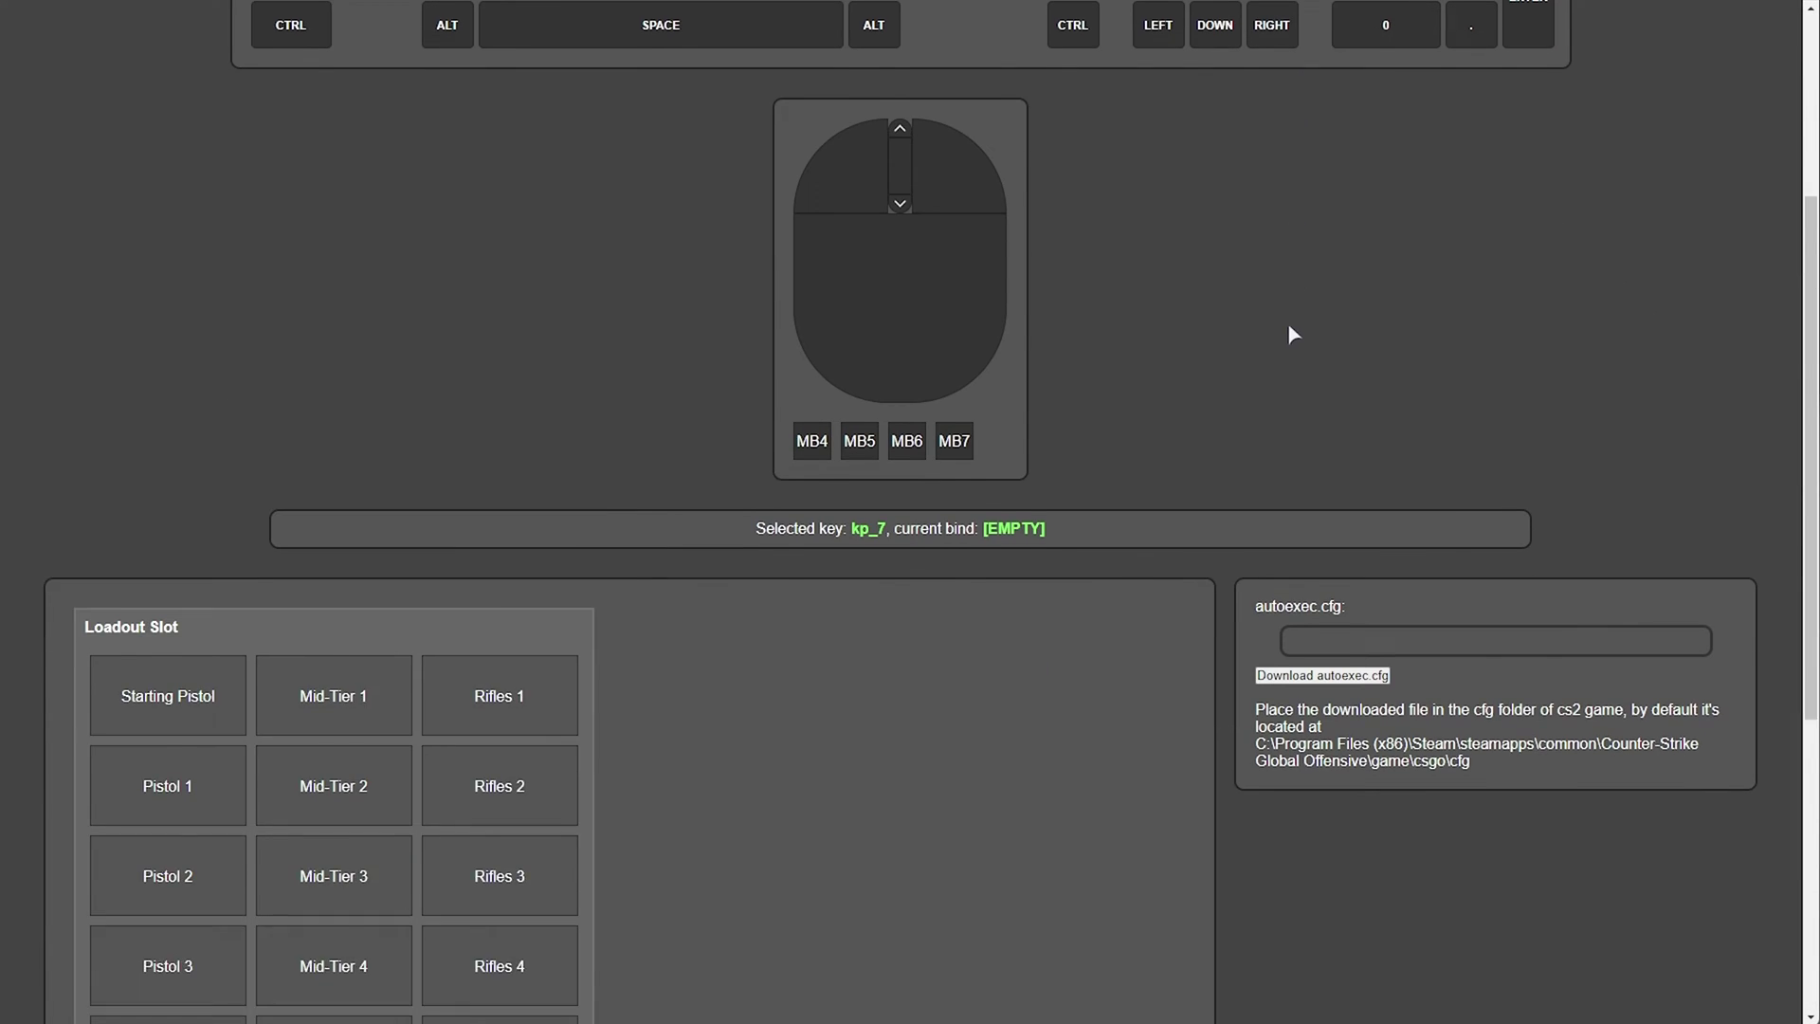
click(493, 853)
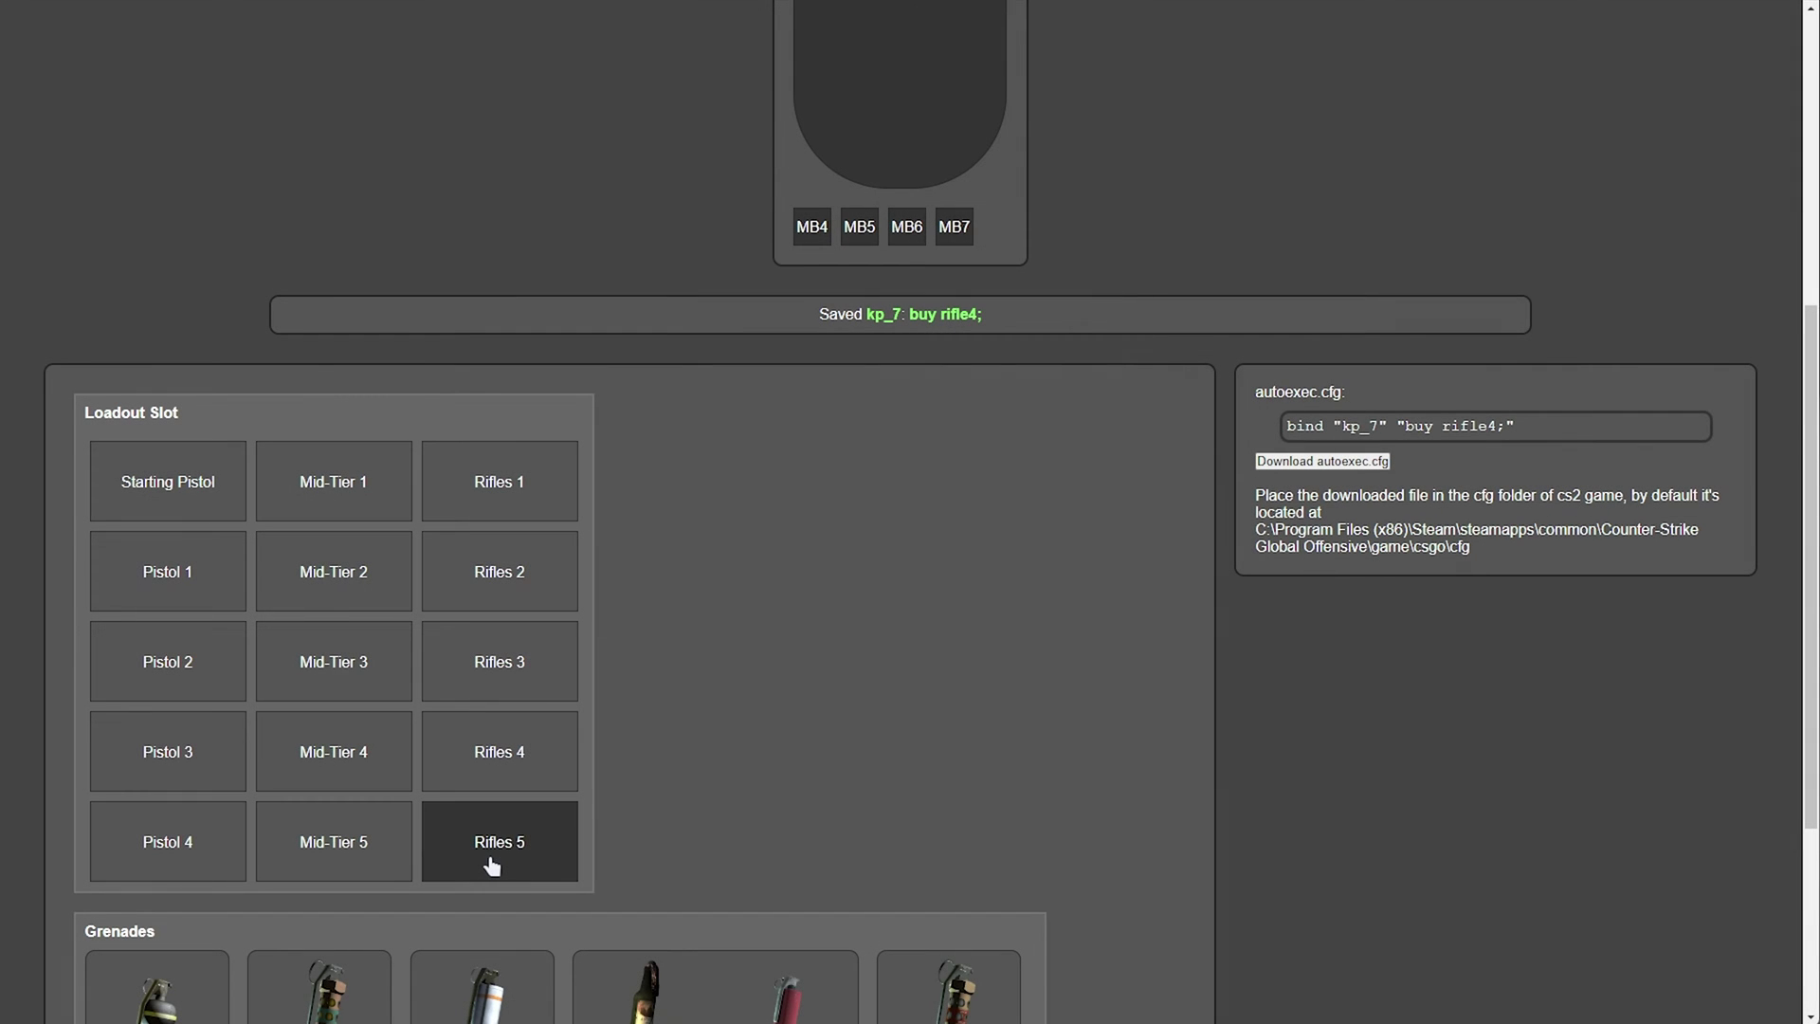
drag(1563, 429, 1281, 428)
click(1322, 460)
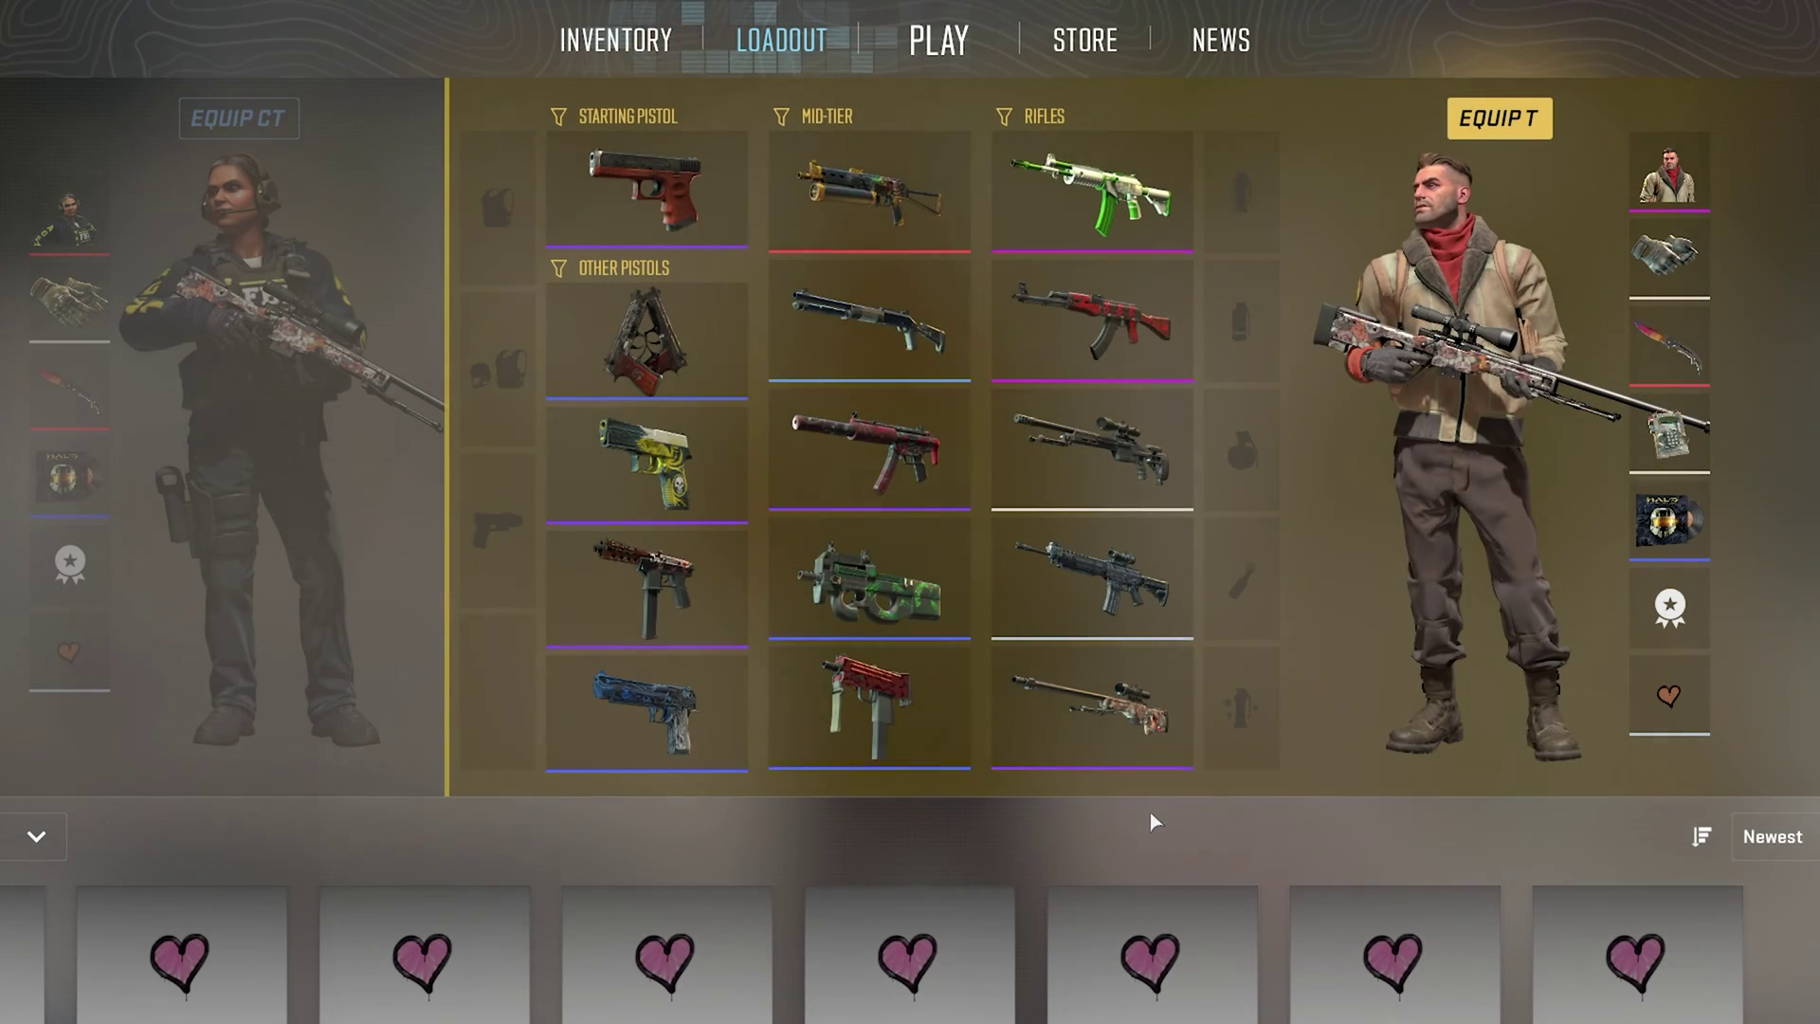
Compare the Counter-Strike 2 loadouts of the CT and T sides, checking which weapon each holds in the same Rifles slots.
click(366, 520)
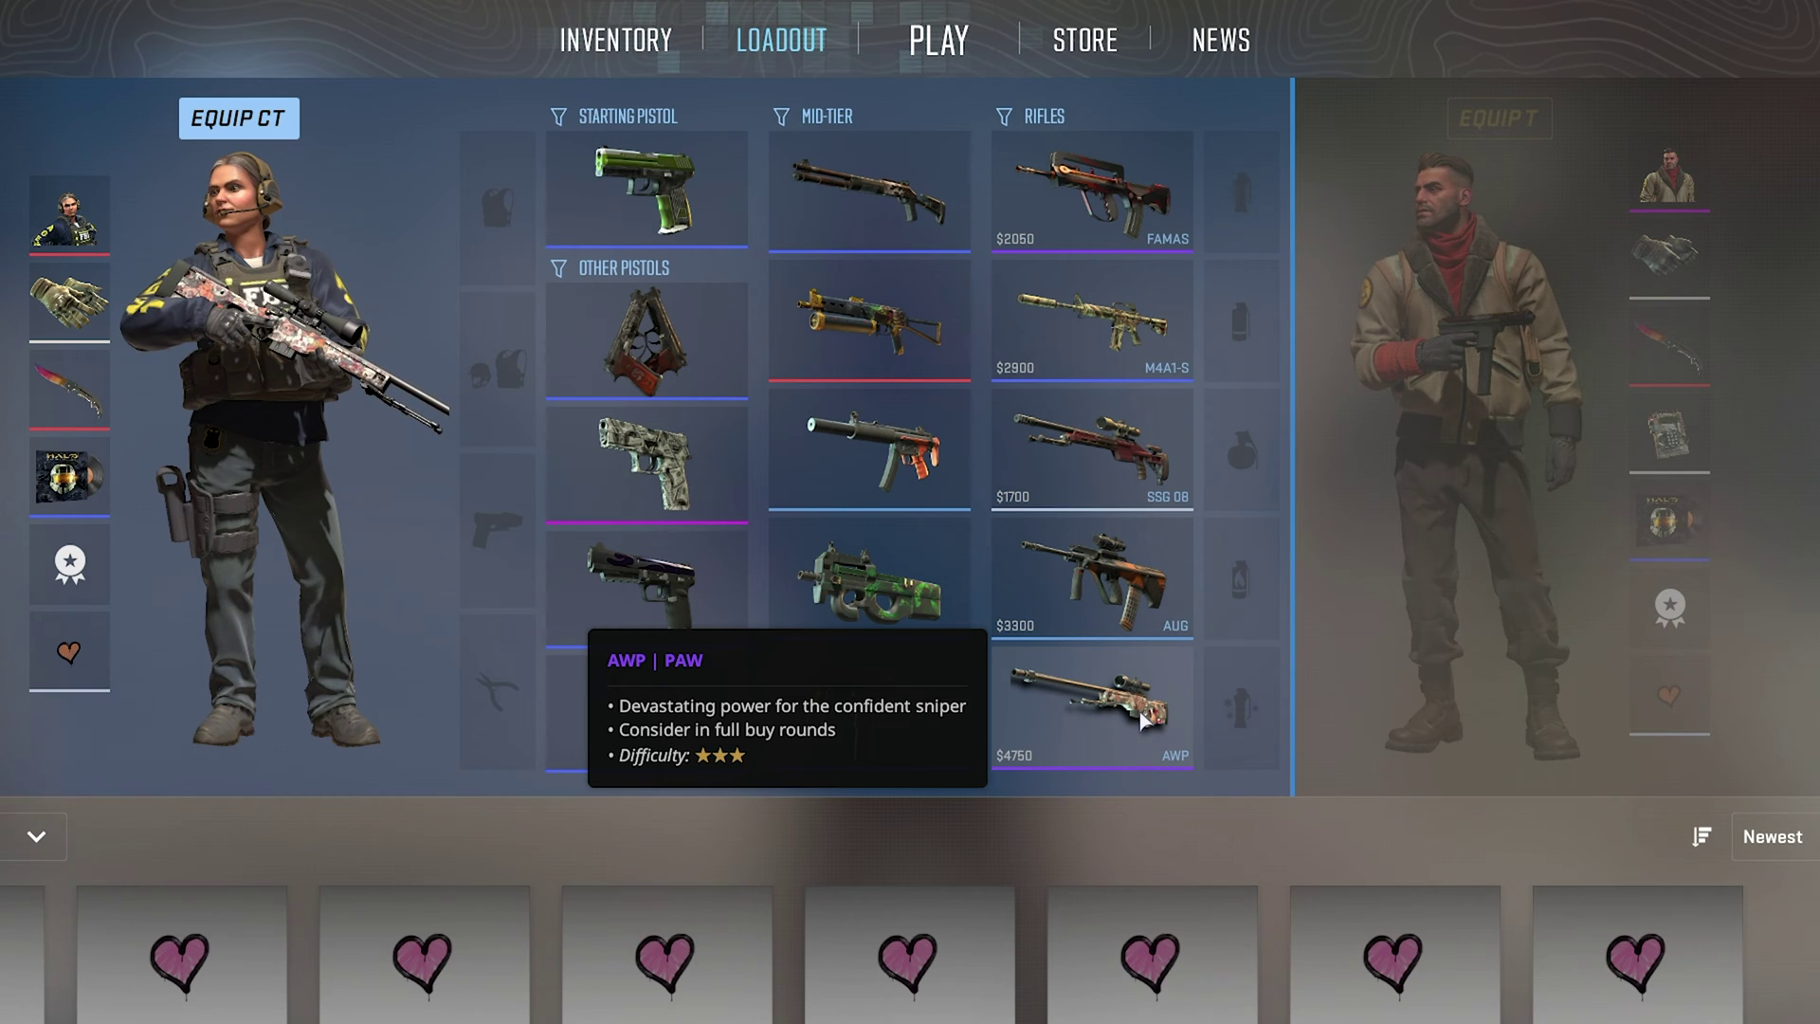
click(1437, 572)
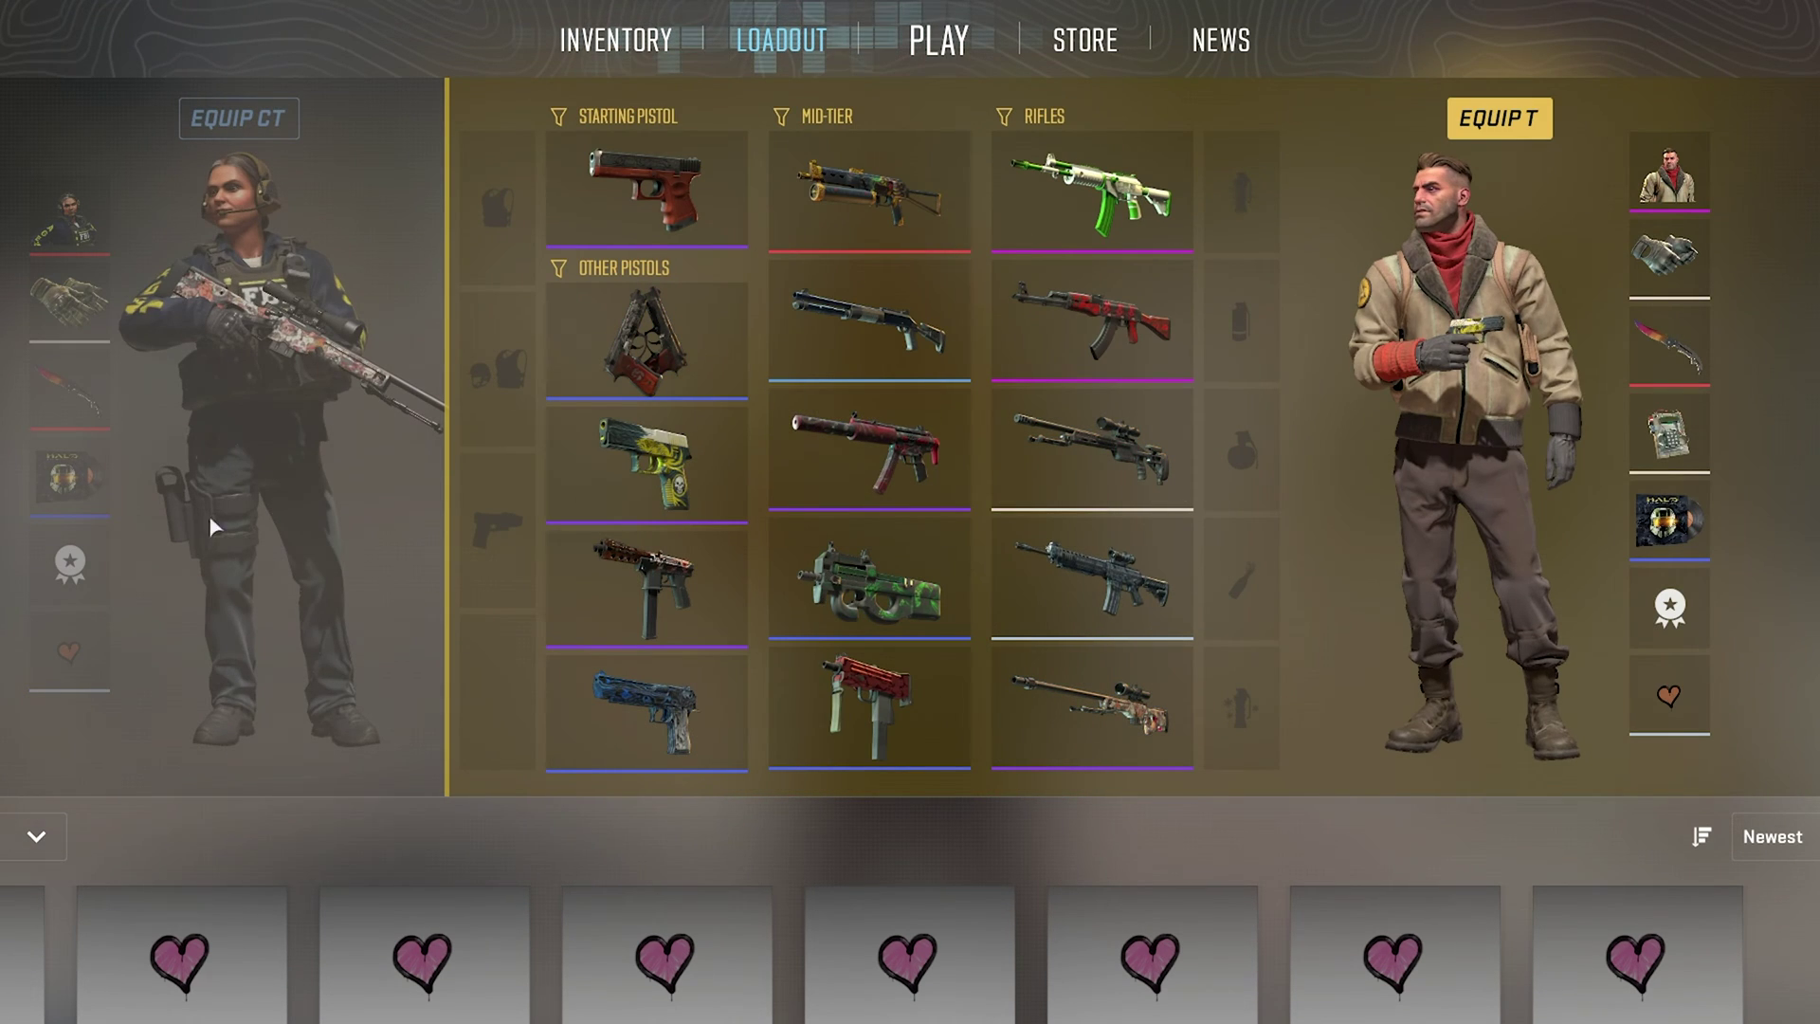
click(329, 475)
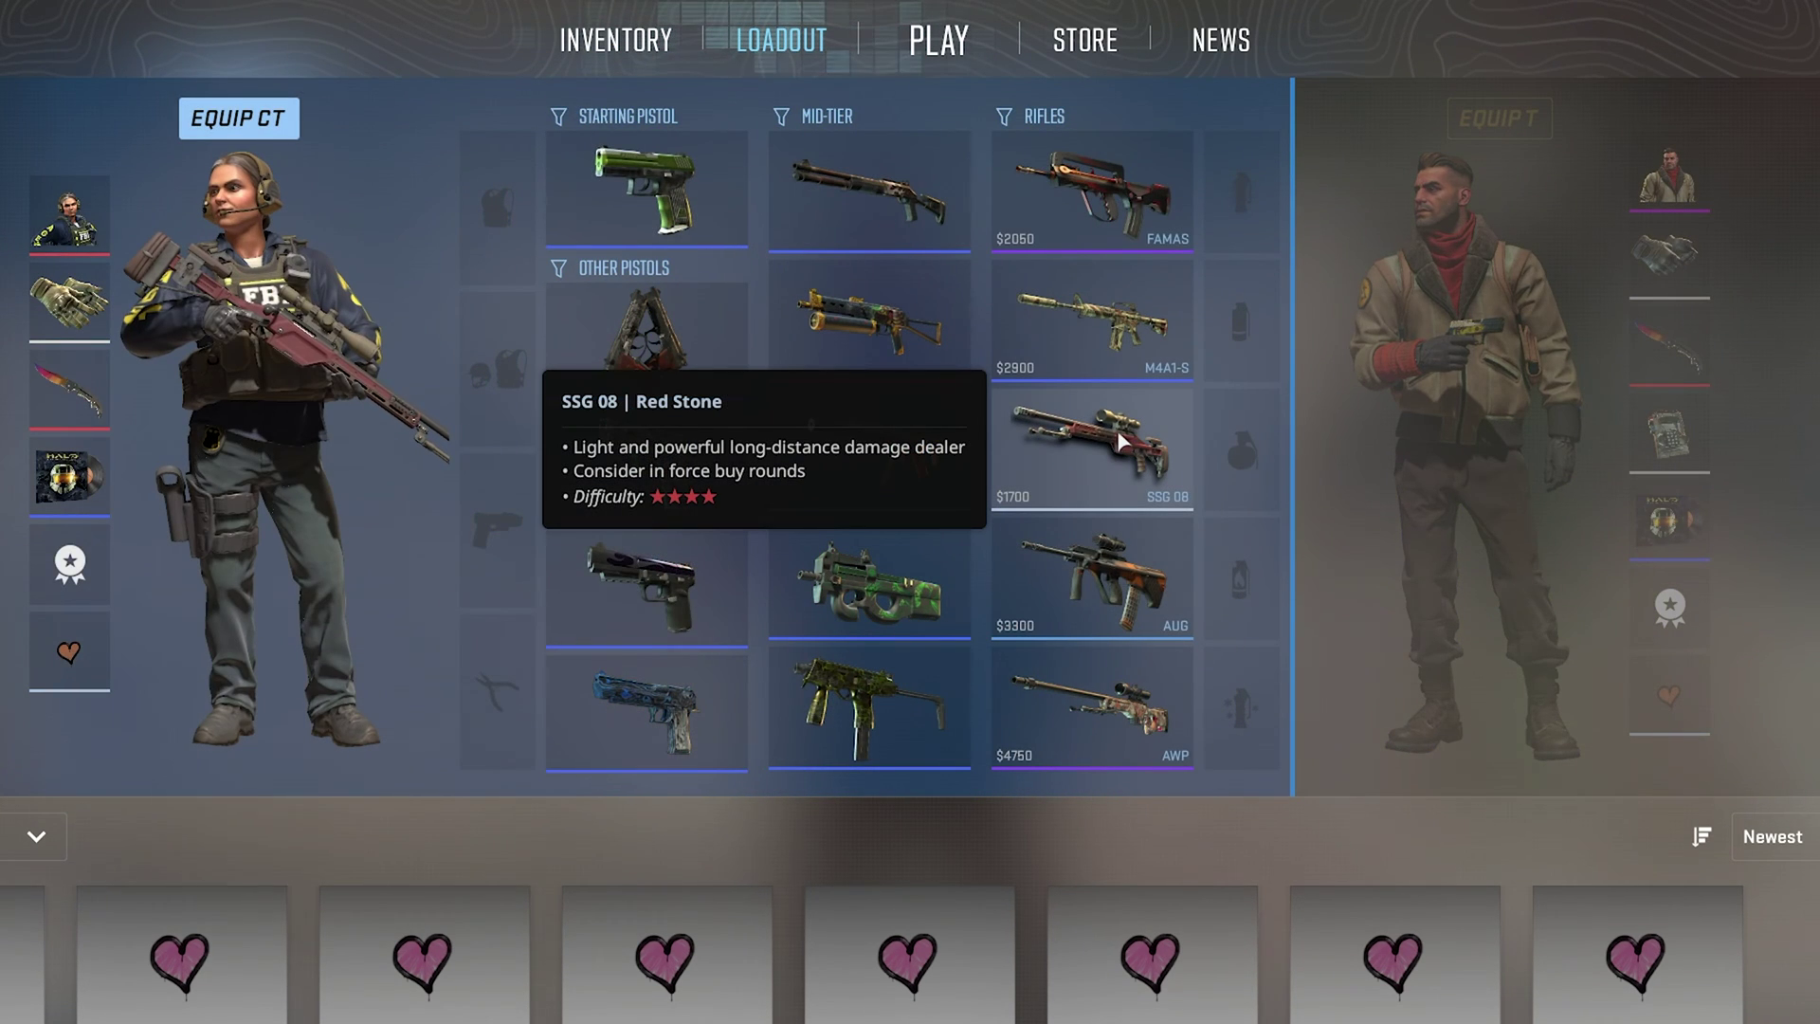
click(1369, 243)
click(312, 436)
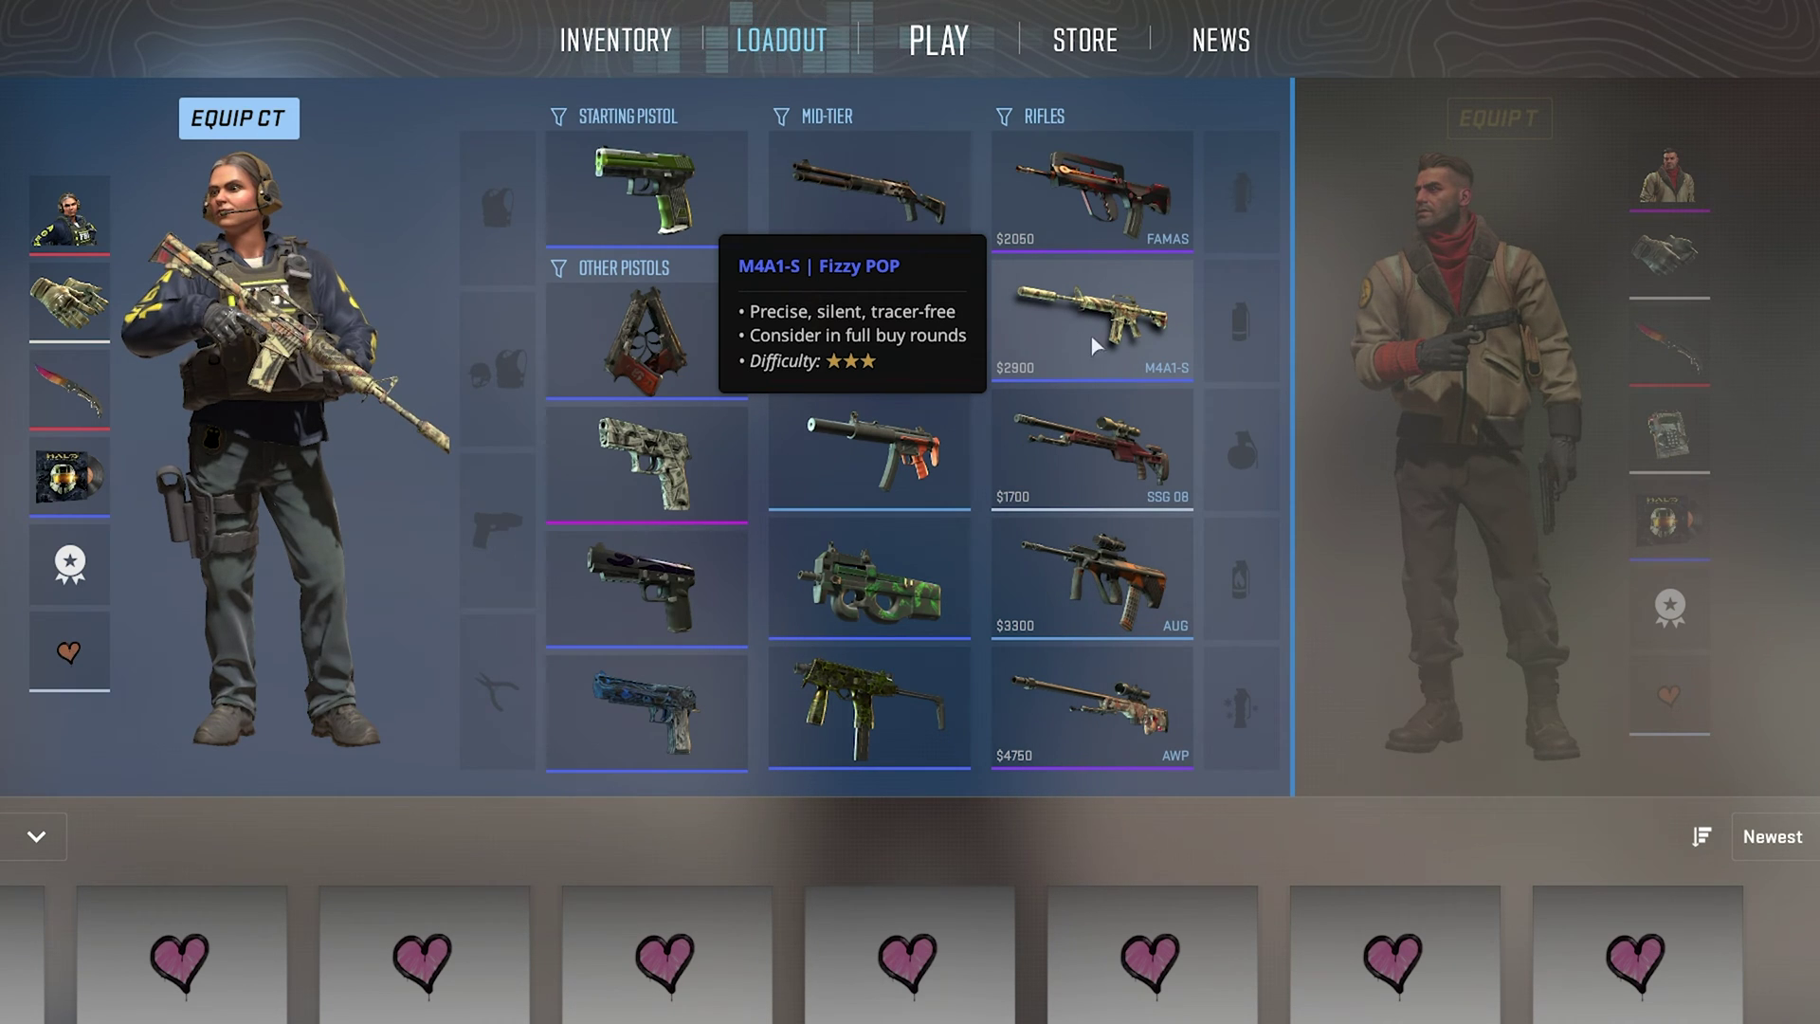
click(1422, 492)
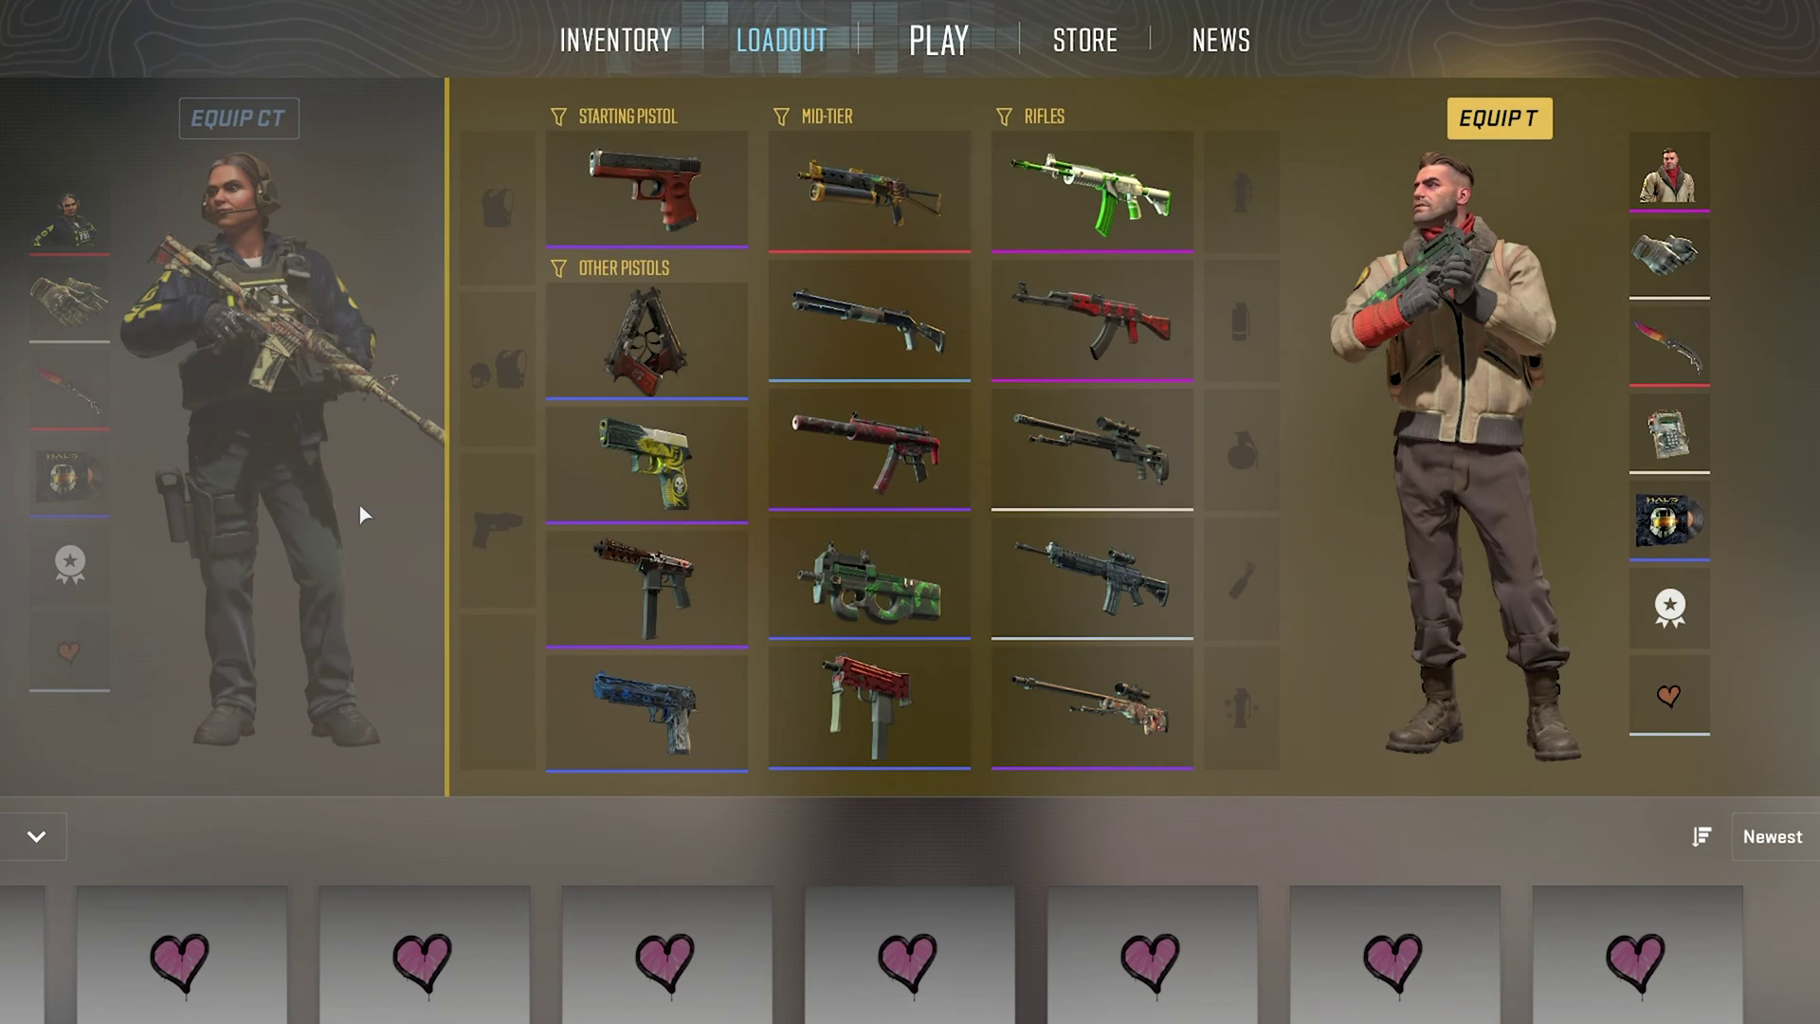
click(351, 428)
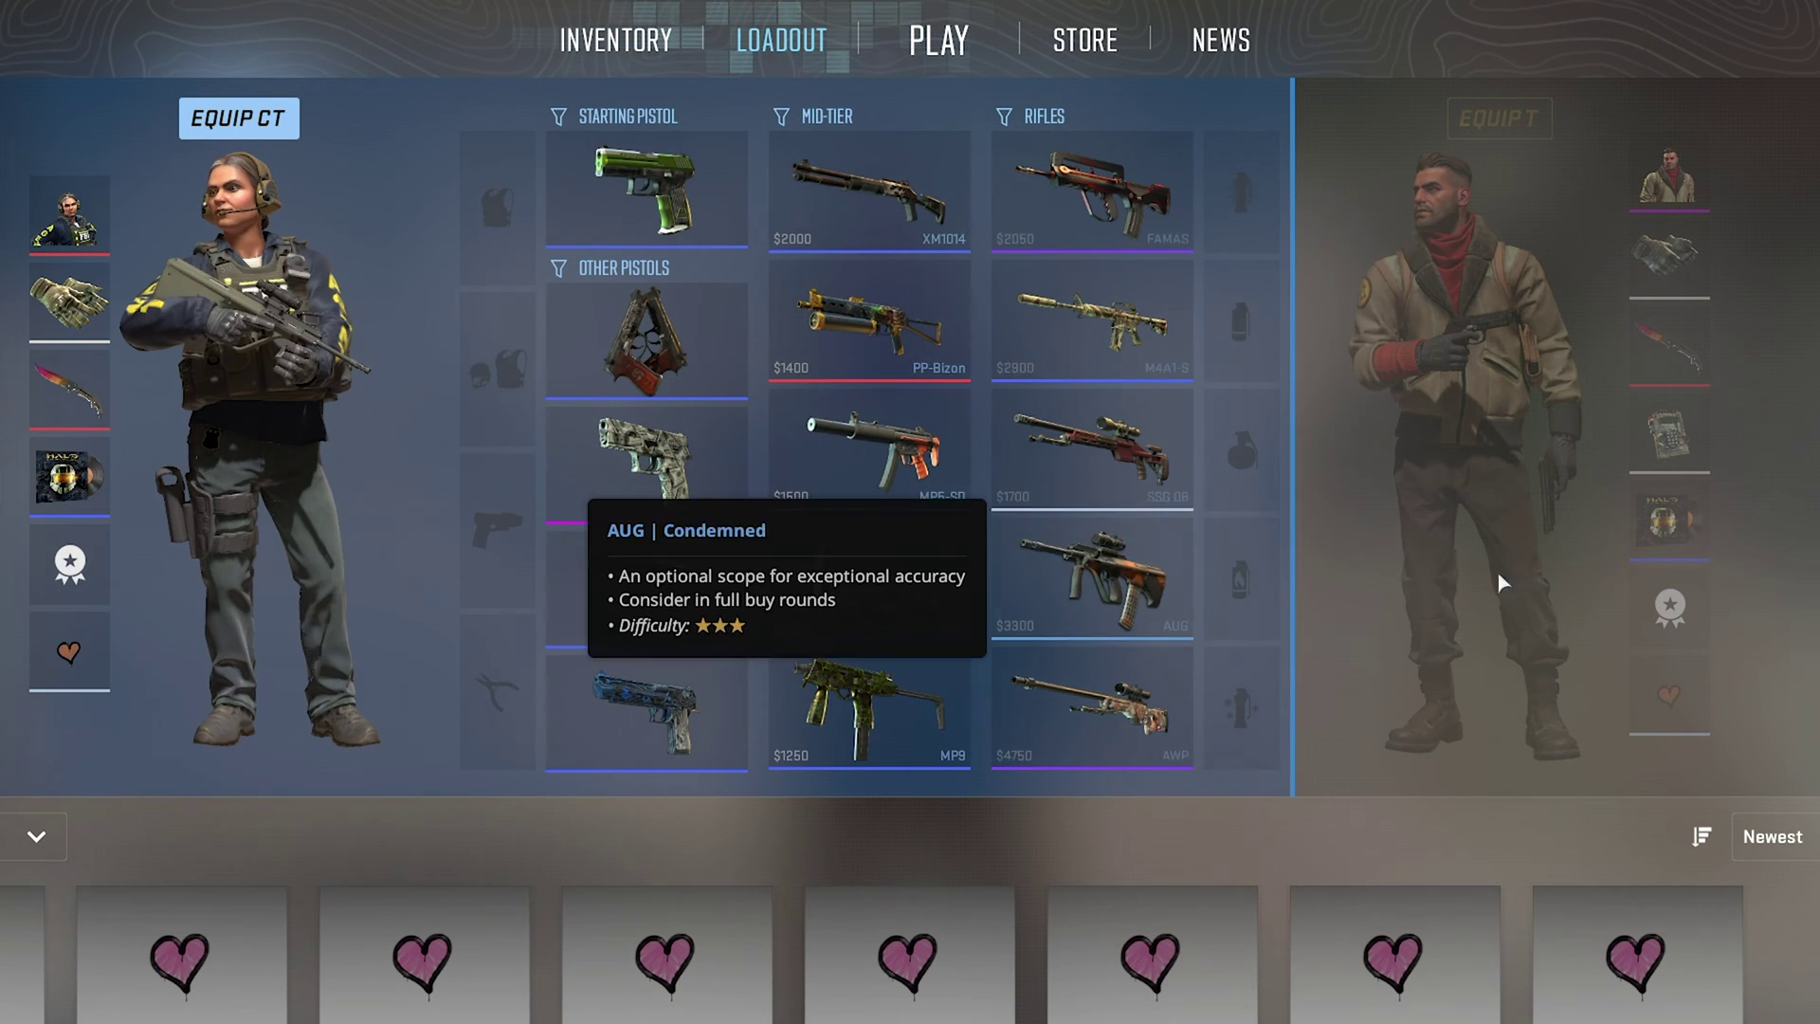
Return to the CS2 Binds Generator and check the numpad 7 bind against the available loadout slots.
key(alt+Tab)
key(F11)
scroll(1142, 625, up, 5)
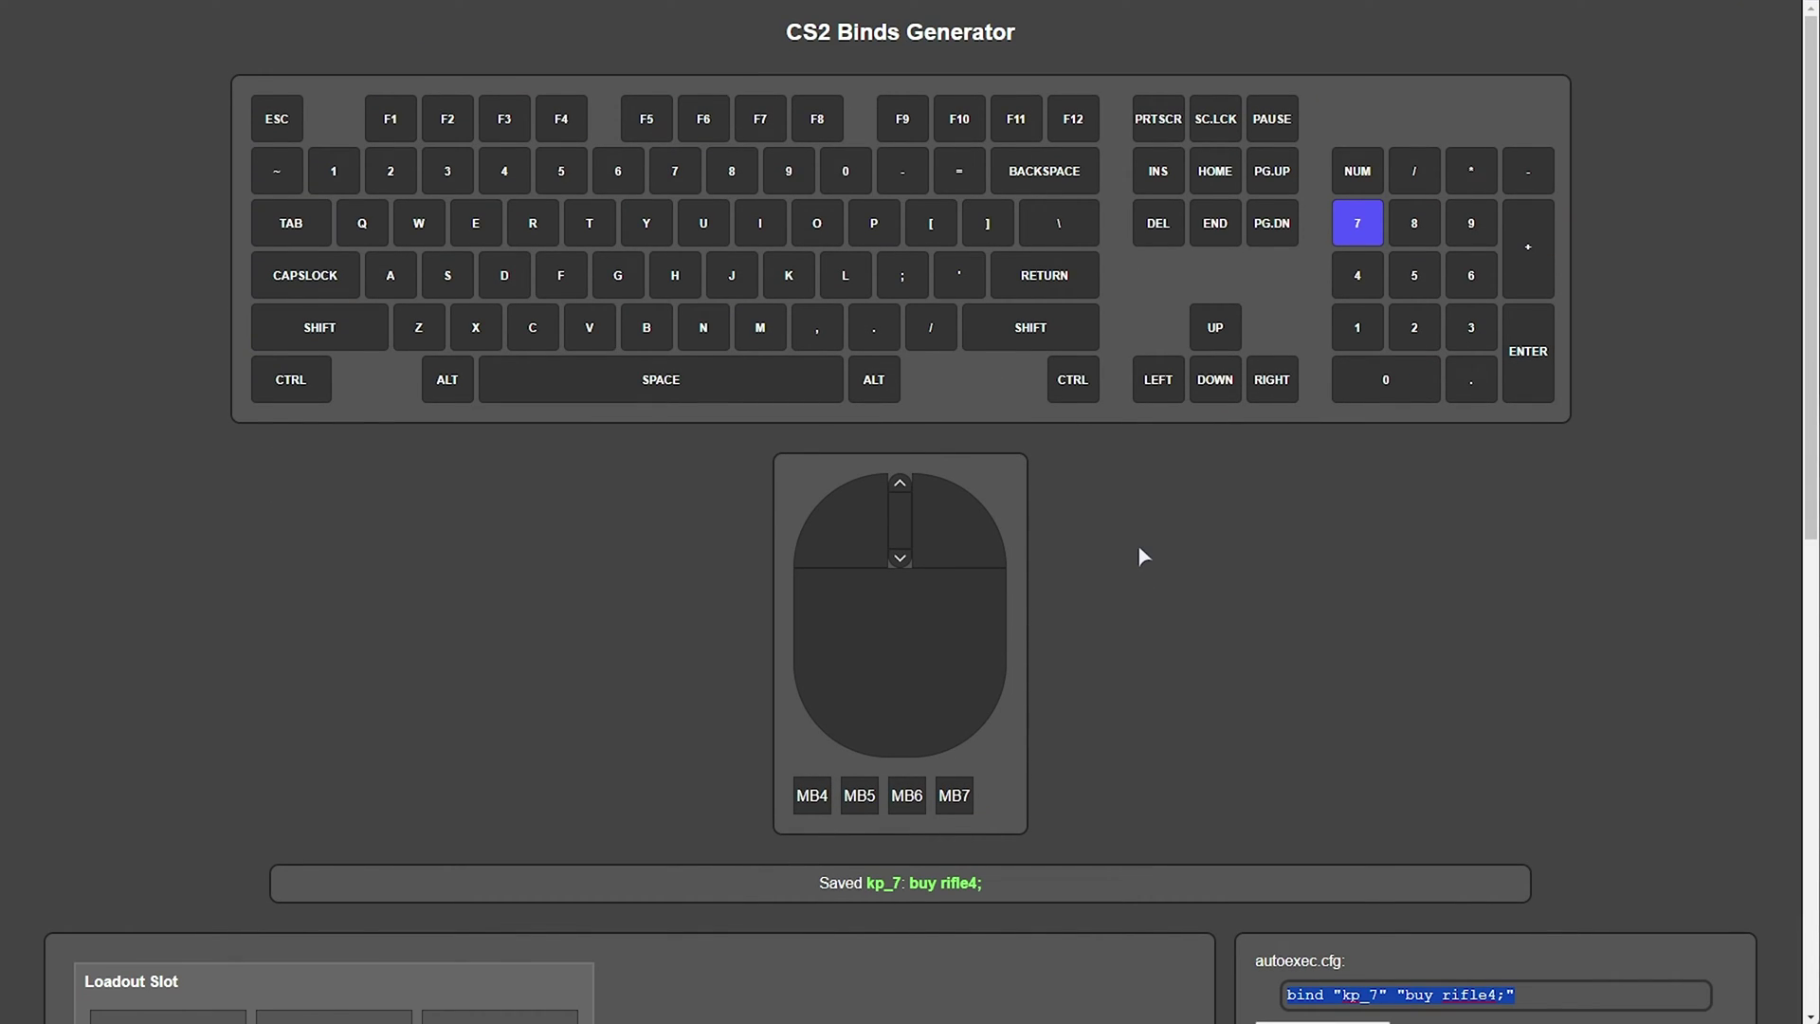
scroll(1143, 550, down, 6)
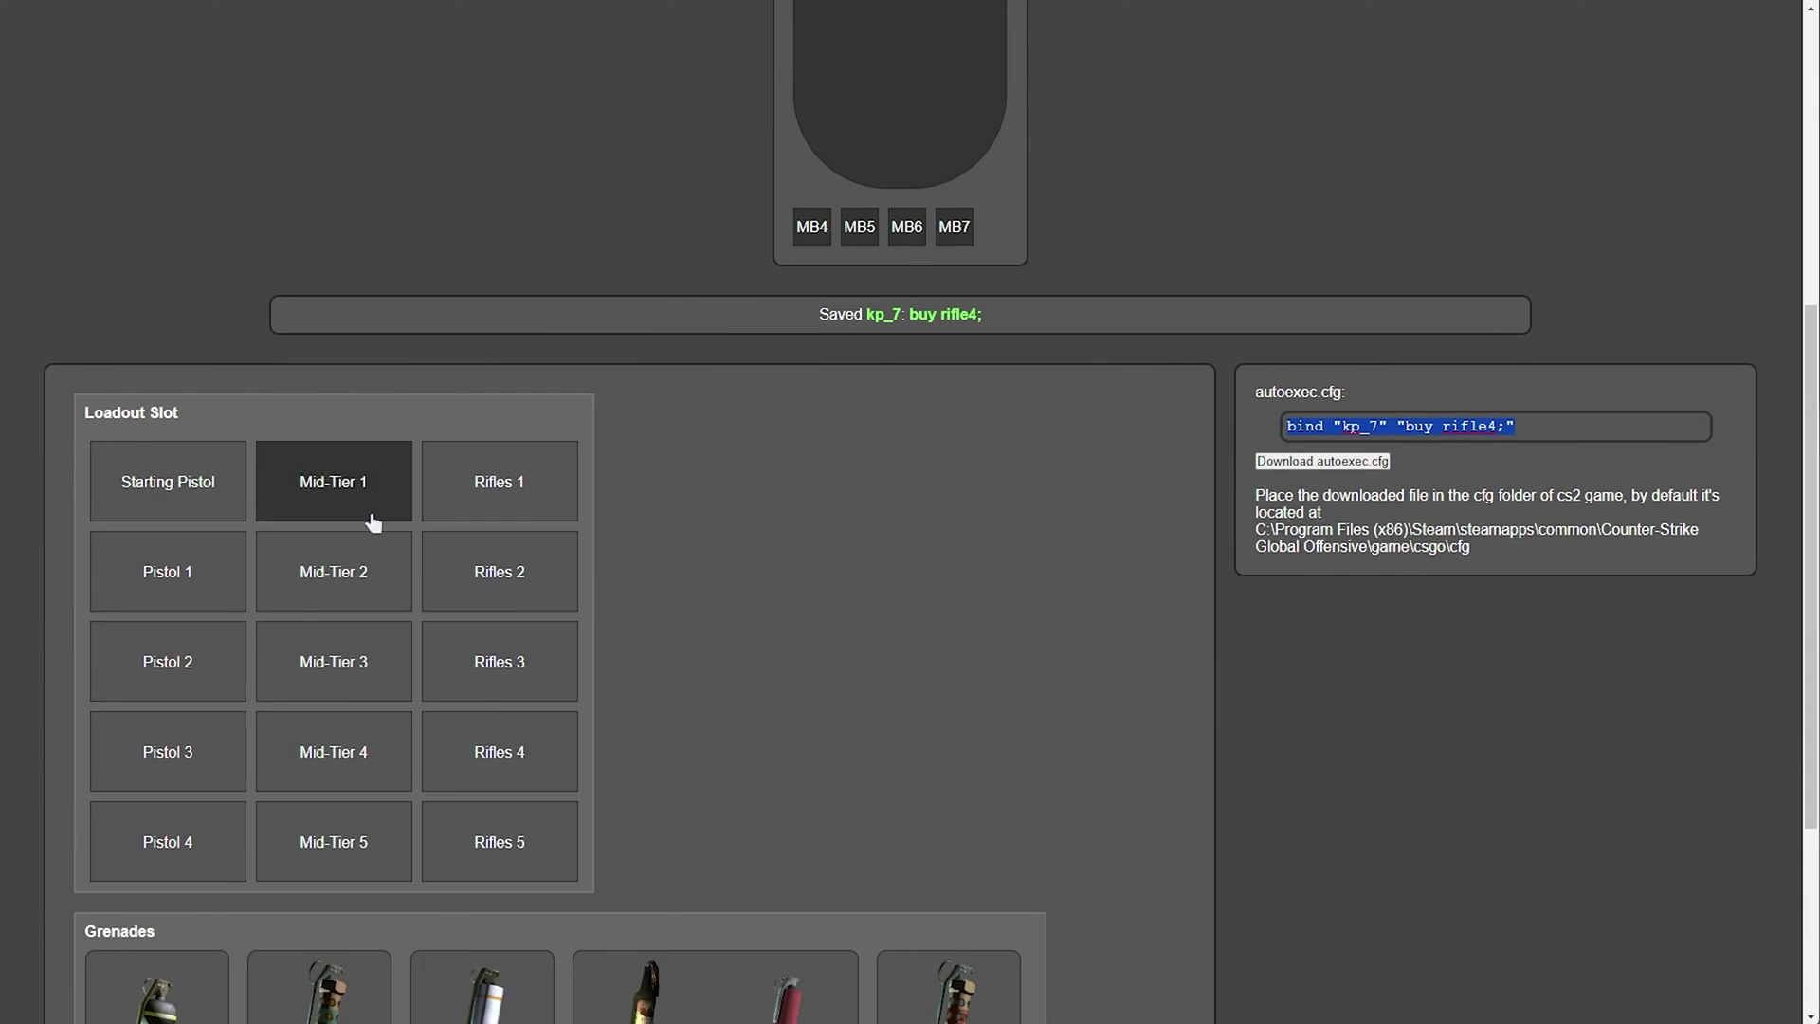
scroll(1166, 687, up, 6)
scroll(1385, 317, down, 5)
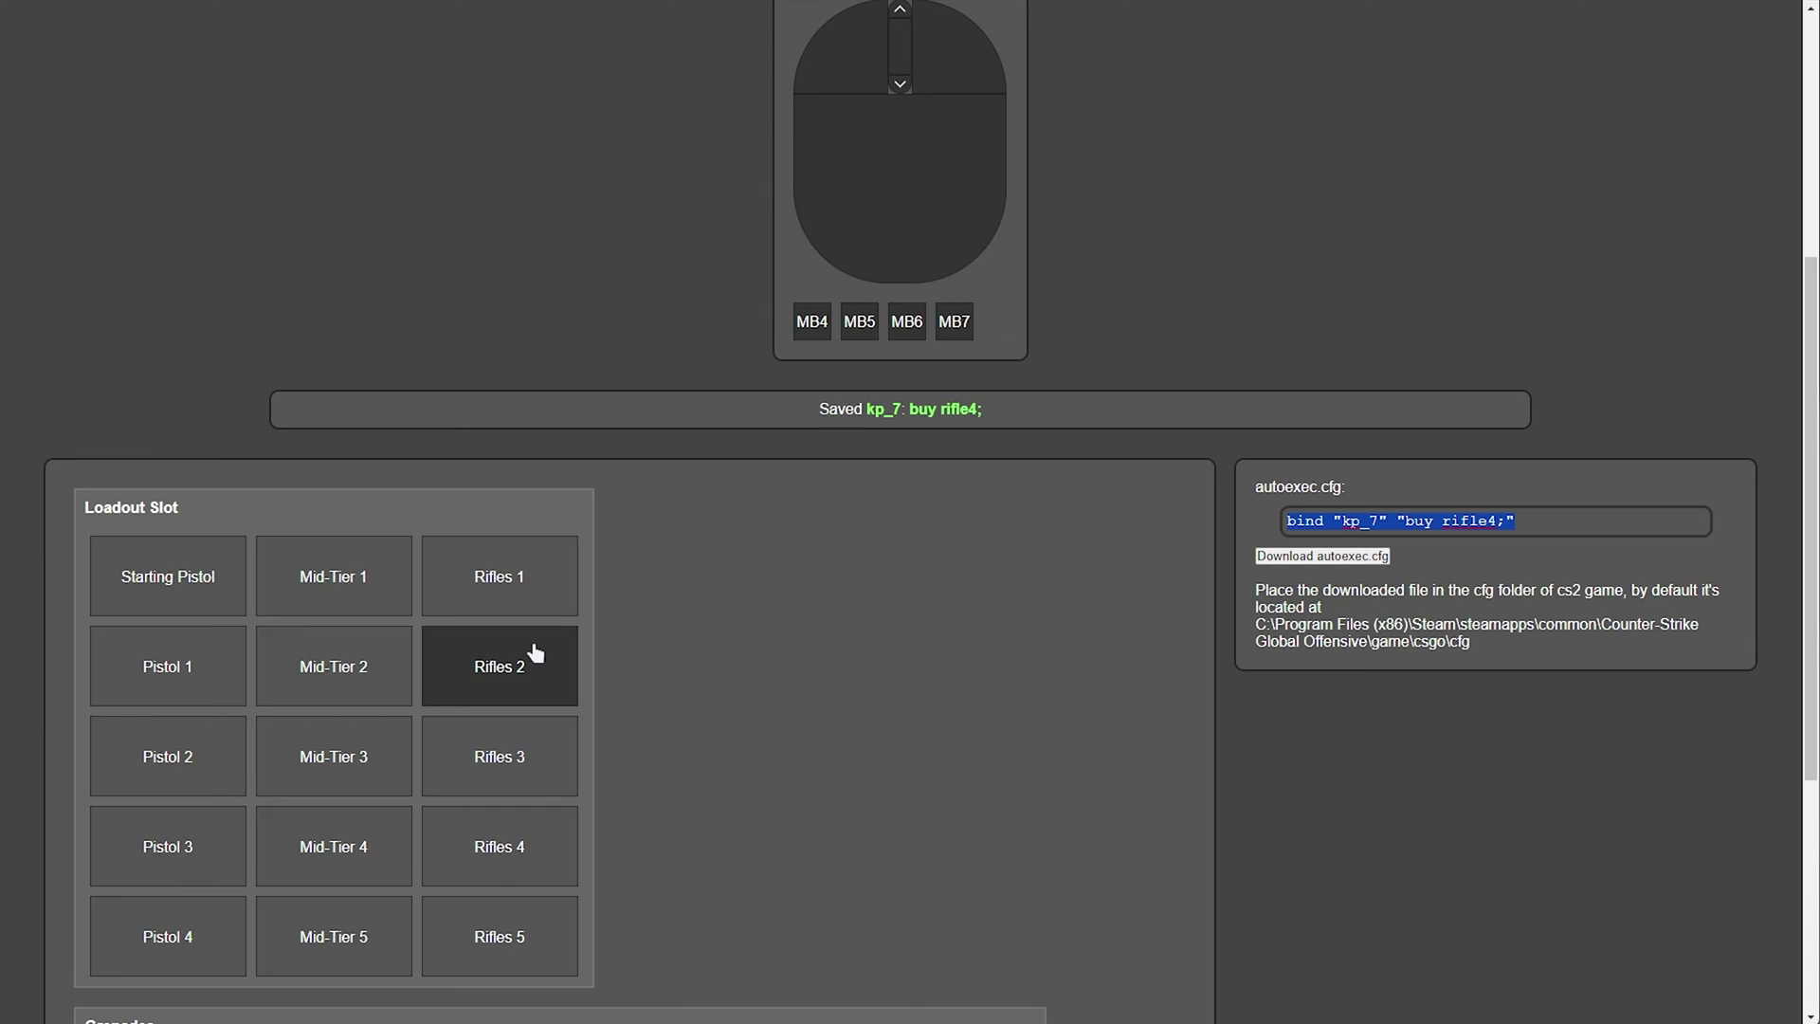
scroll(536, 653, down, 1)
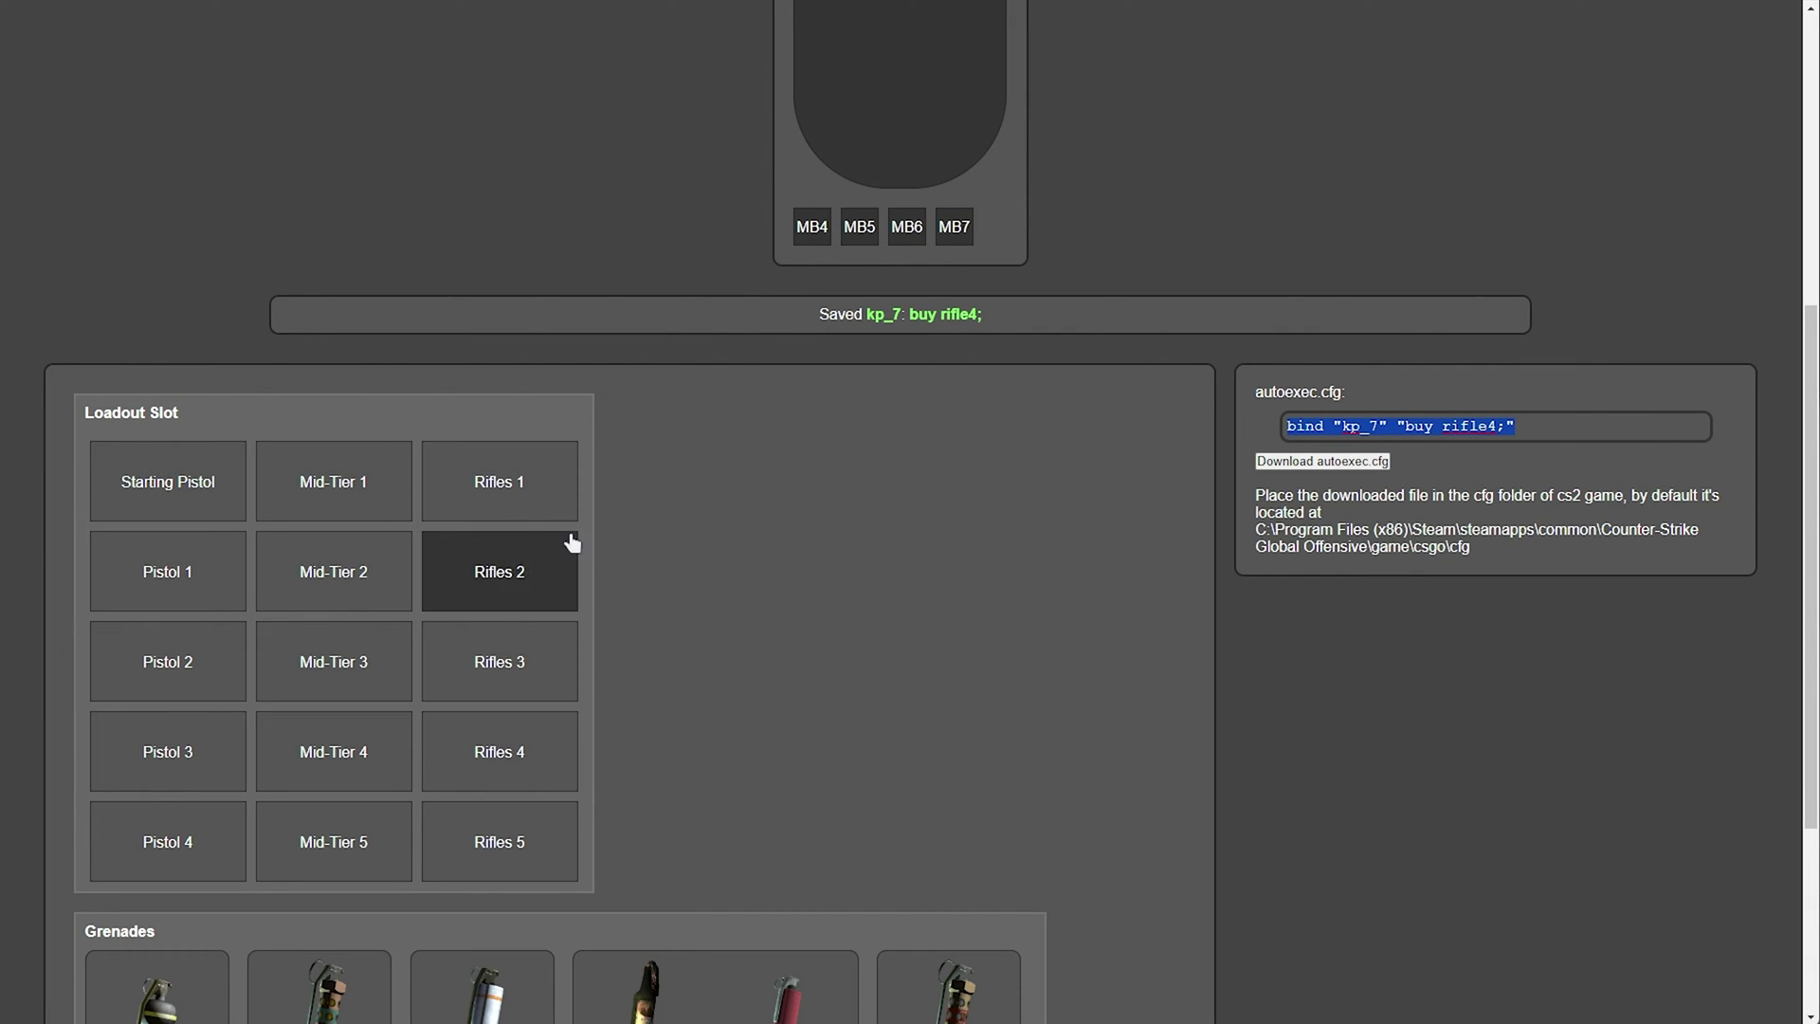
click(698, 563)
scroll(697, 563, up, 6)
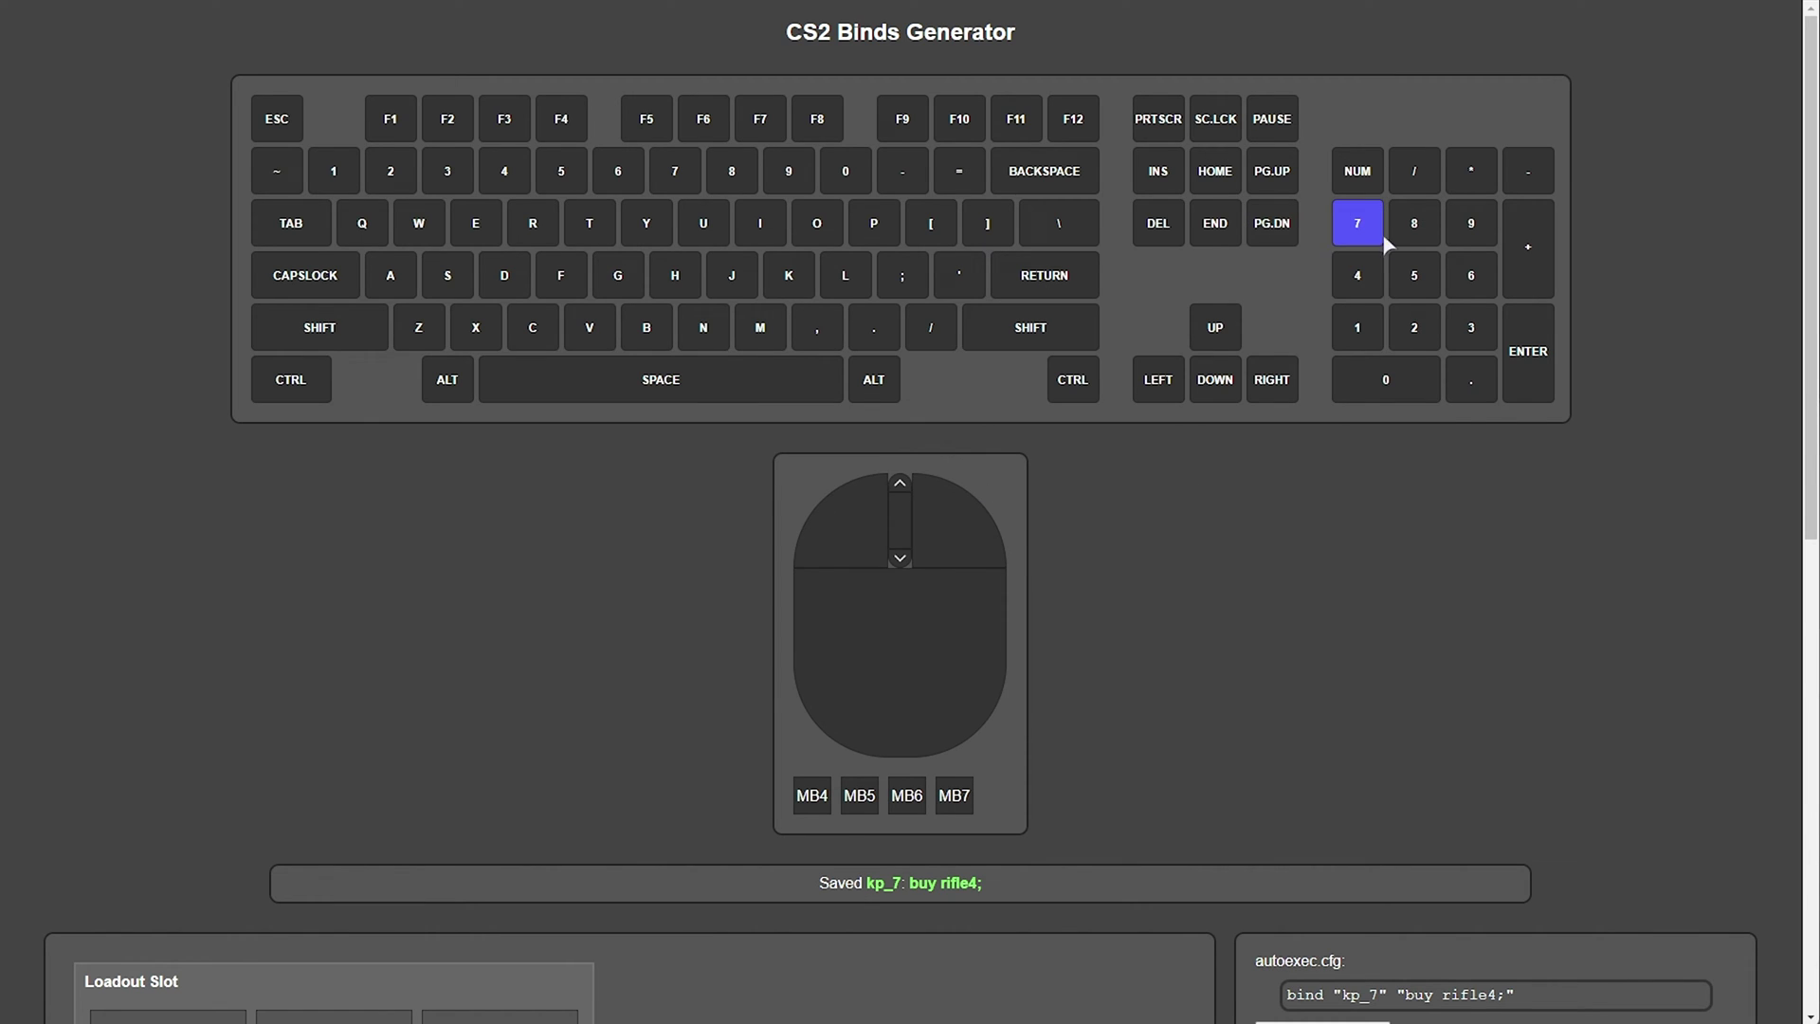
scroll(1386, 245, down, 7)
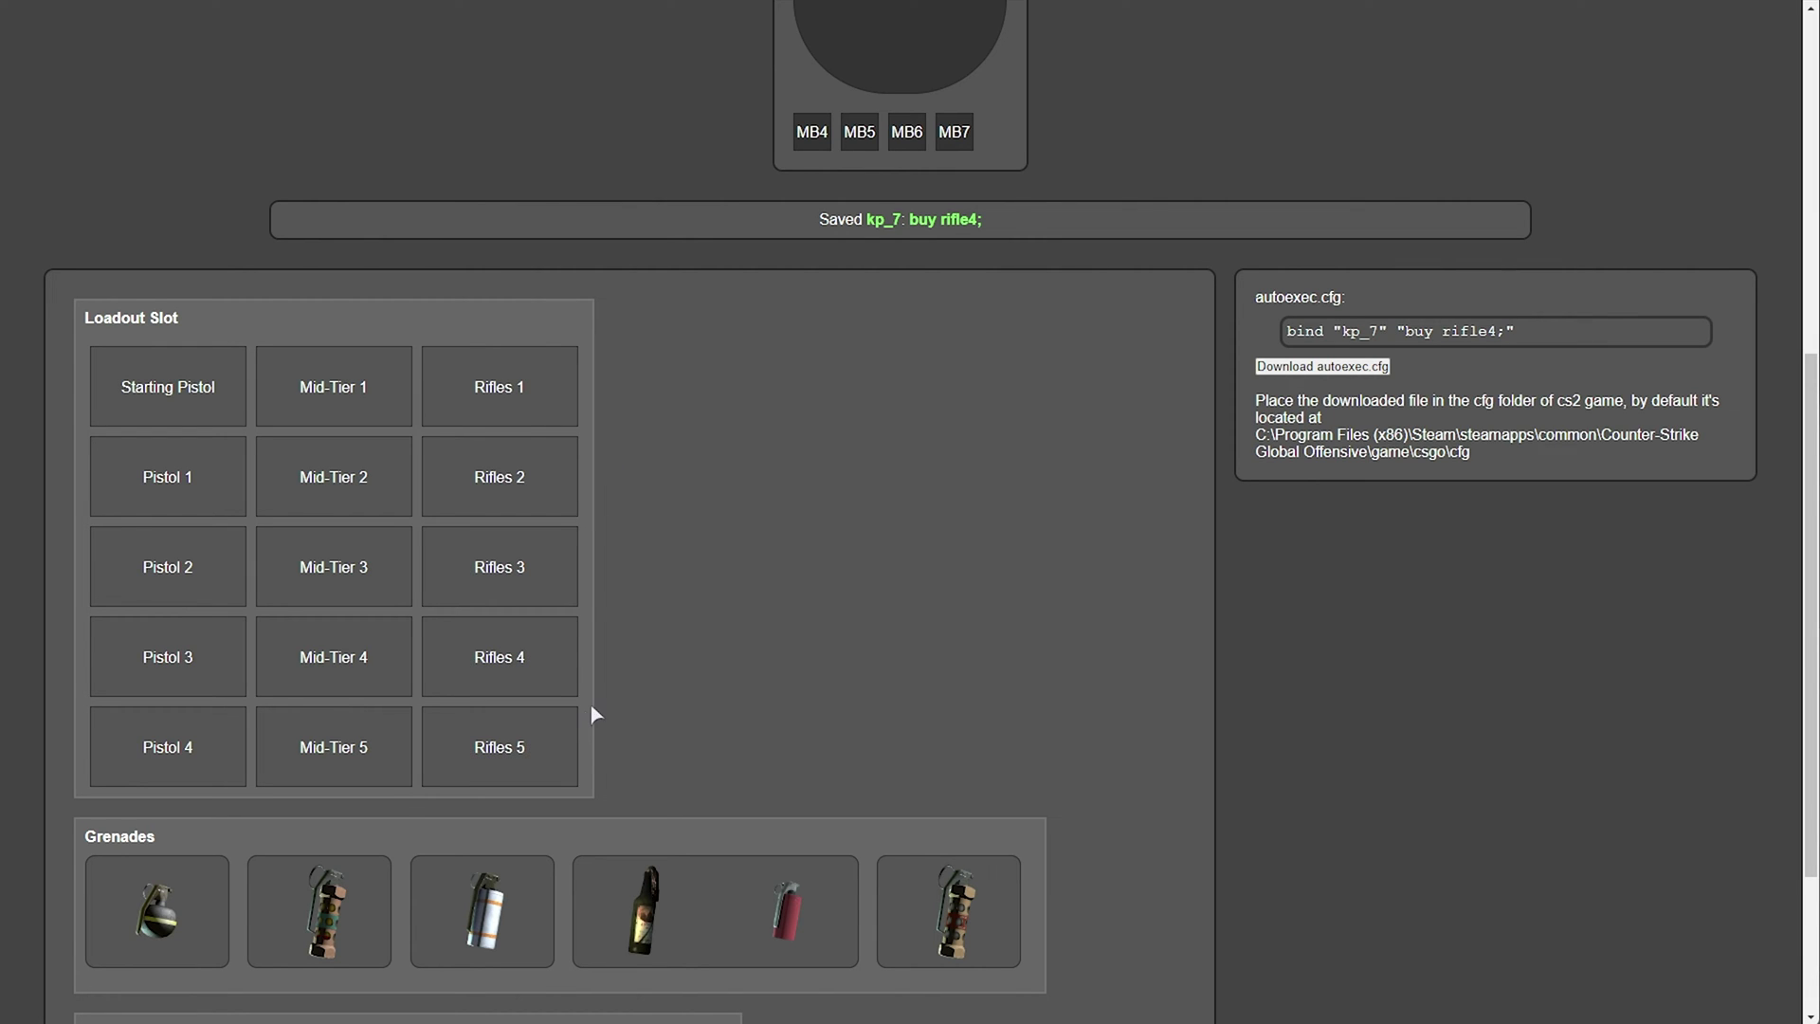
scroll(675, 678, up, 7)
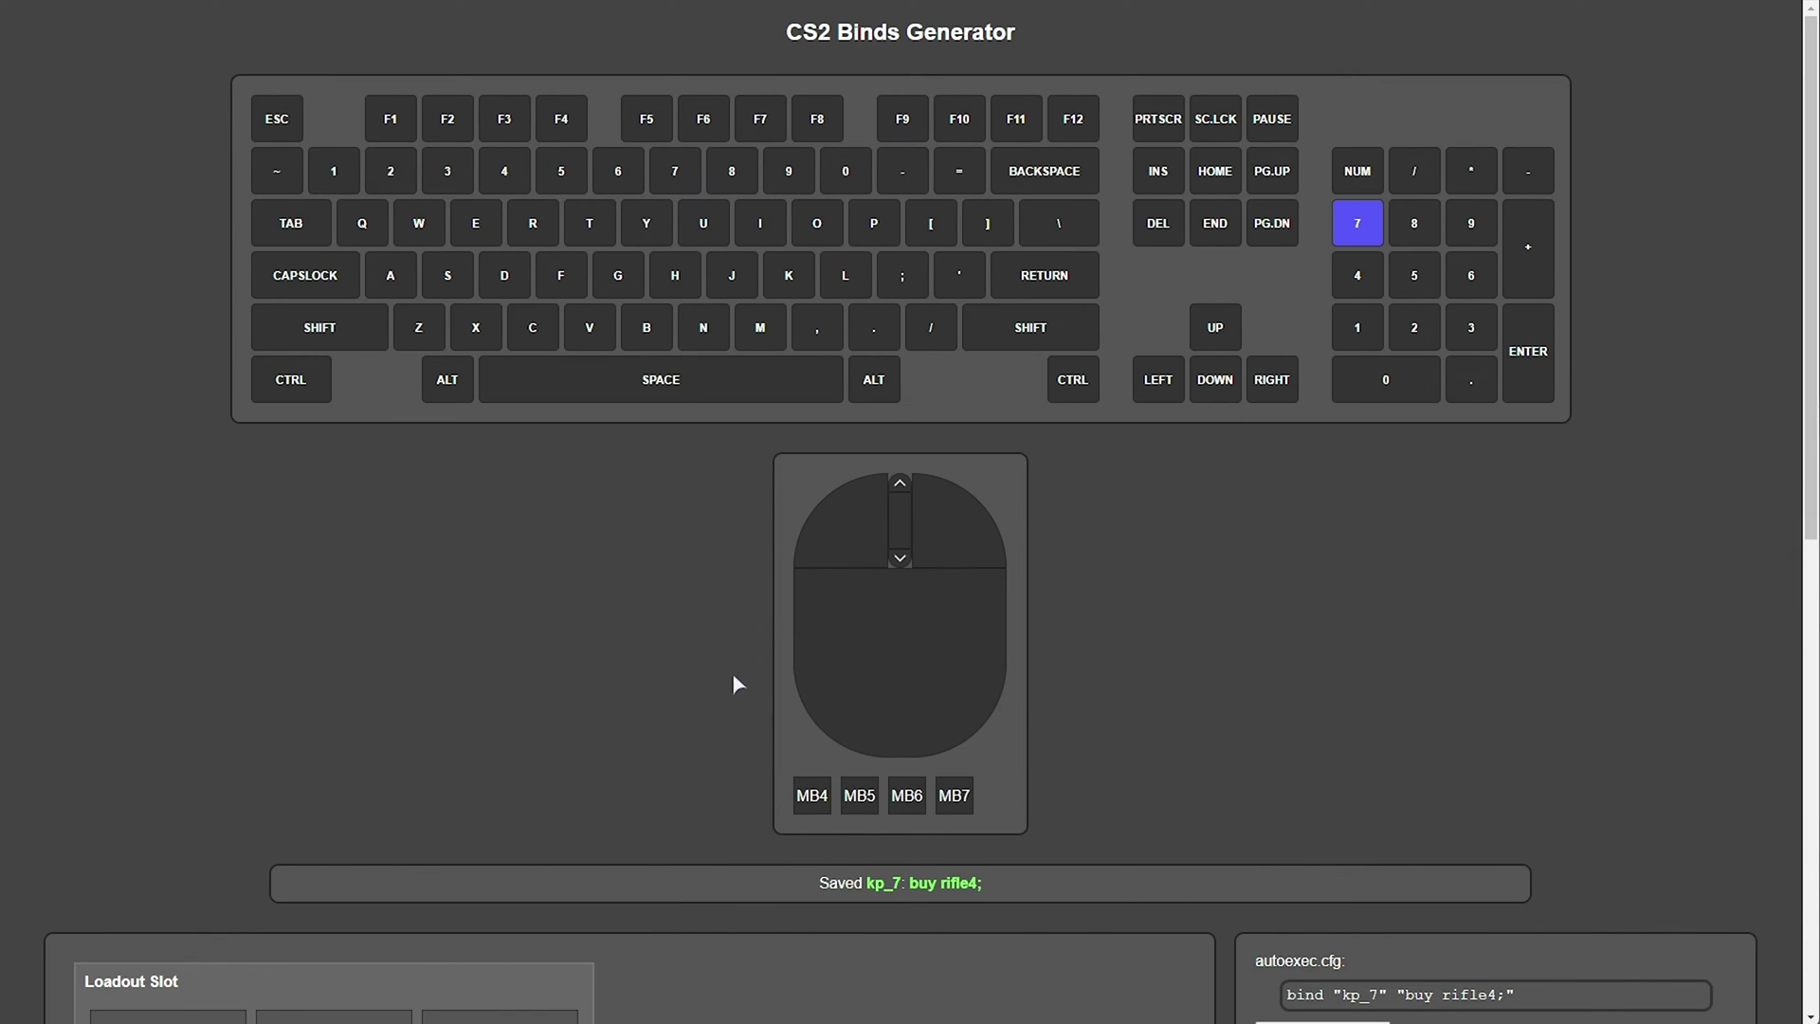
Add a smoke grenade purchase to the existing numpad 7 bind.
click(1380, 233)
scroll(1299, 341, down, 9)
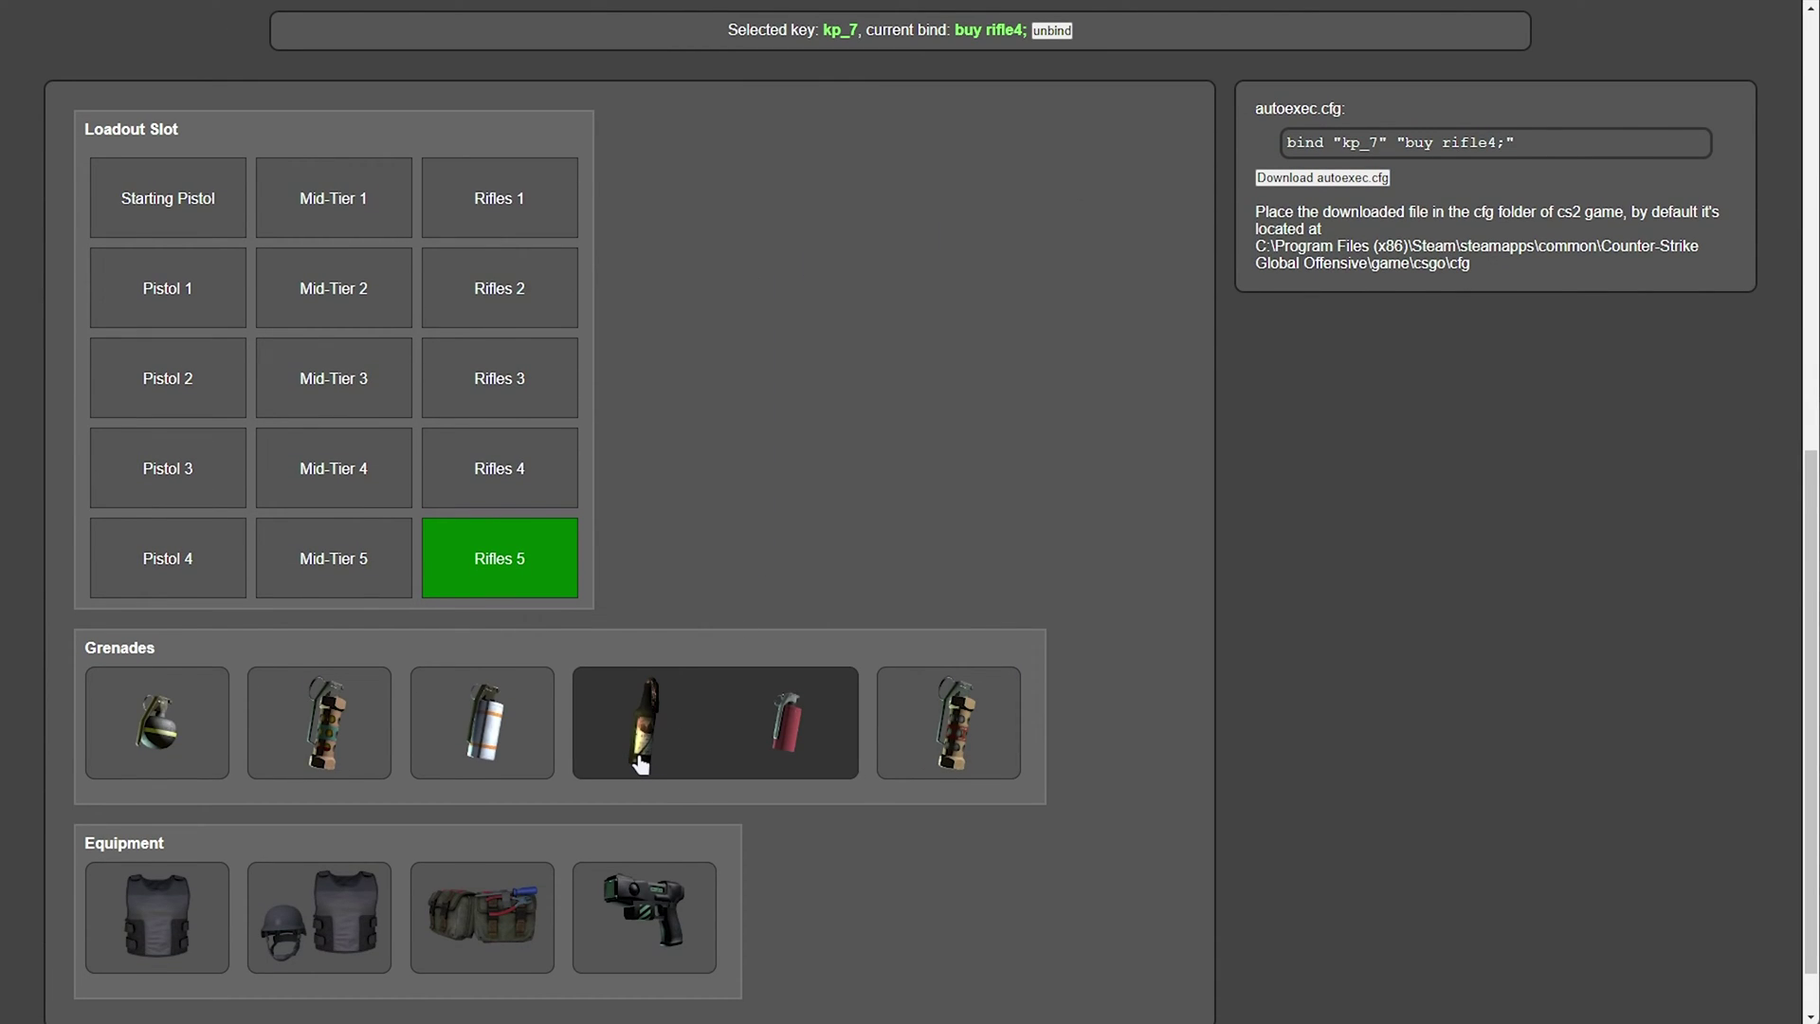
click(524, 747)
scroll(1384, 400, up, 8)
scroll(1358, 142, down, 7)
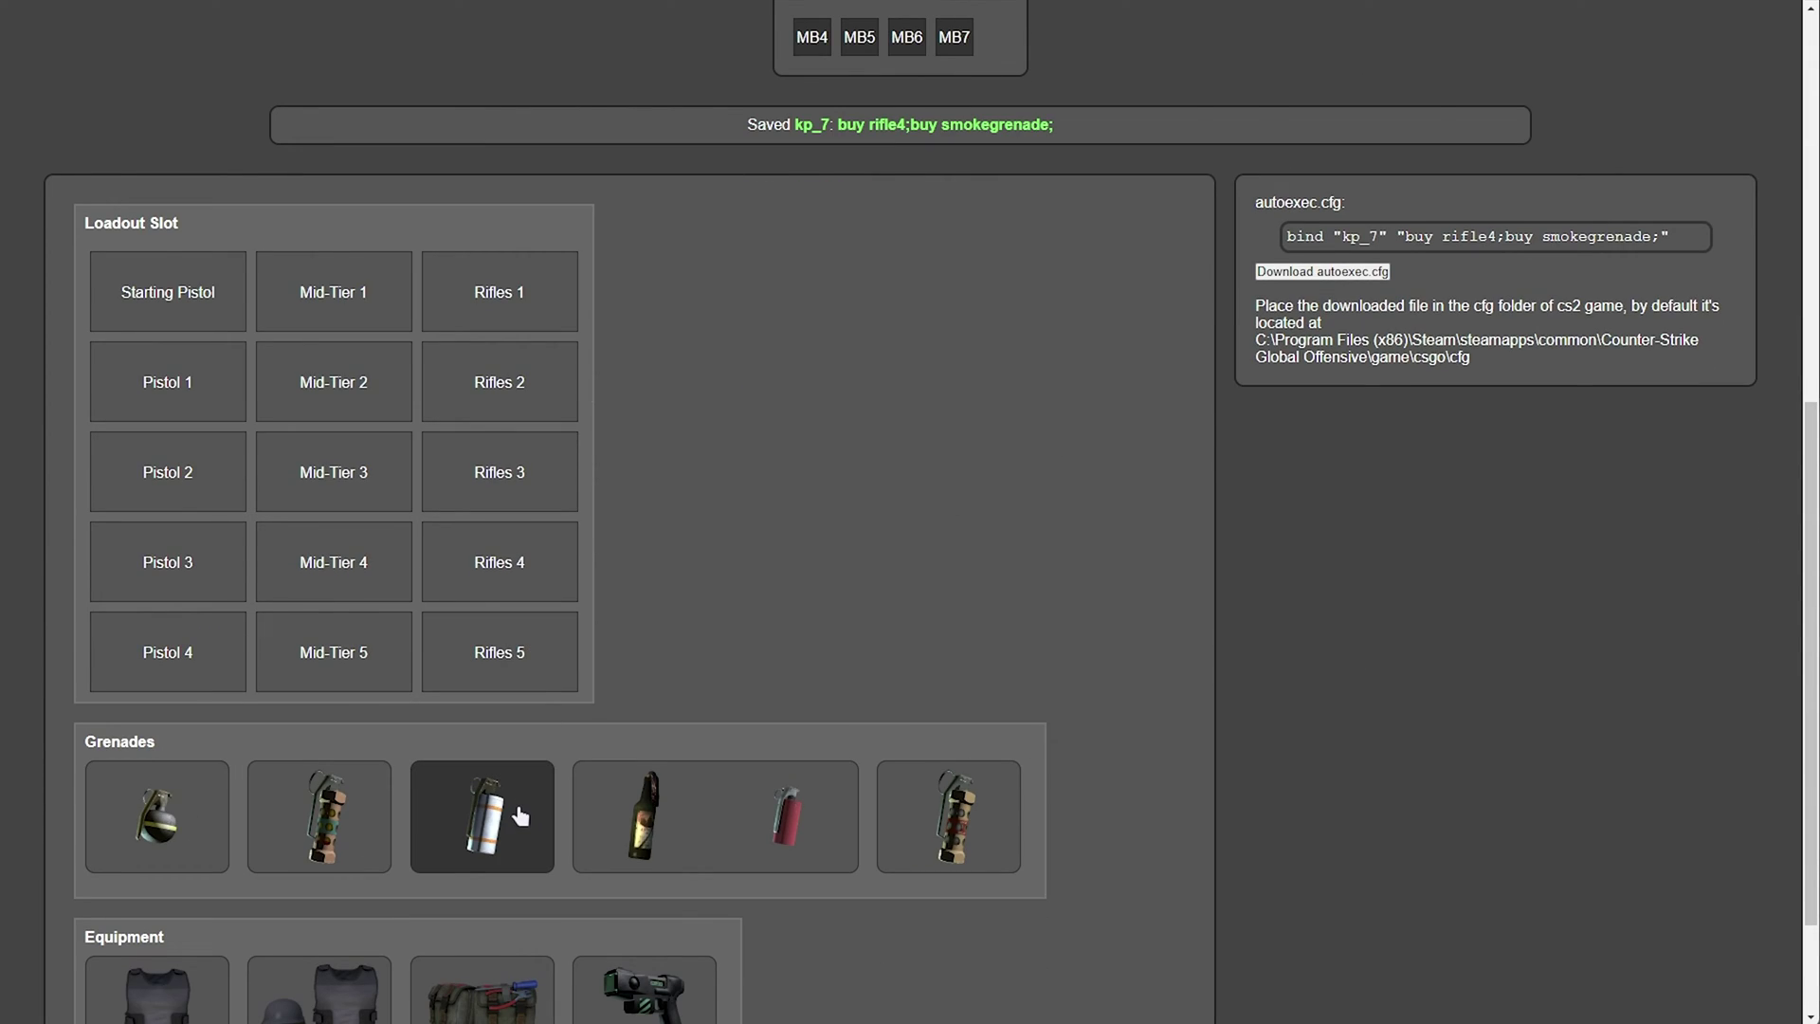
Reselect numpad 7, review the items in its combined bind and its unbind option, and deselect the key.
scroll(1335, 550, up, 8)
click(1353, 232)
scroll(1230, 471, down, 7)
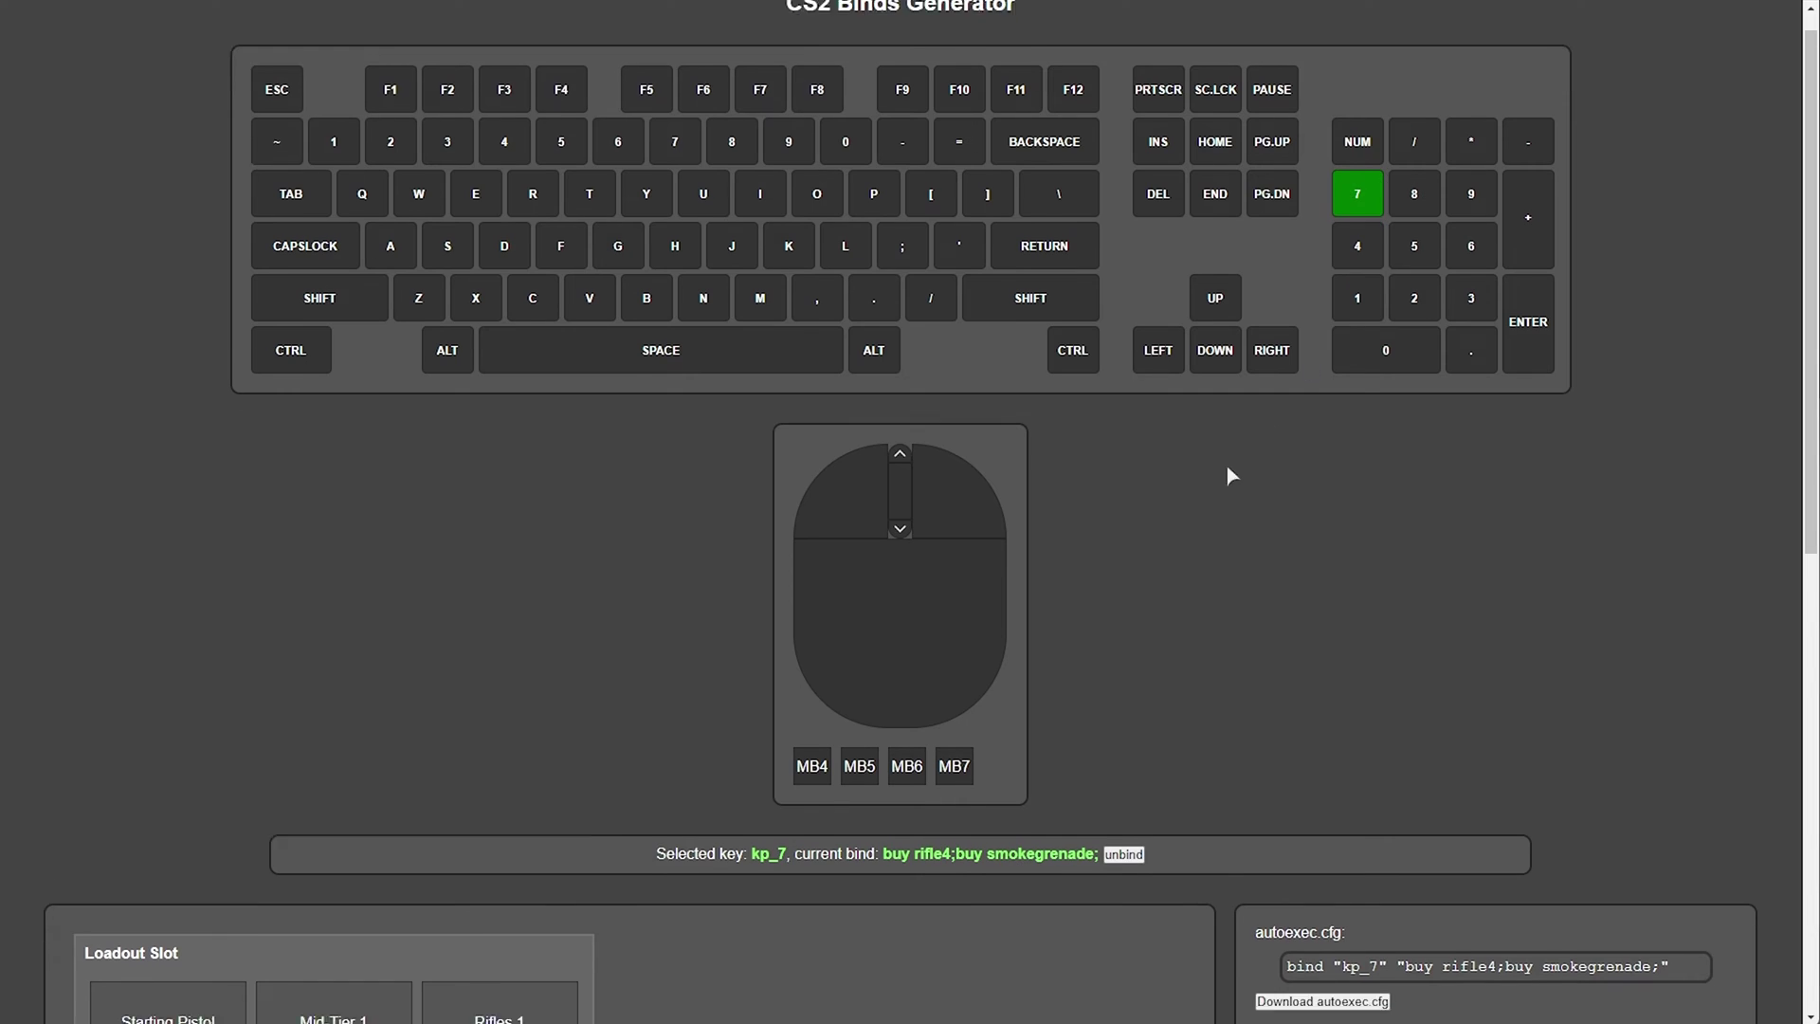
scroll(776, 679, down, 1)
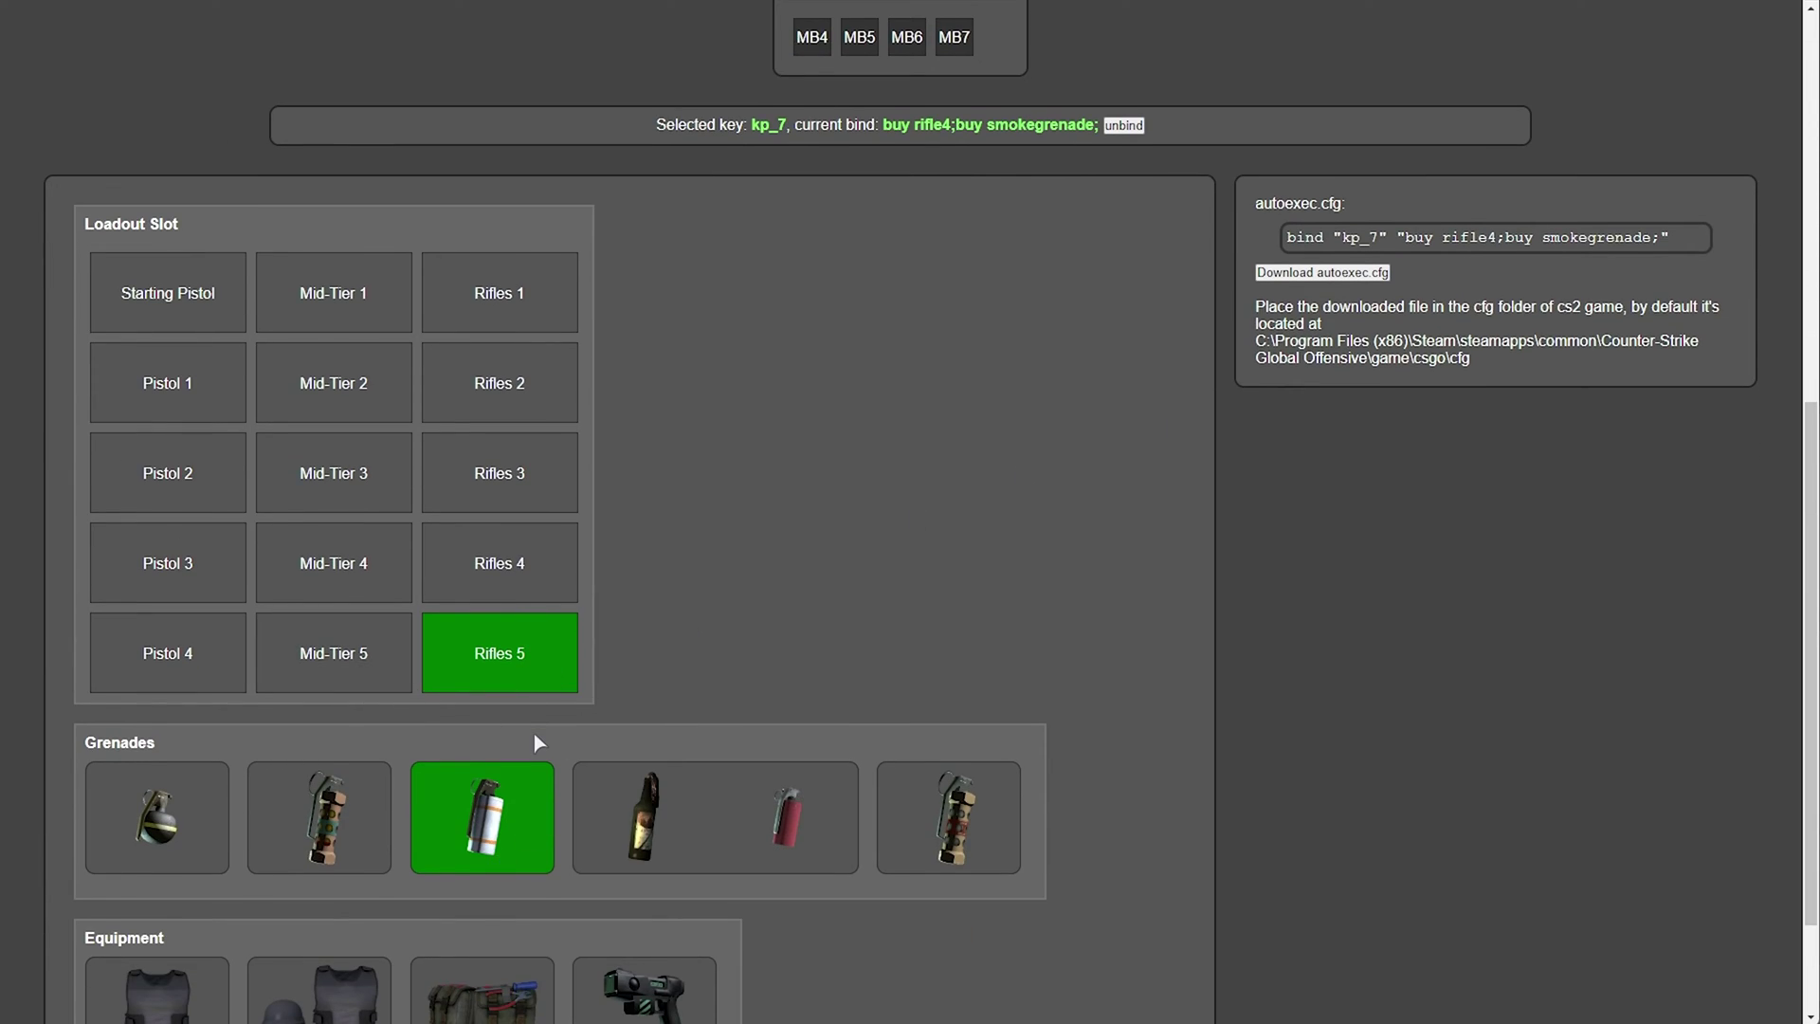
scroll(750, 708, up, 4)
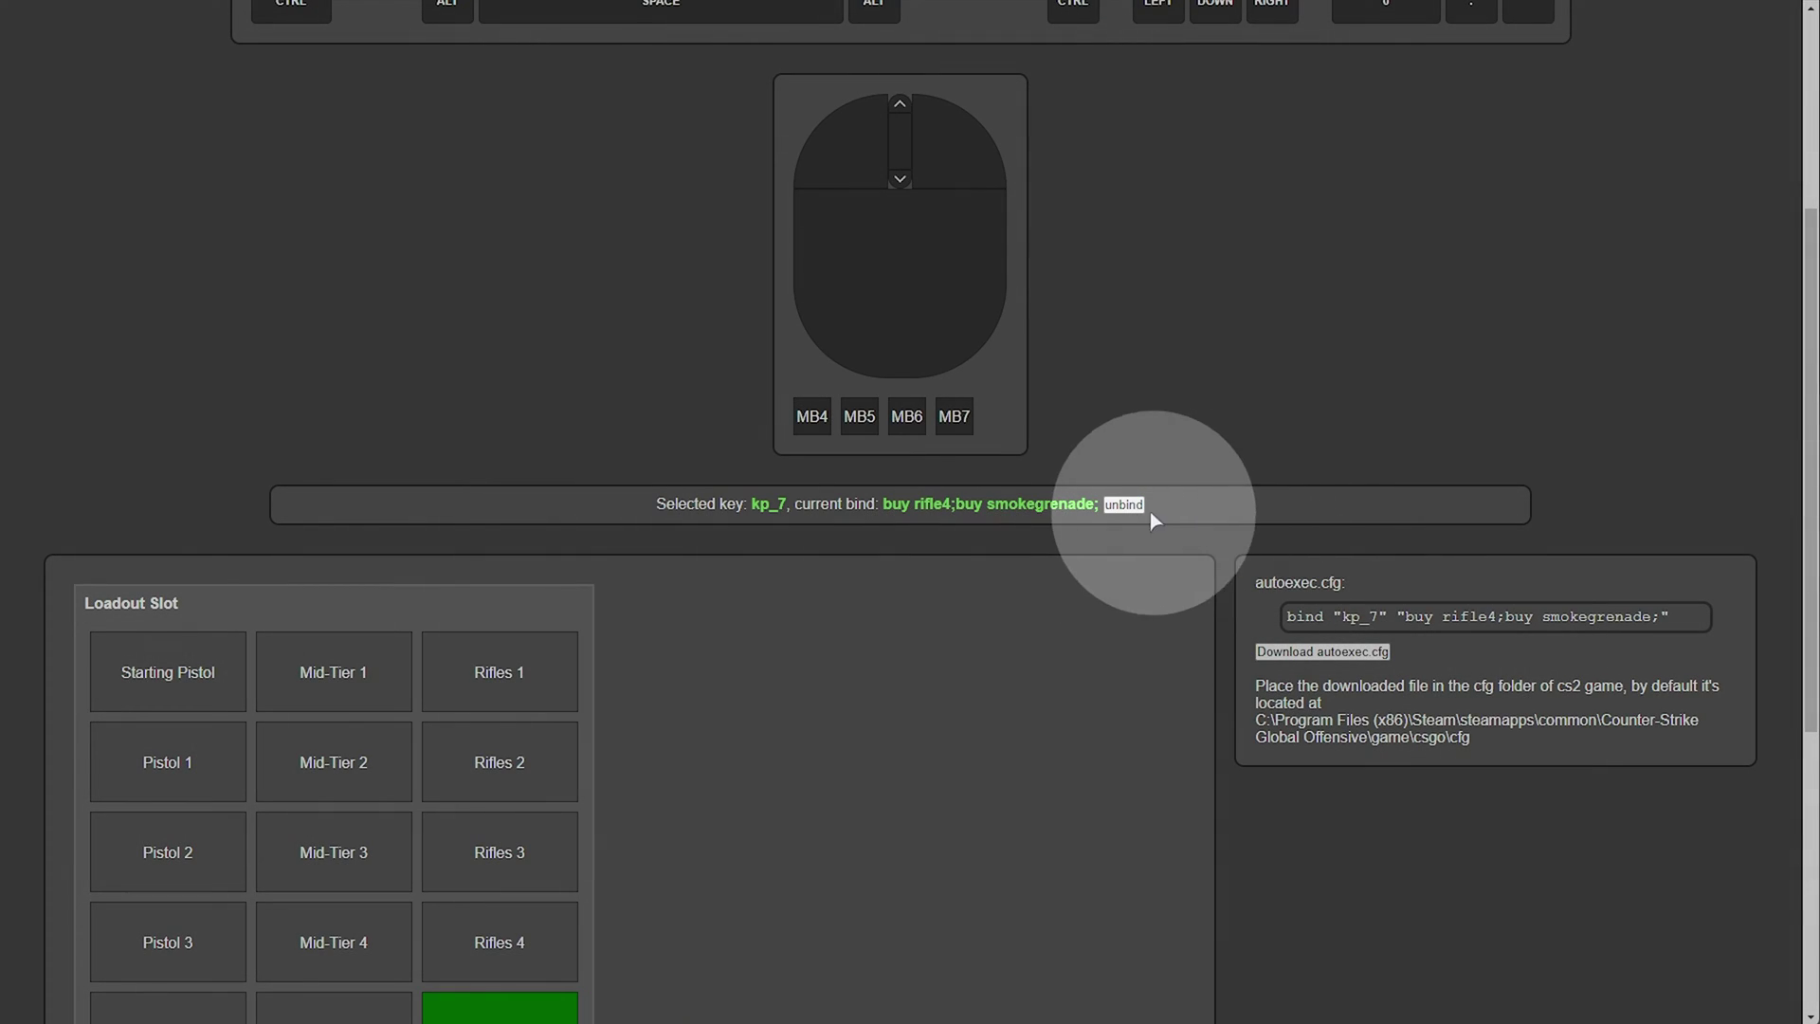
click(1124, 505)
click(1073, 585)
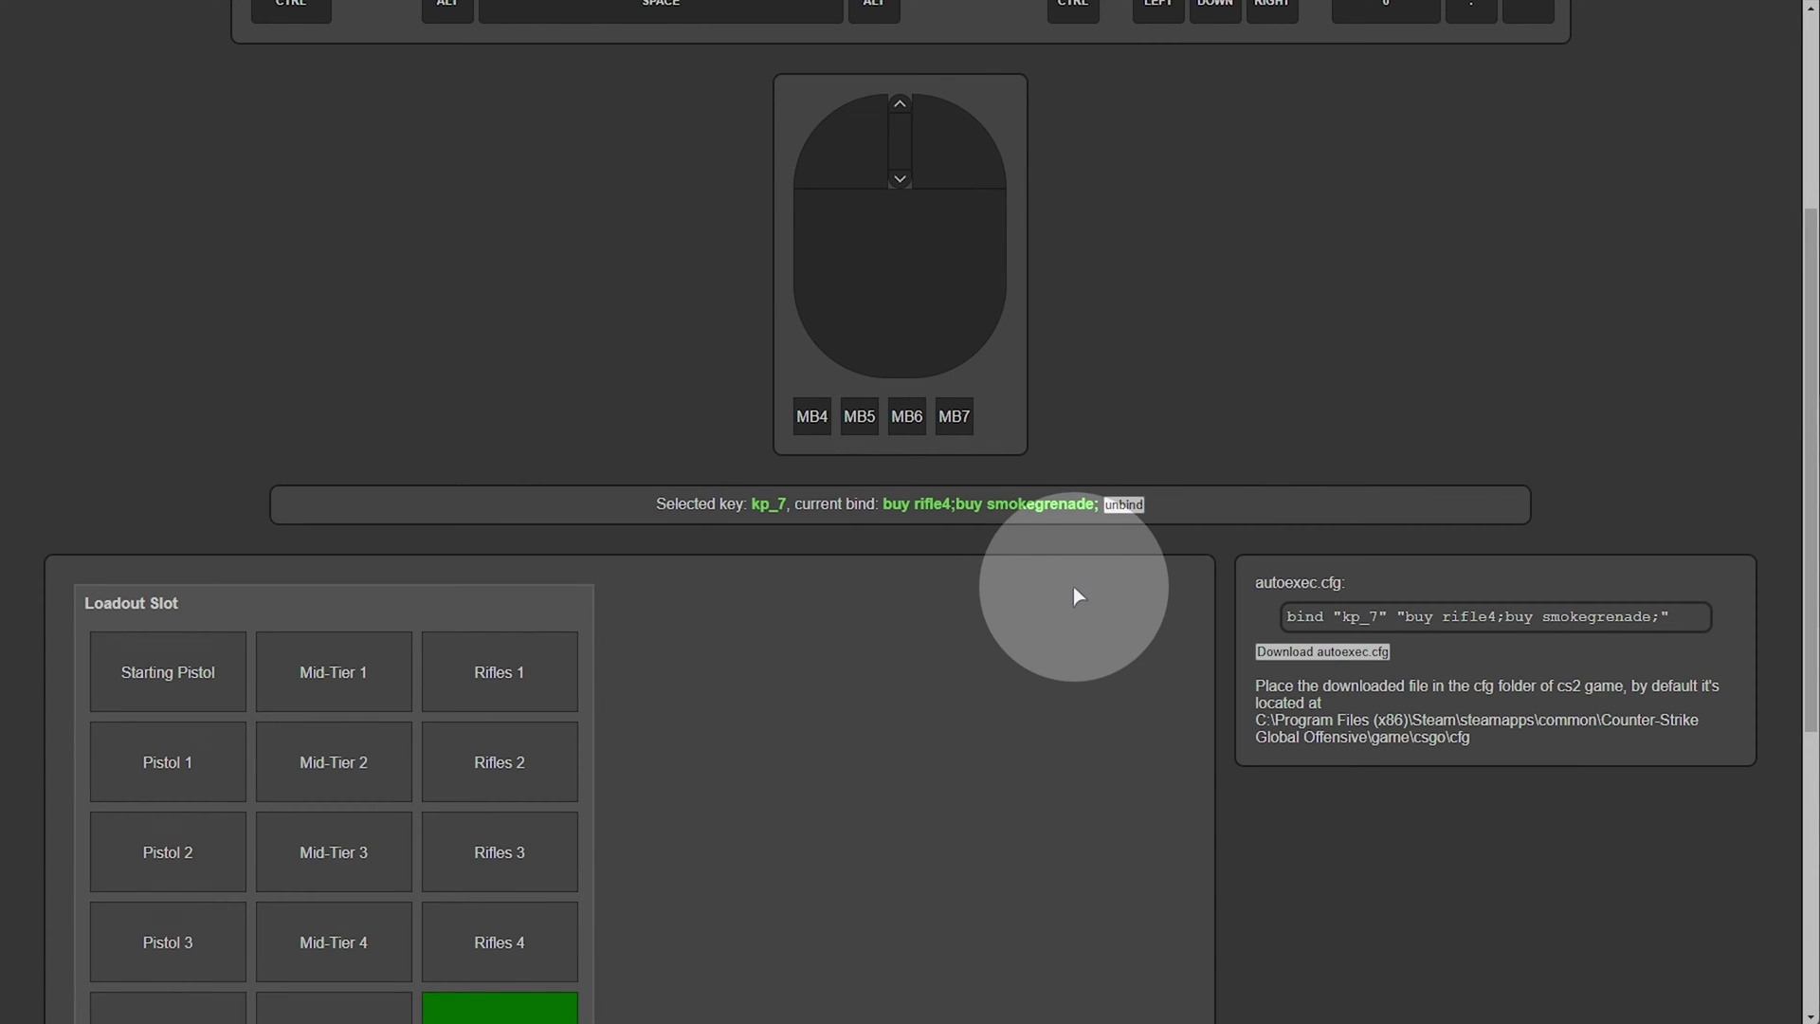
scroll(1073, 588, up, 4)
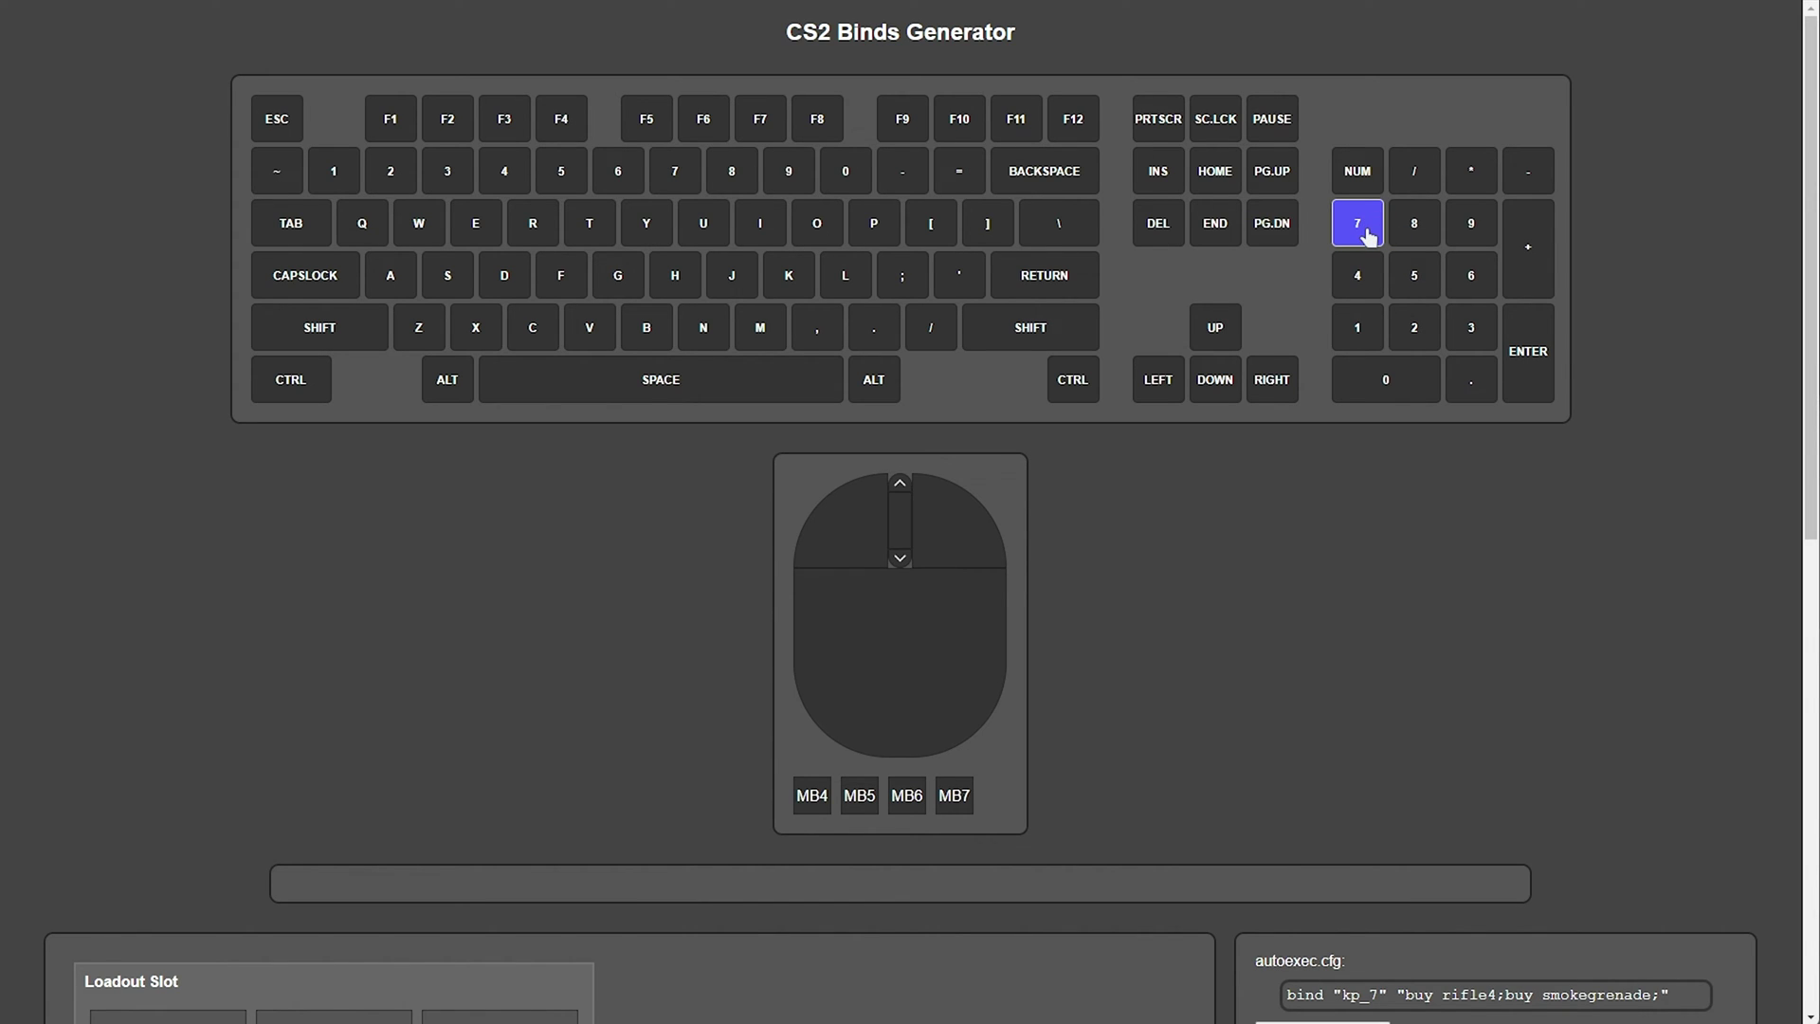
Bind numpad 8 to buying the Rifles 2 slot together with the molotov/incendiary grenade and a flashbang.
scroll(1142, 557, down, 8)
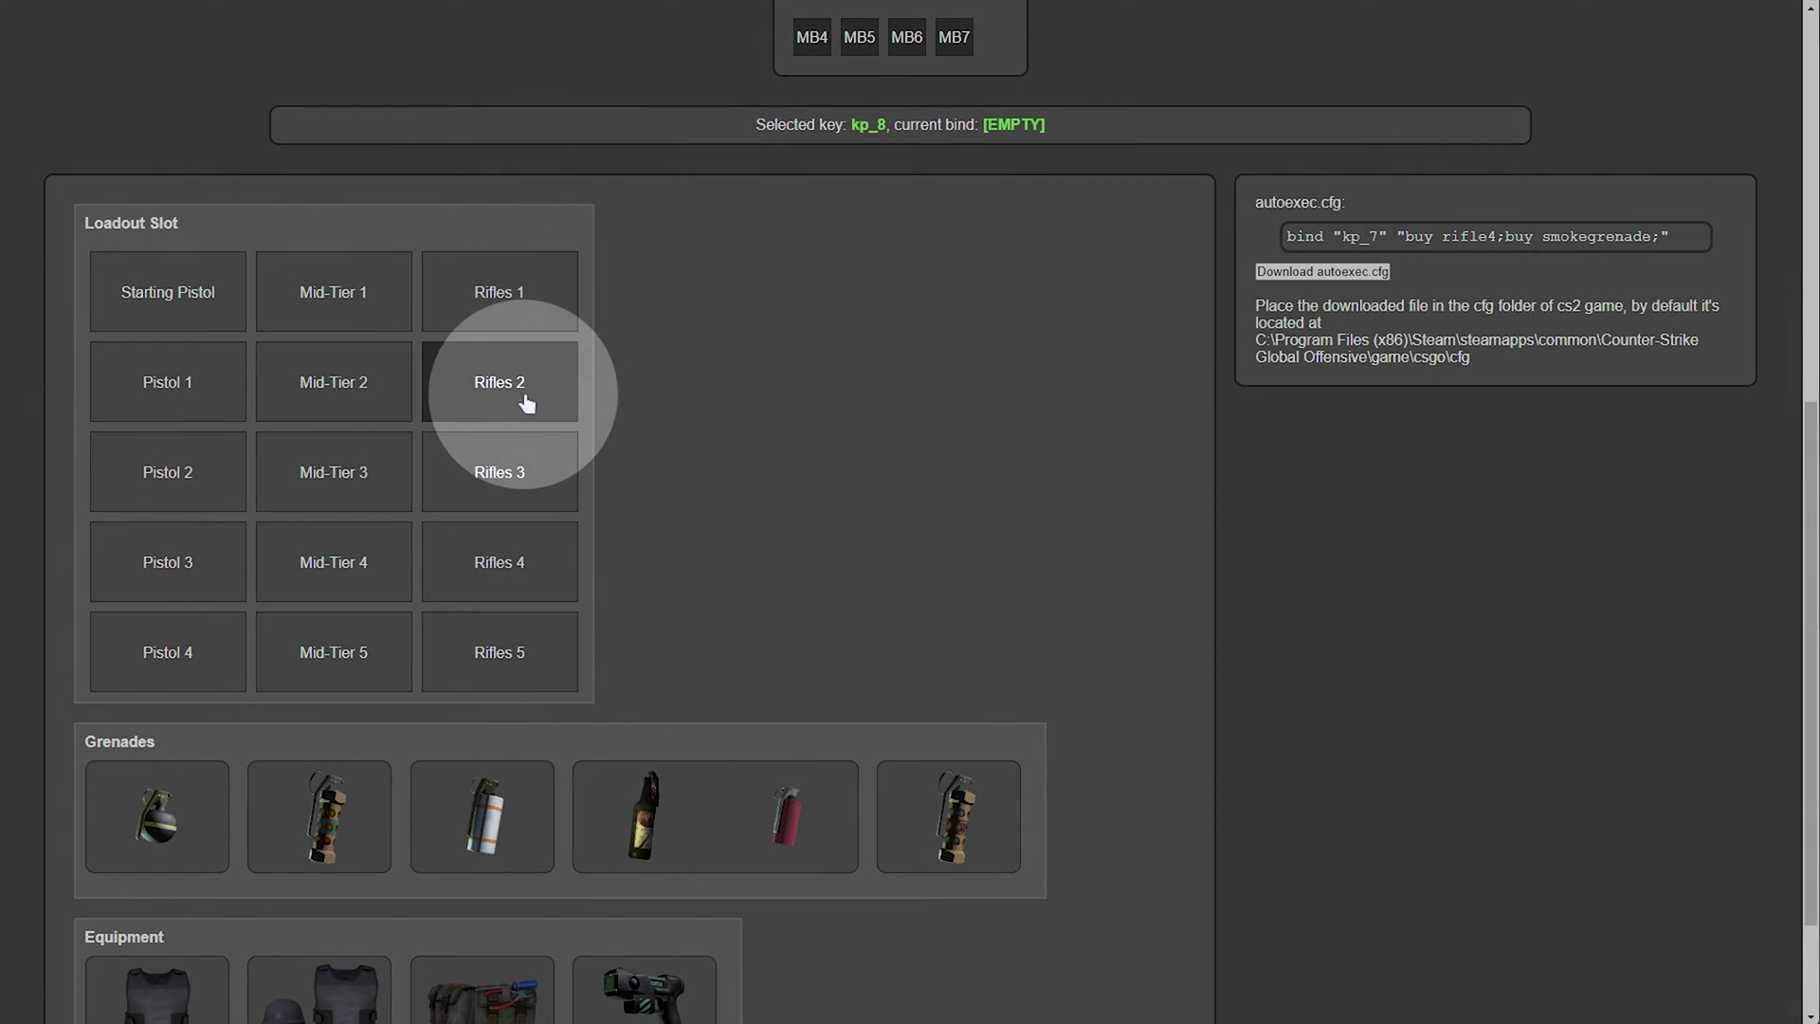
click(528, 398)
scroll(1259, 443, up, 8)
scroll(1223, 465, down, 8)
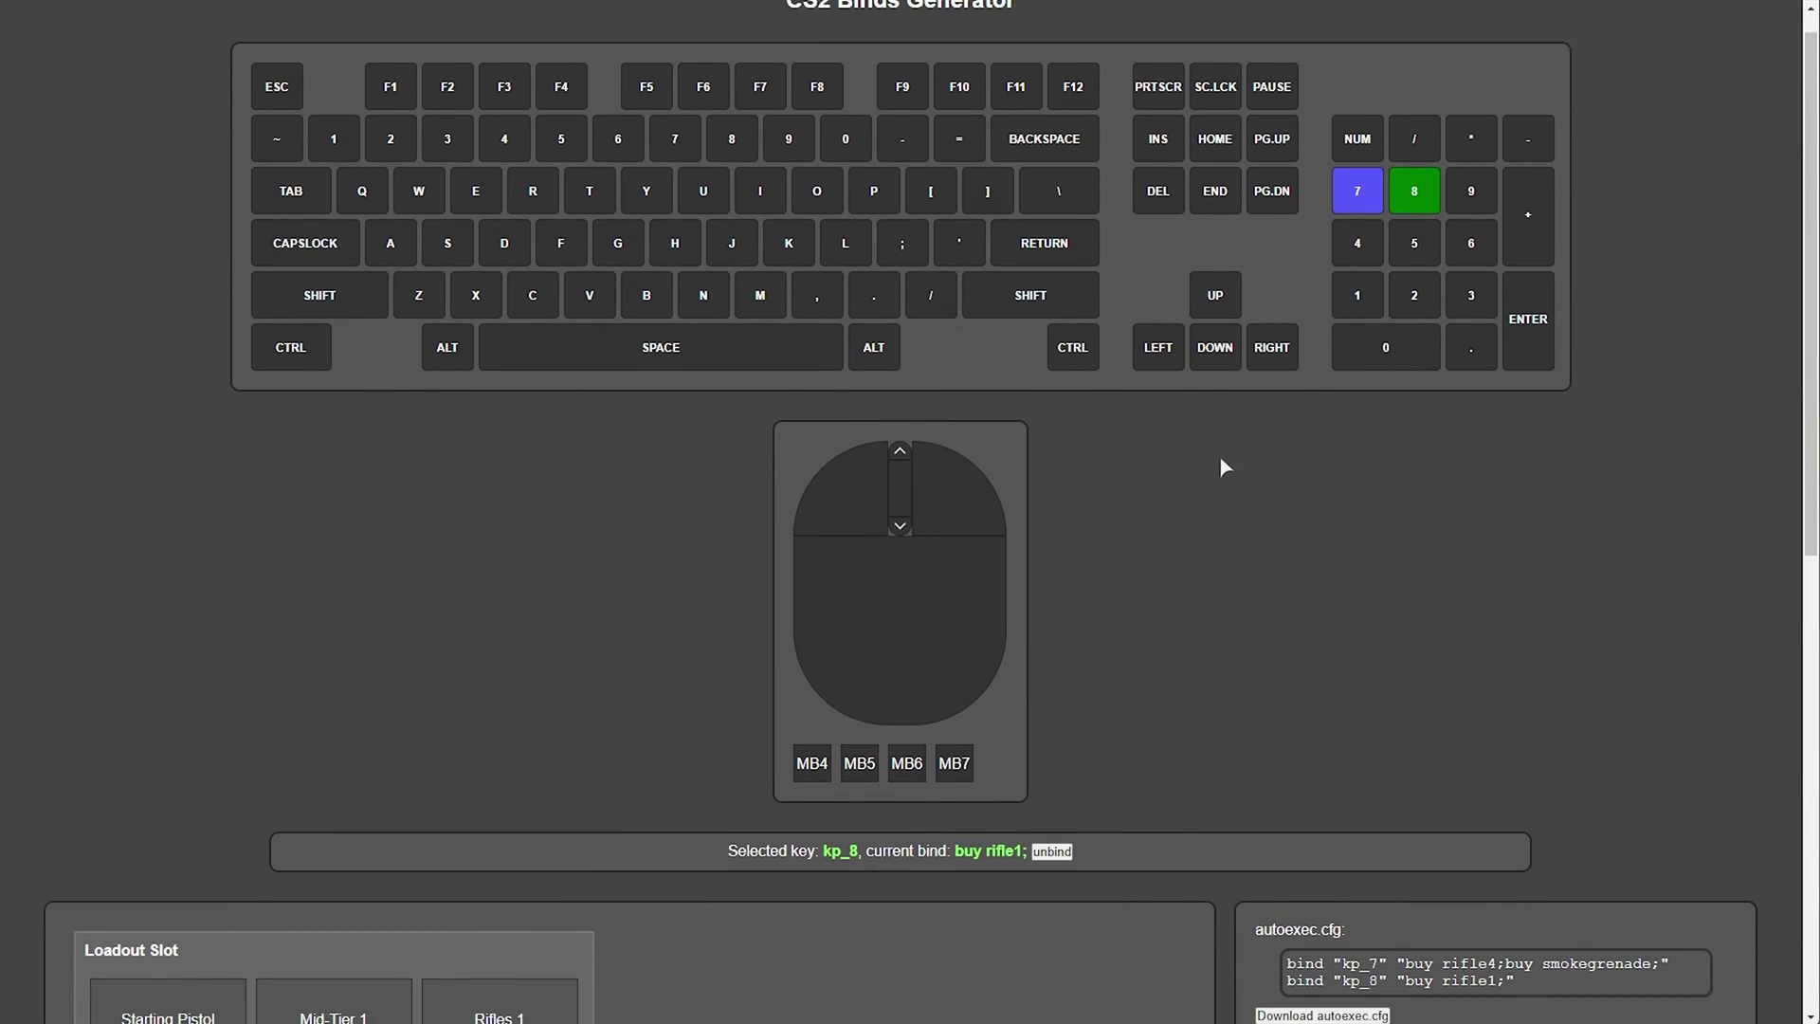
click(716, 651)
scroll(1048, 524, up, 8)
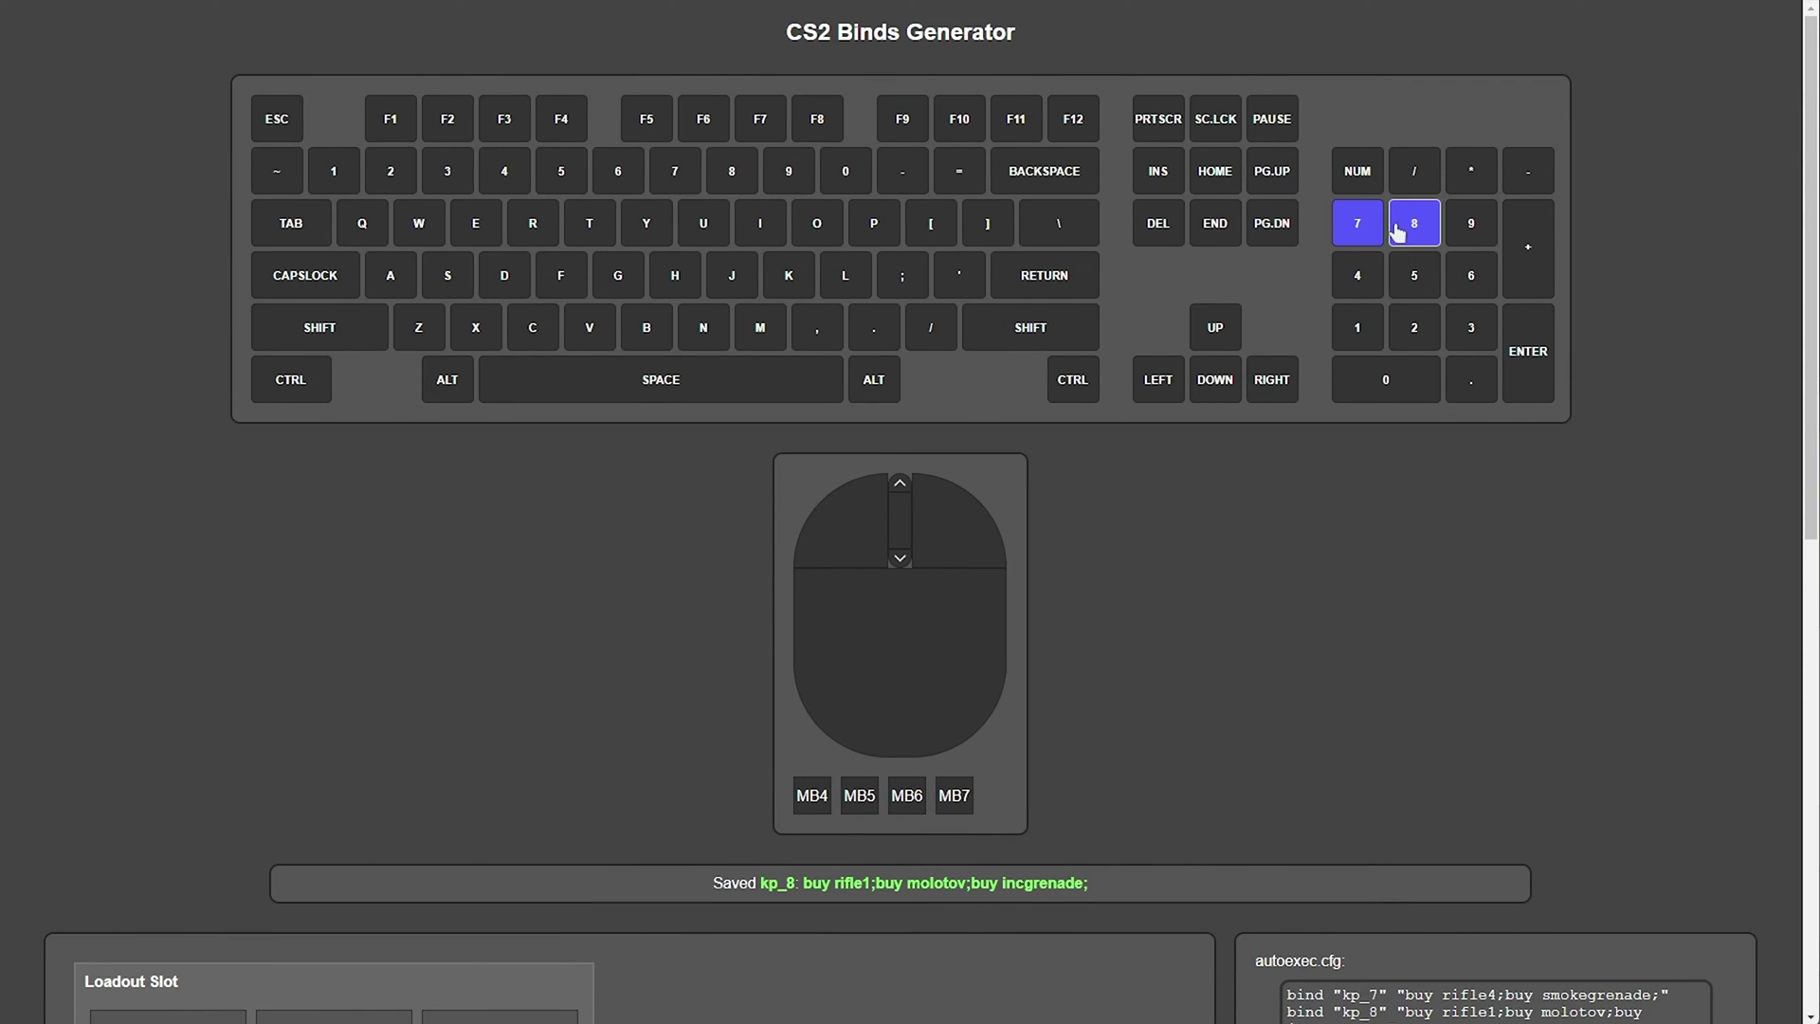
scroll(905, 597, down, 8)
click(377, 691)
Reselect numpad 8 and review the loadout slot and grenades included in its bind.
scroll(1135, 372, up, 8)
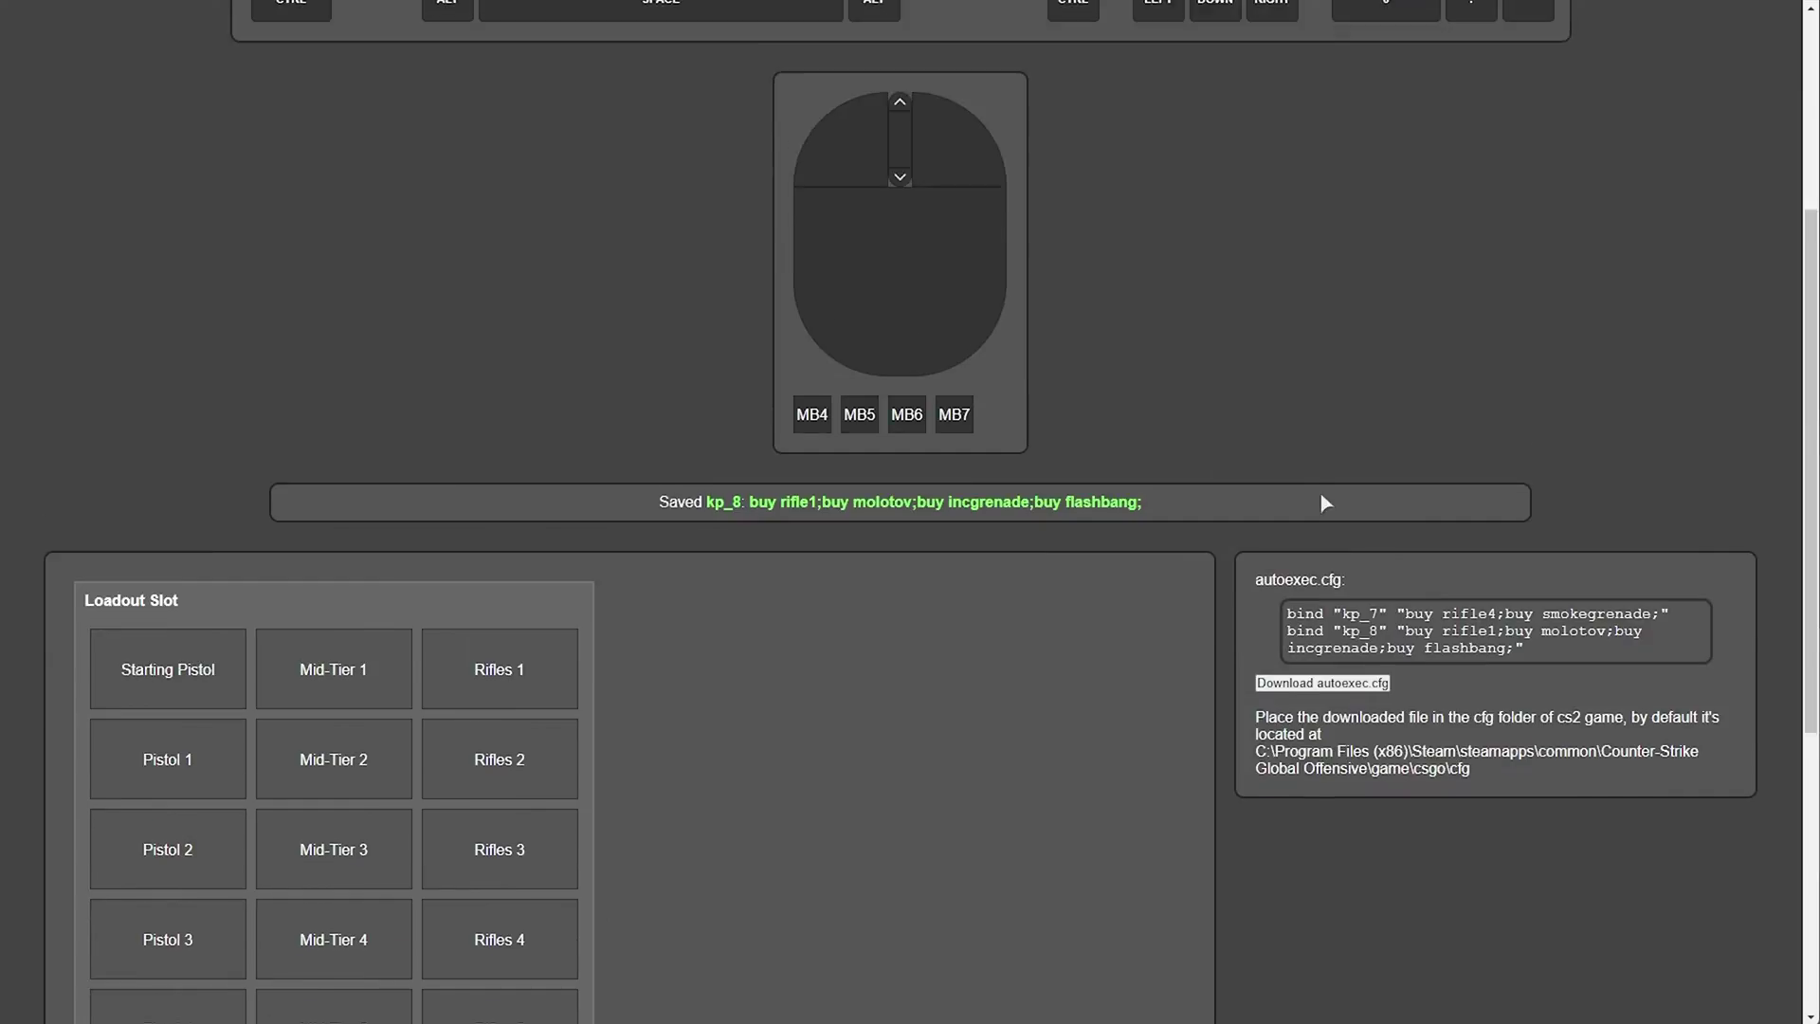
scroll(1135, 372, down, 7)
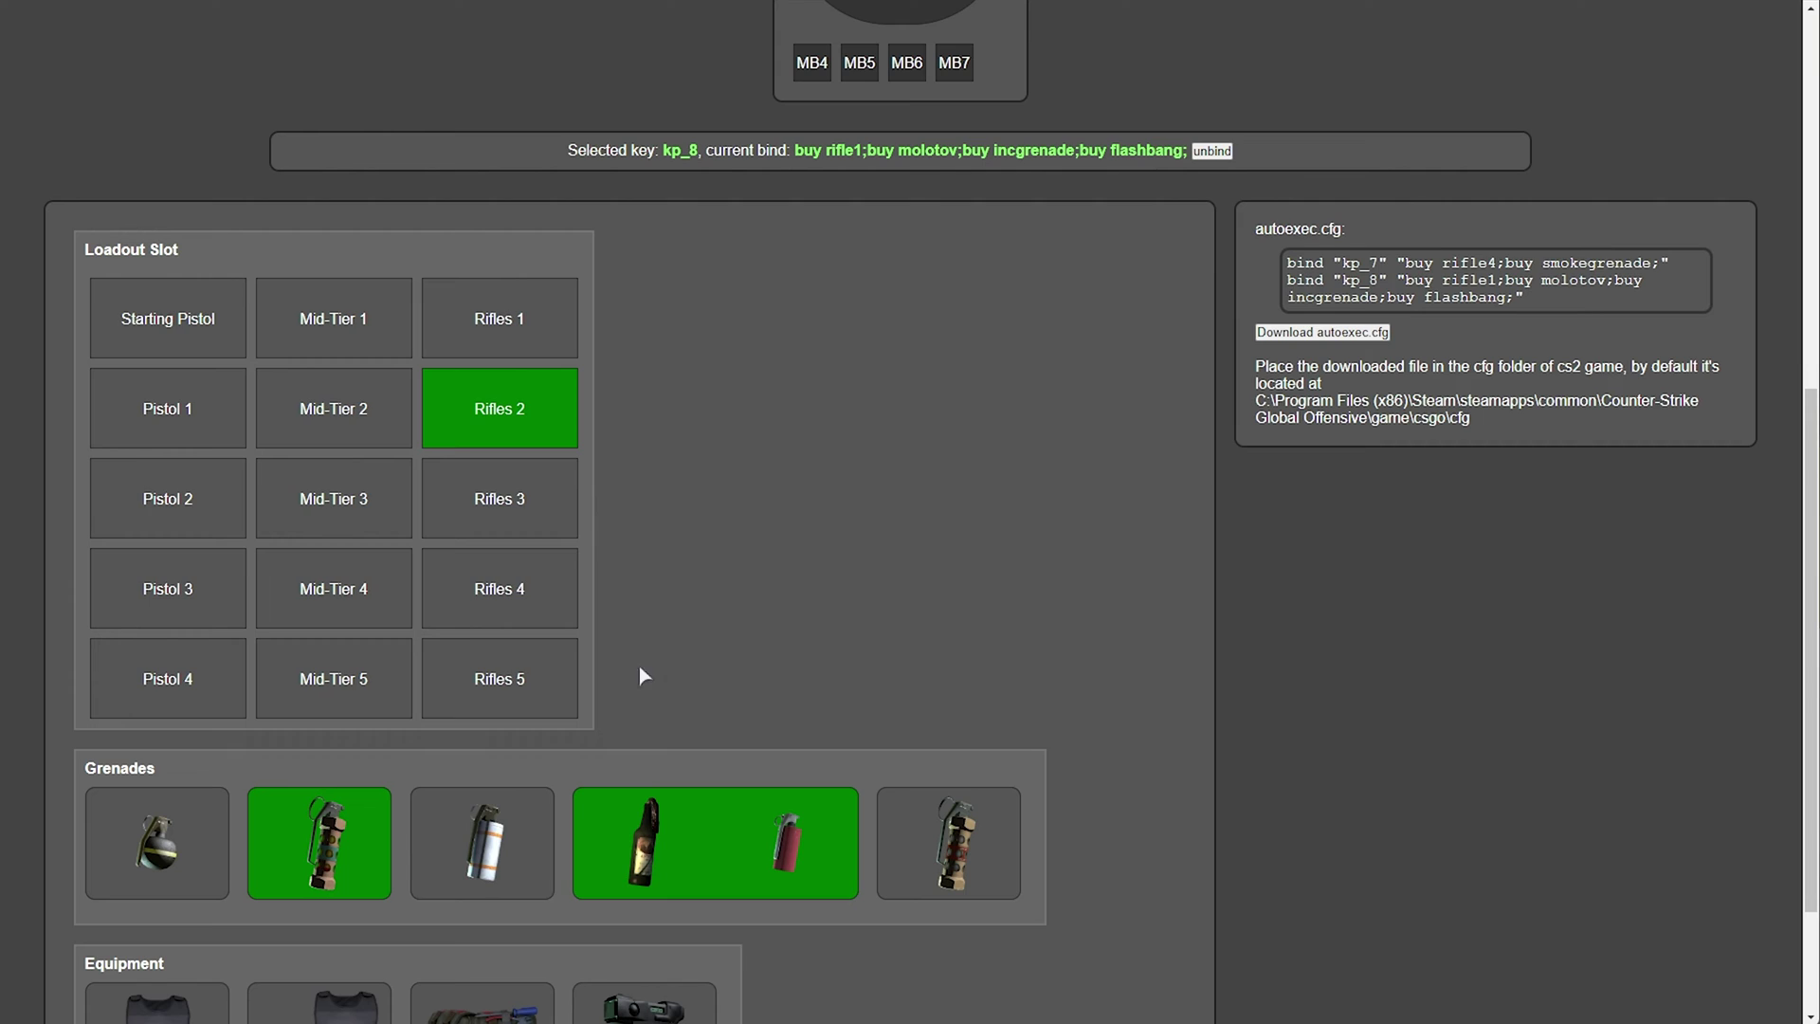
scroll(1044, 661, up, 8)
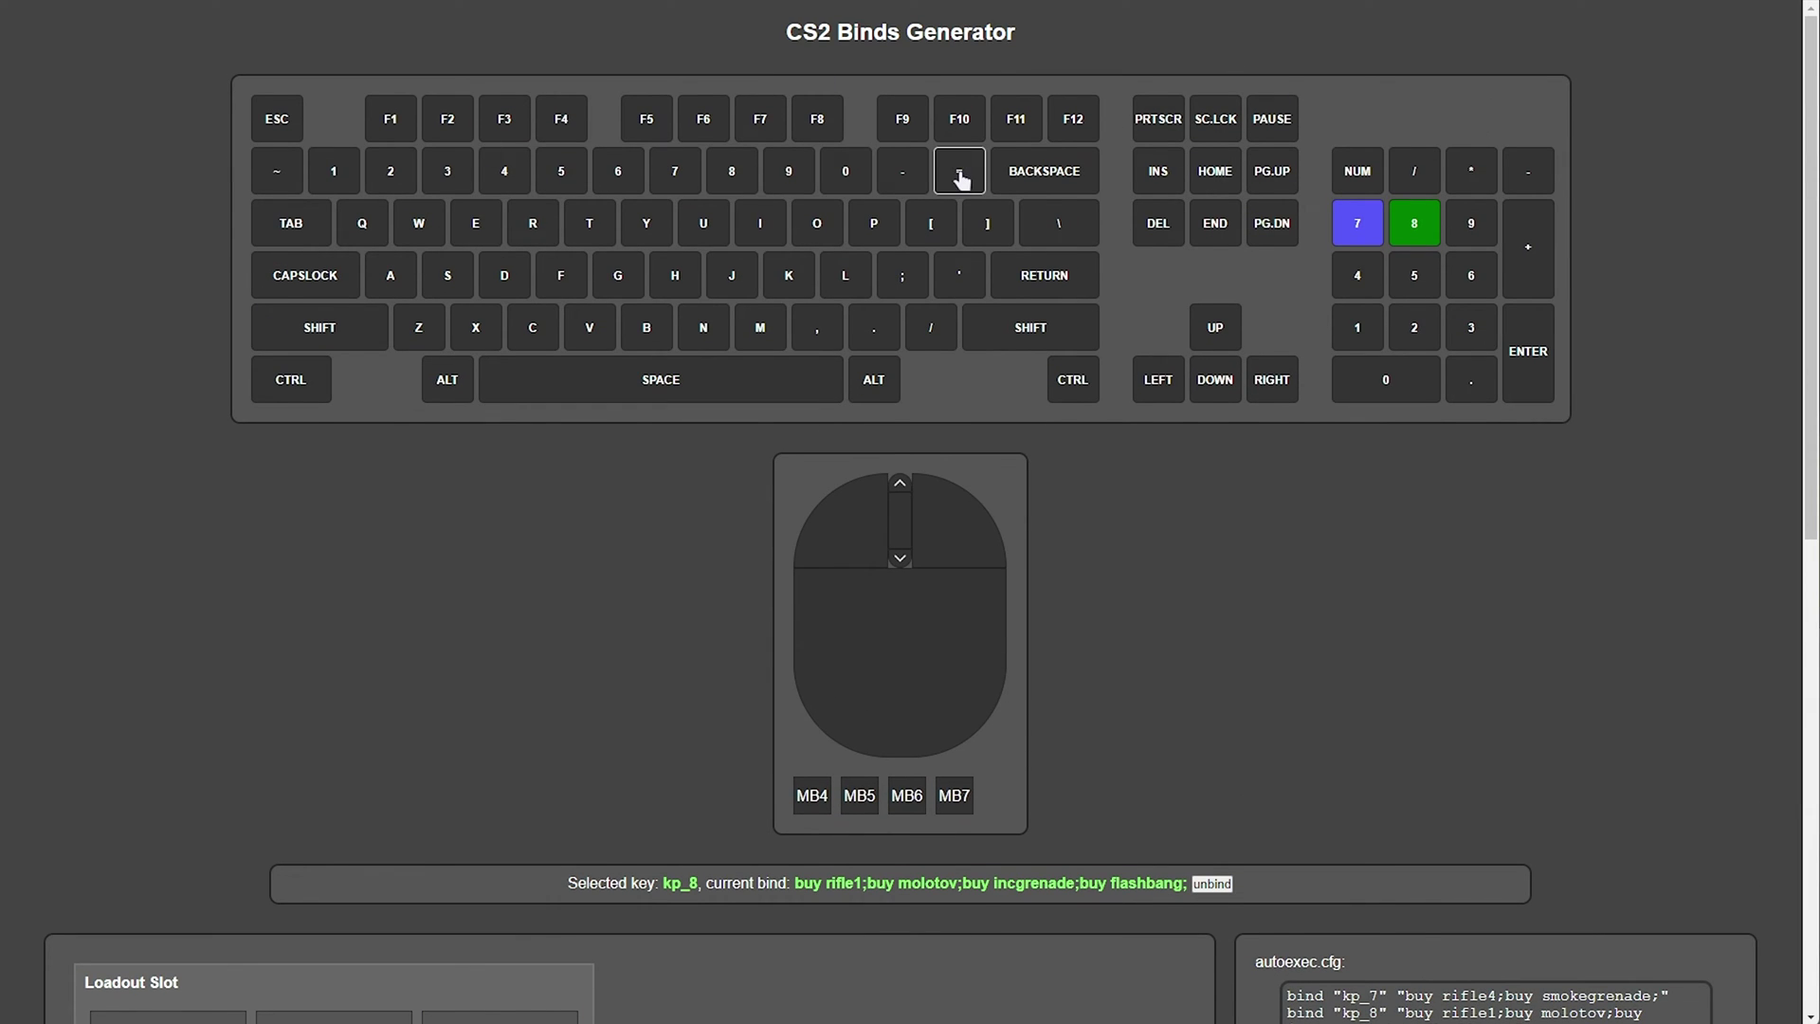
Deselect numpad 8 and review the generated autoexec.cfg binds together with their download option and target folder.
click(1421, 246)
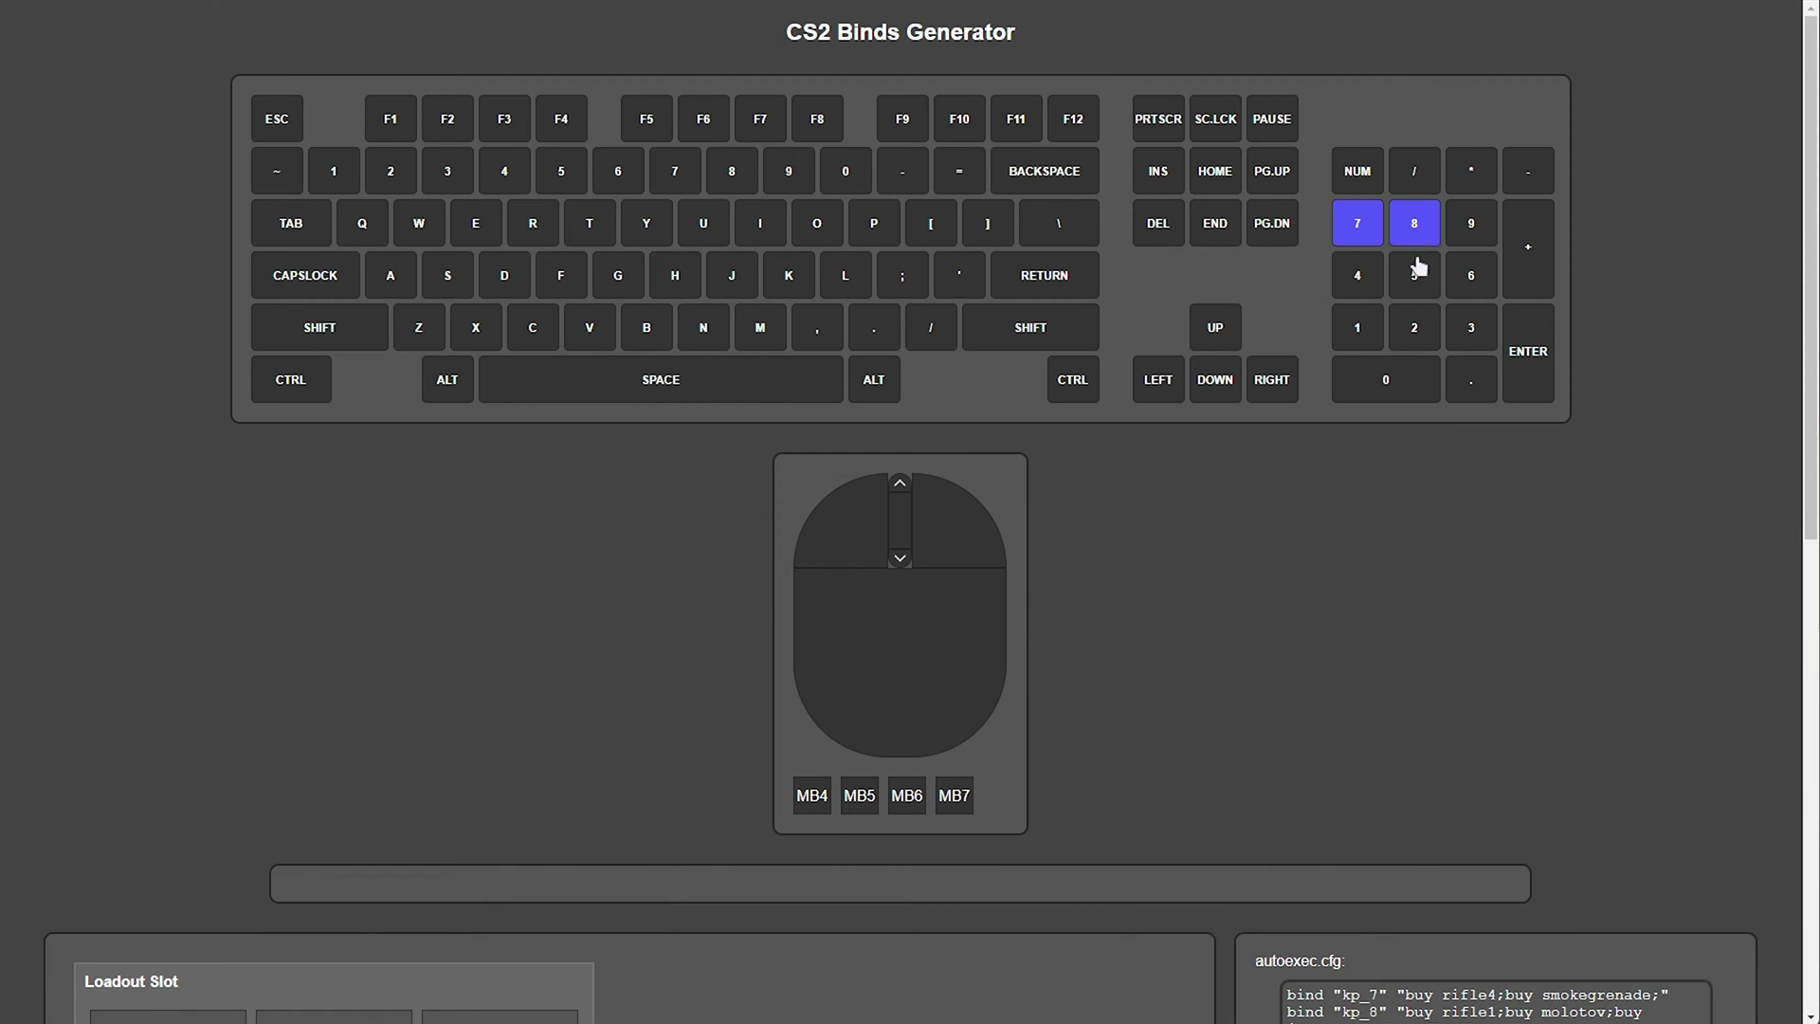
scroll(1353, 602, down, 6)
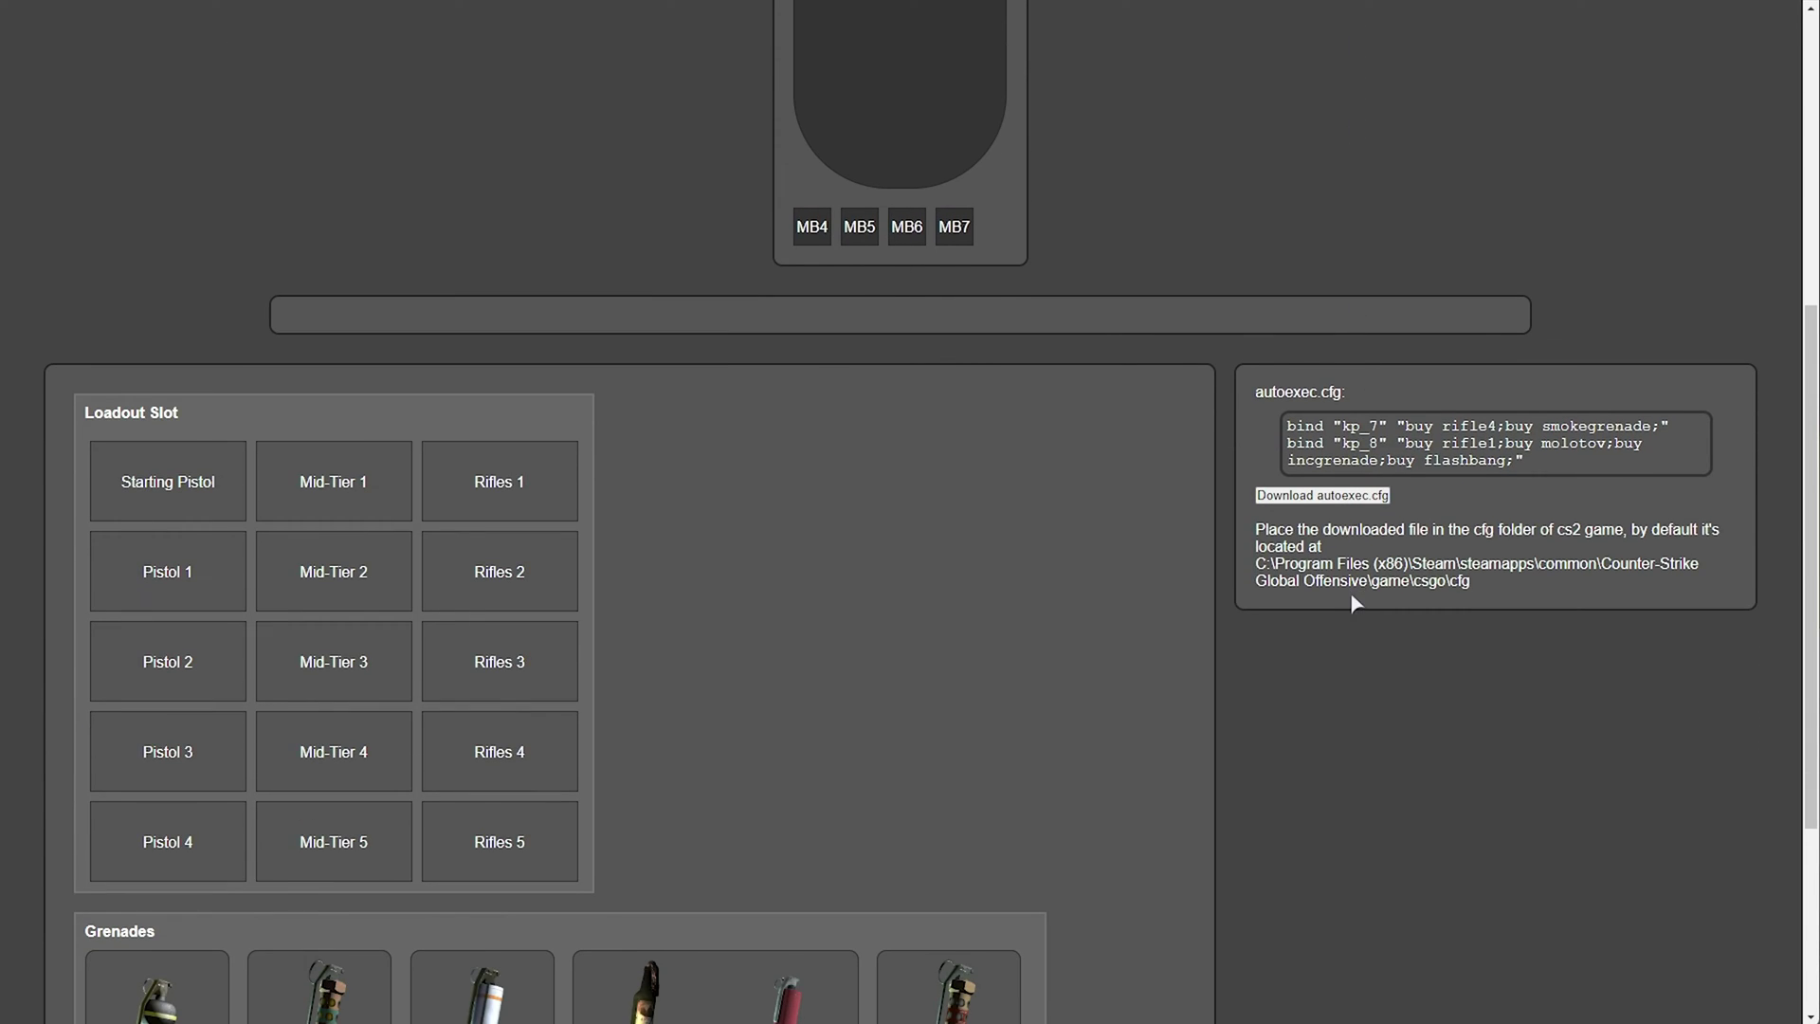
drag(1244, 382, 1403, 491)
click(1324, 498)
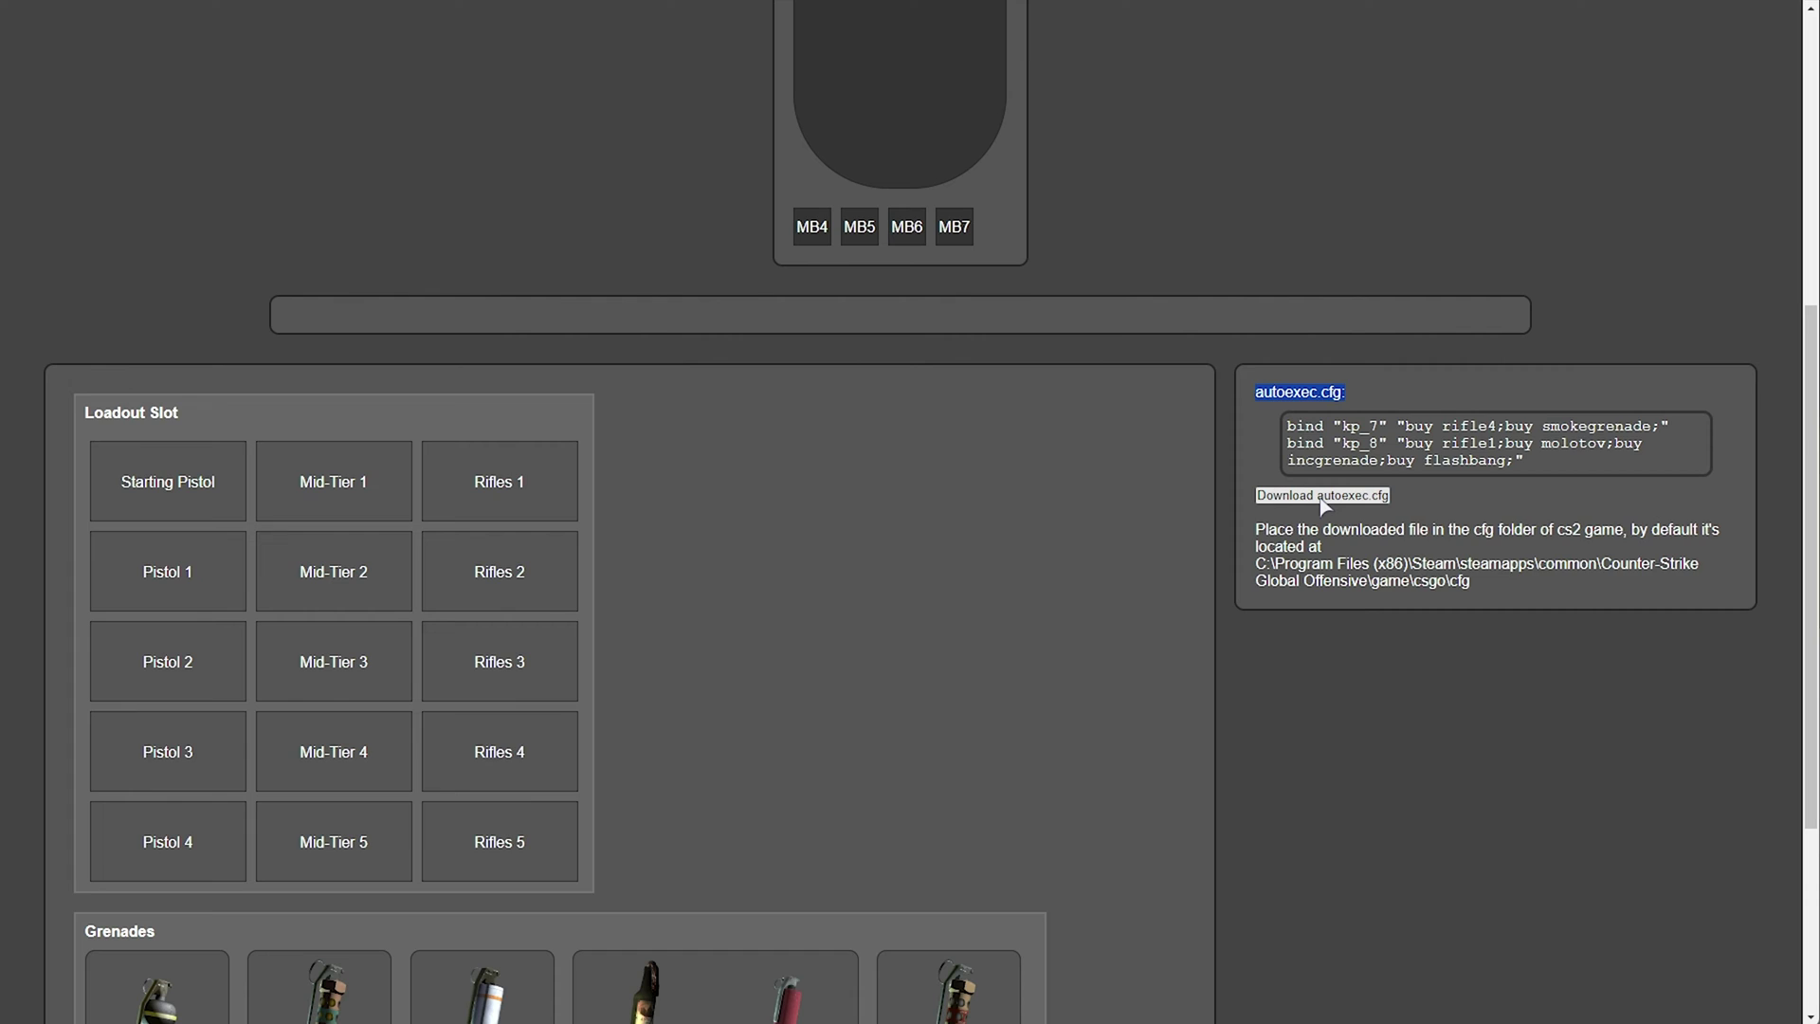
click(1325, 495)
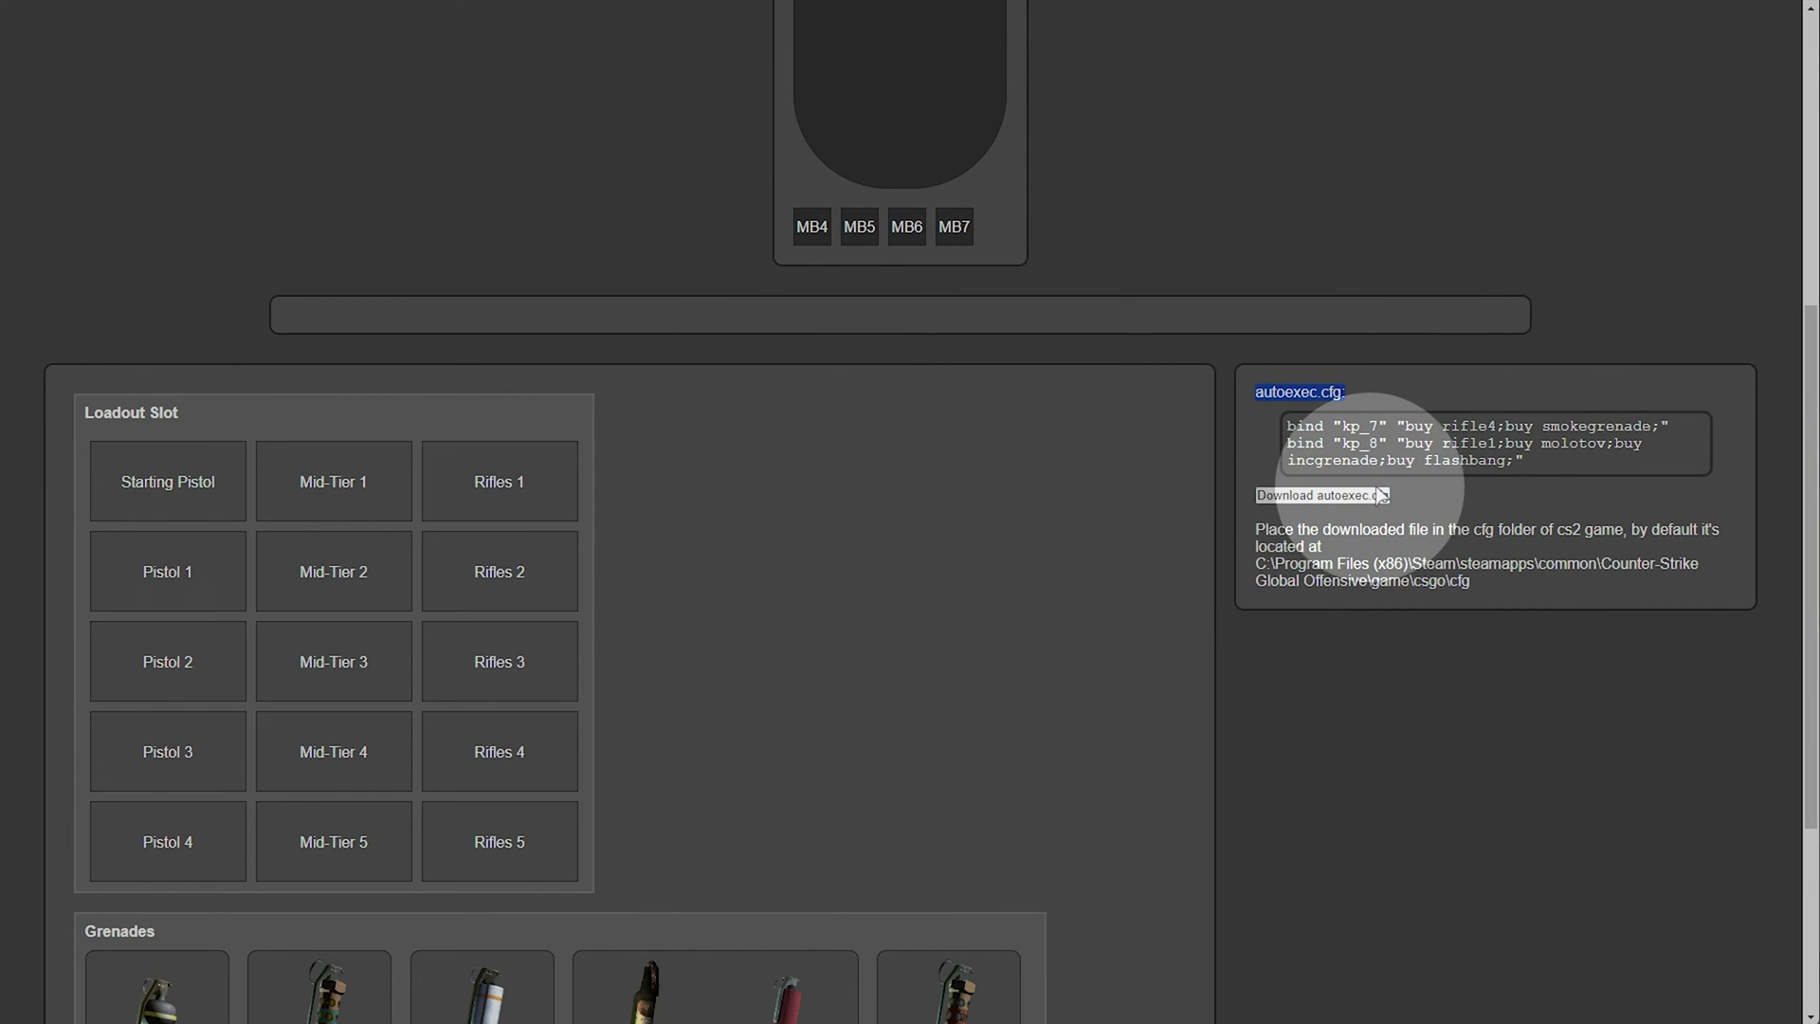
Copy the generated numpad 7 and numpad 8 bind lines, paste them below the echo lines of autoexec.cfg in Sublime Text, and save the file.
drag(1286, 423, 1544, 459)
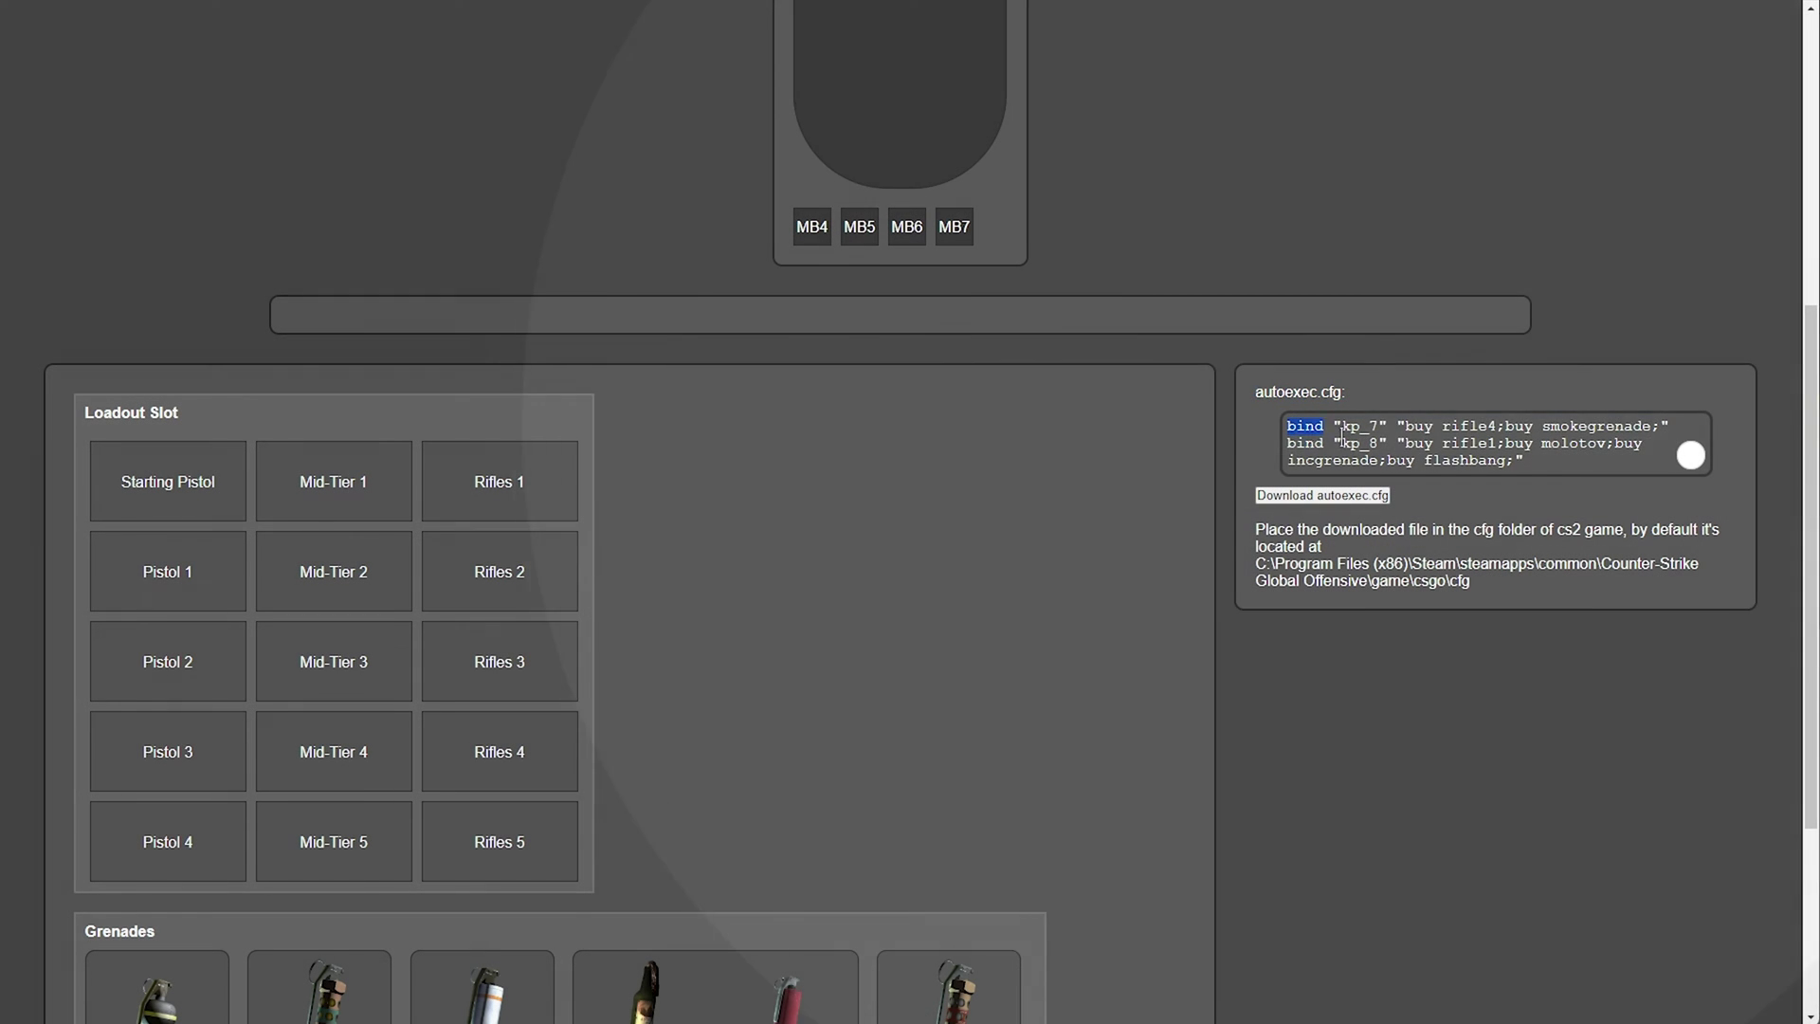
right_click(1462, 457)
click(1536, 524)
key(alt+Tab)
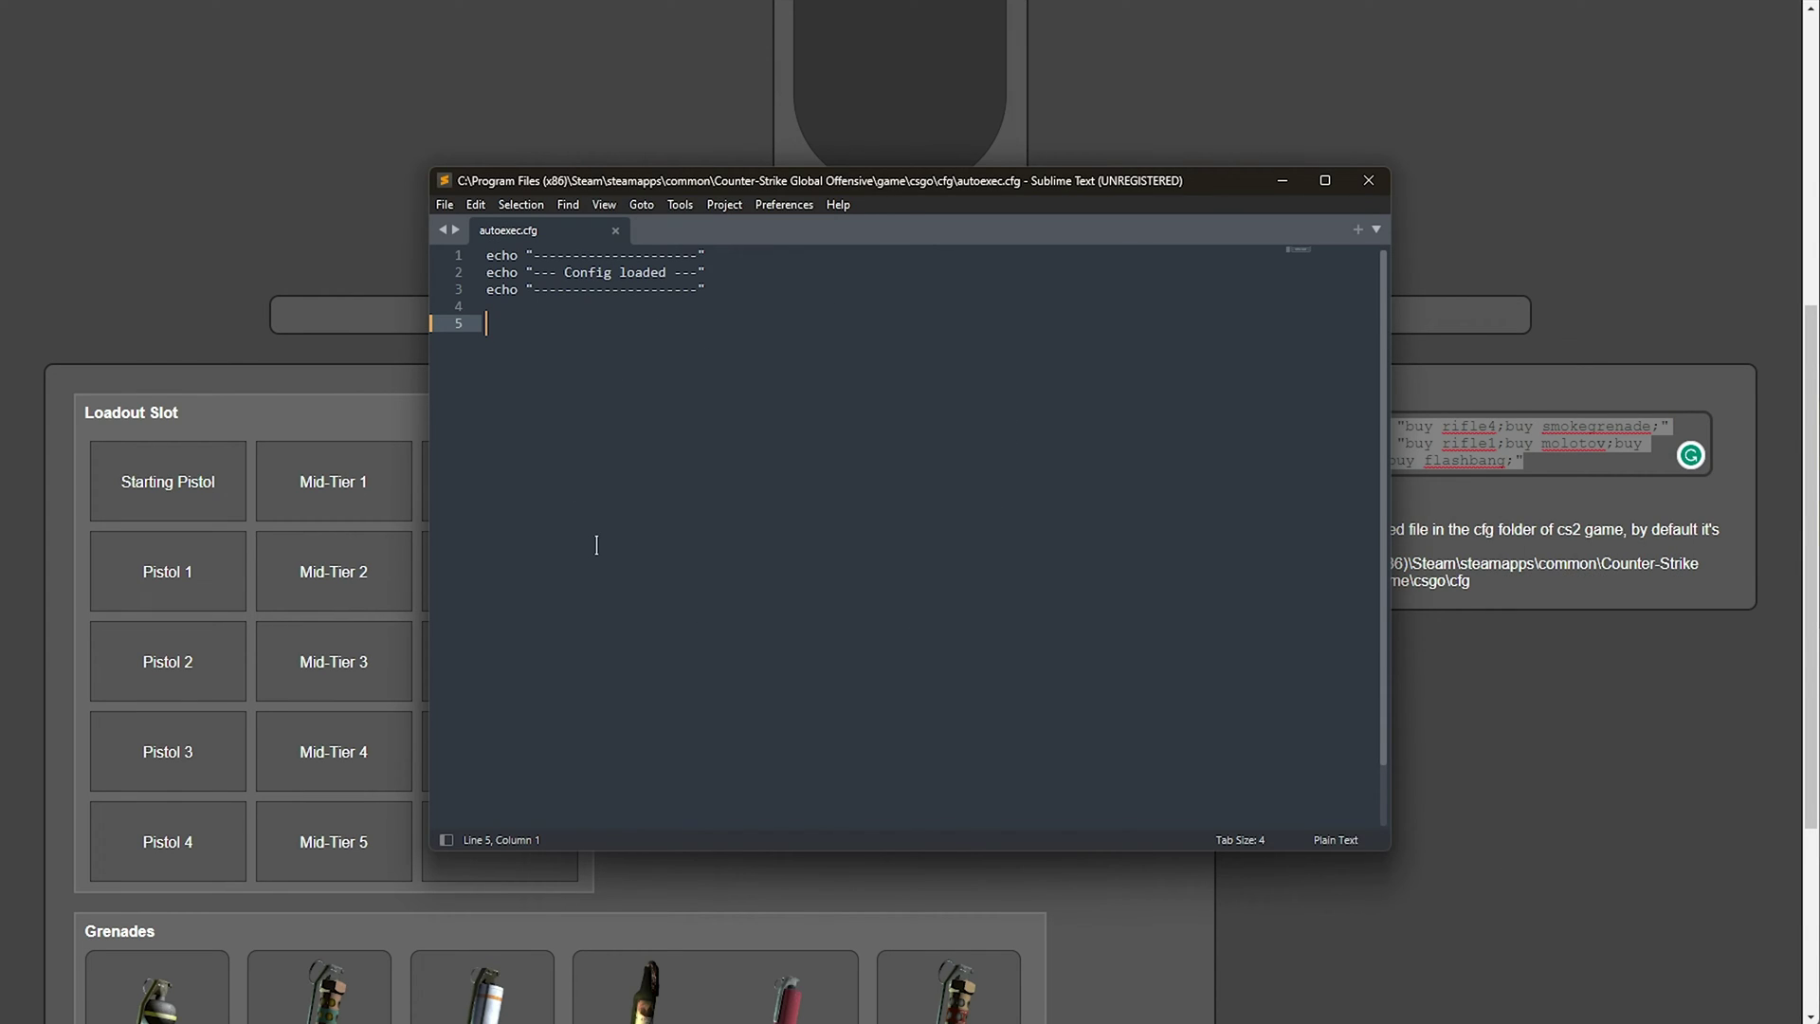
key(ctrl+v)
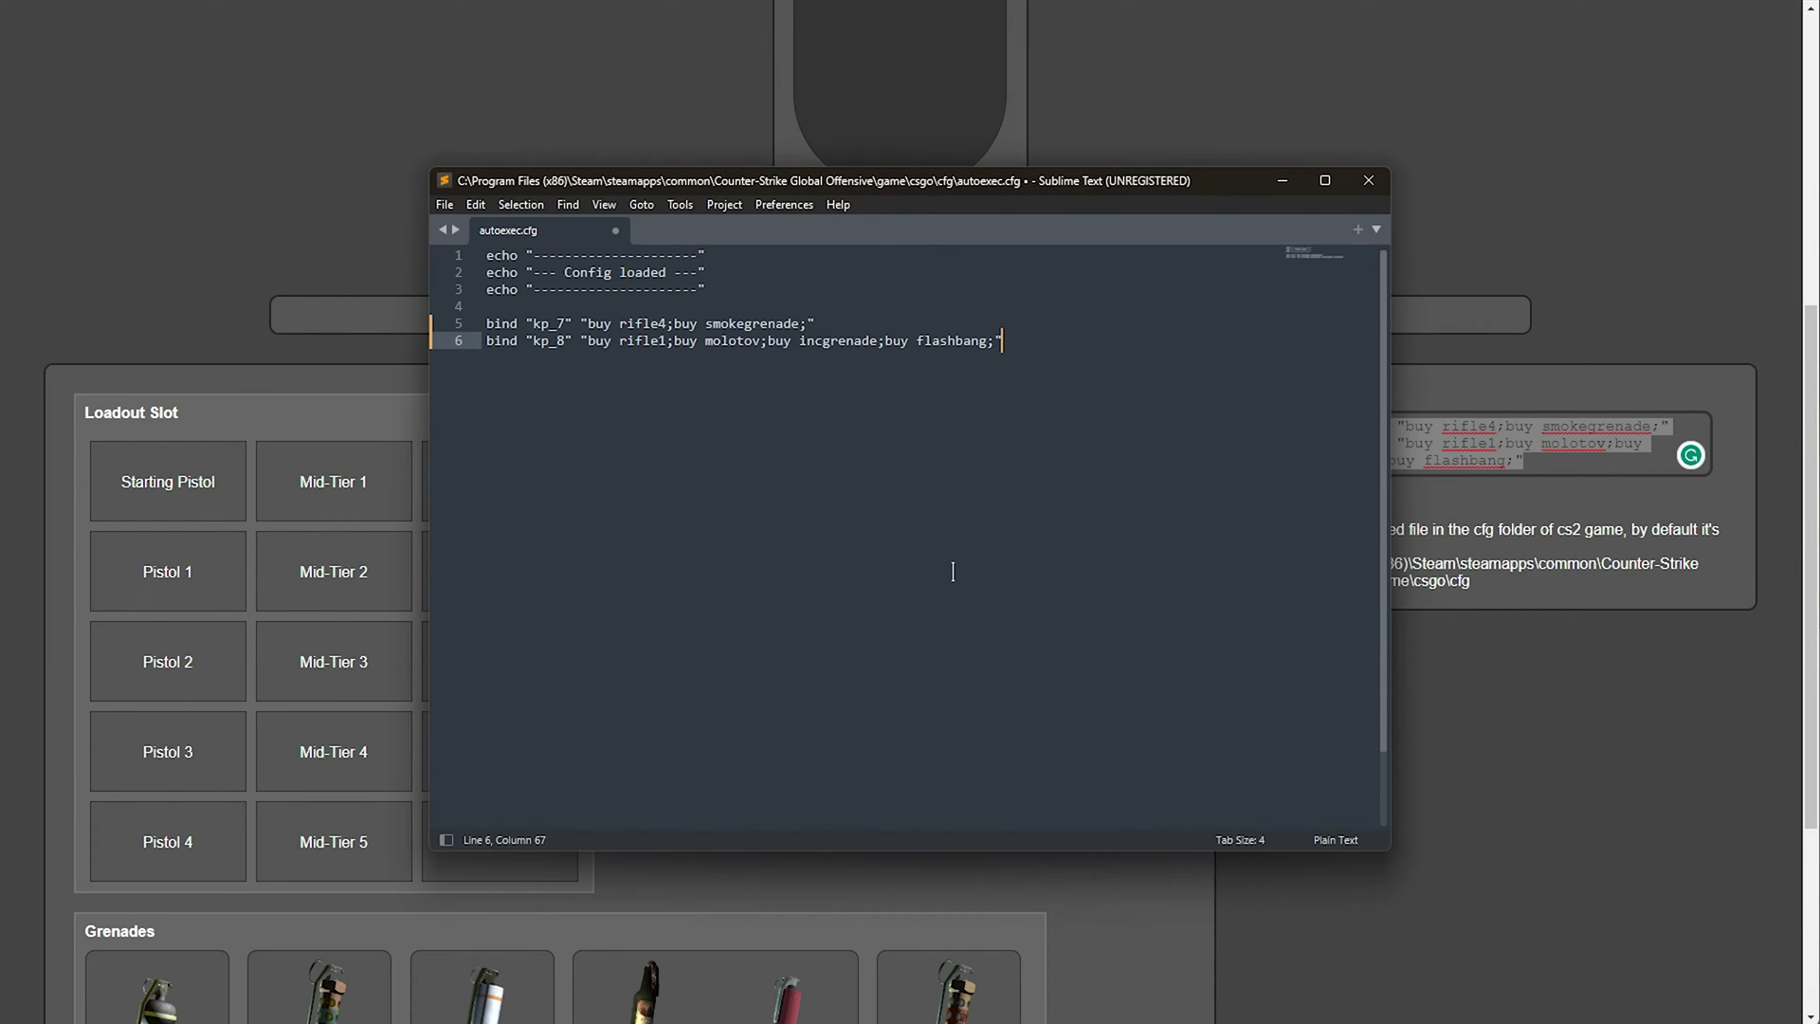
key(ctrl+s)
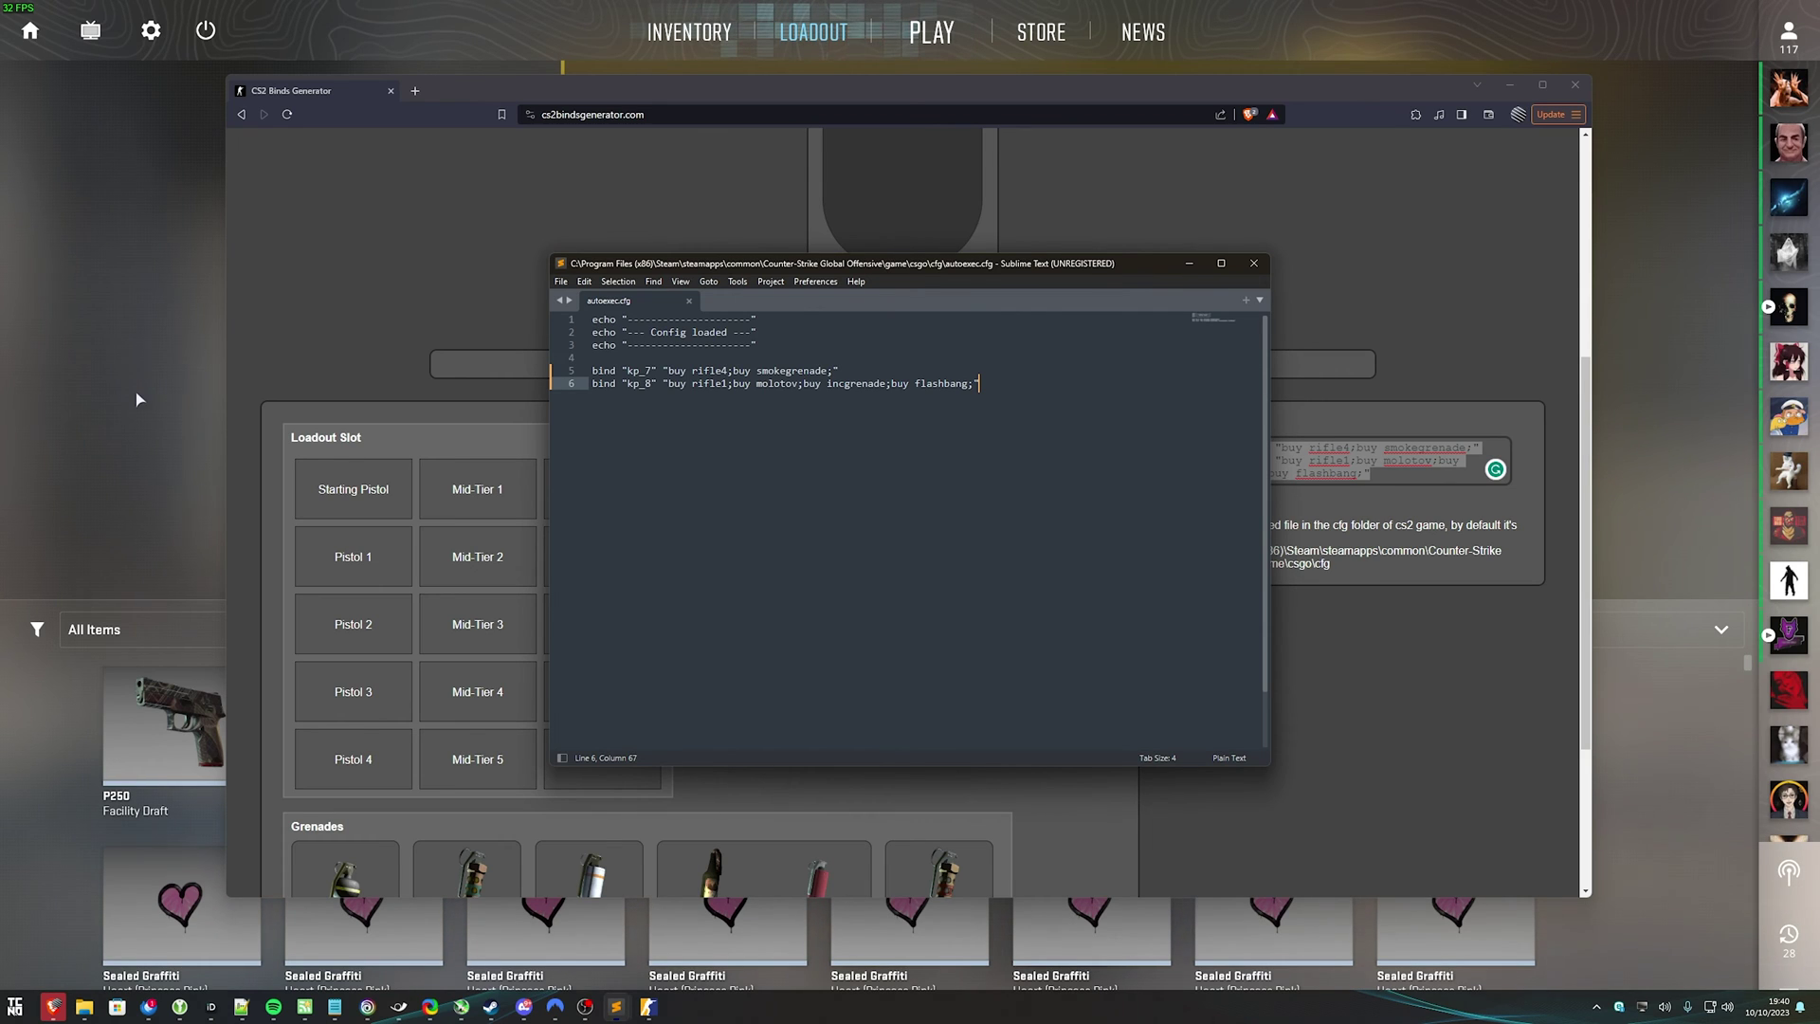
Switch to Counter-Strike 2, run "exec autoexec" in the developer console, and close the console.
click(134, 391)
key(Escape)
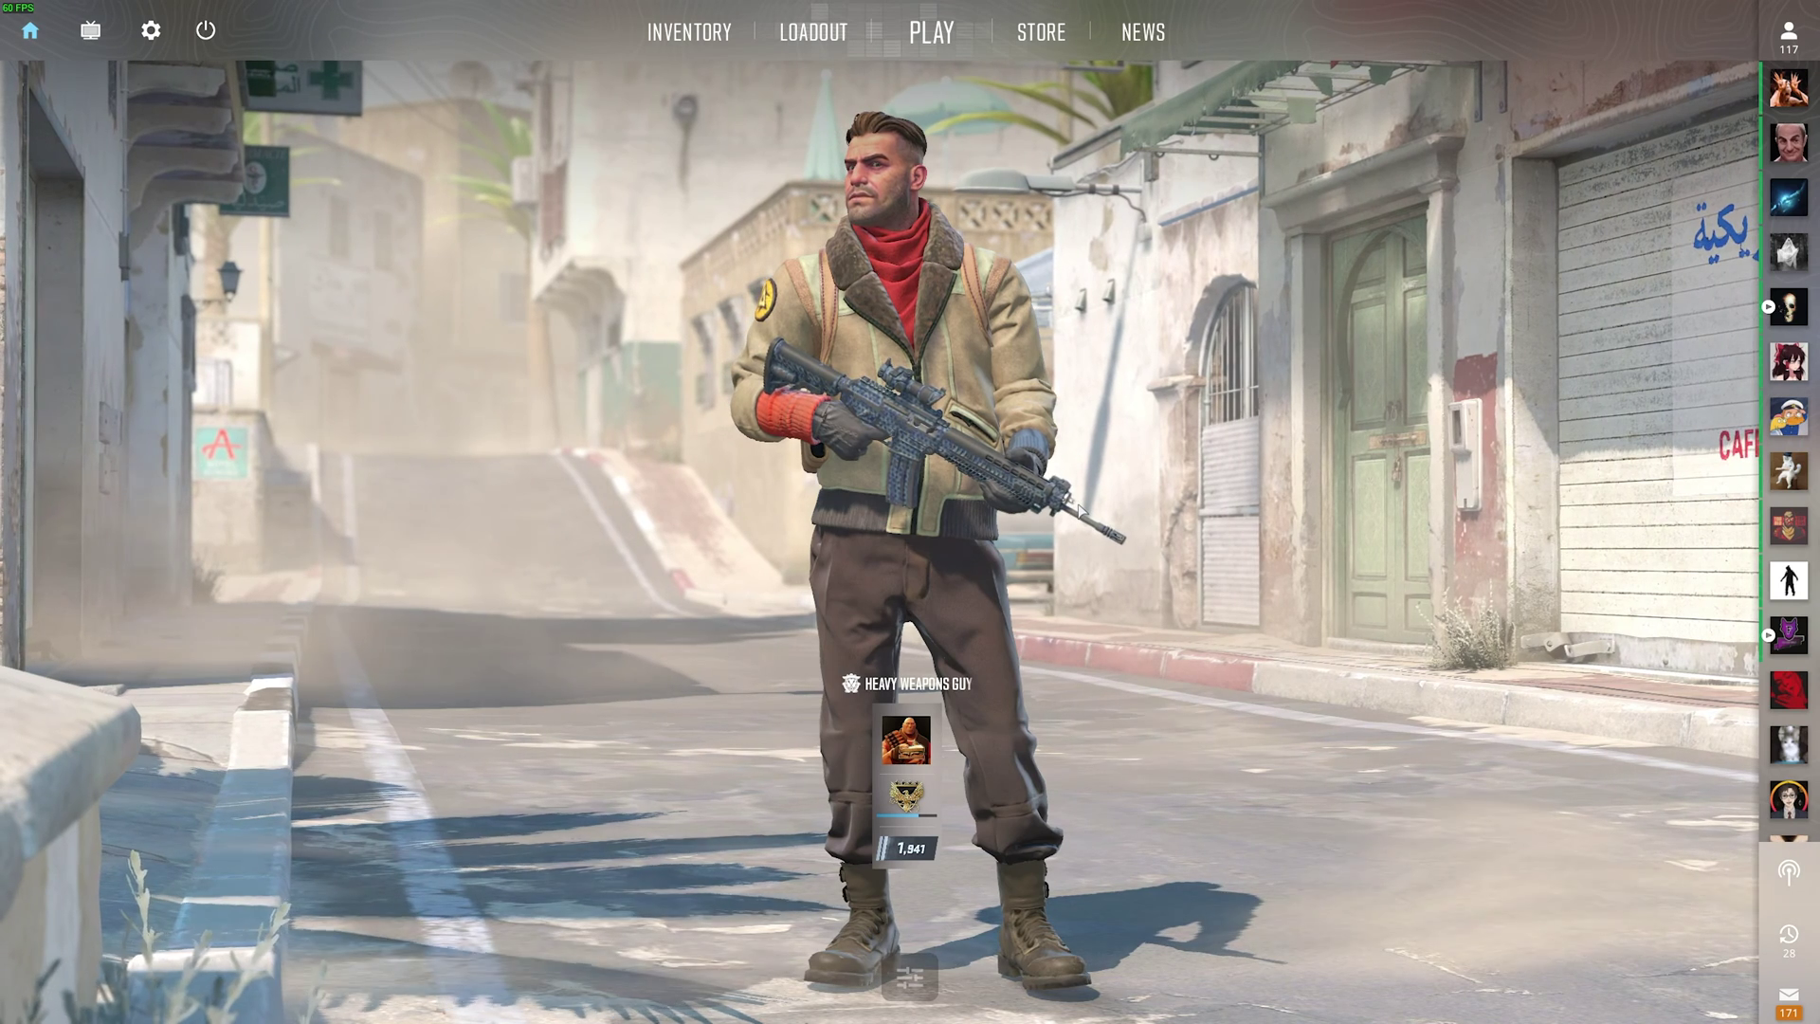
key(grave)
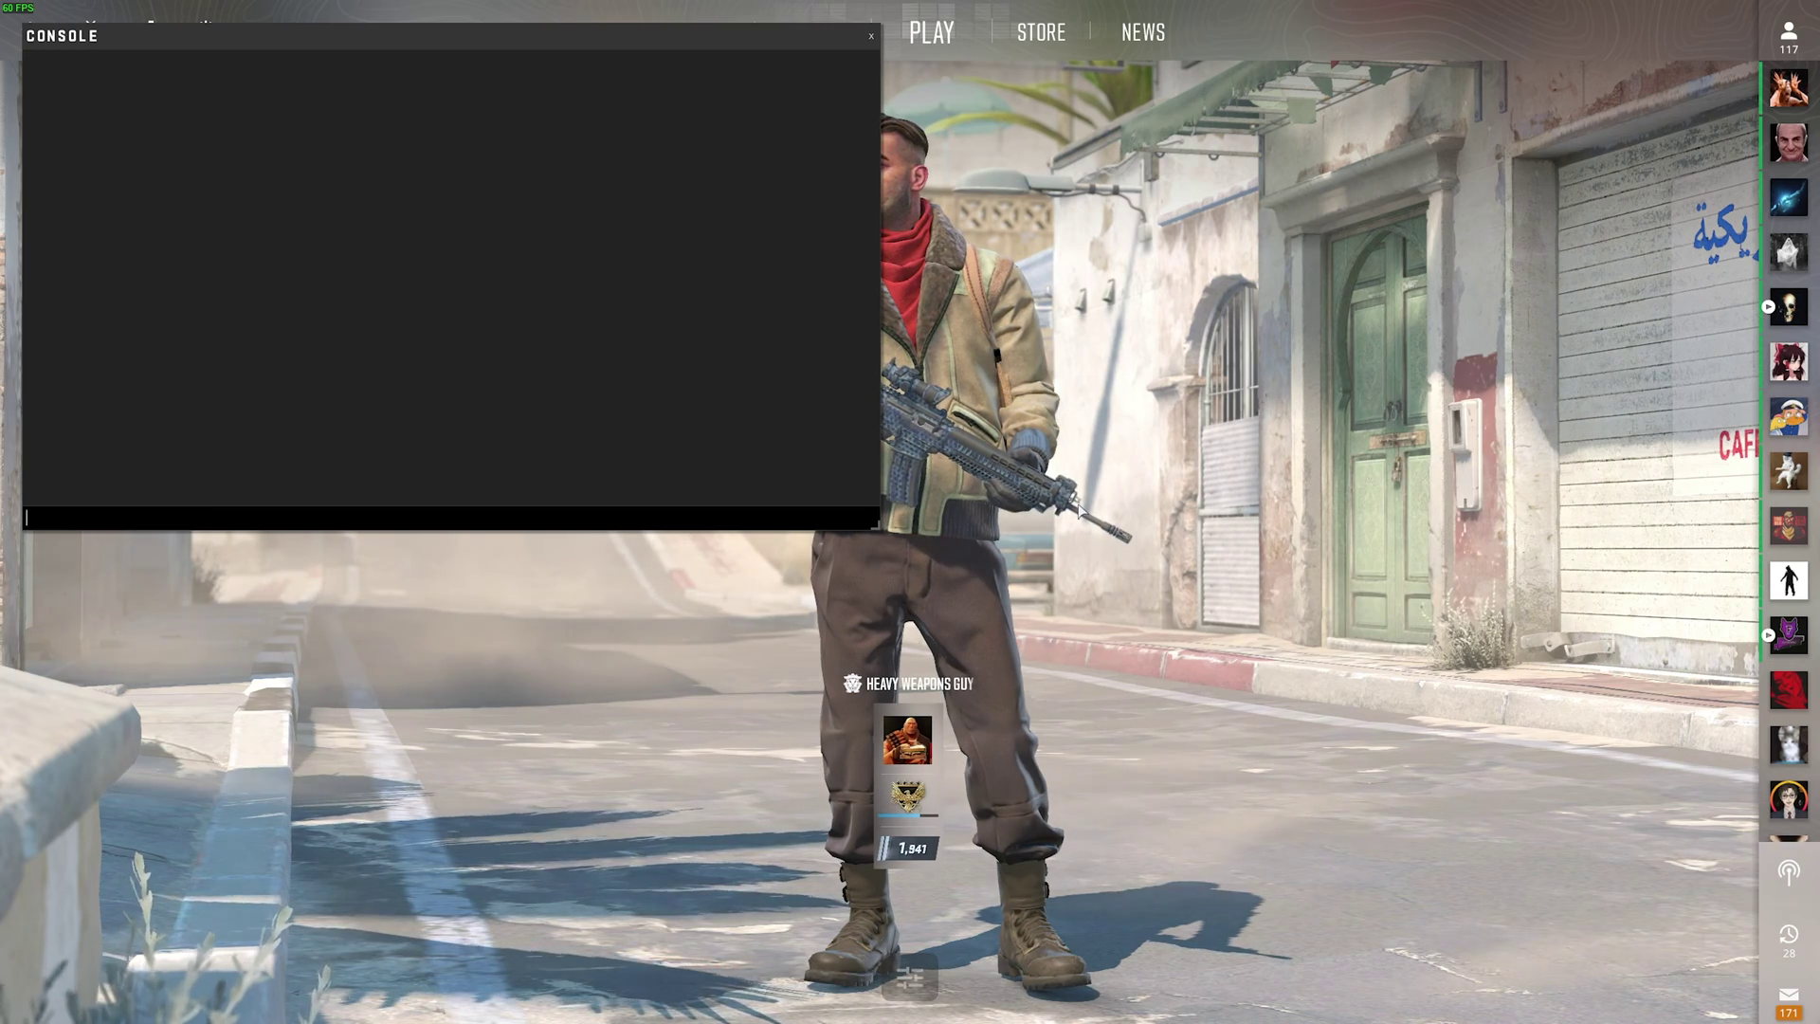
text(exec aut)
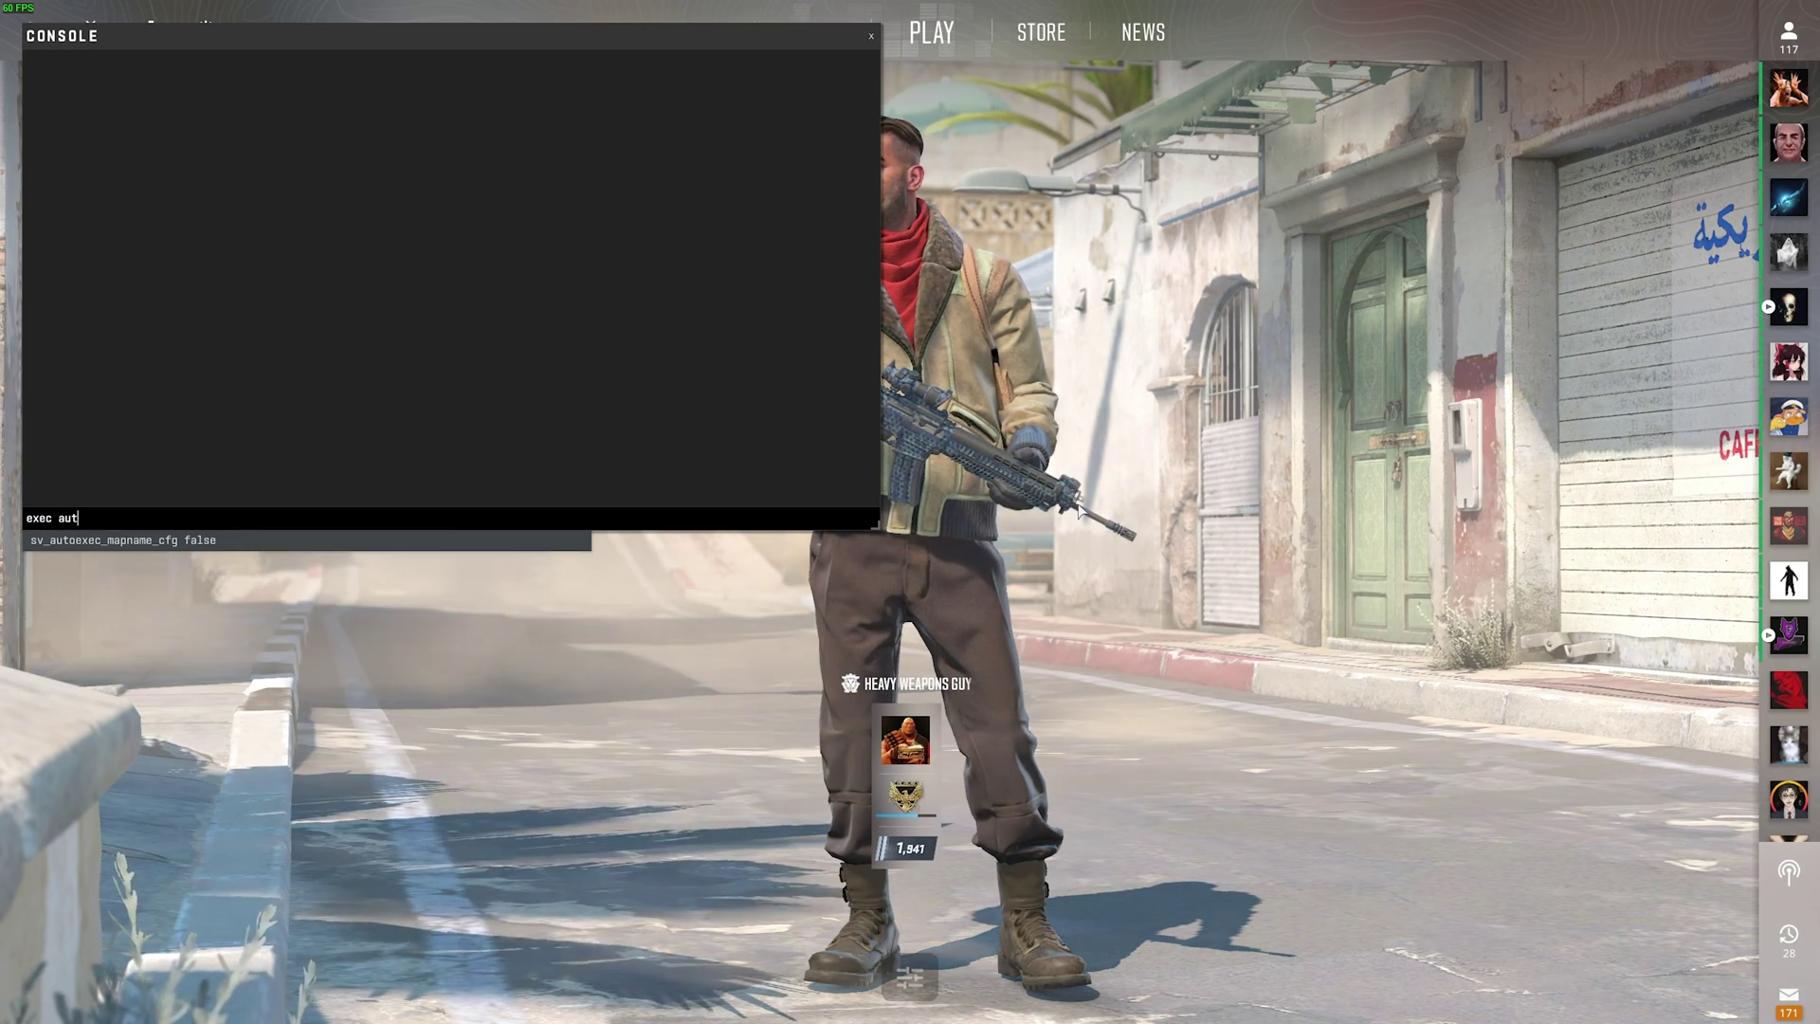
text(oexec)
key(Return)
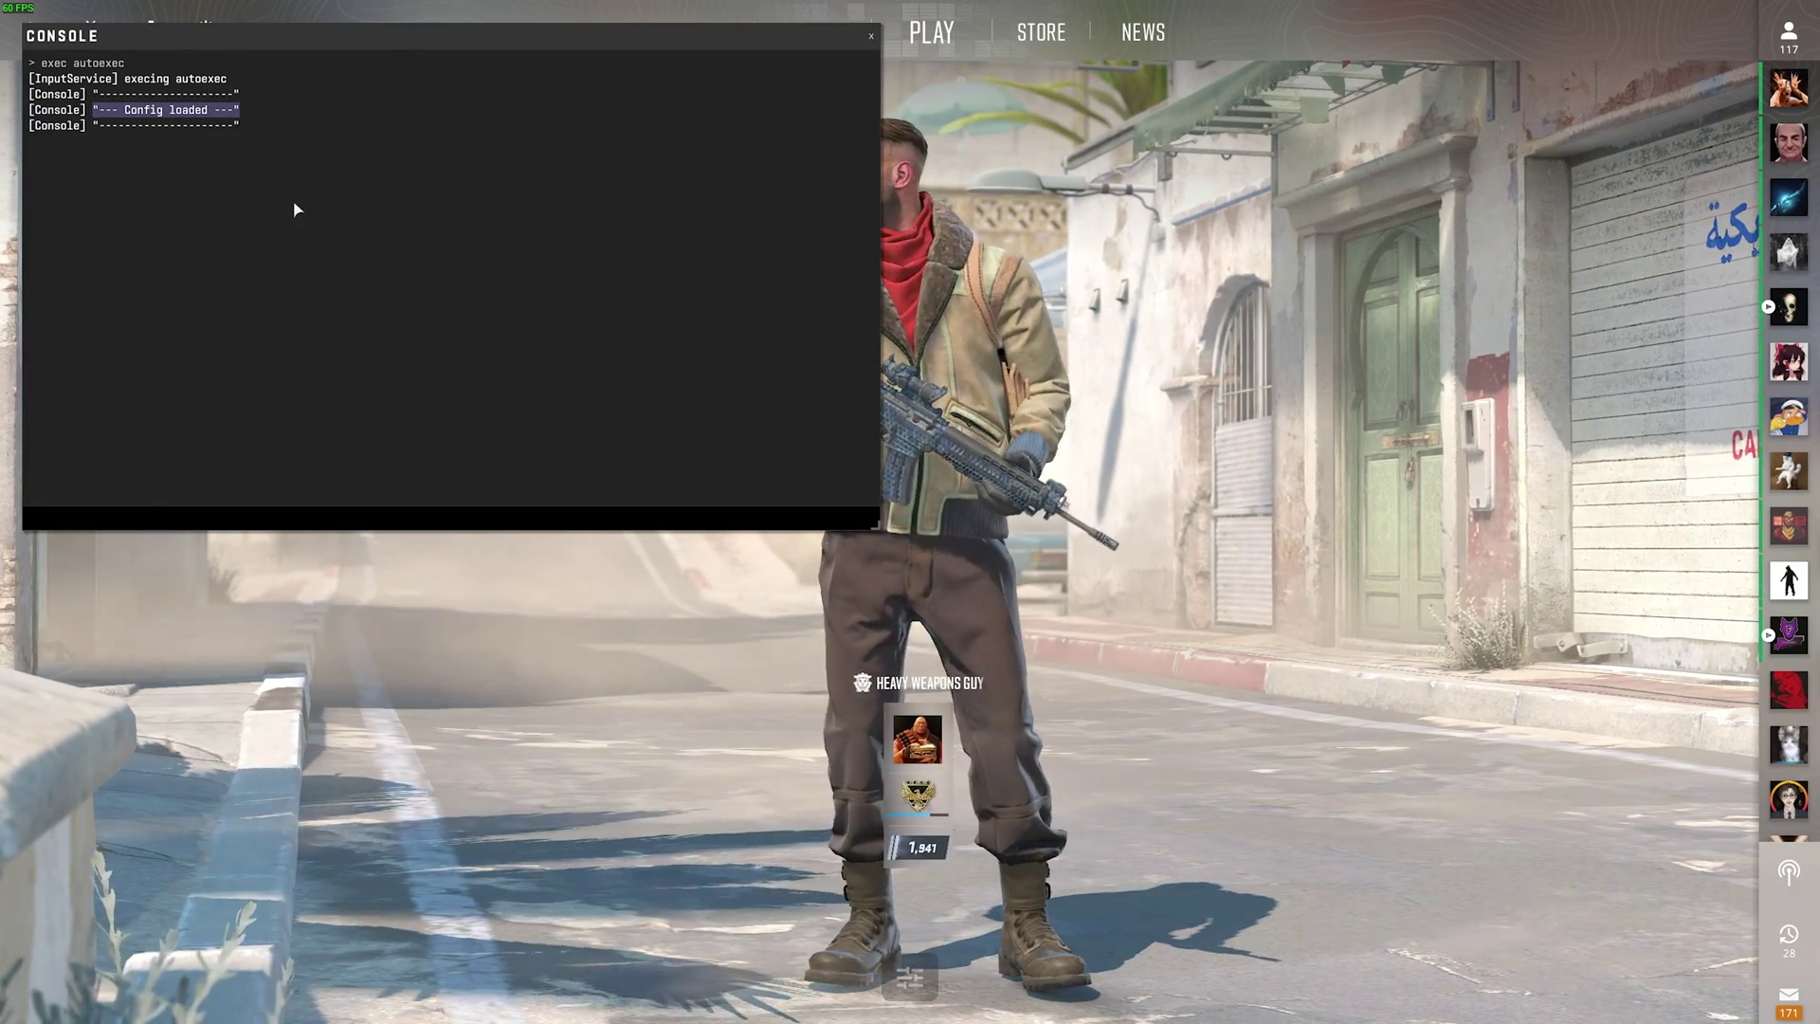
key(grave)
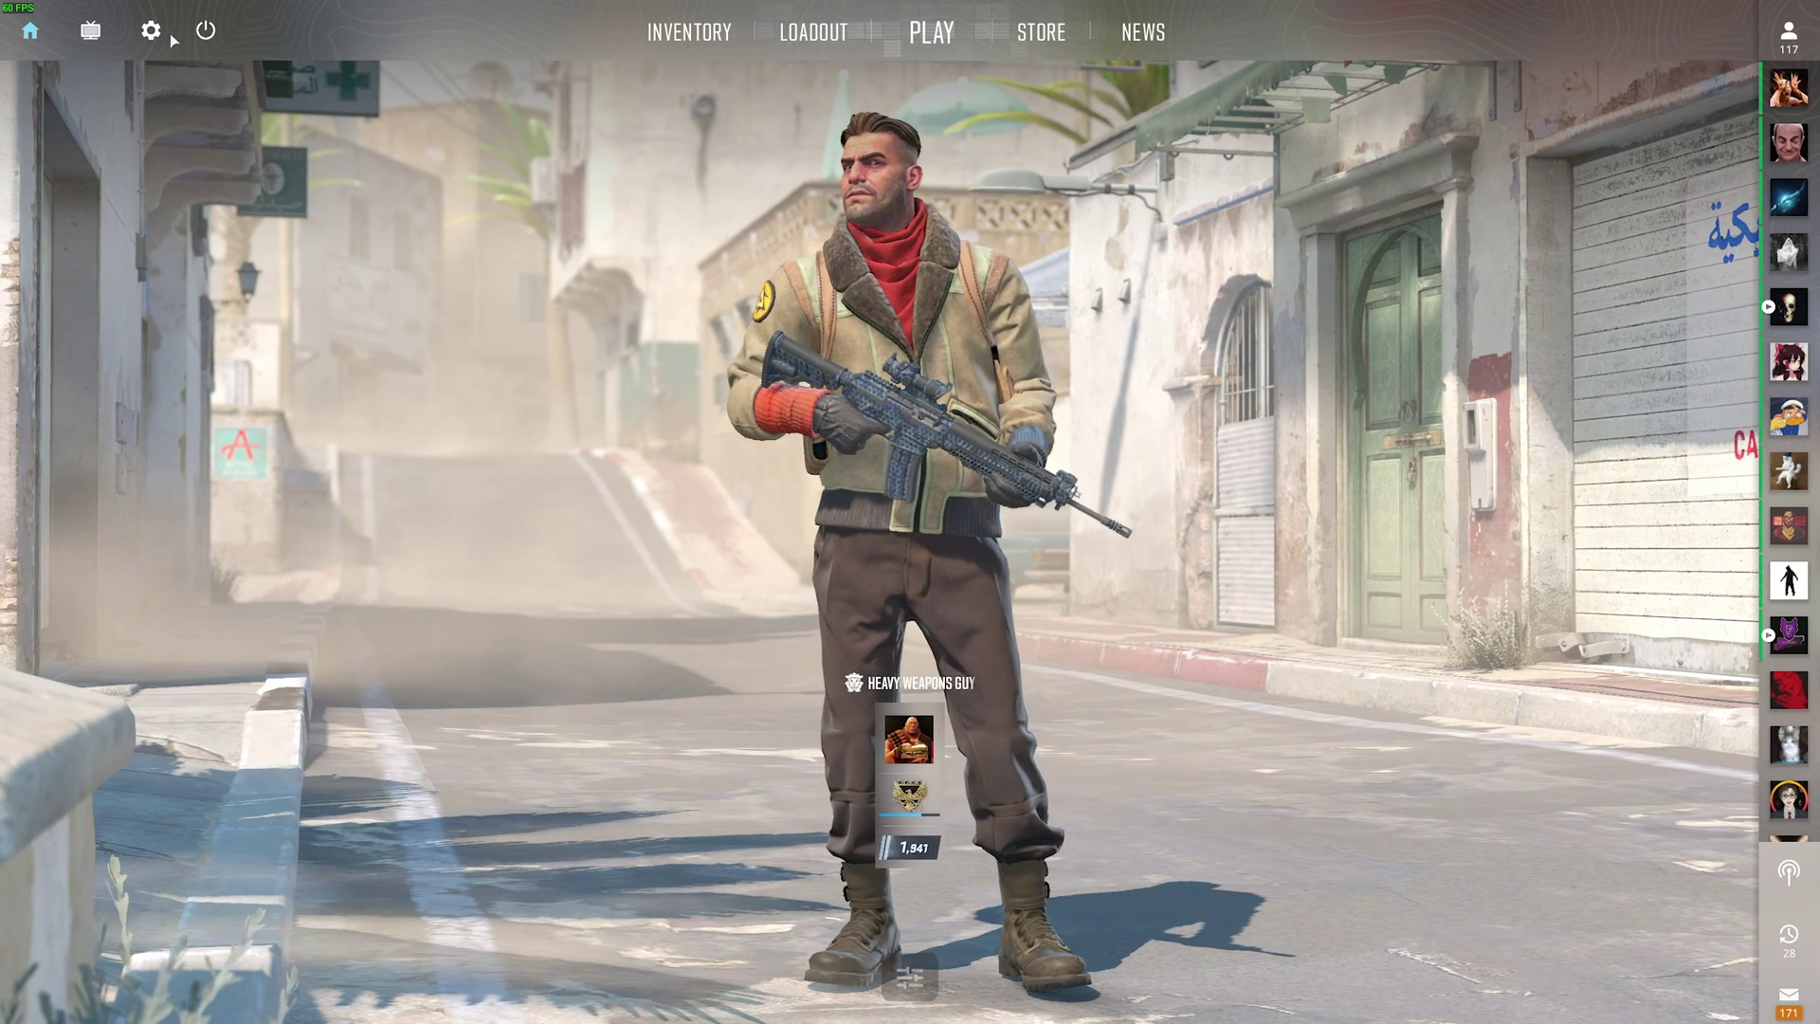
Check the Enable Developer Console option in the game settings and look through the keyboard and mouse settings.
click(151, 30)
click(956, 83)
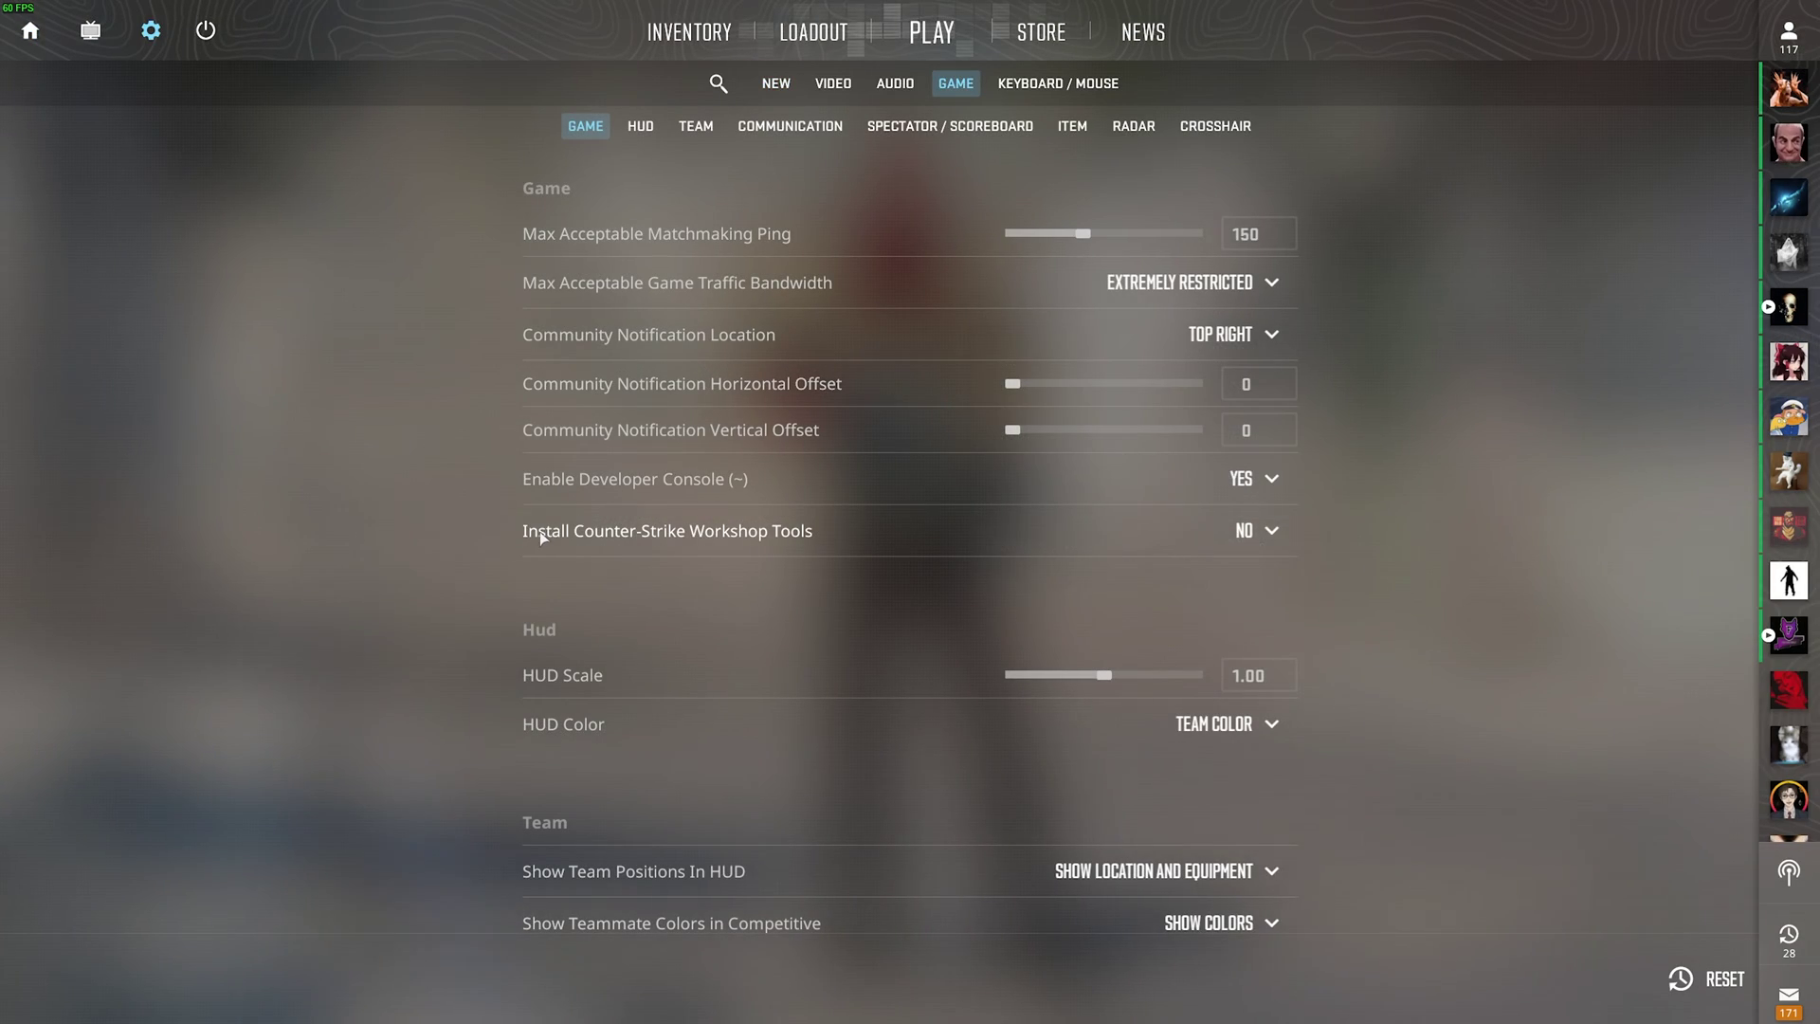
mouse_move(547, 490)
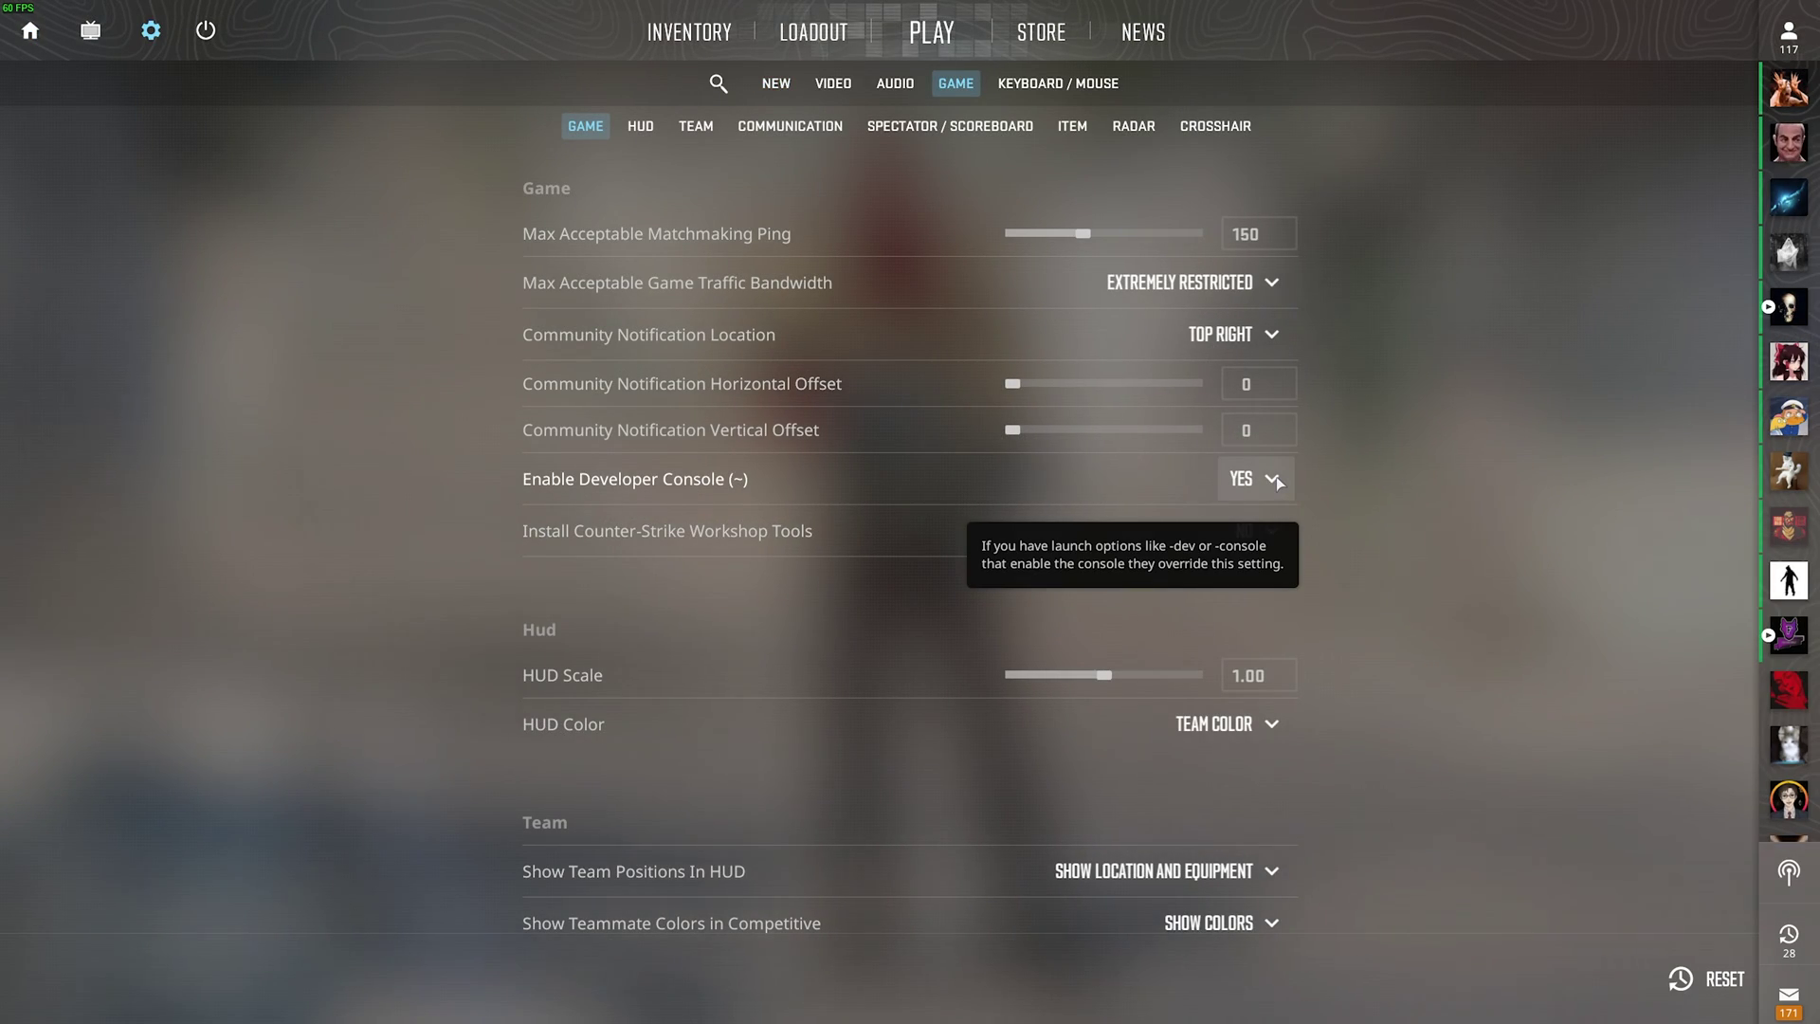
click(1036, 84)
scroll(801, 455, down, 15)
scroll(800, 455, up, 2)
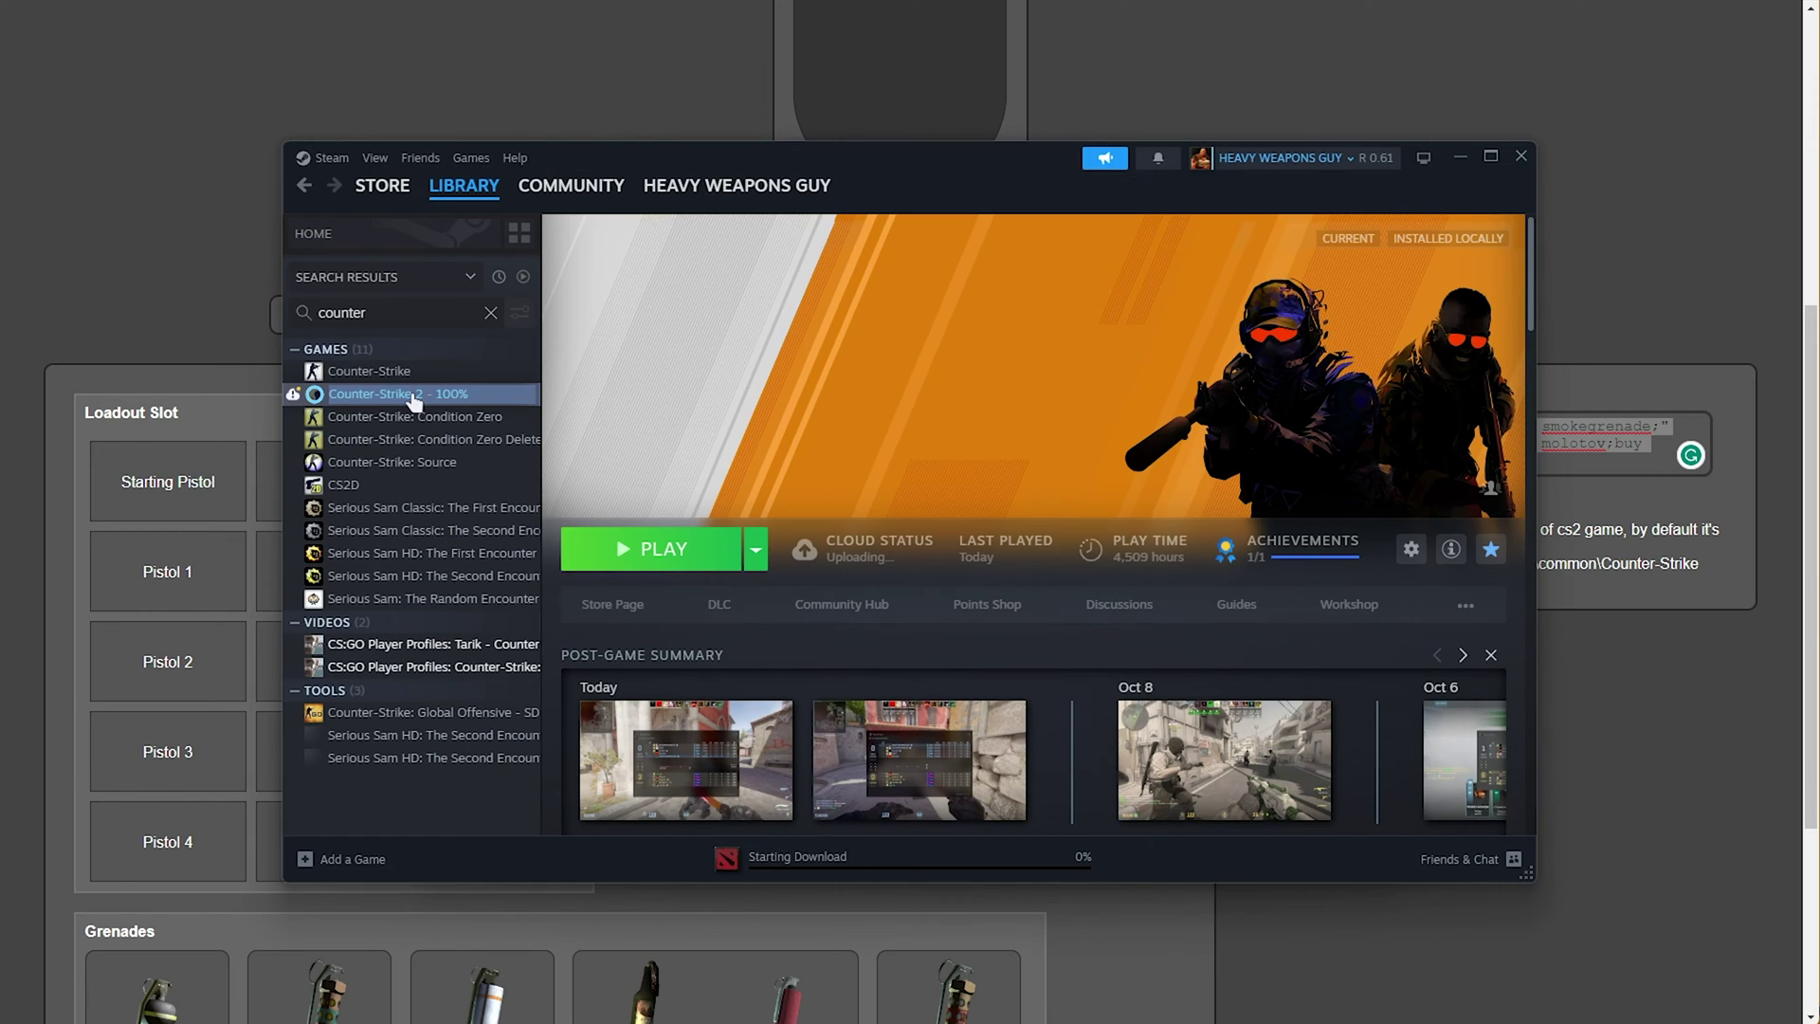
Switch to Steam and review the +exec autoexec.cfg entry in the launch options of Counter-Strike 2, then close its properties.
right_click(414, 396)
click(546, 571)
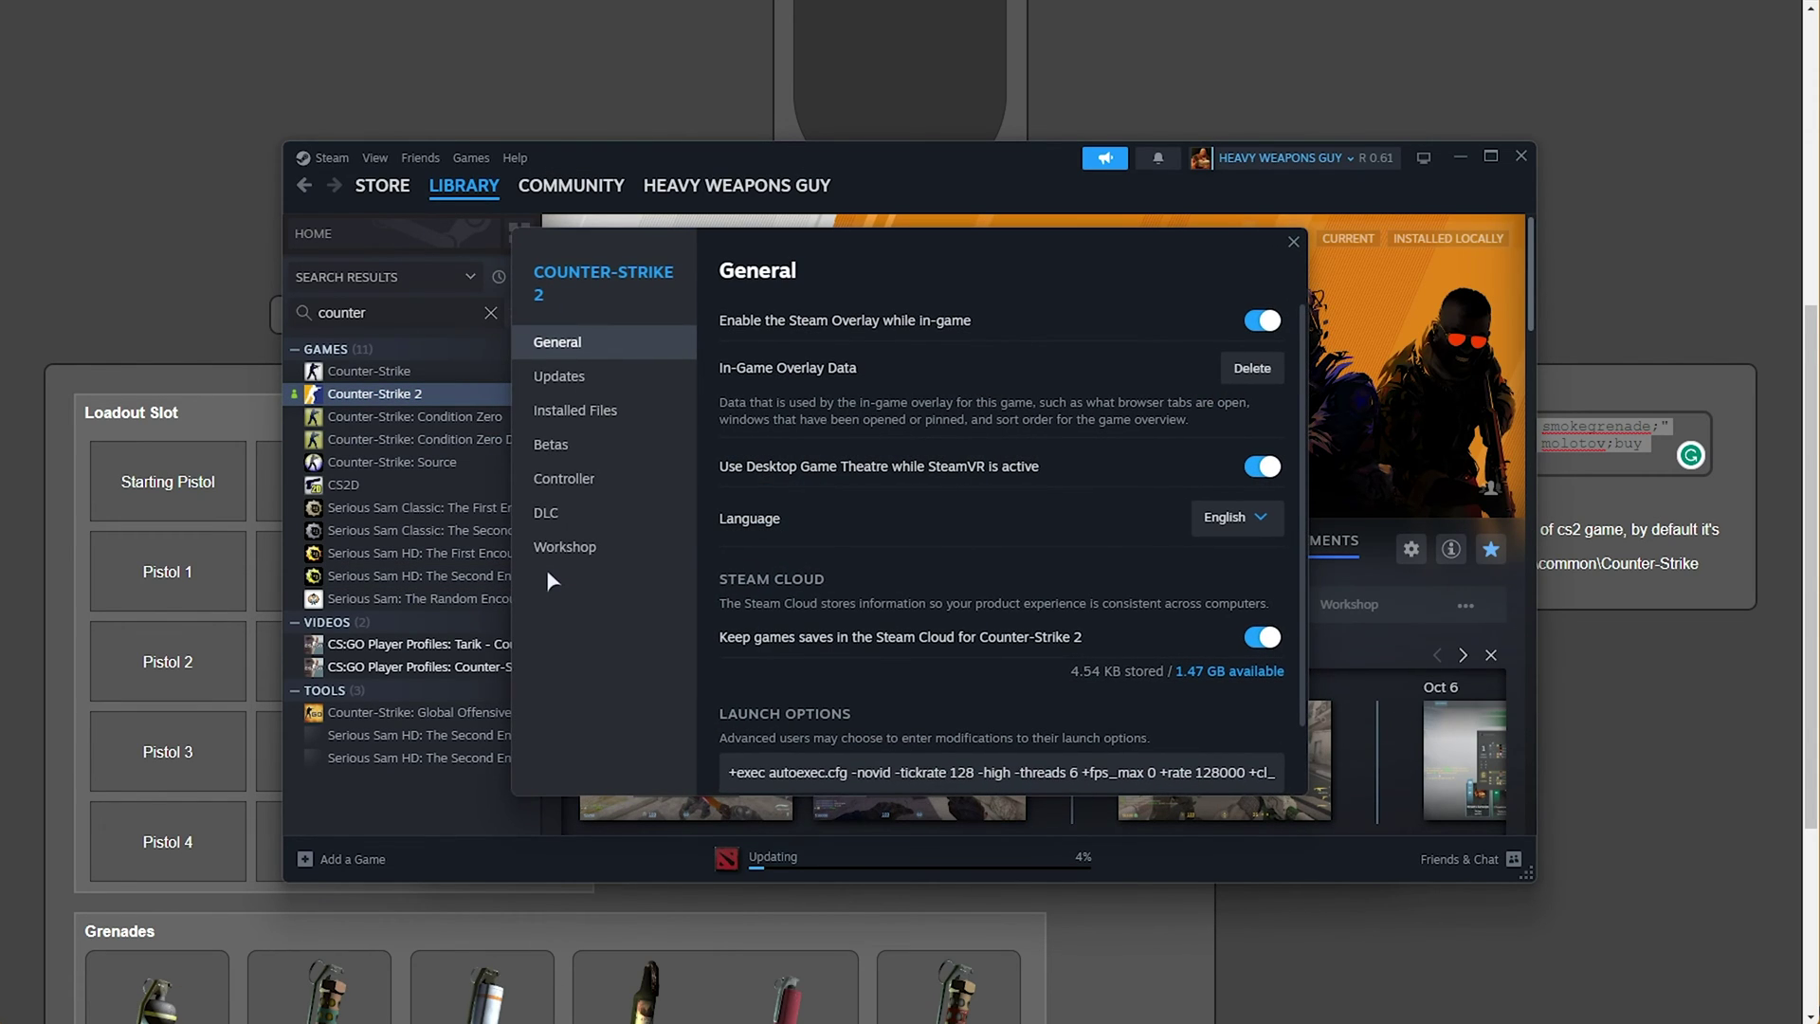
scroll(840, 451, down, 1)
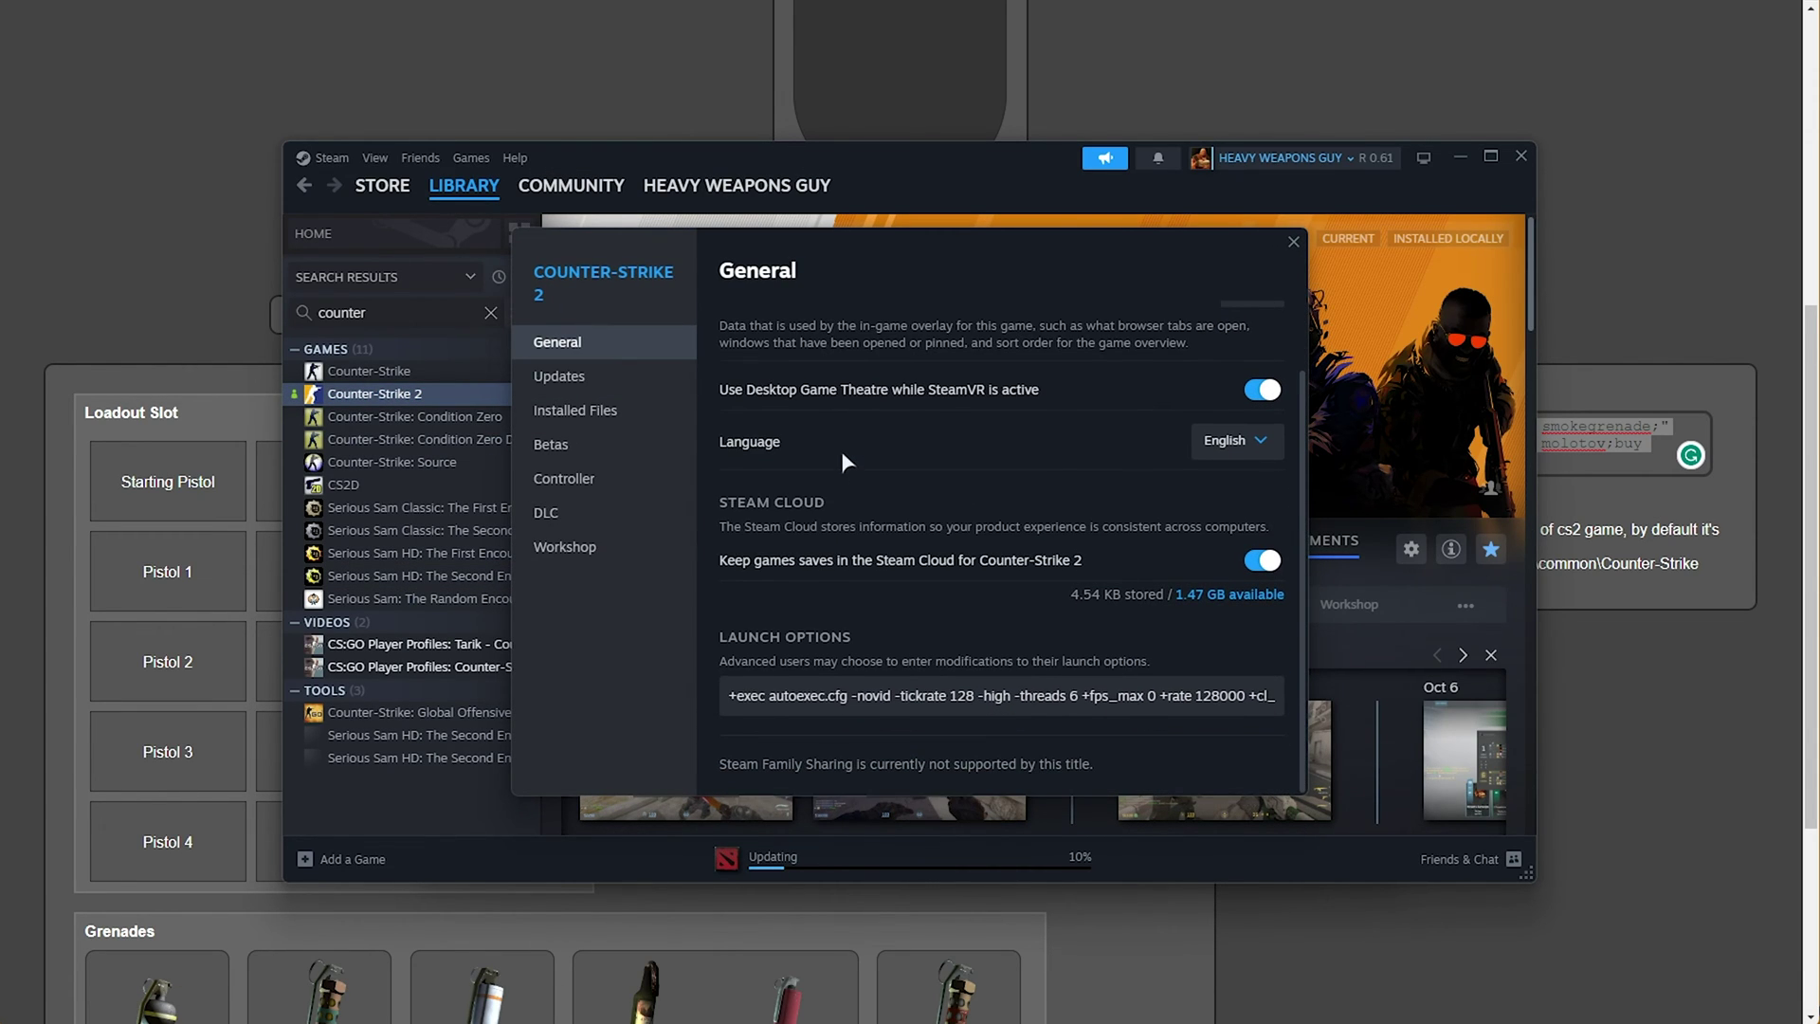
click(724, 702)
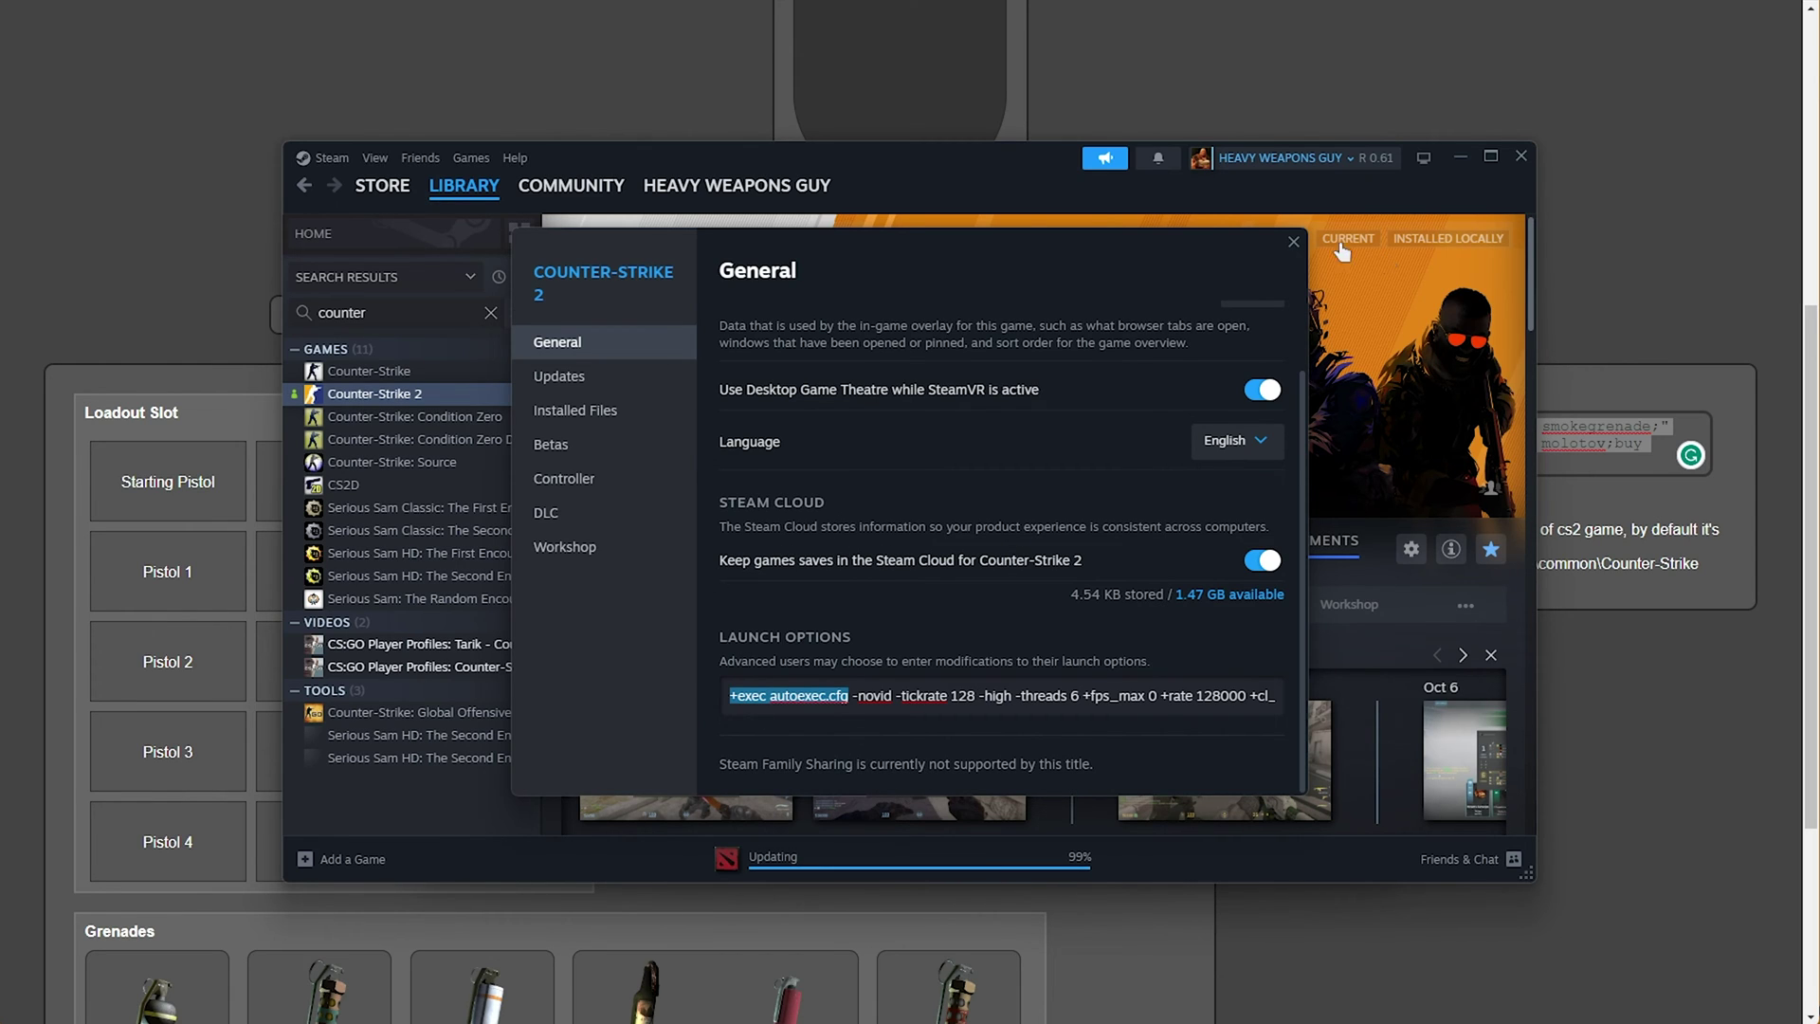
click(1293, 242)
Launch Counter-Strike 2 from Steam, move the developer console lower on the screen, and close it.
click(663, 550)
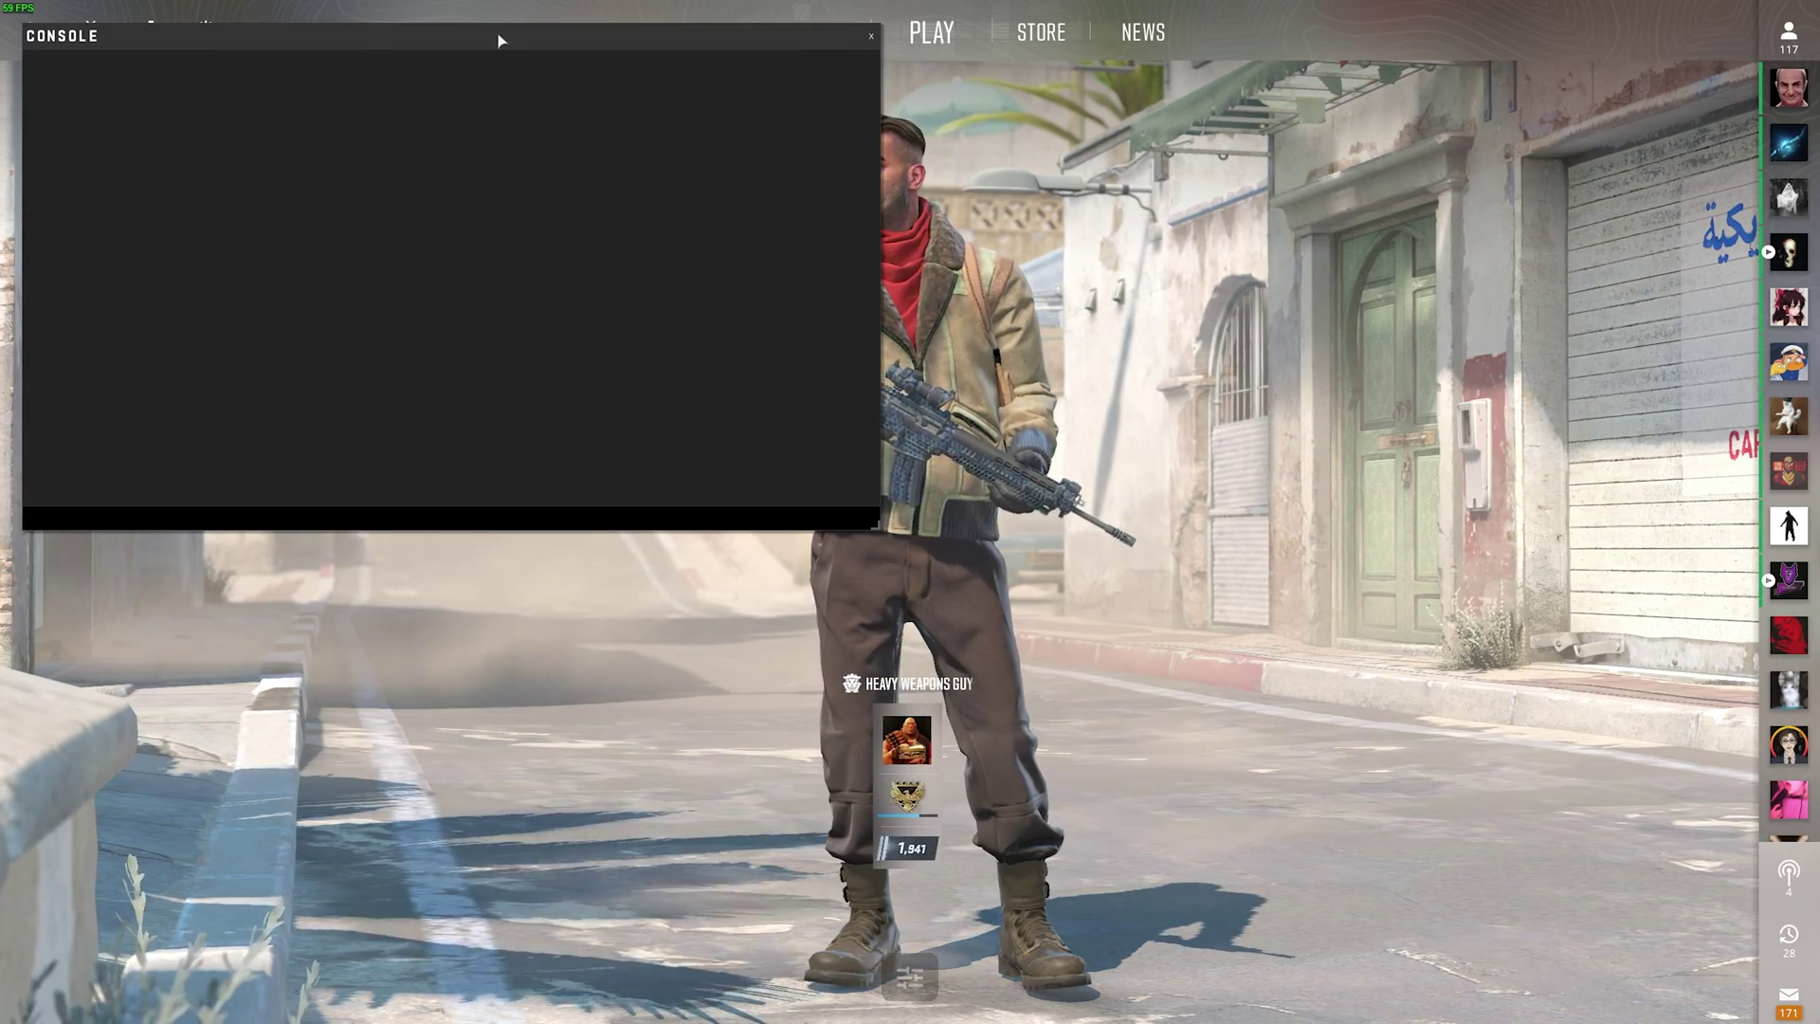
drag(500, 41, 597, 168)
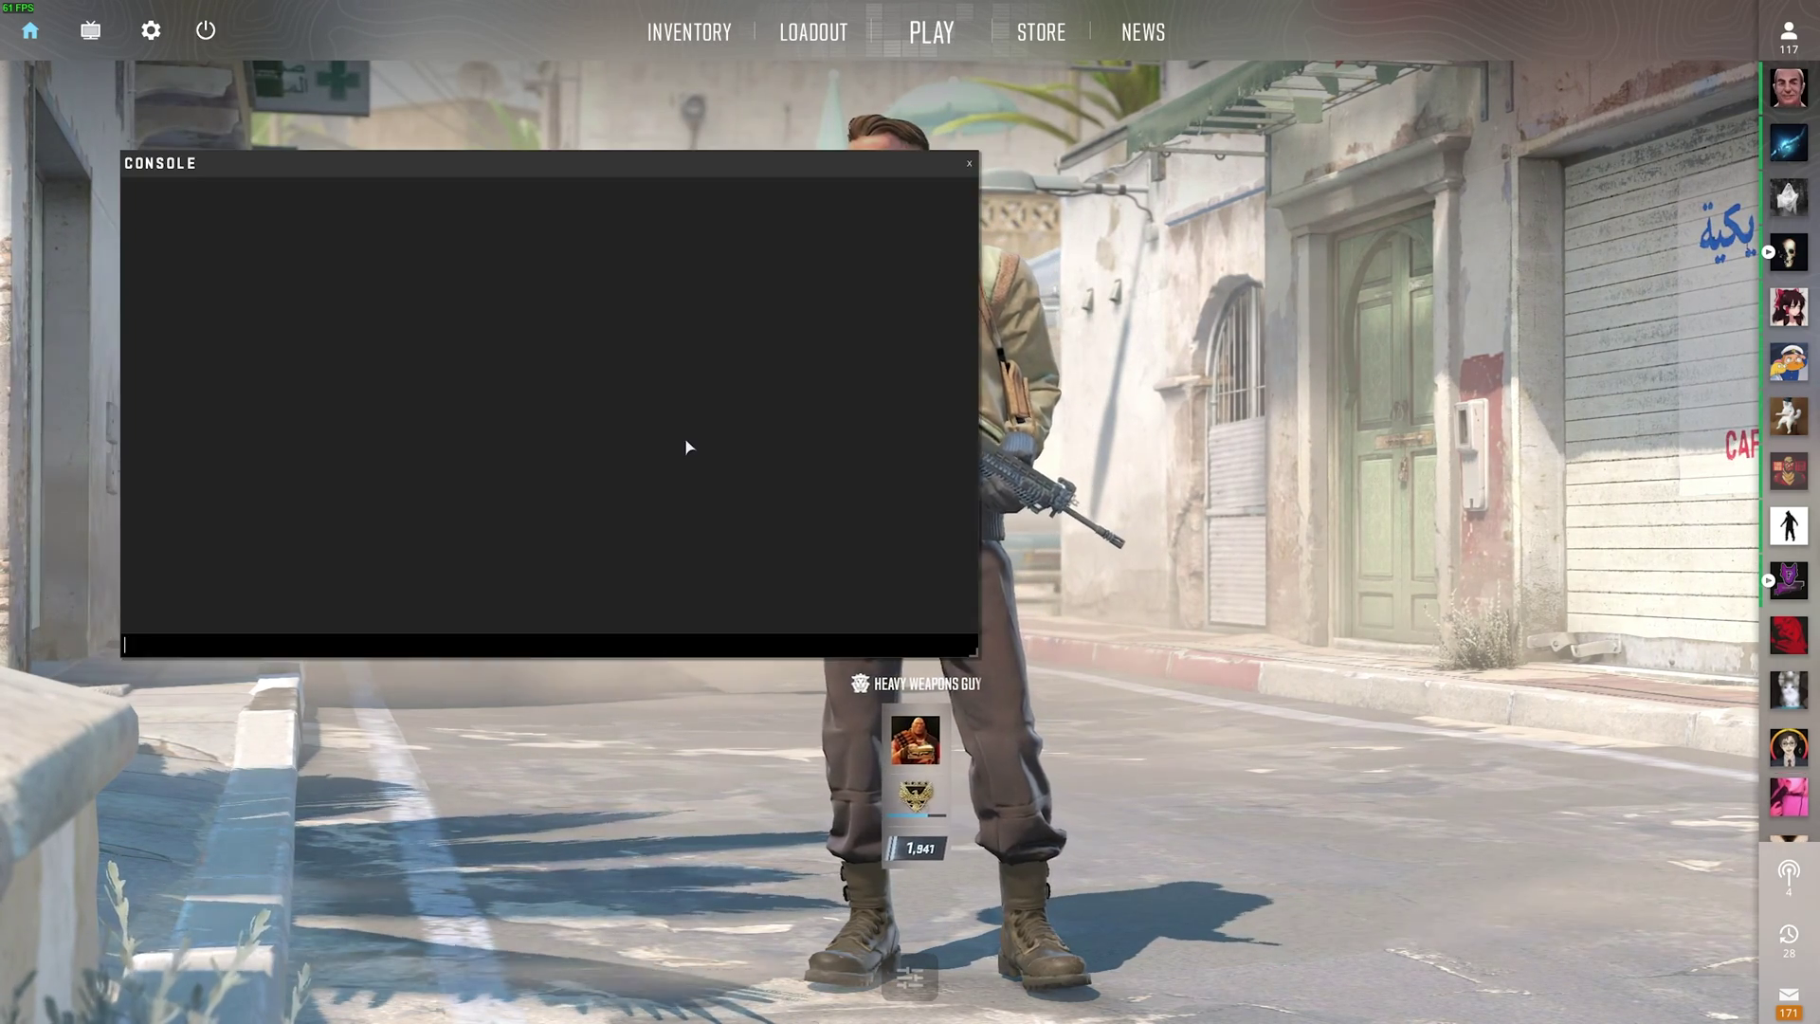
key(grave)
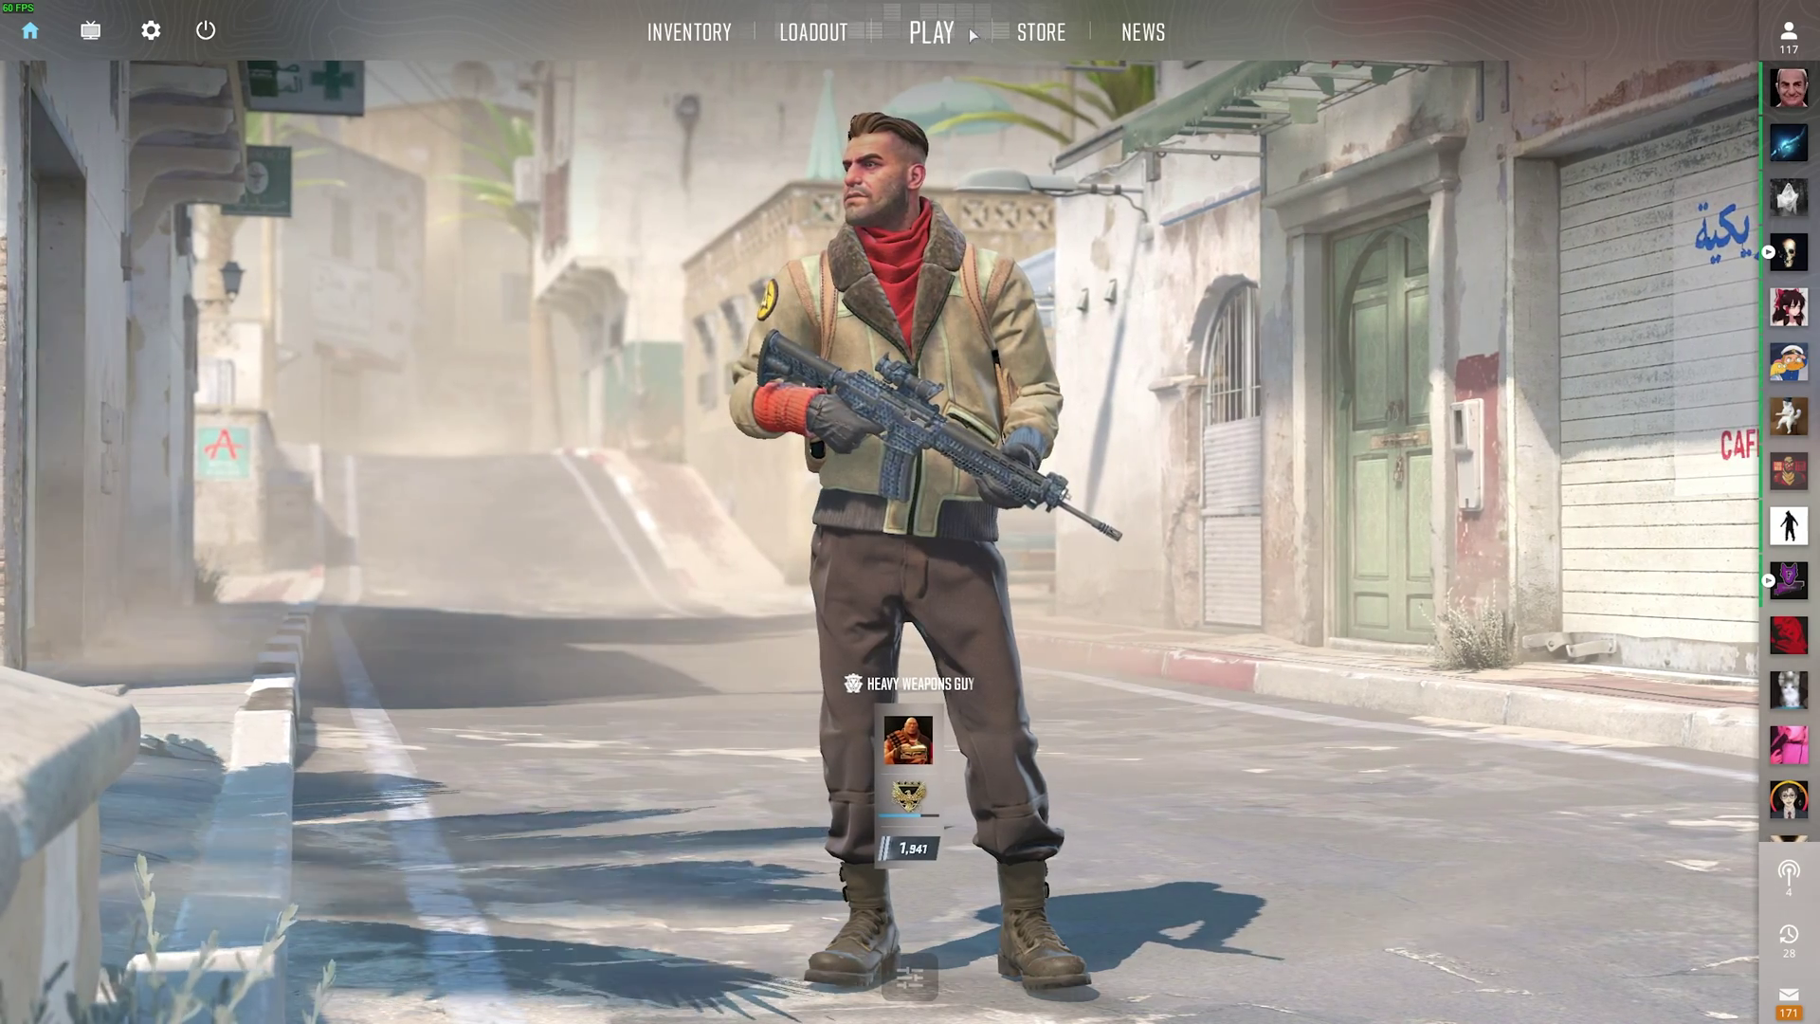
Start matchmaking for a Deathmatch game on Dust II.
click(973, 35)
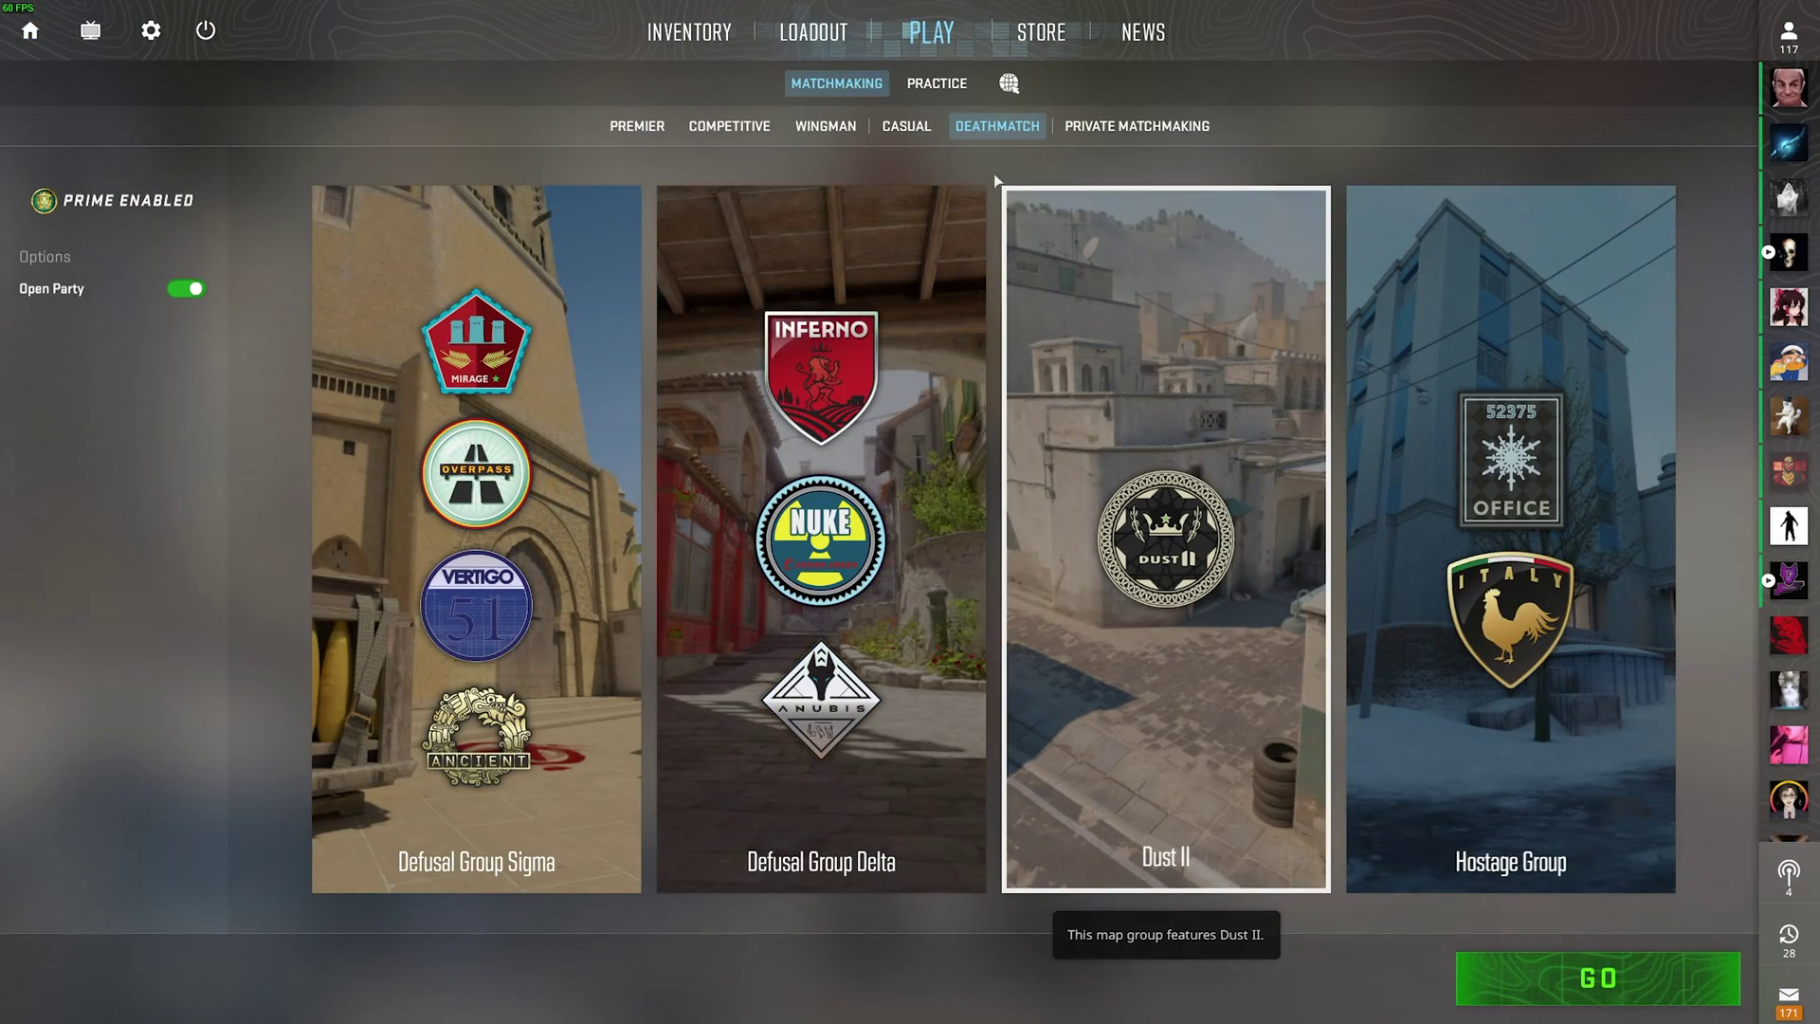
click(936, 83)
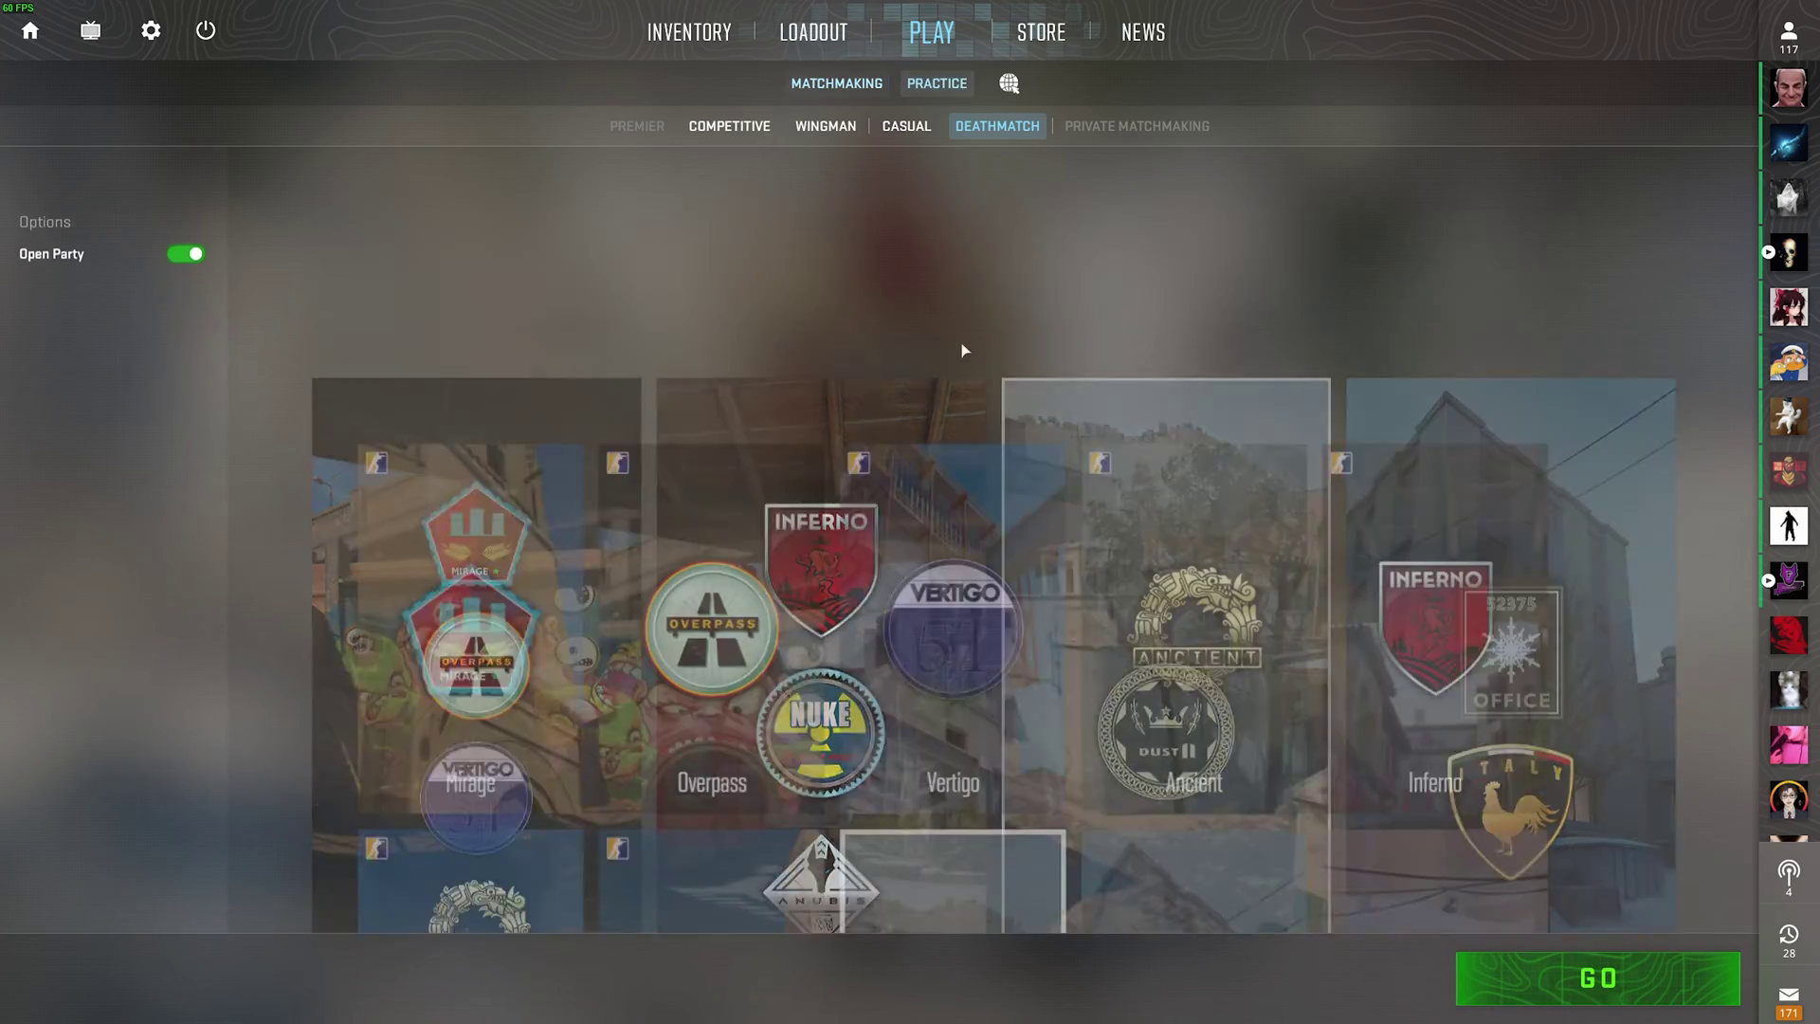
click(837, 83)
click(1555, 978)
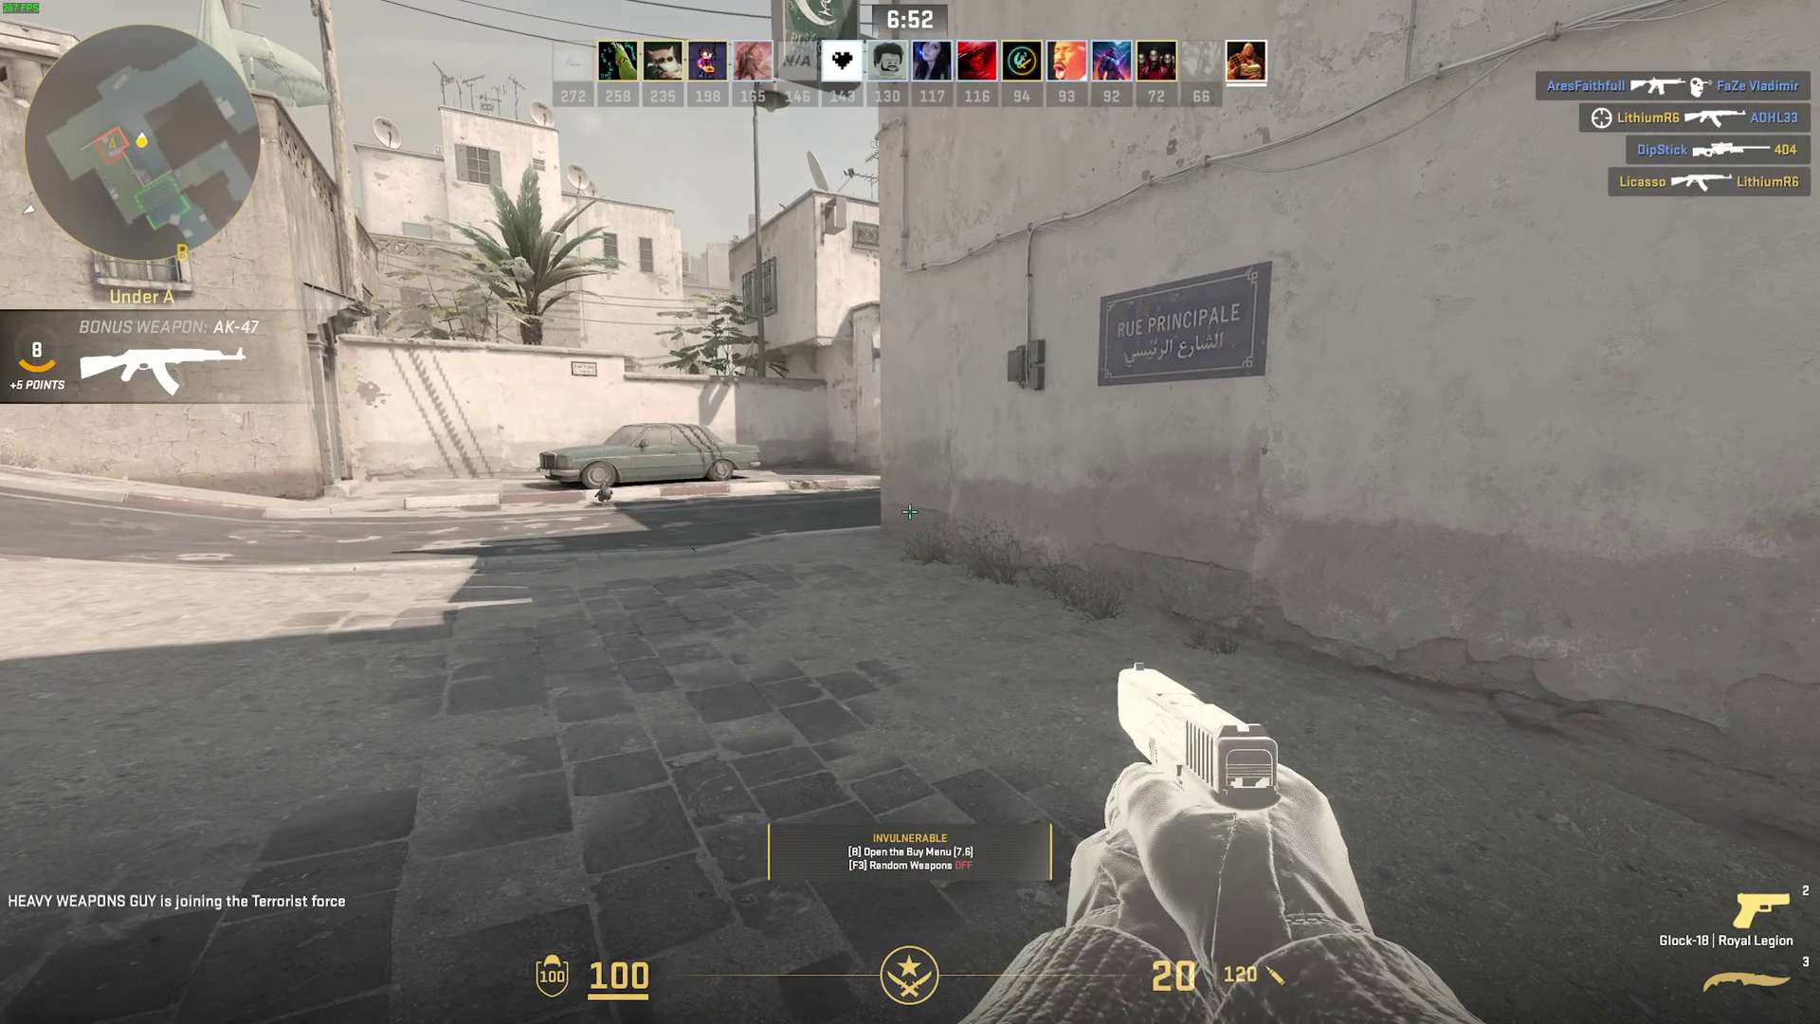
Test the rifle buy binds in the Deathmatch by buying the AWP and the AK-47, and fire at an enemy.
key(b)
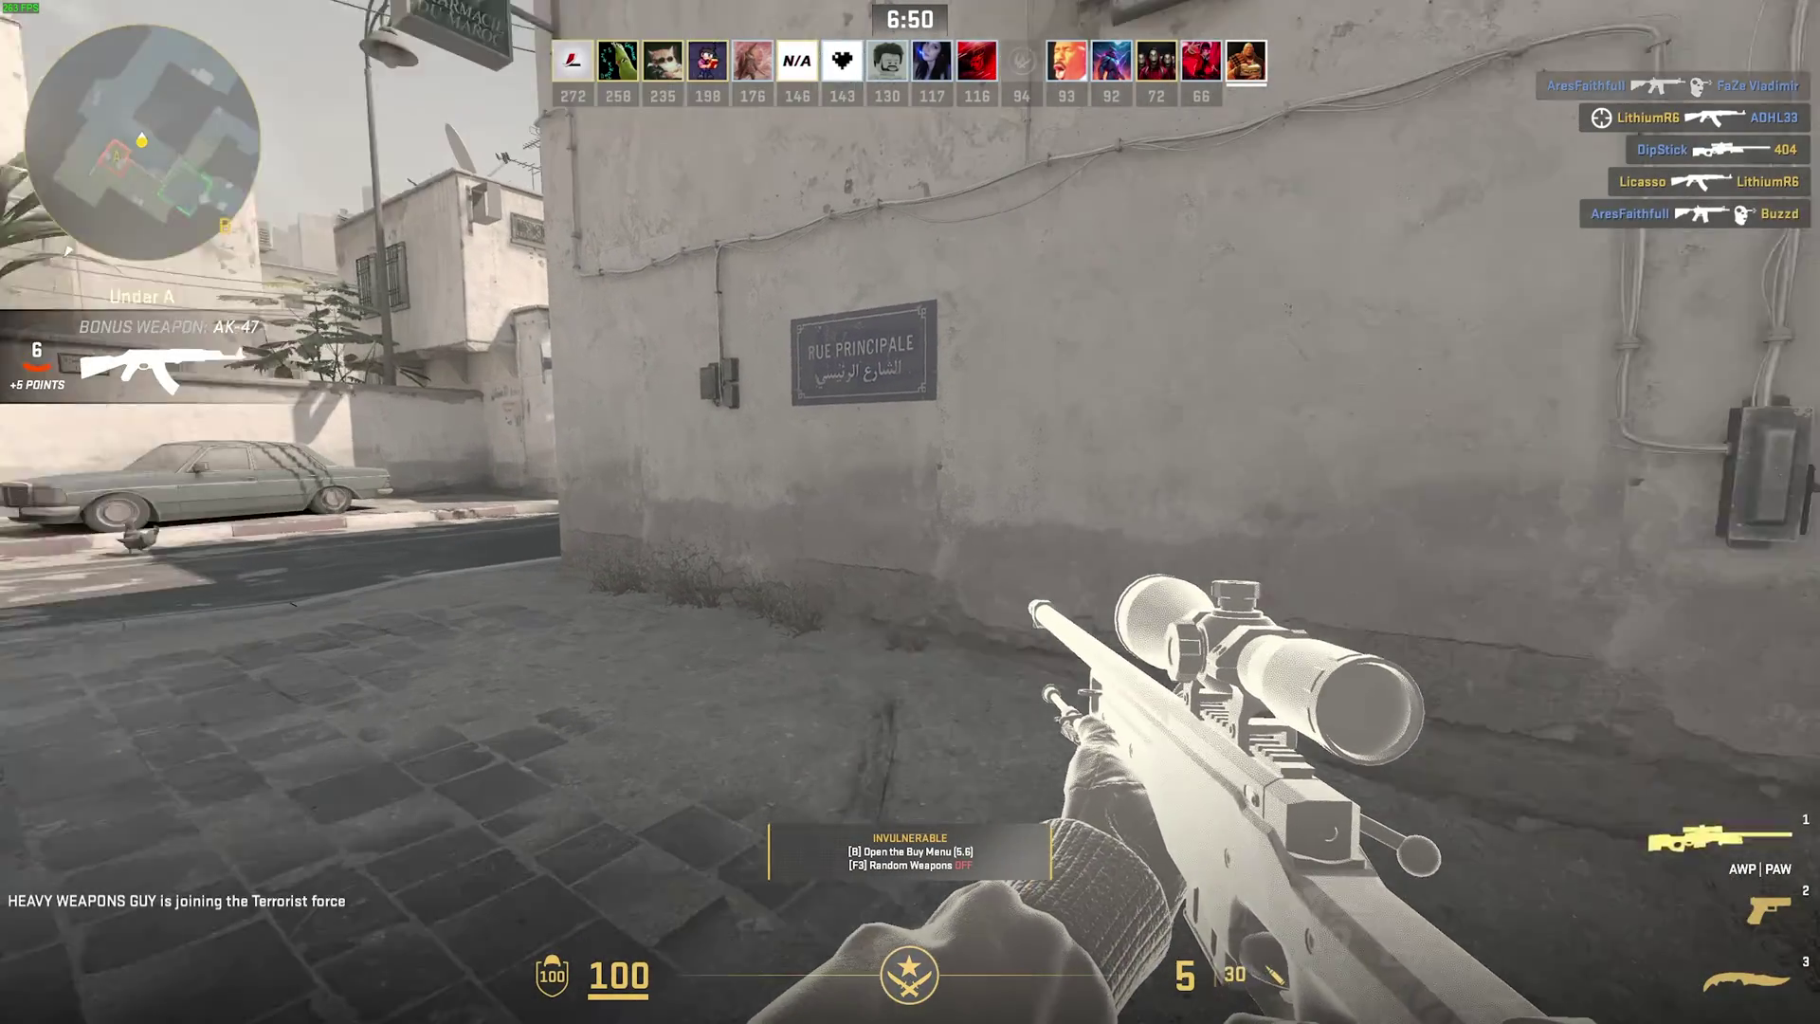
key(b)
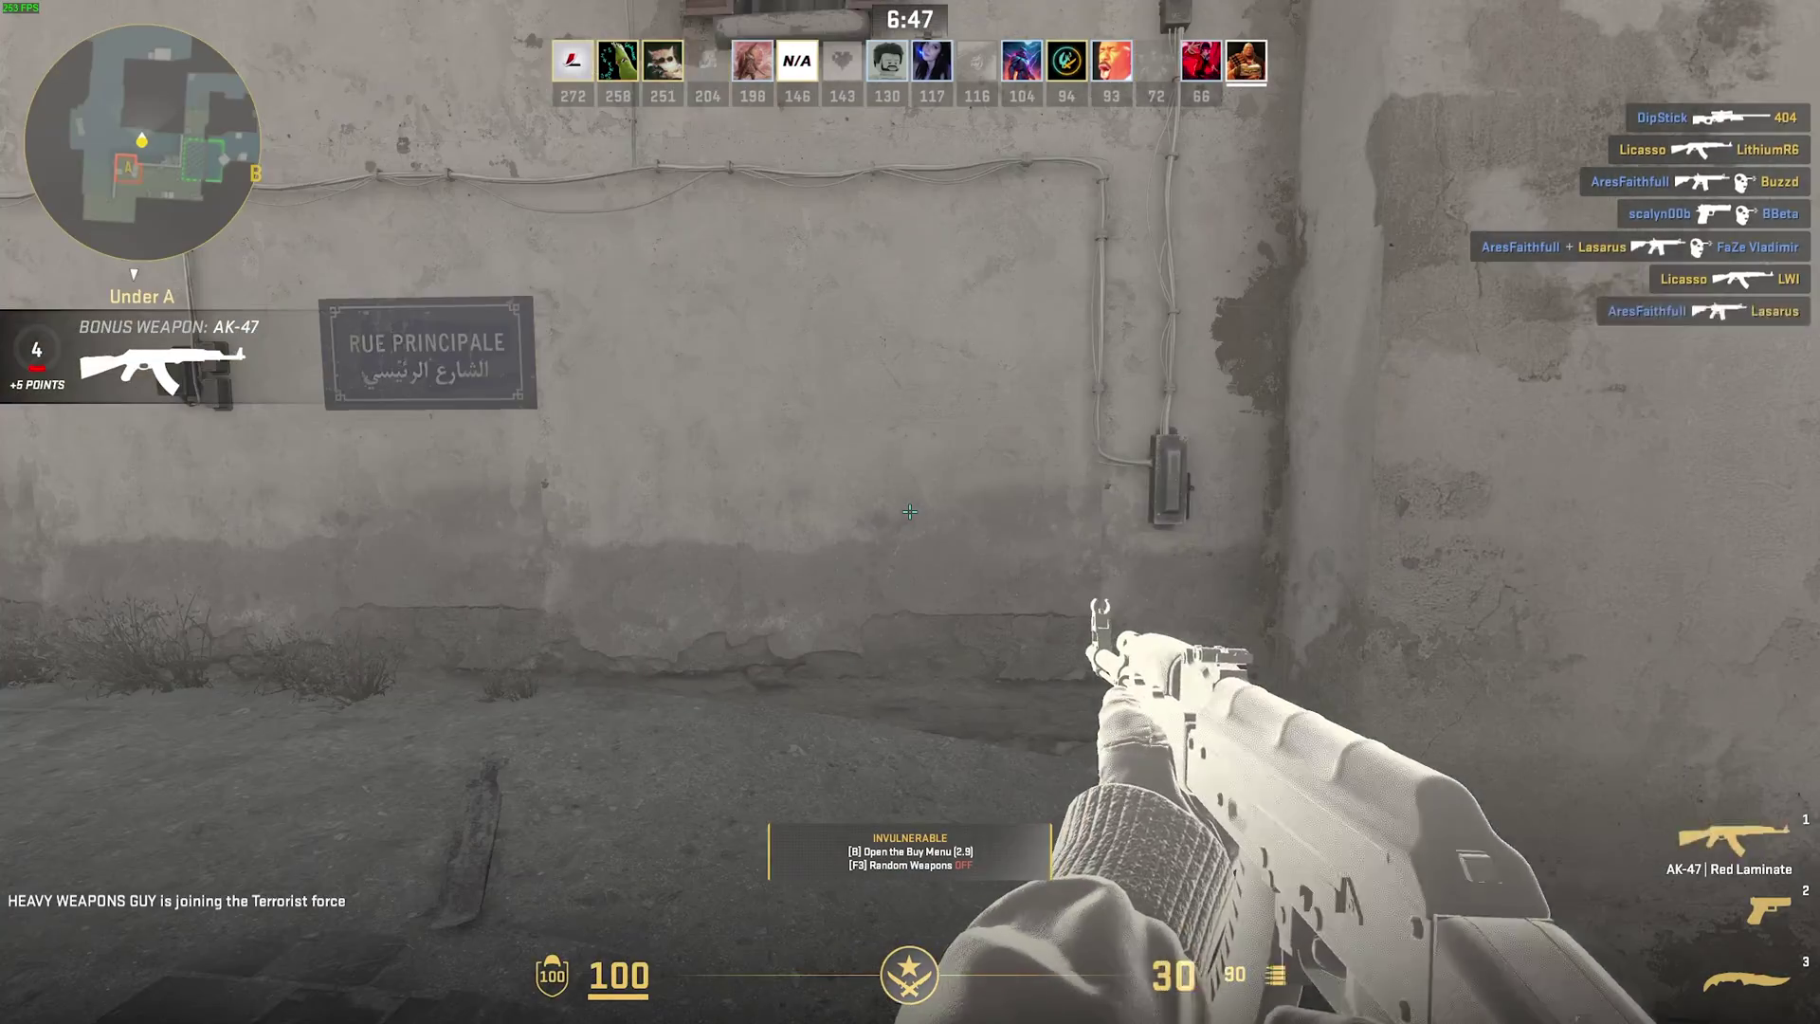
key(Tab)
key(b)
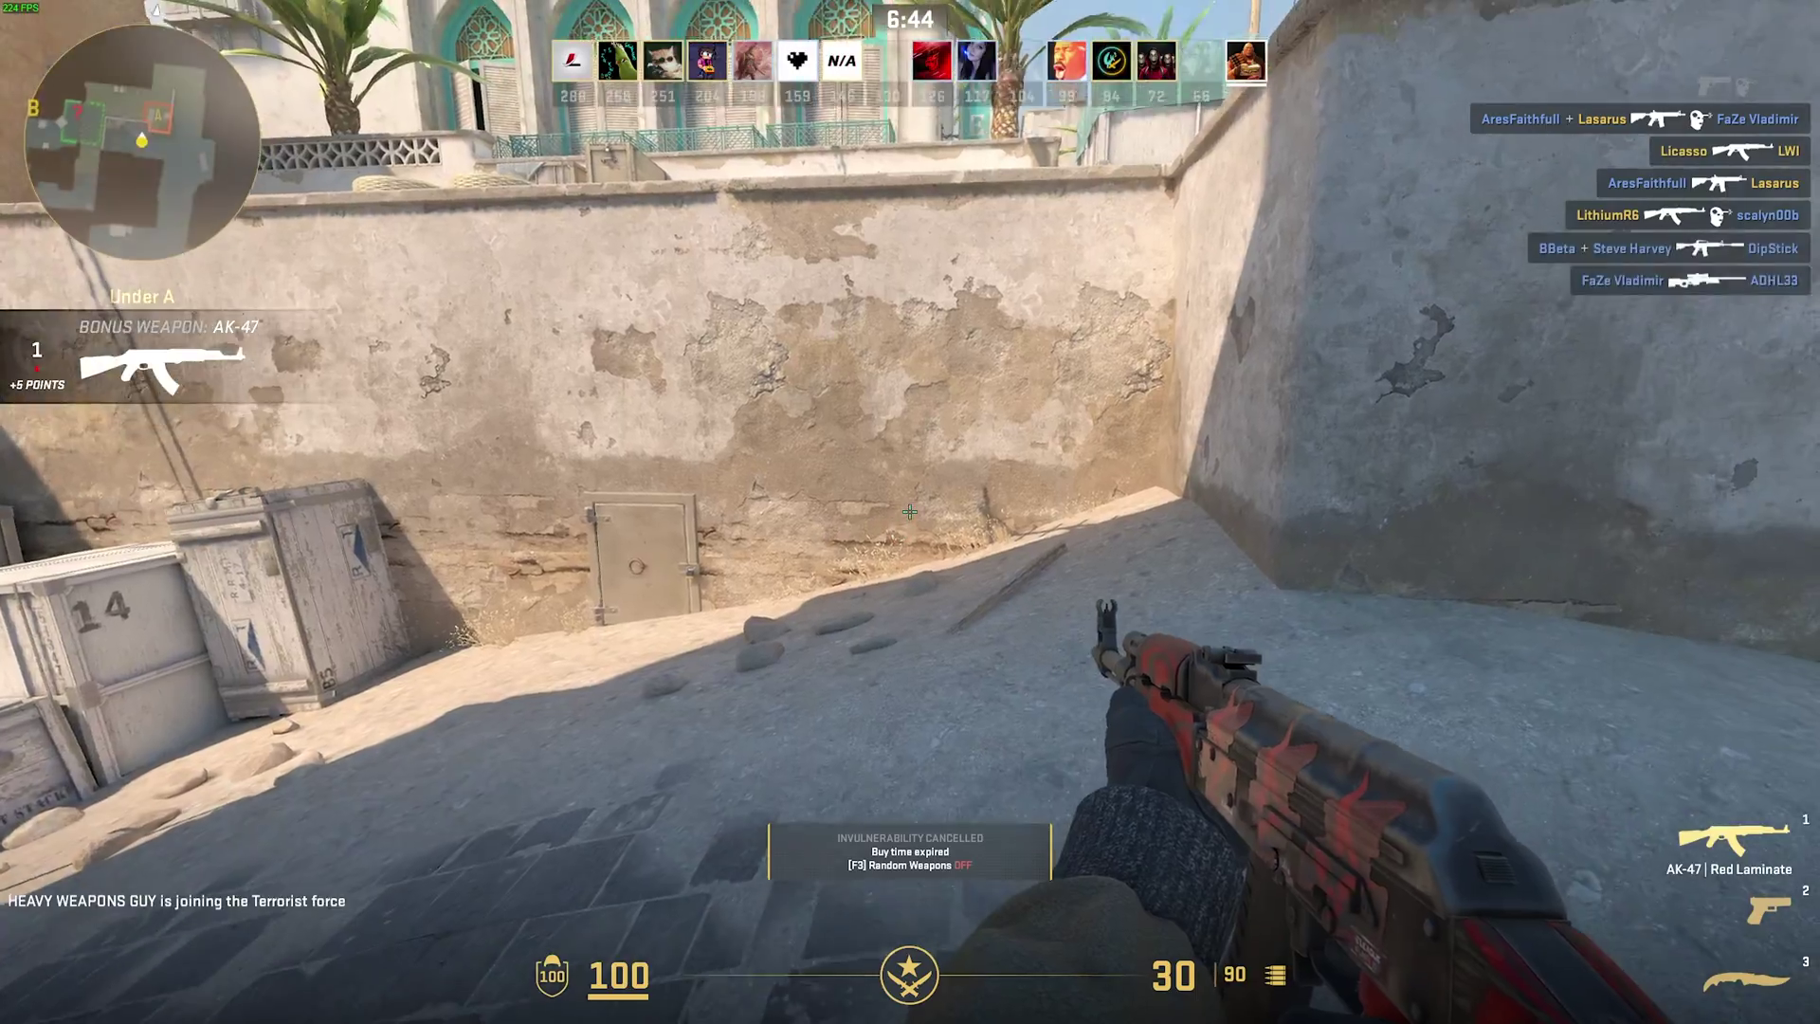
key(Tab)
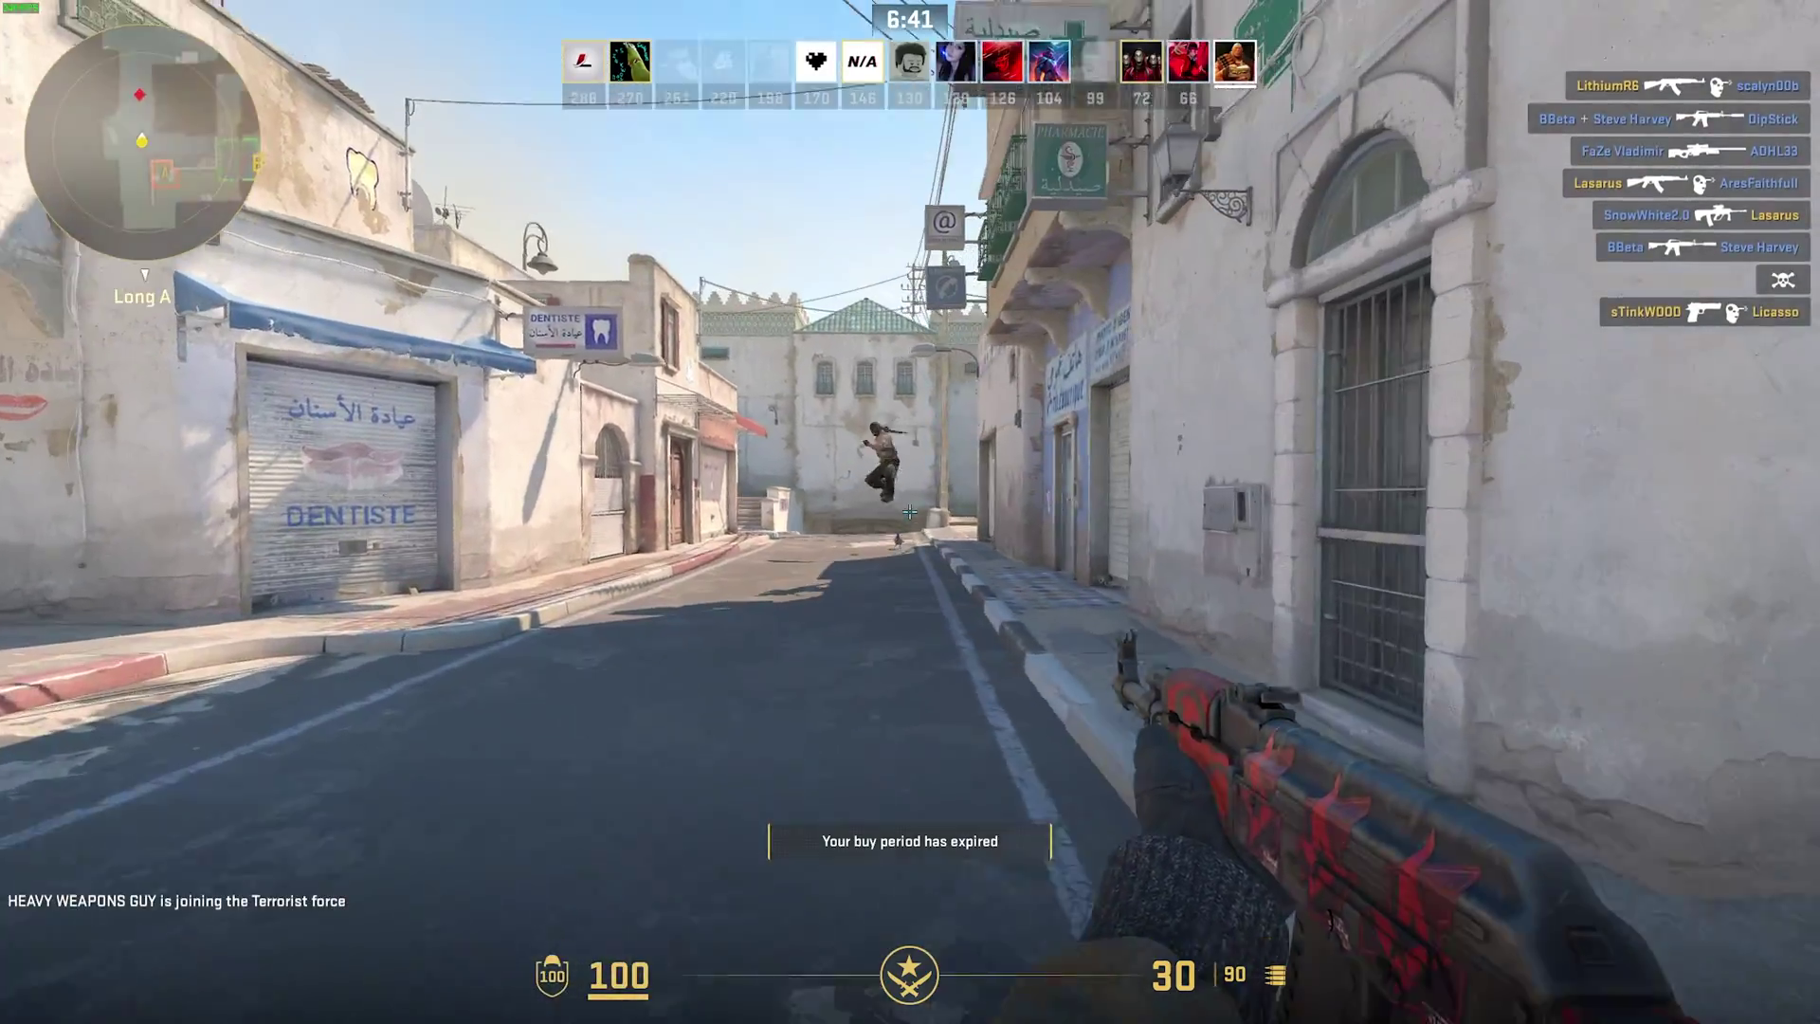
click(910, 512)
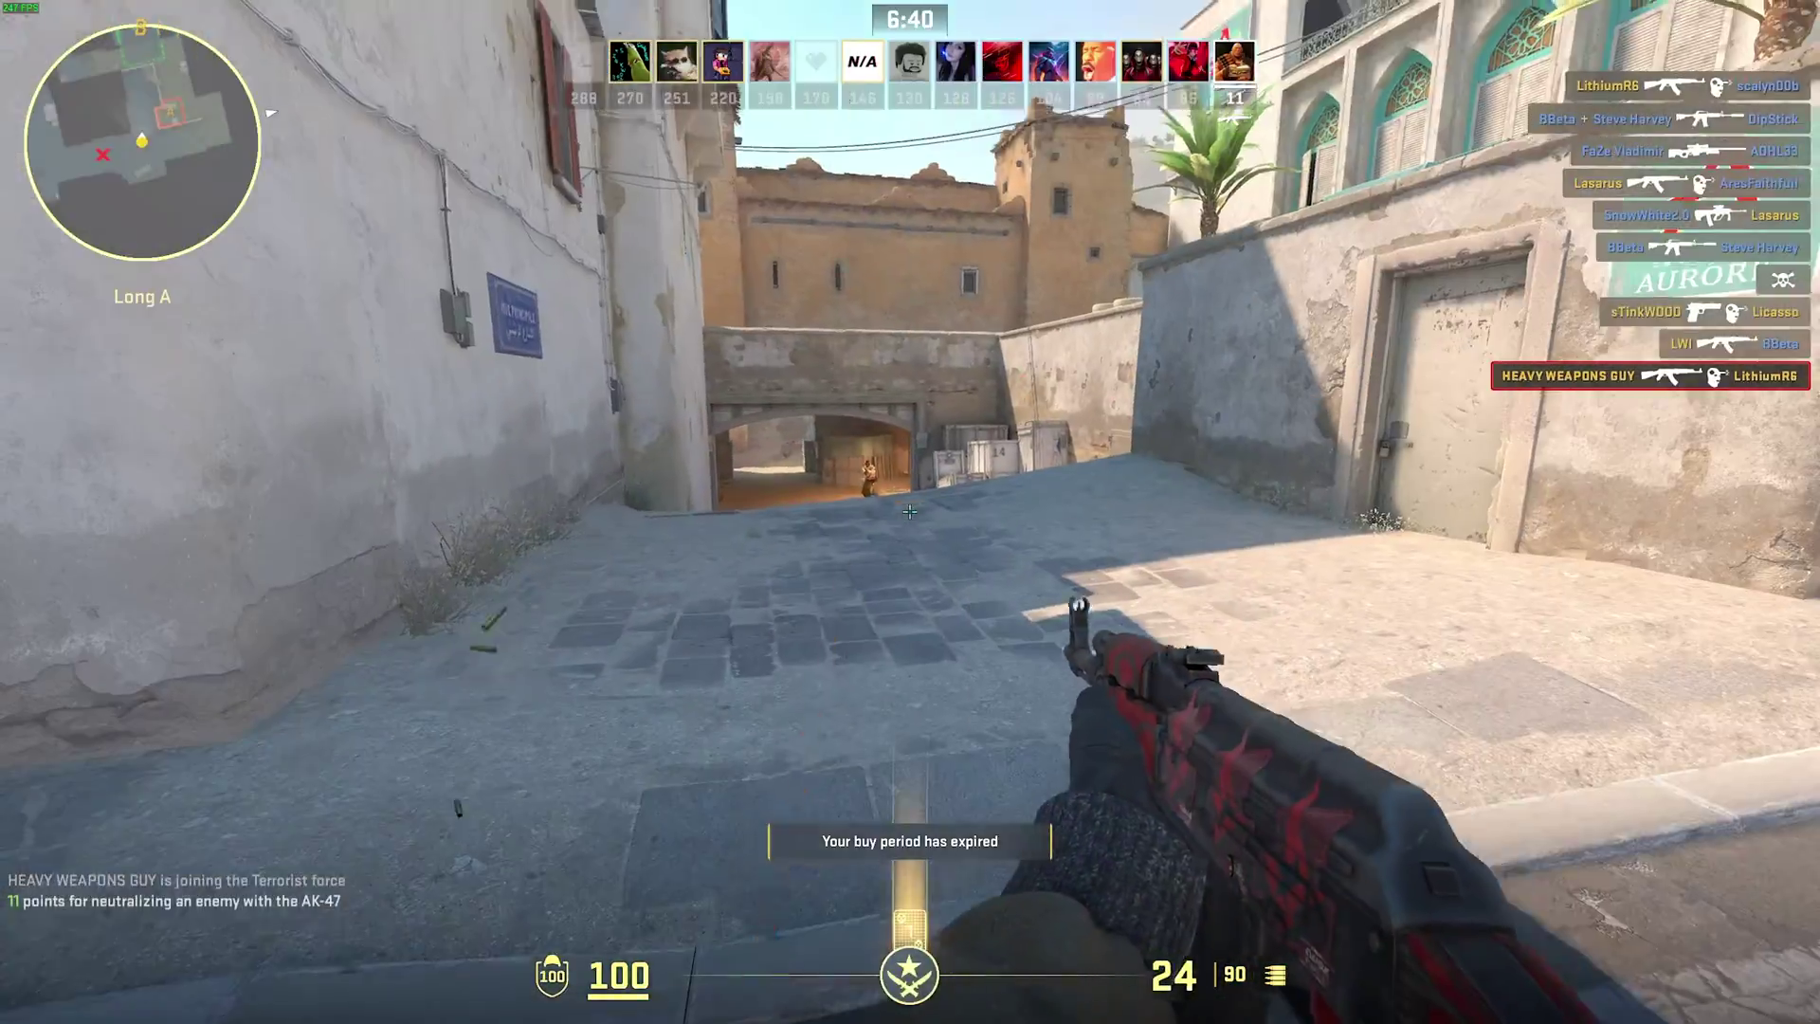
Leave the Deathmatch game and enter a Casual match with bots on Ancient.
key(Escape)
click(857, 303)
click(1147, 581)
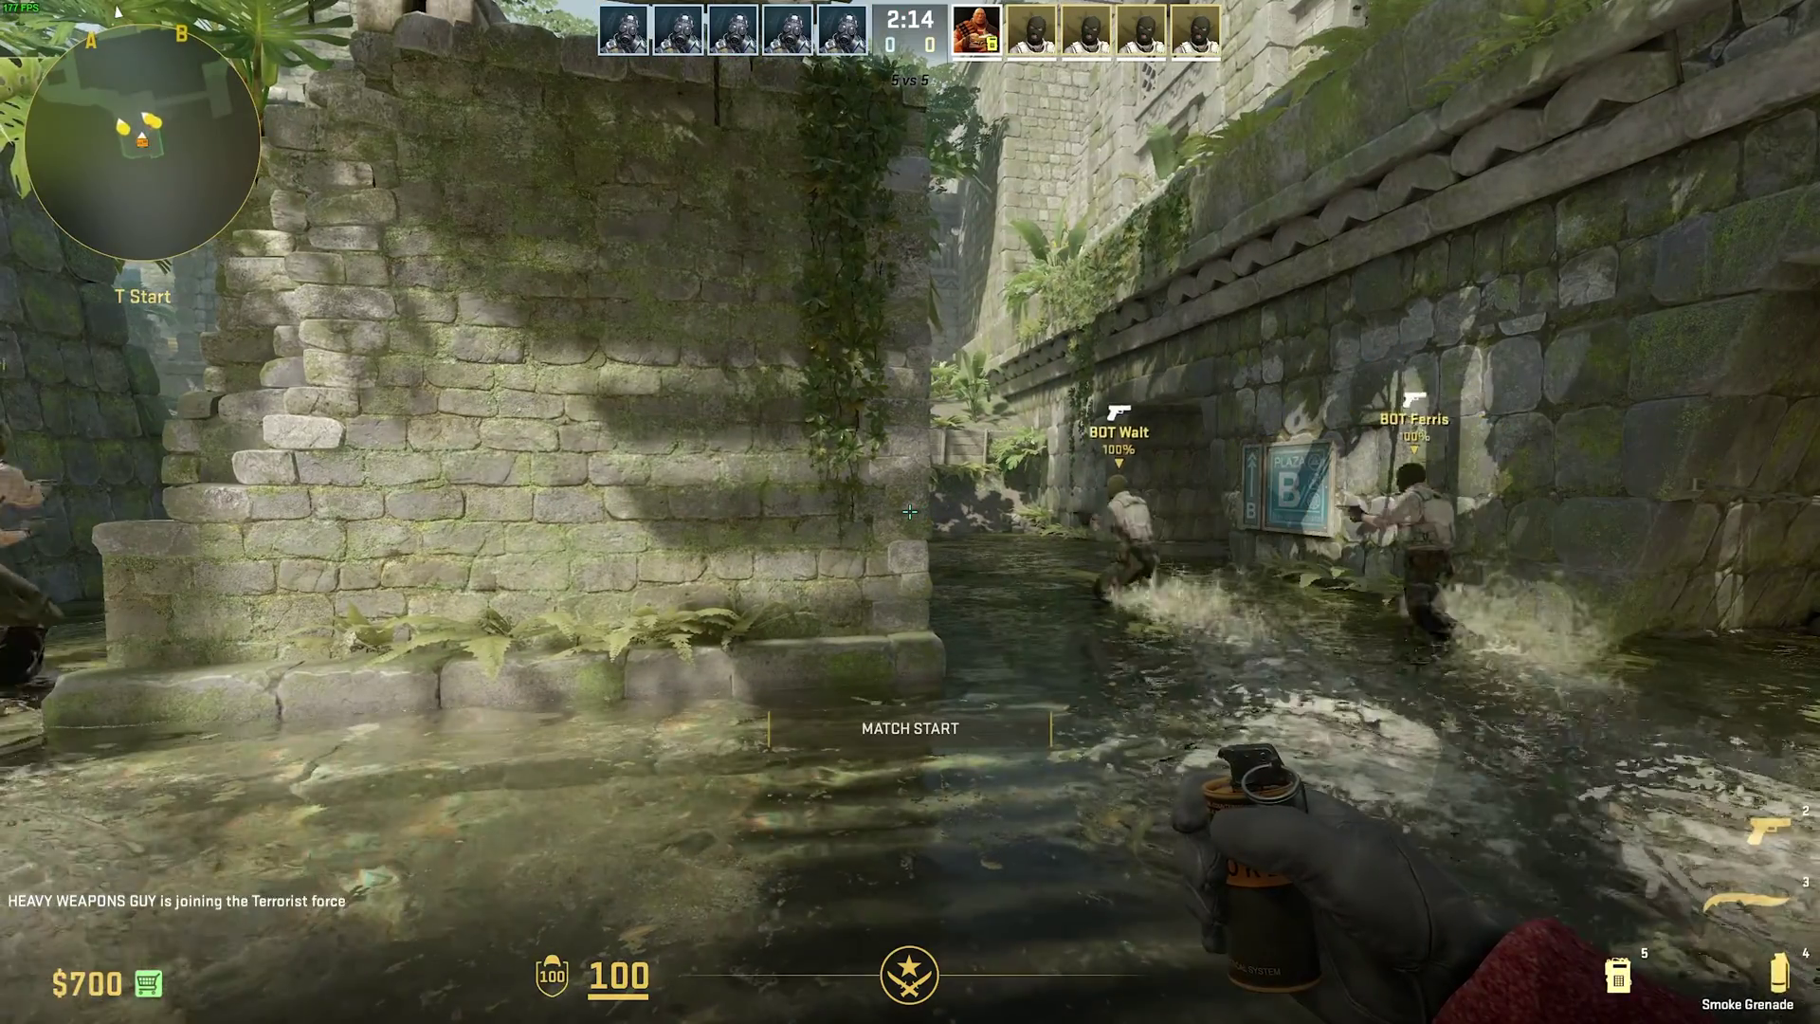
Test the combined grenade binds at the match start, switch back to the pistol, and view the scoreboard.
key(4)
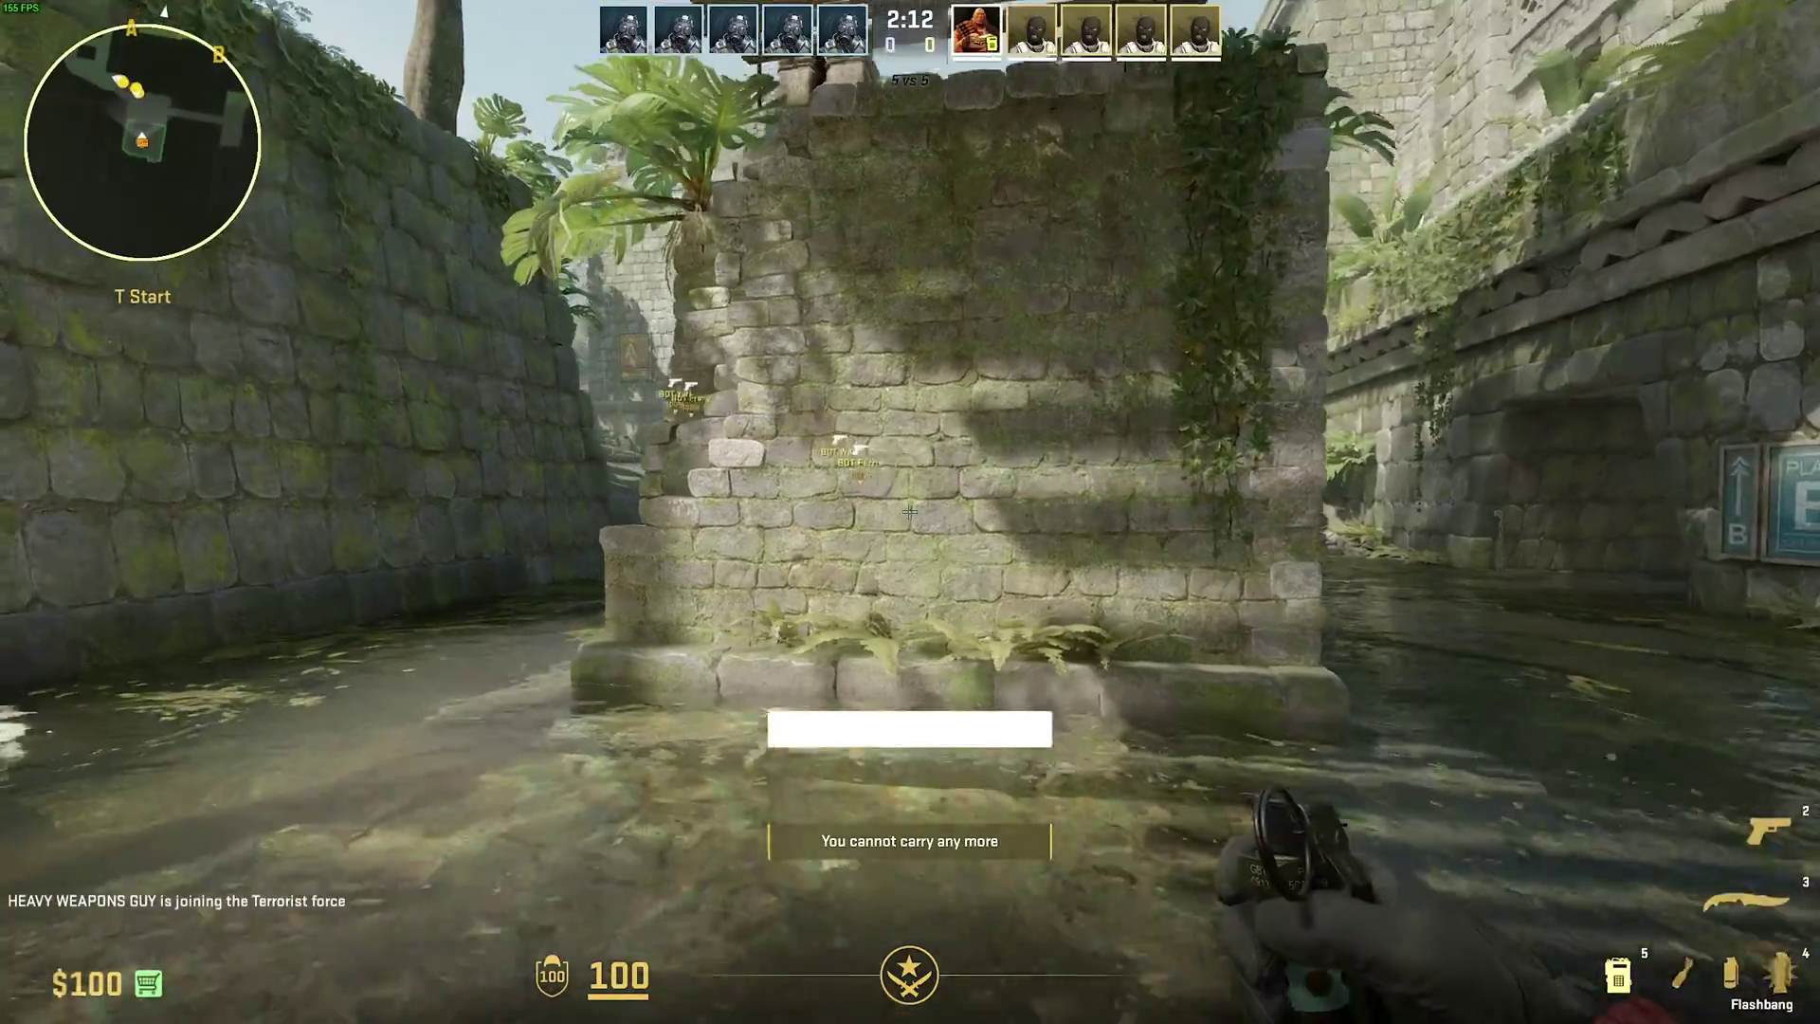
key(Tab)
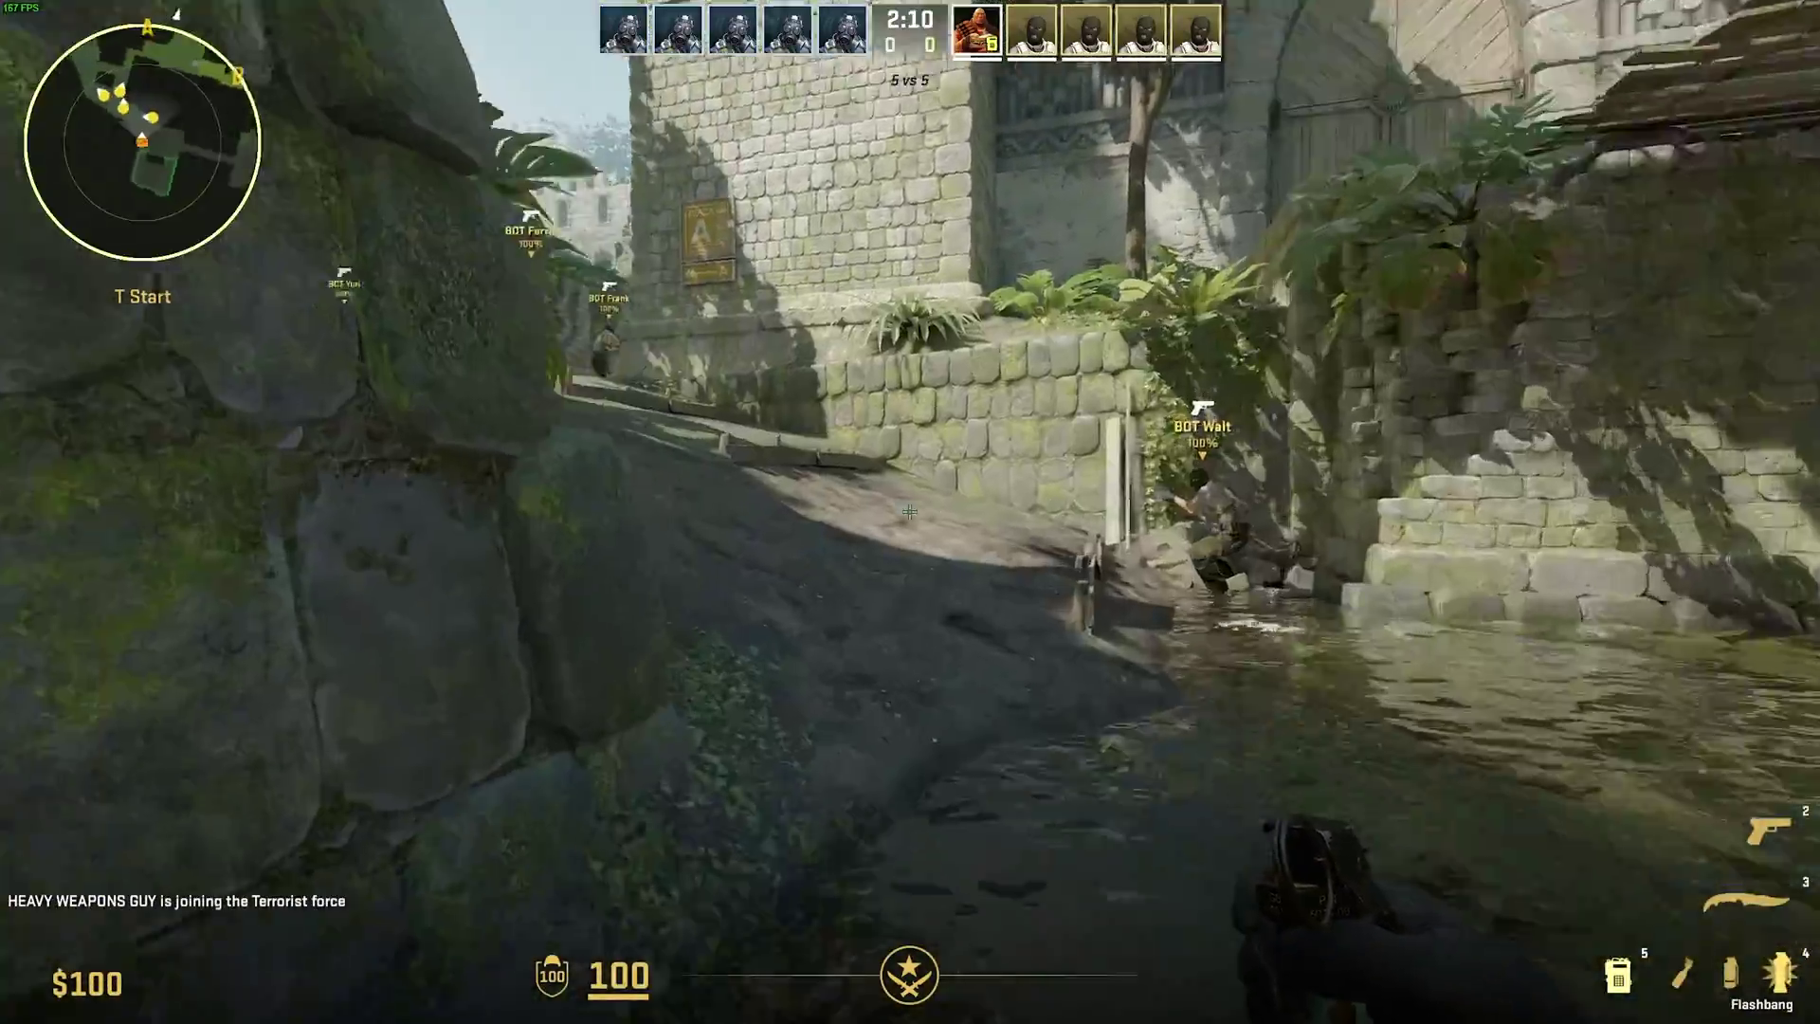
key(Tab)
key(2)
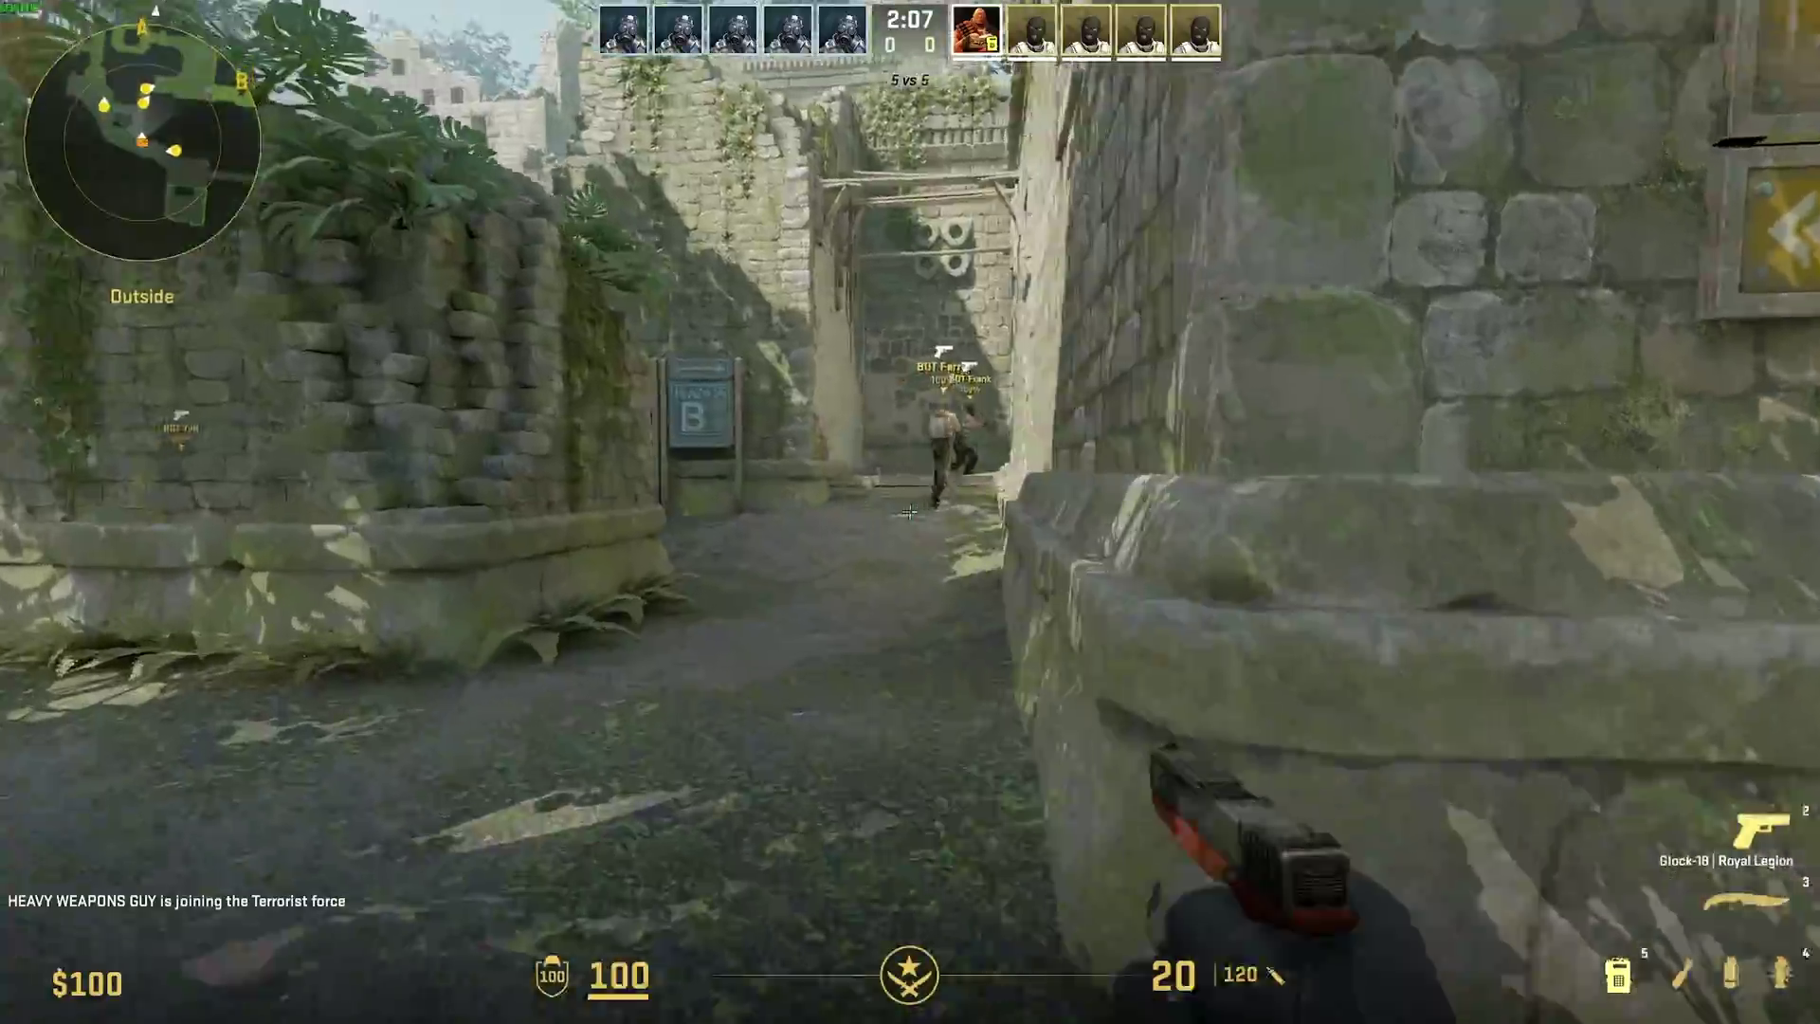
key(Tab)
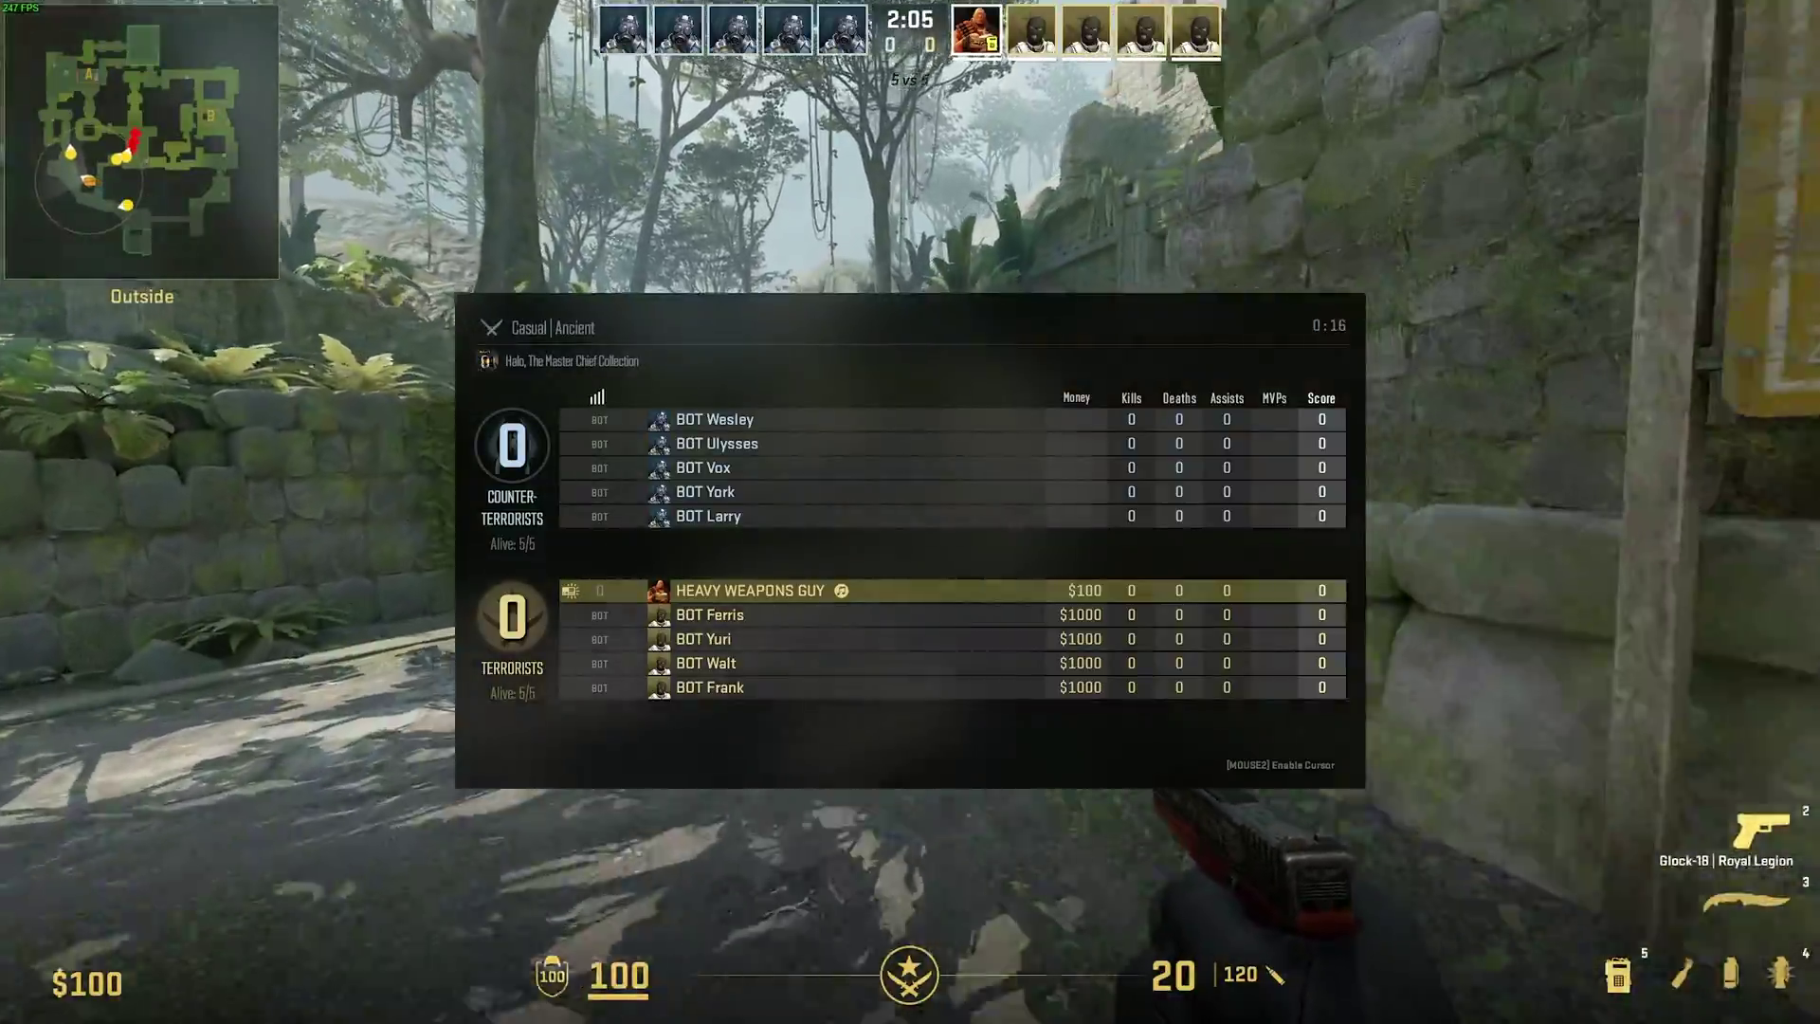
Refund the flashbang, smoke grenade and Molotov one by one in the buy menu, and switch to the pistol.
key(w)
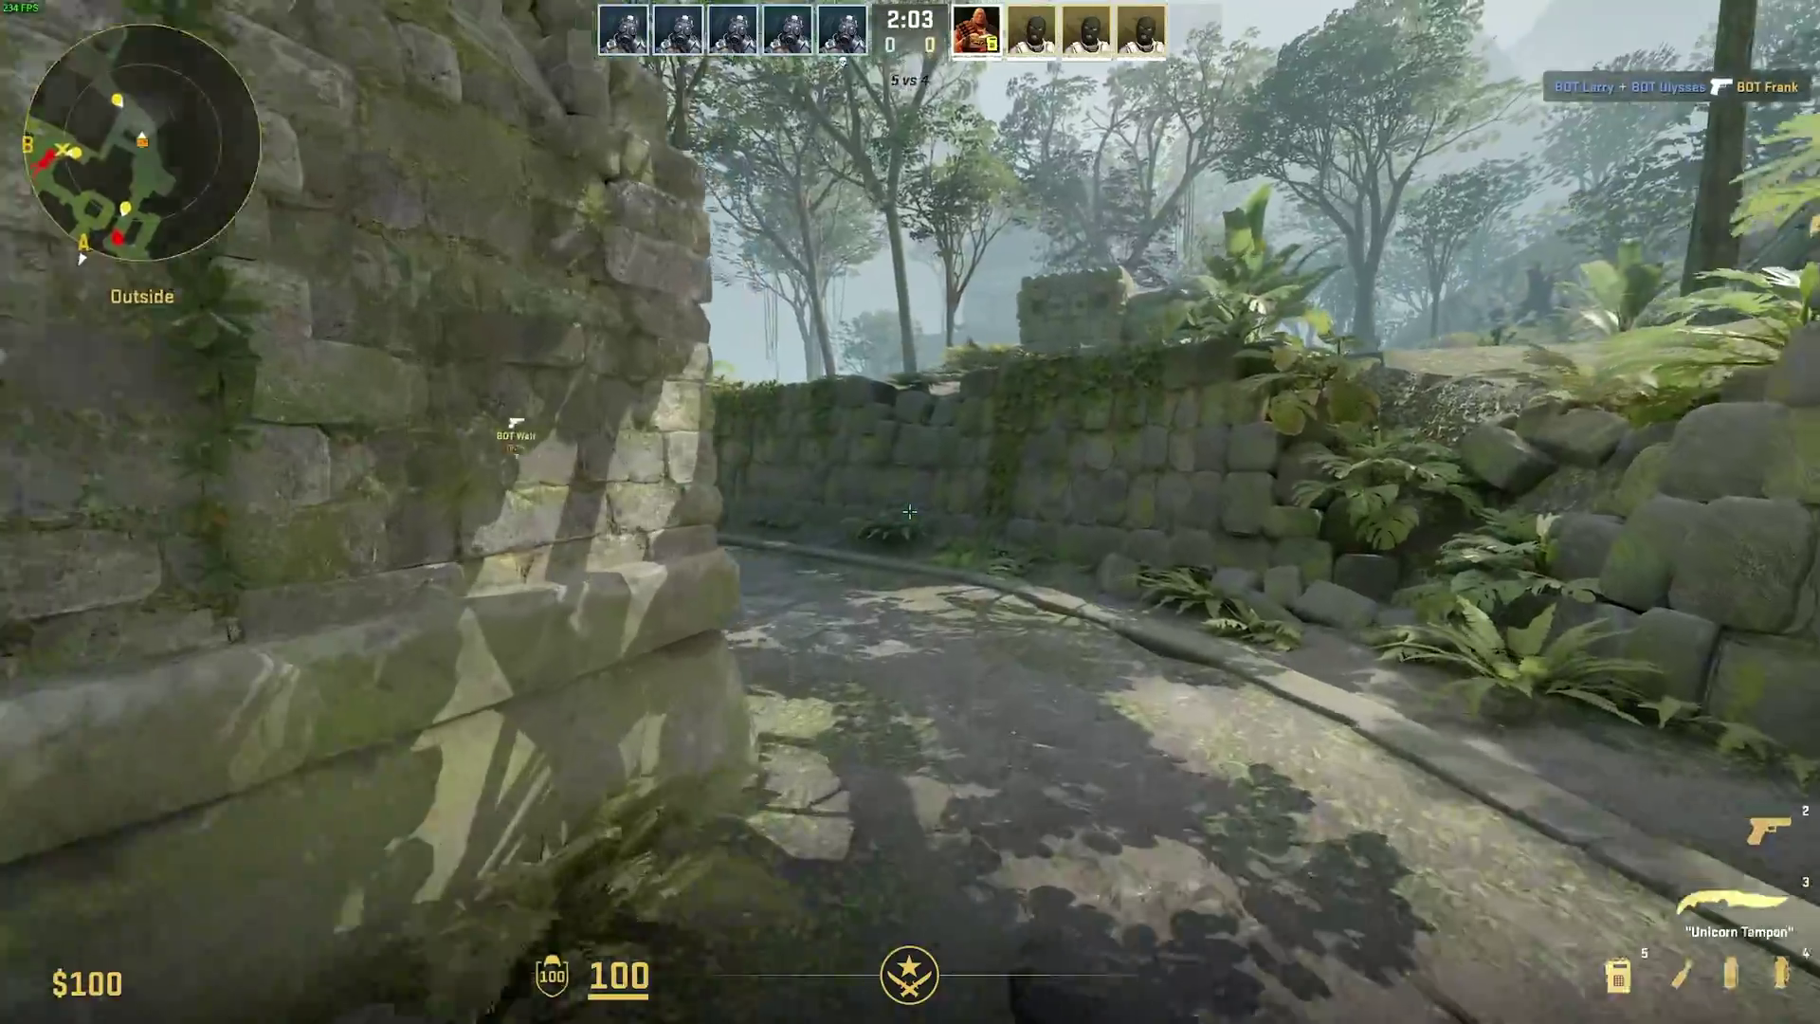
key(w)
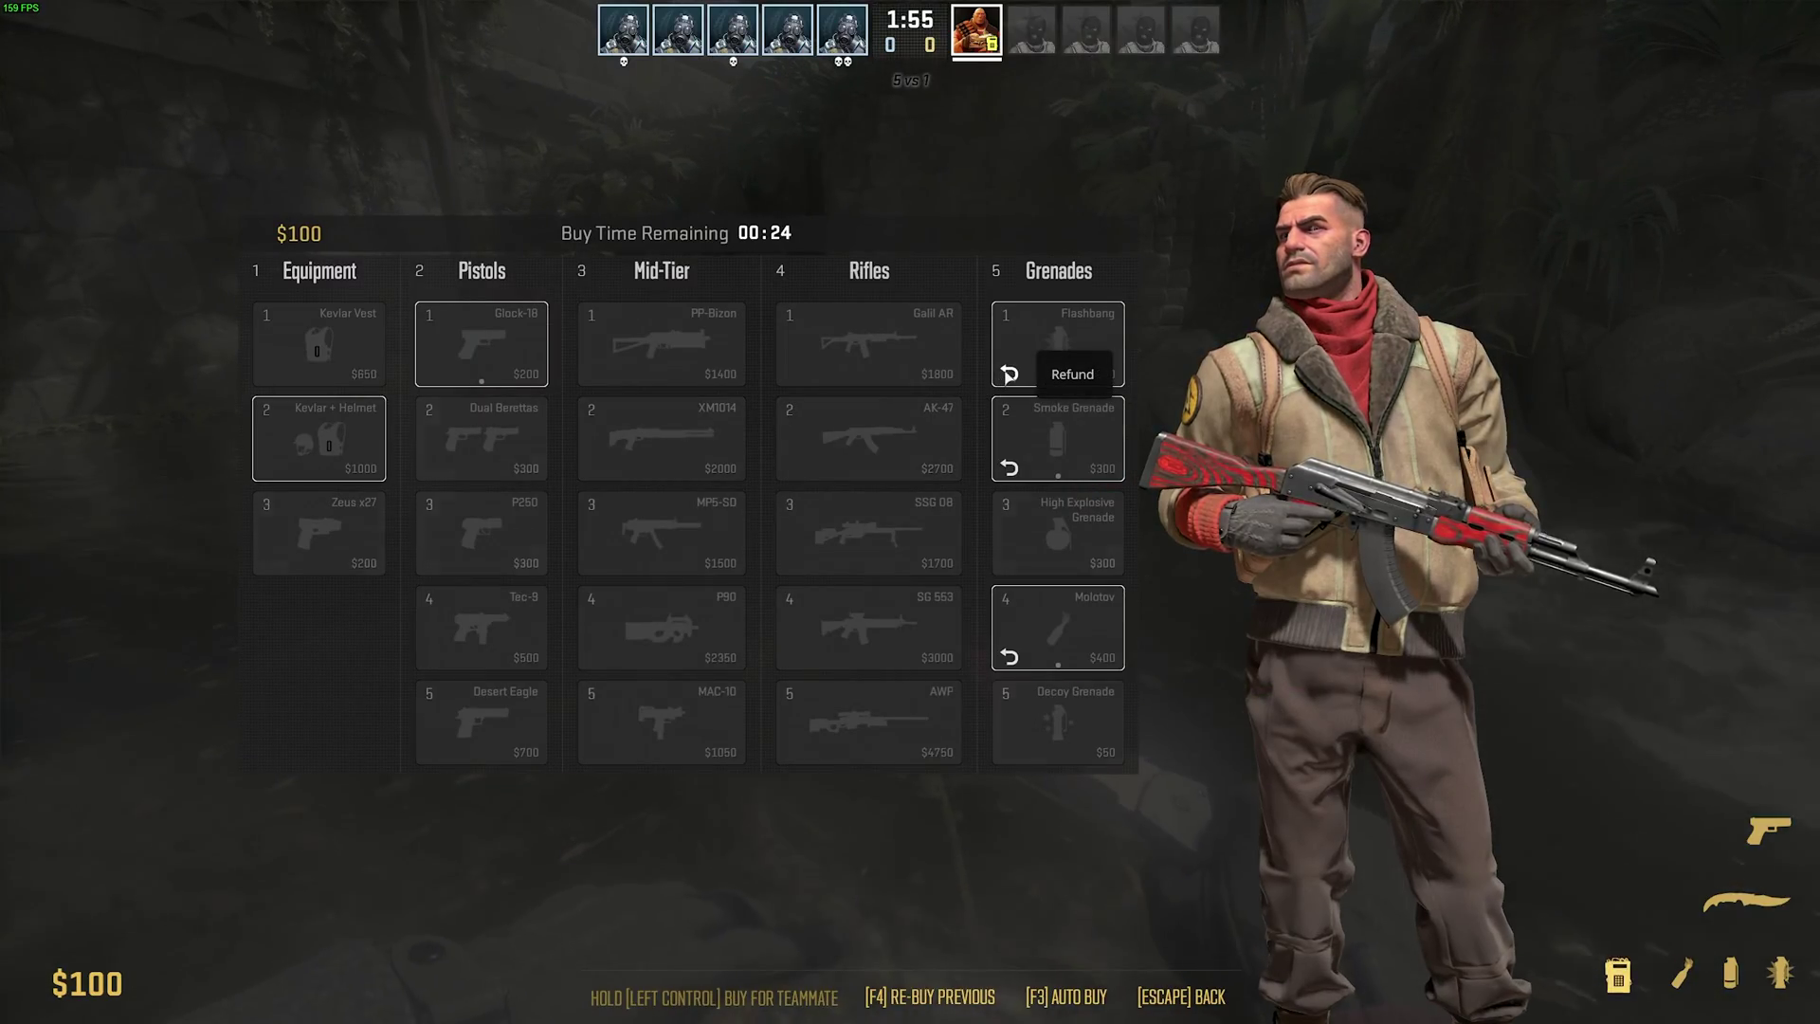
click(1007, 375)
click(1007, 468)
click(1008, 658)
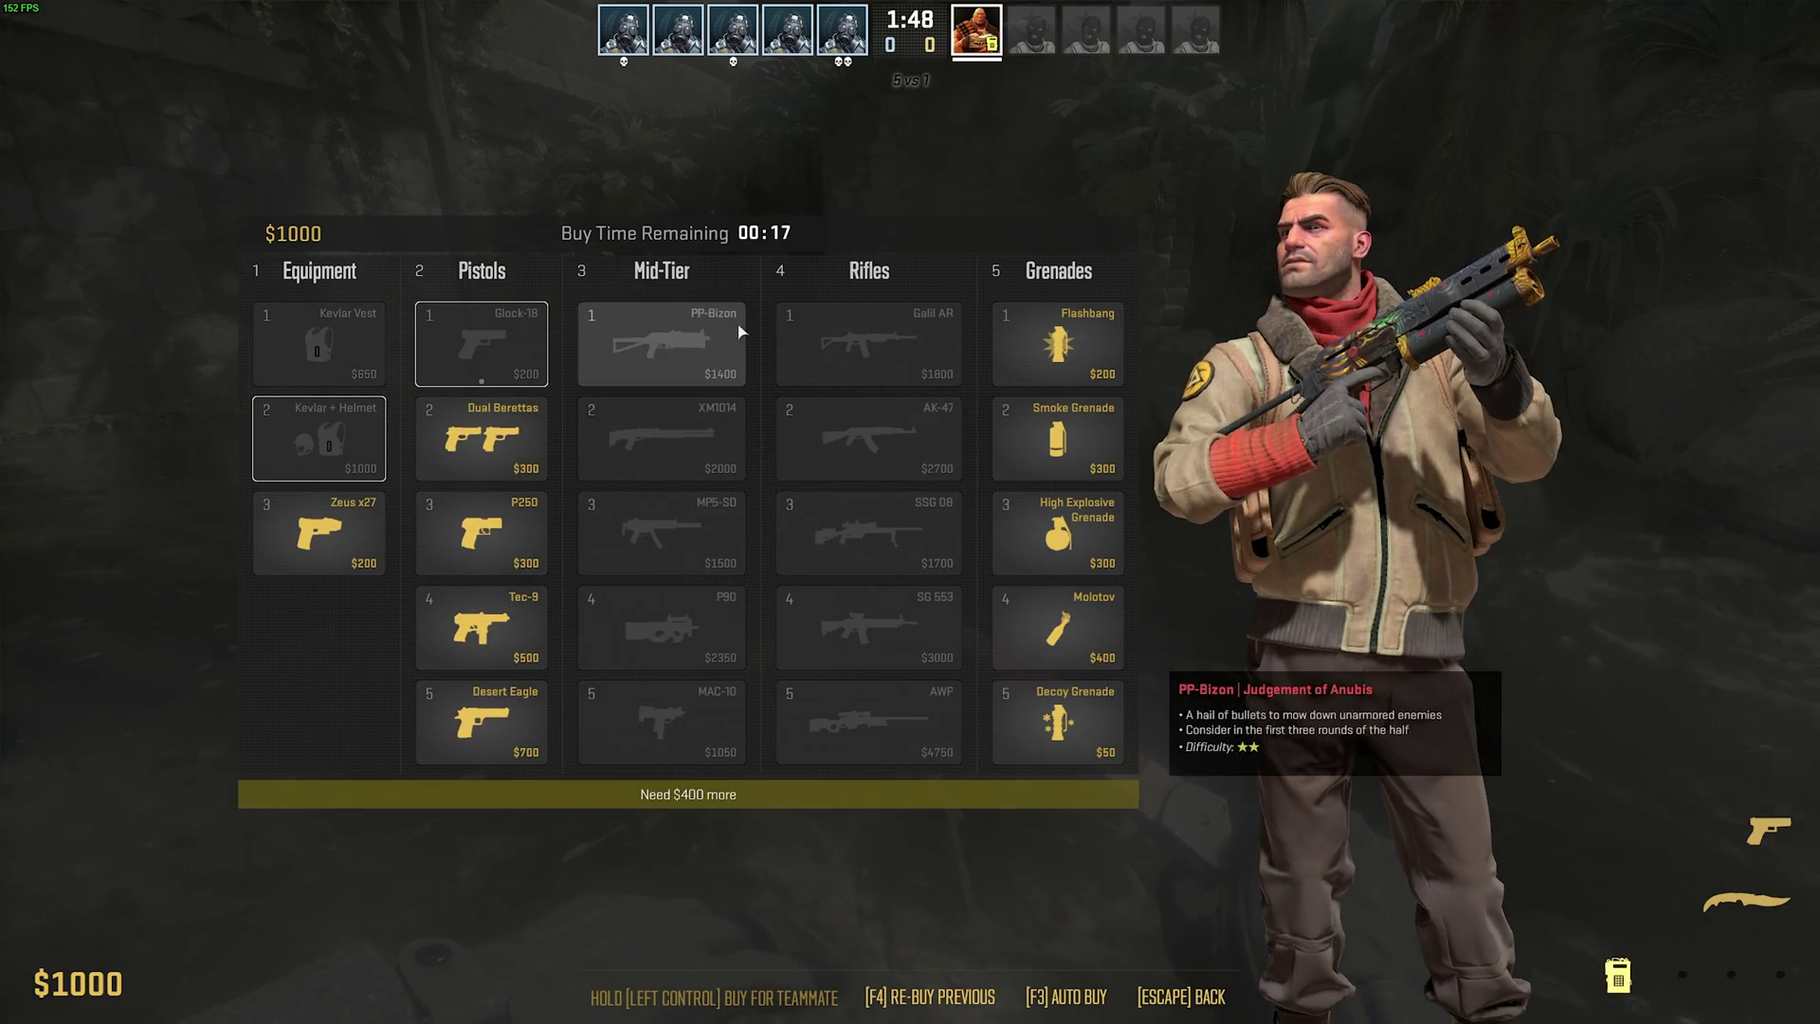
key(Escape)
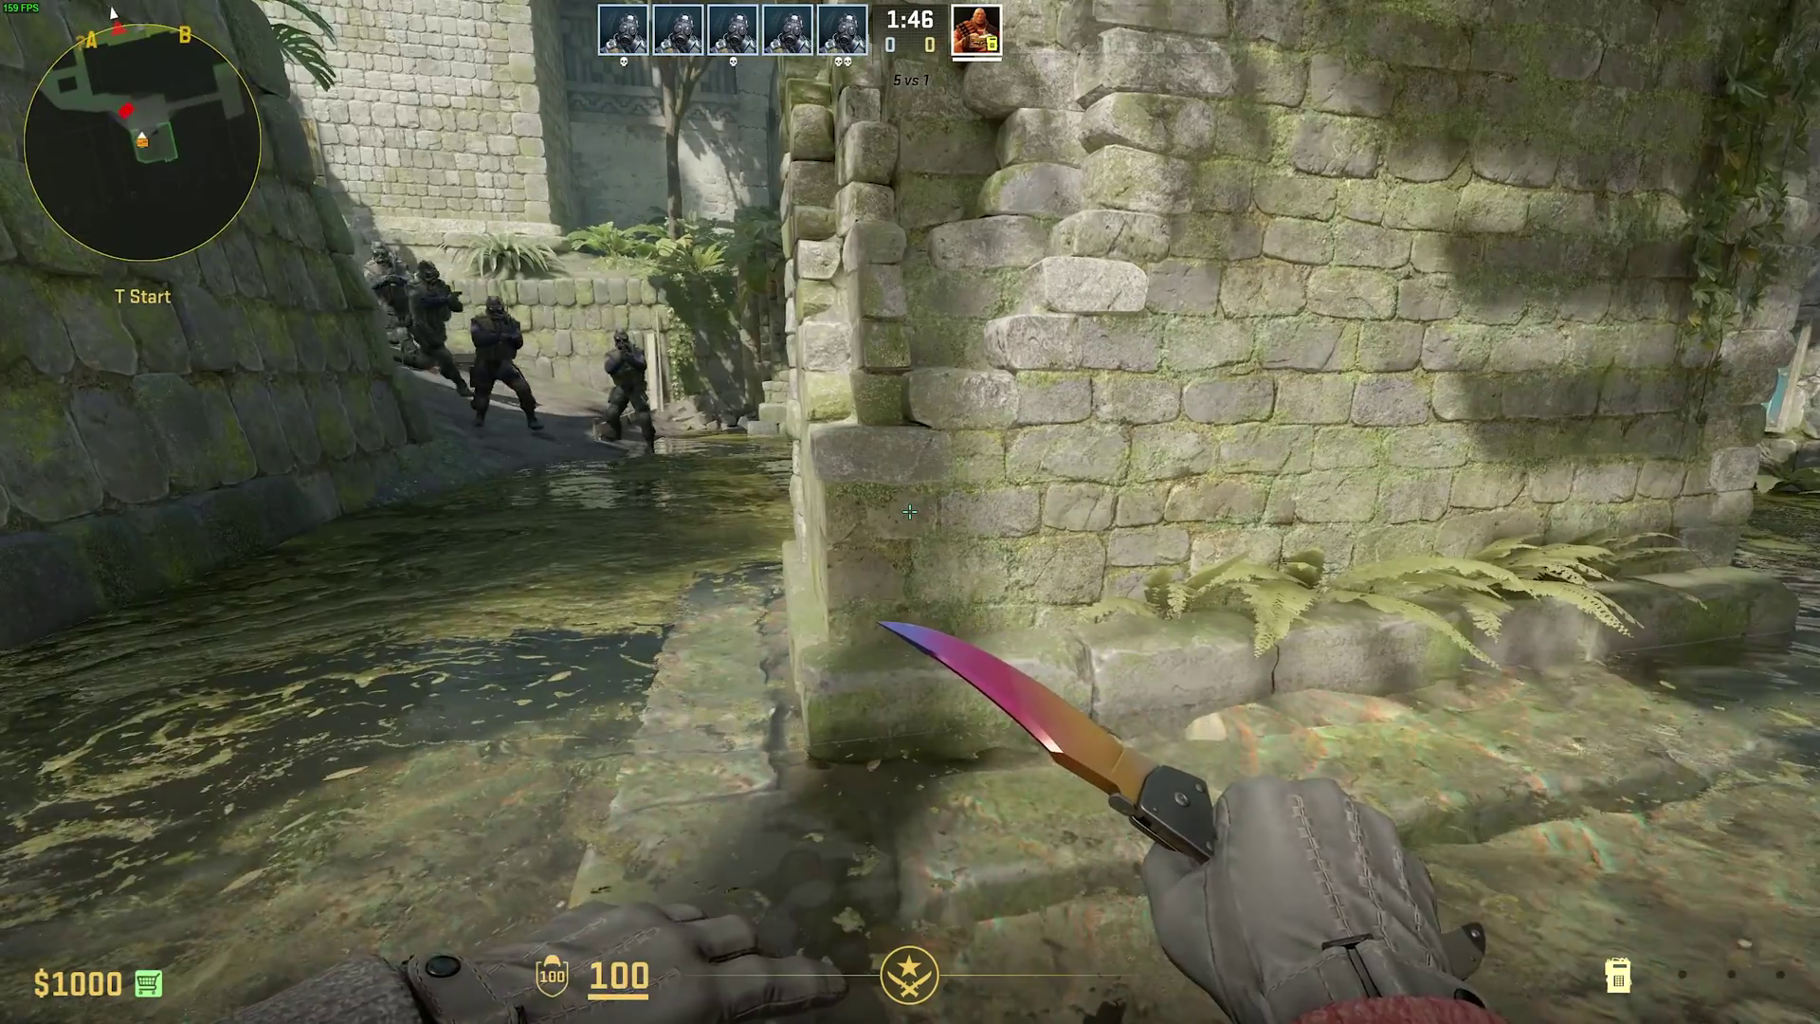
key(2)
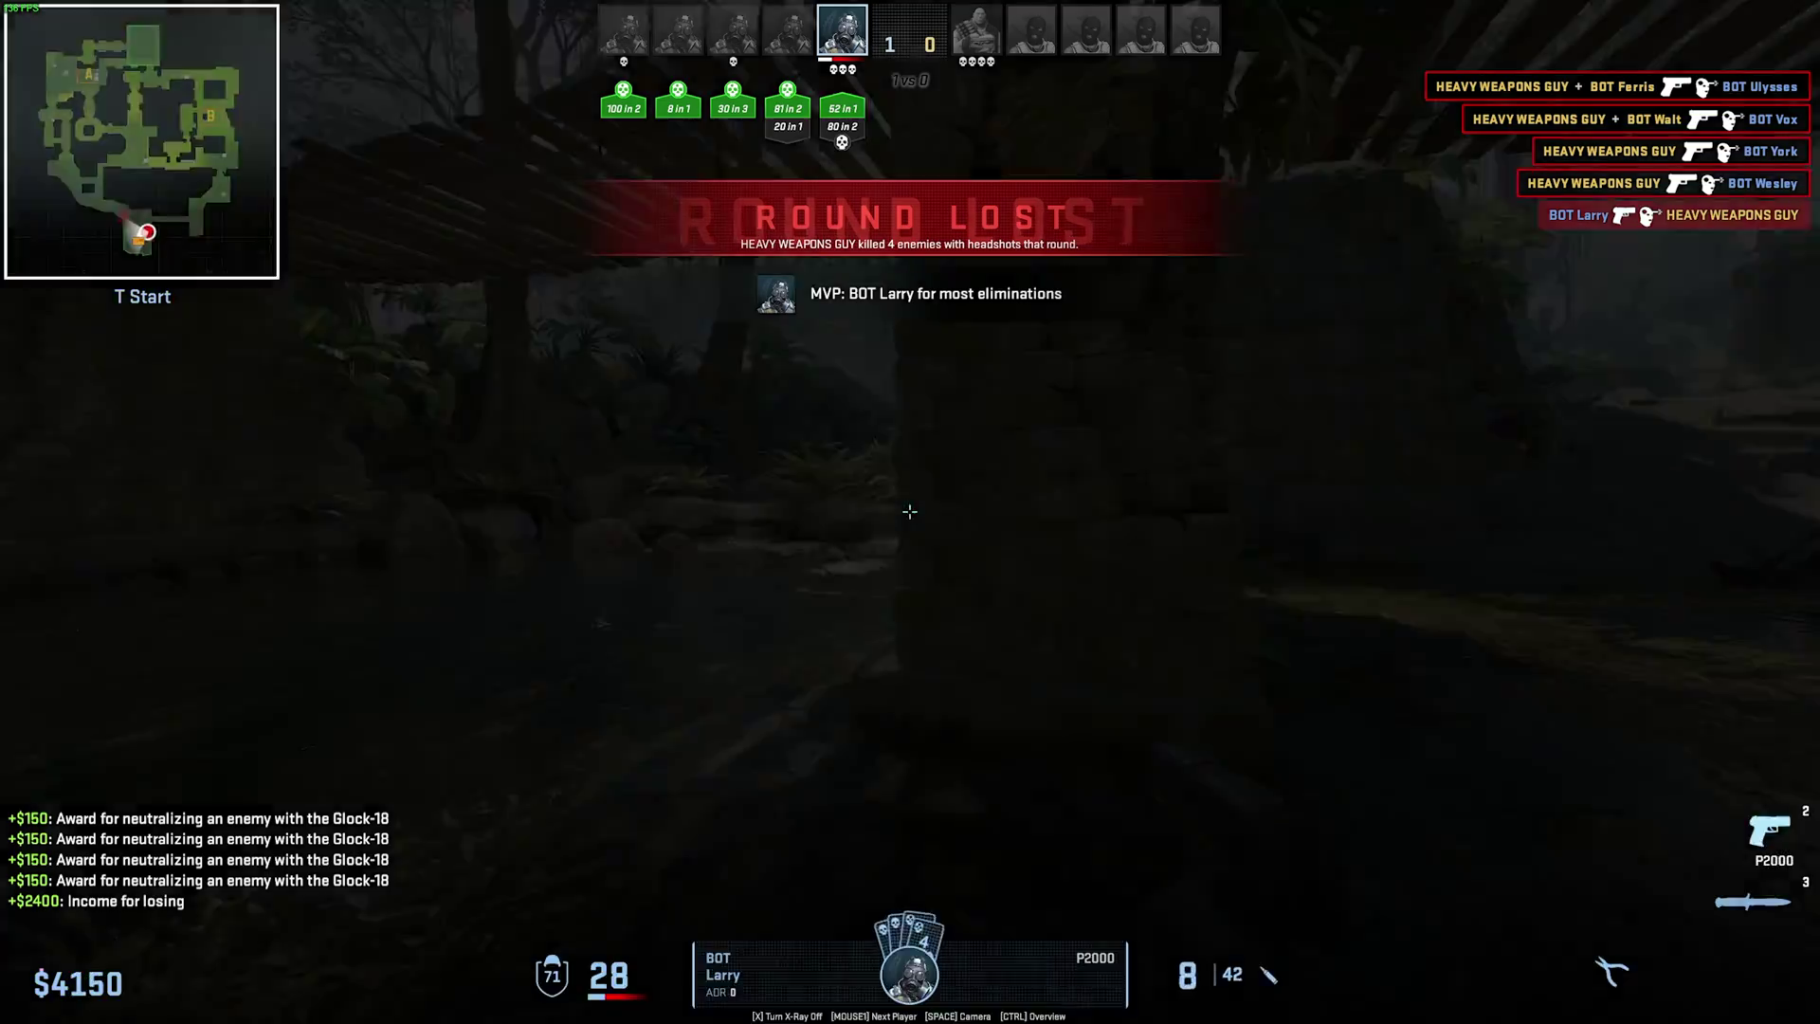
Paste the "refundall" alias with its chain of sellback commands into the developer console.
key(grave)
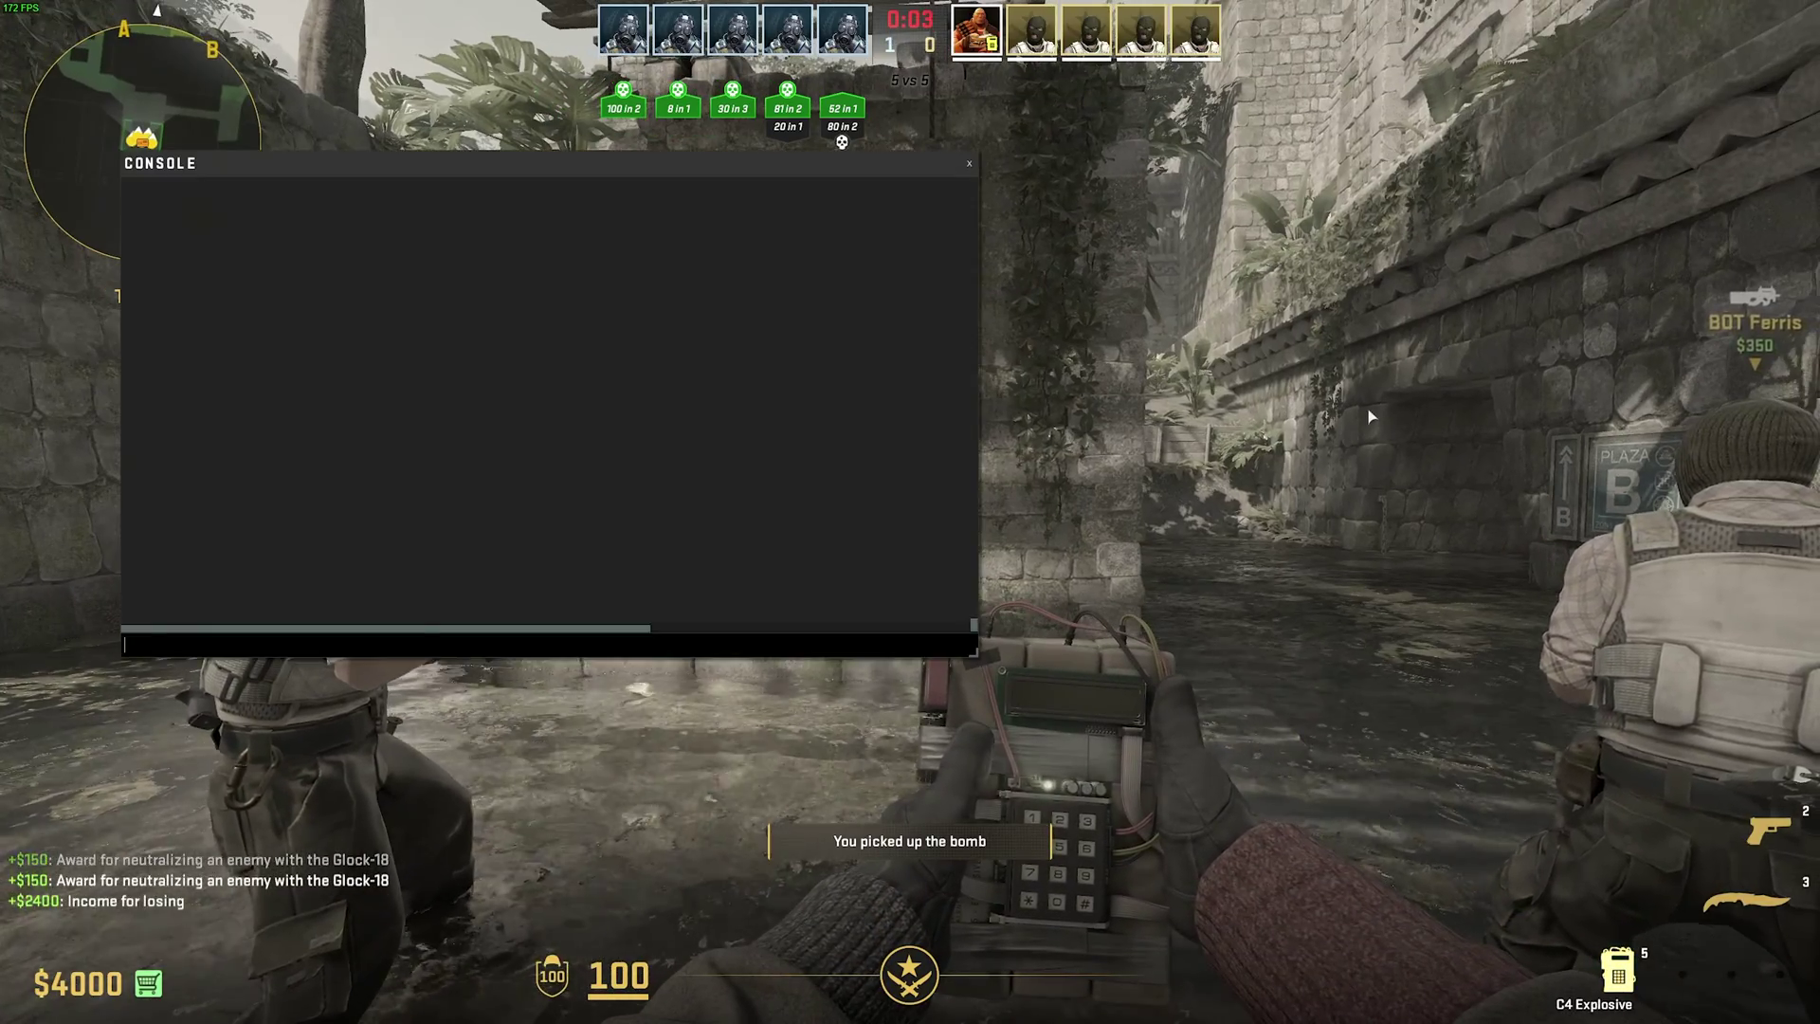
key(ctrl+v)
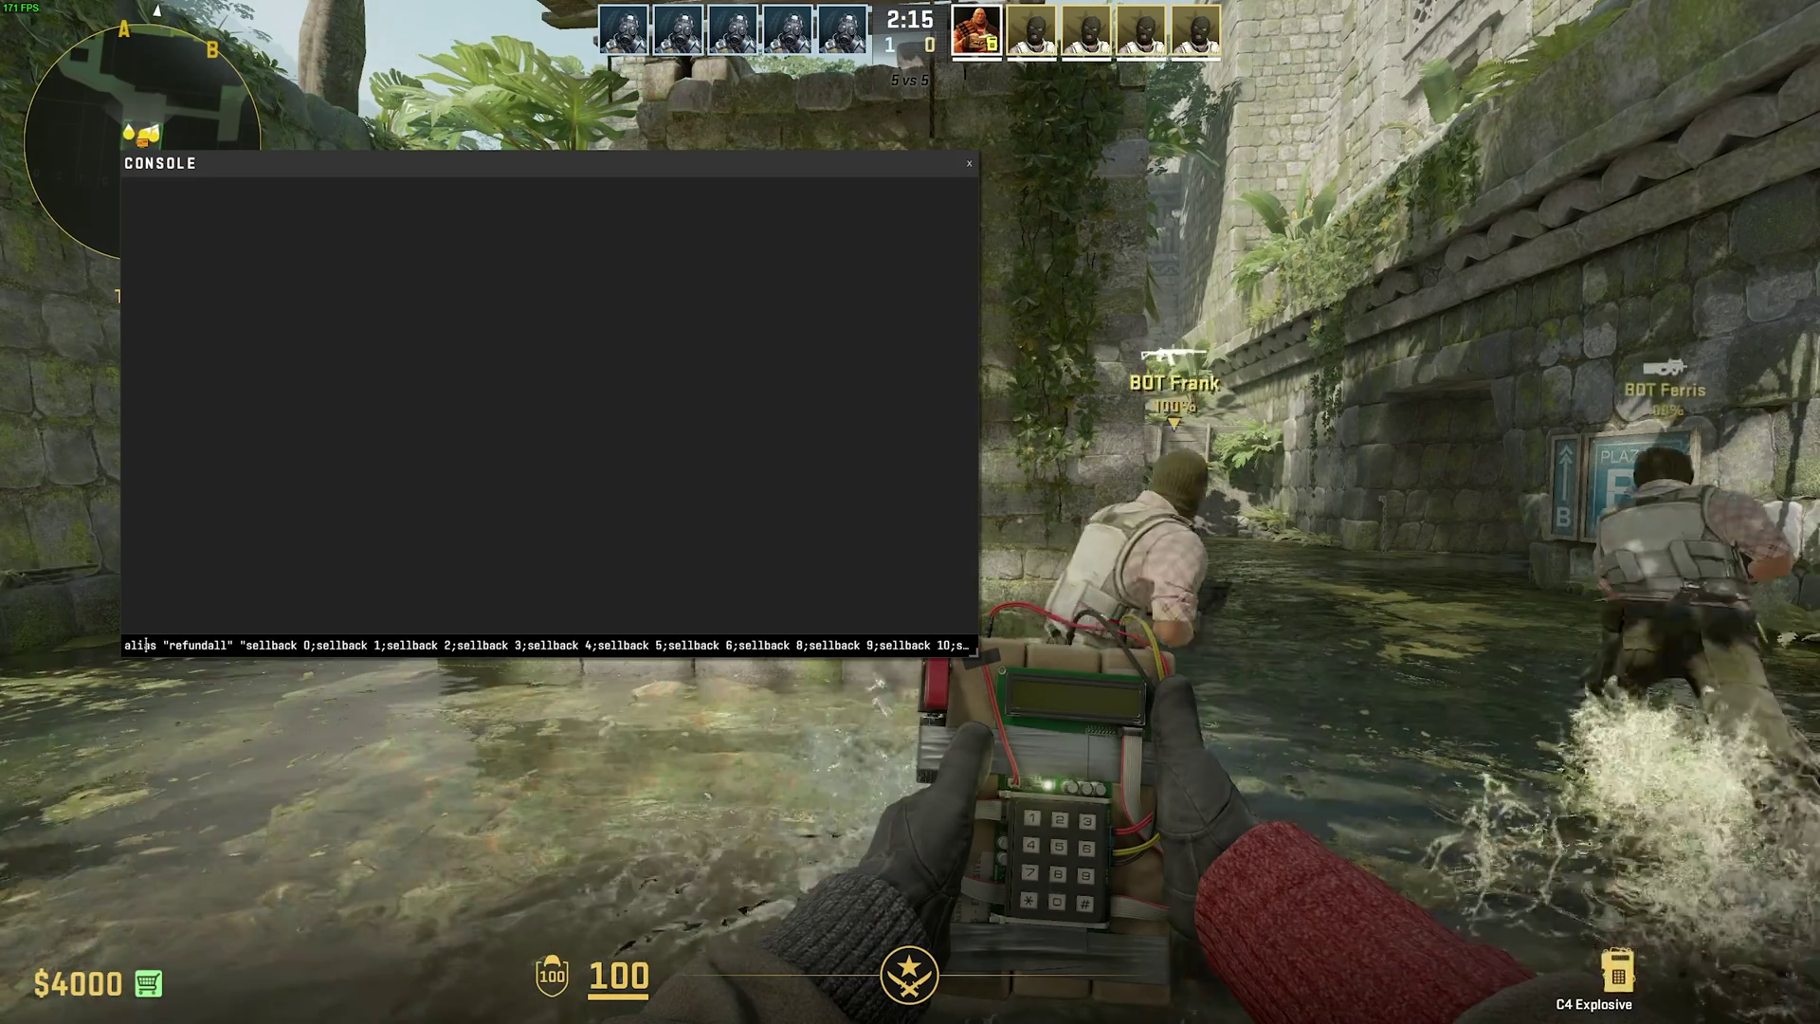
key(Home)
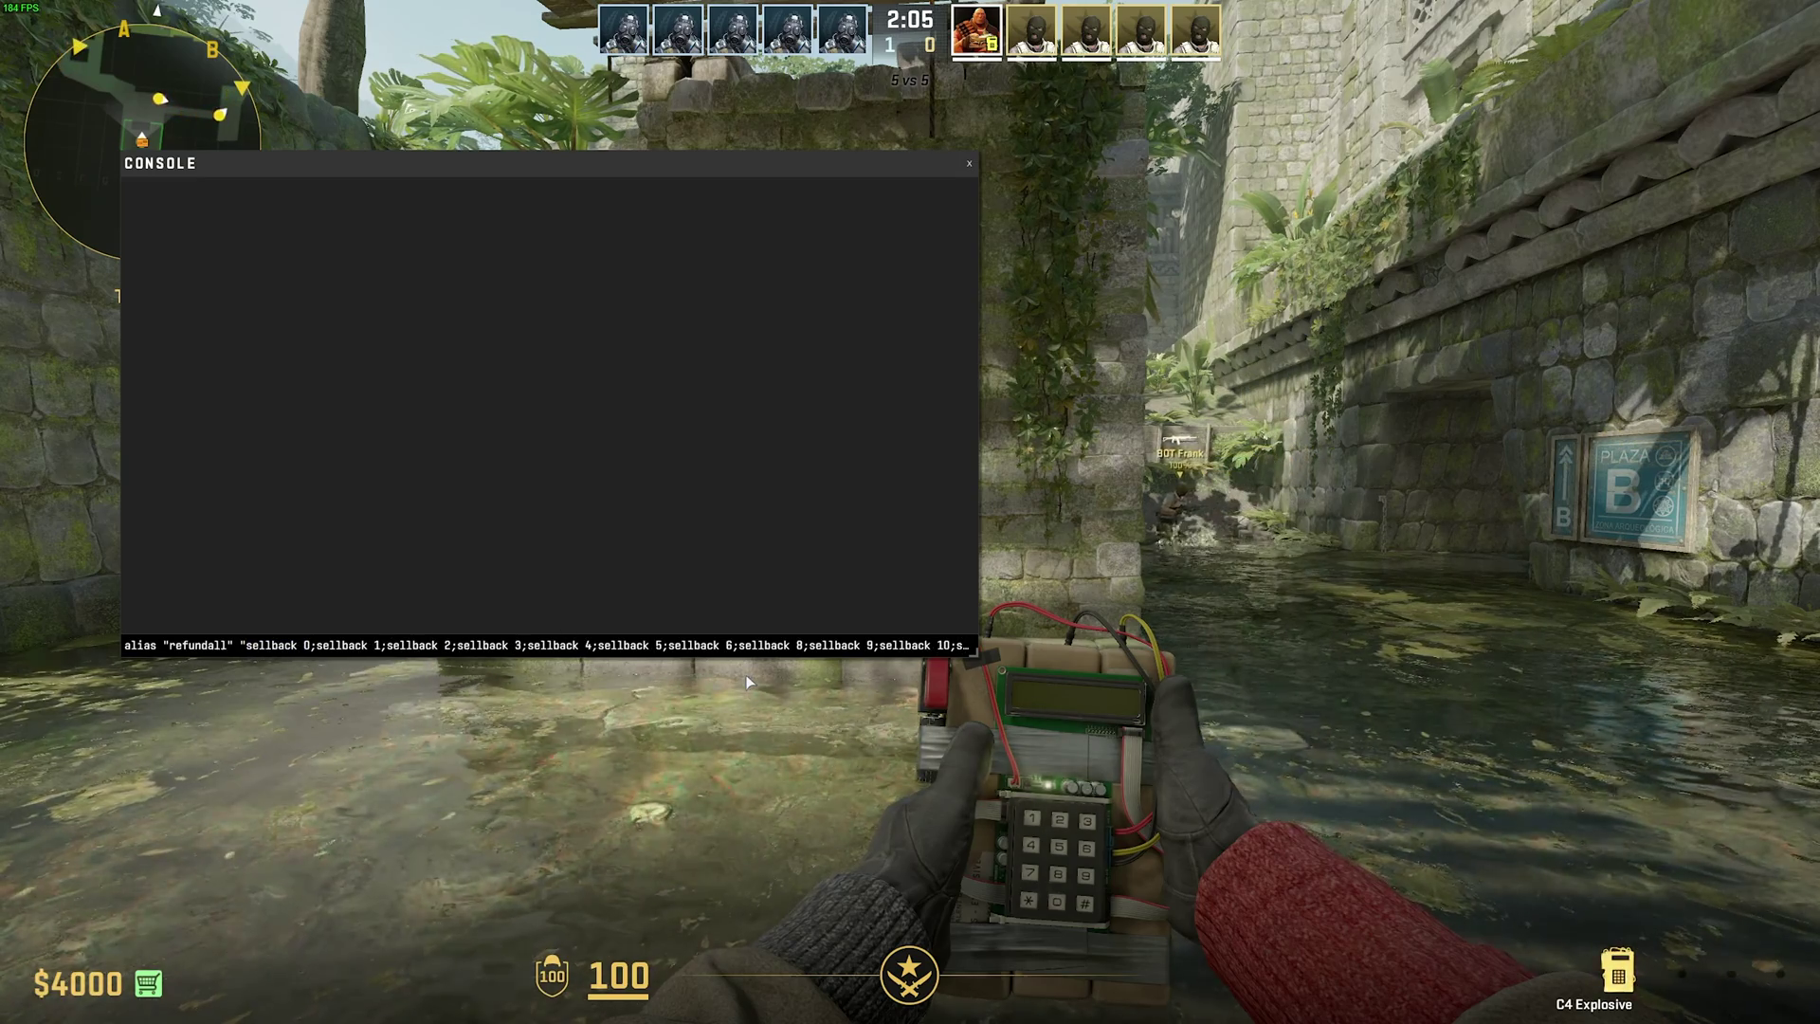
Examine the full refundall alias, including its play sound command, in Notepad and close the note without saving.
key(super)
text(notepad)
key(Return)
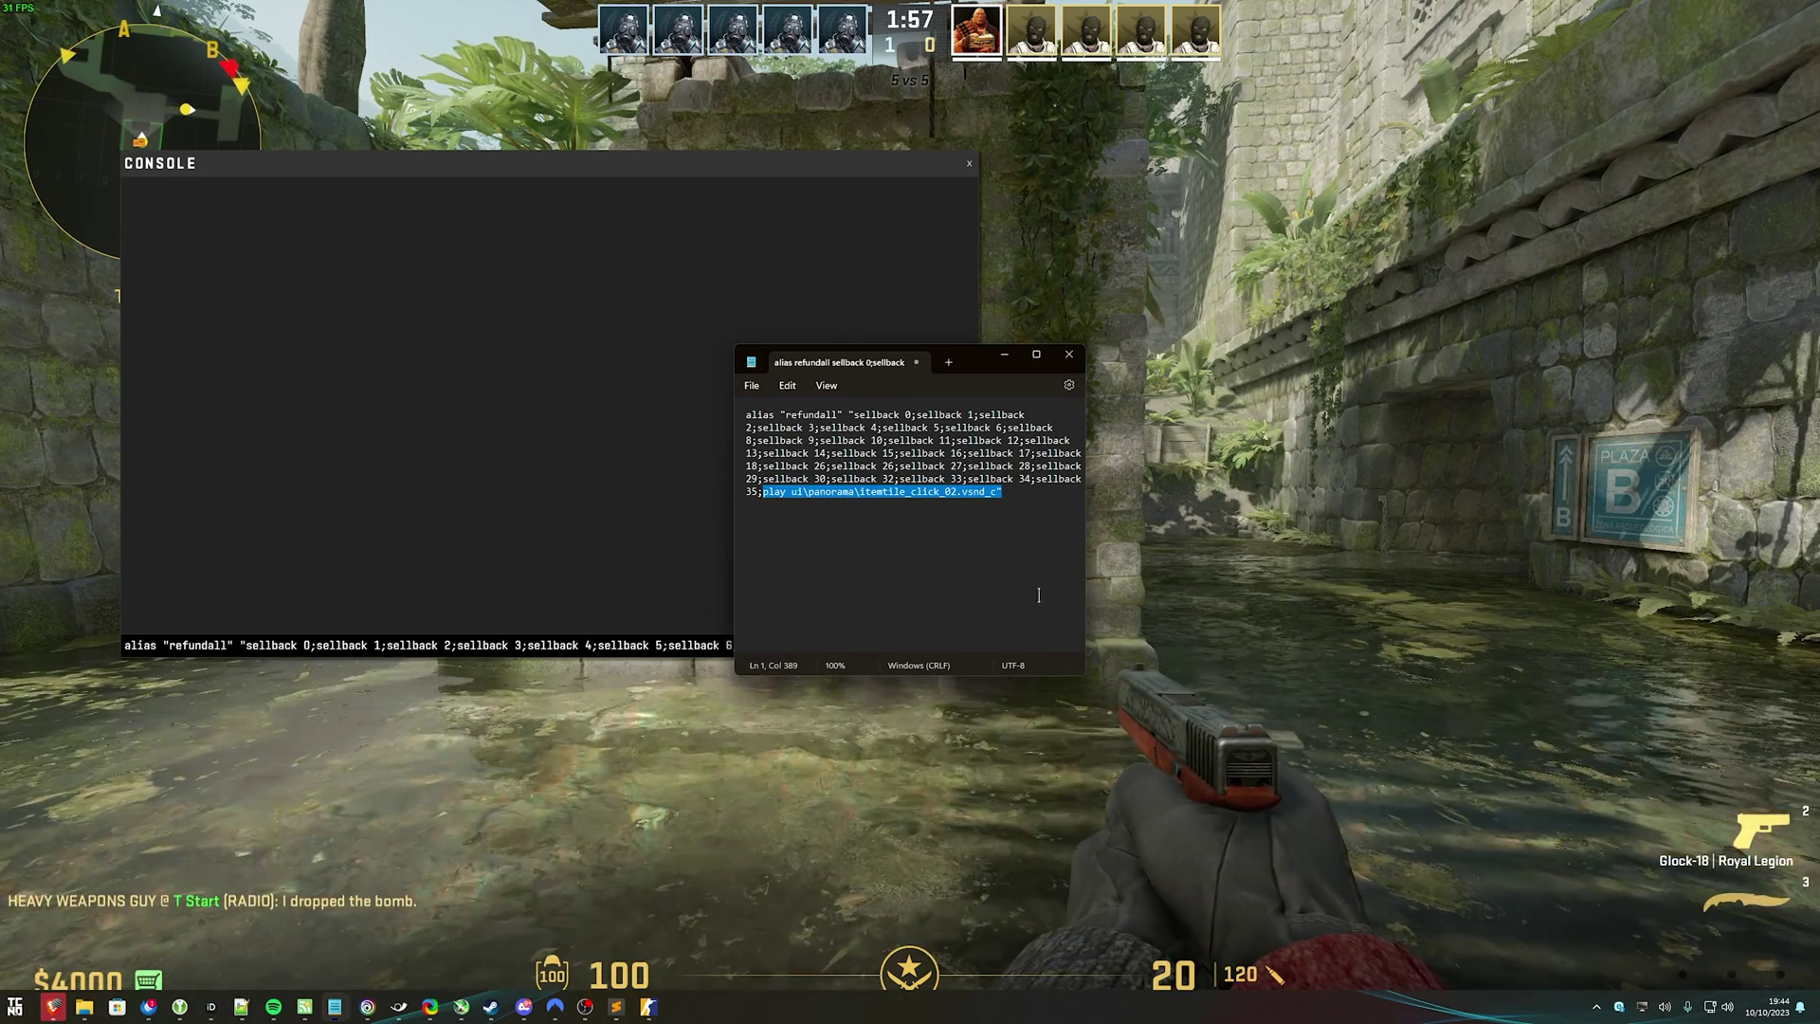
click(1072, 356)
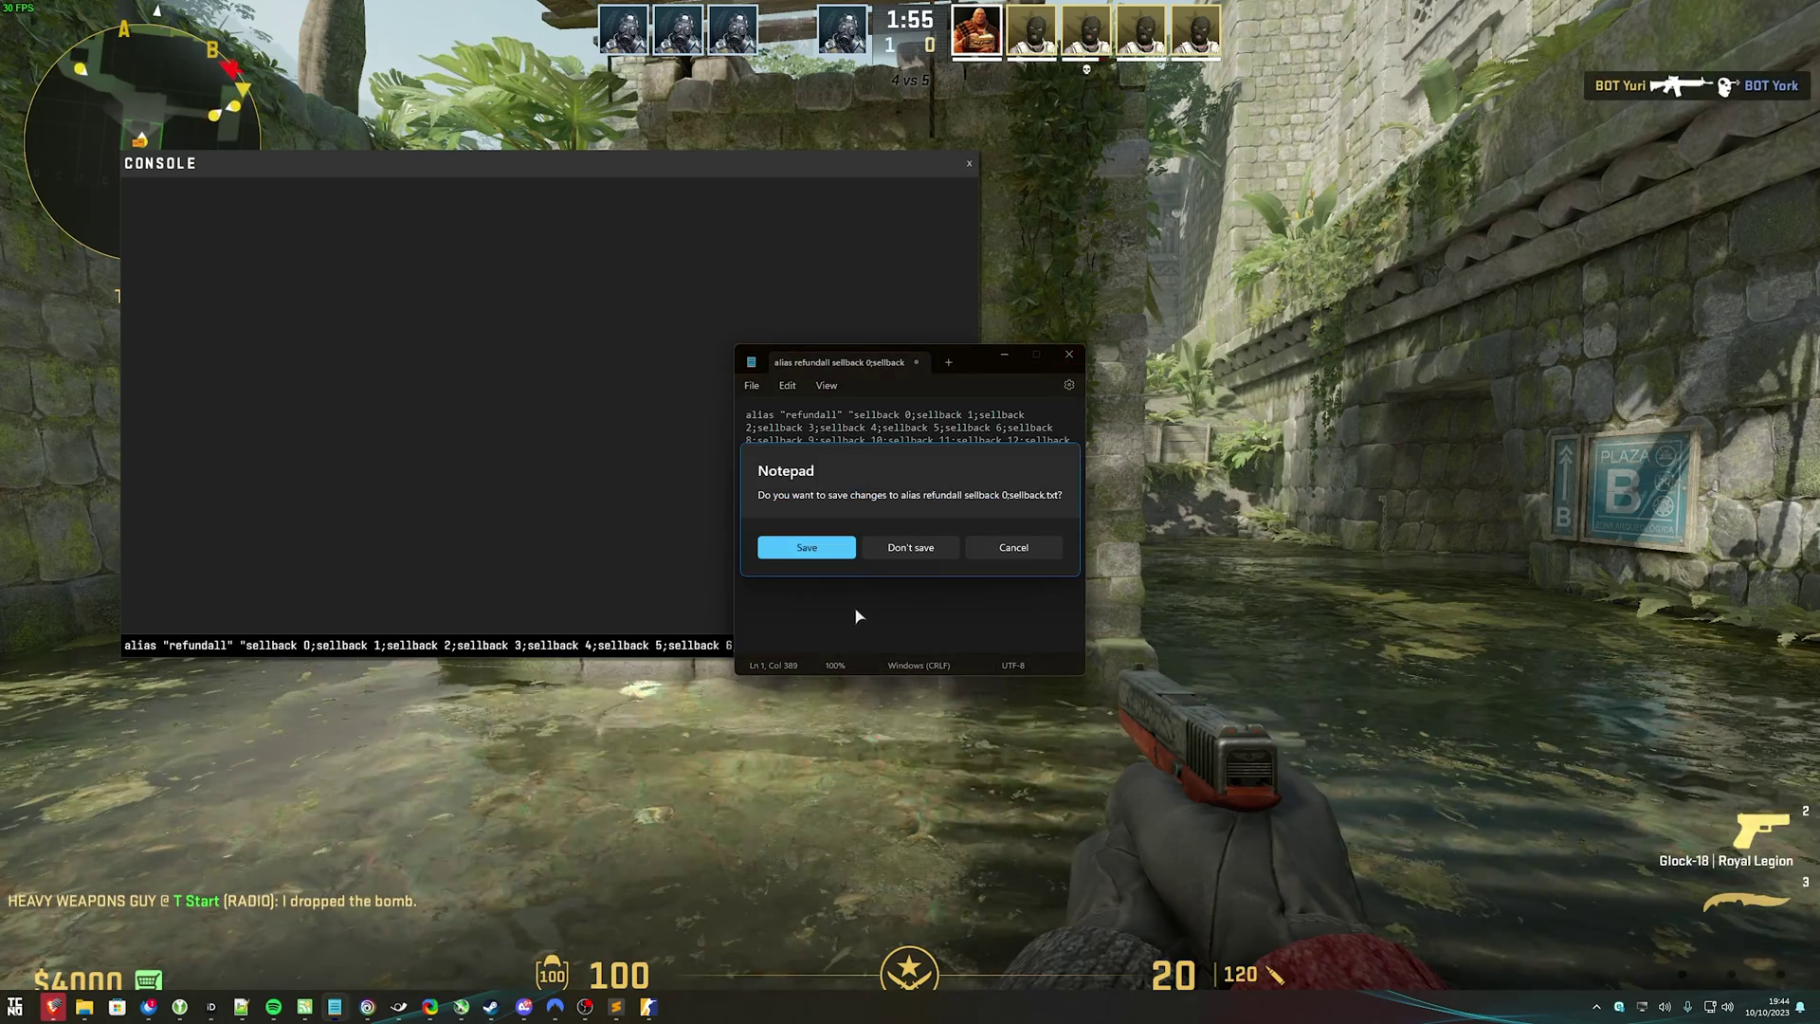
click(905, 547)
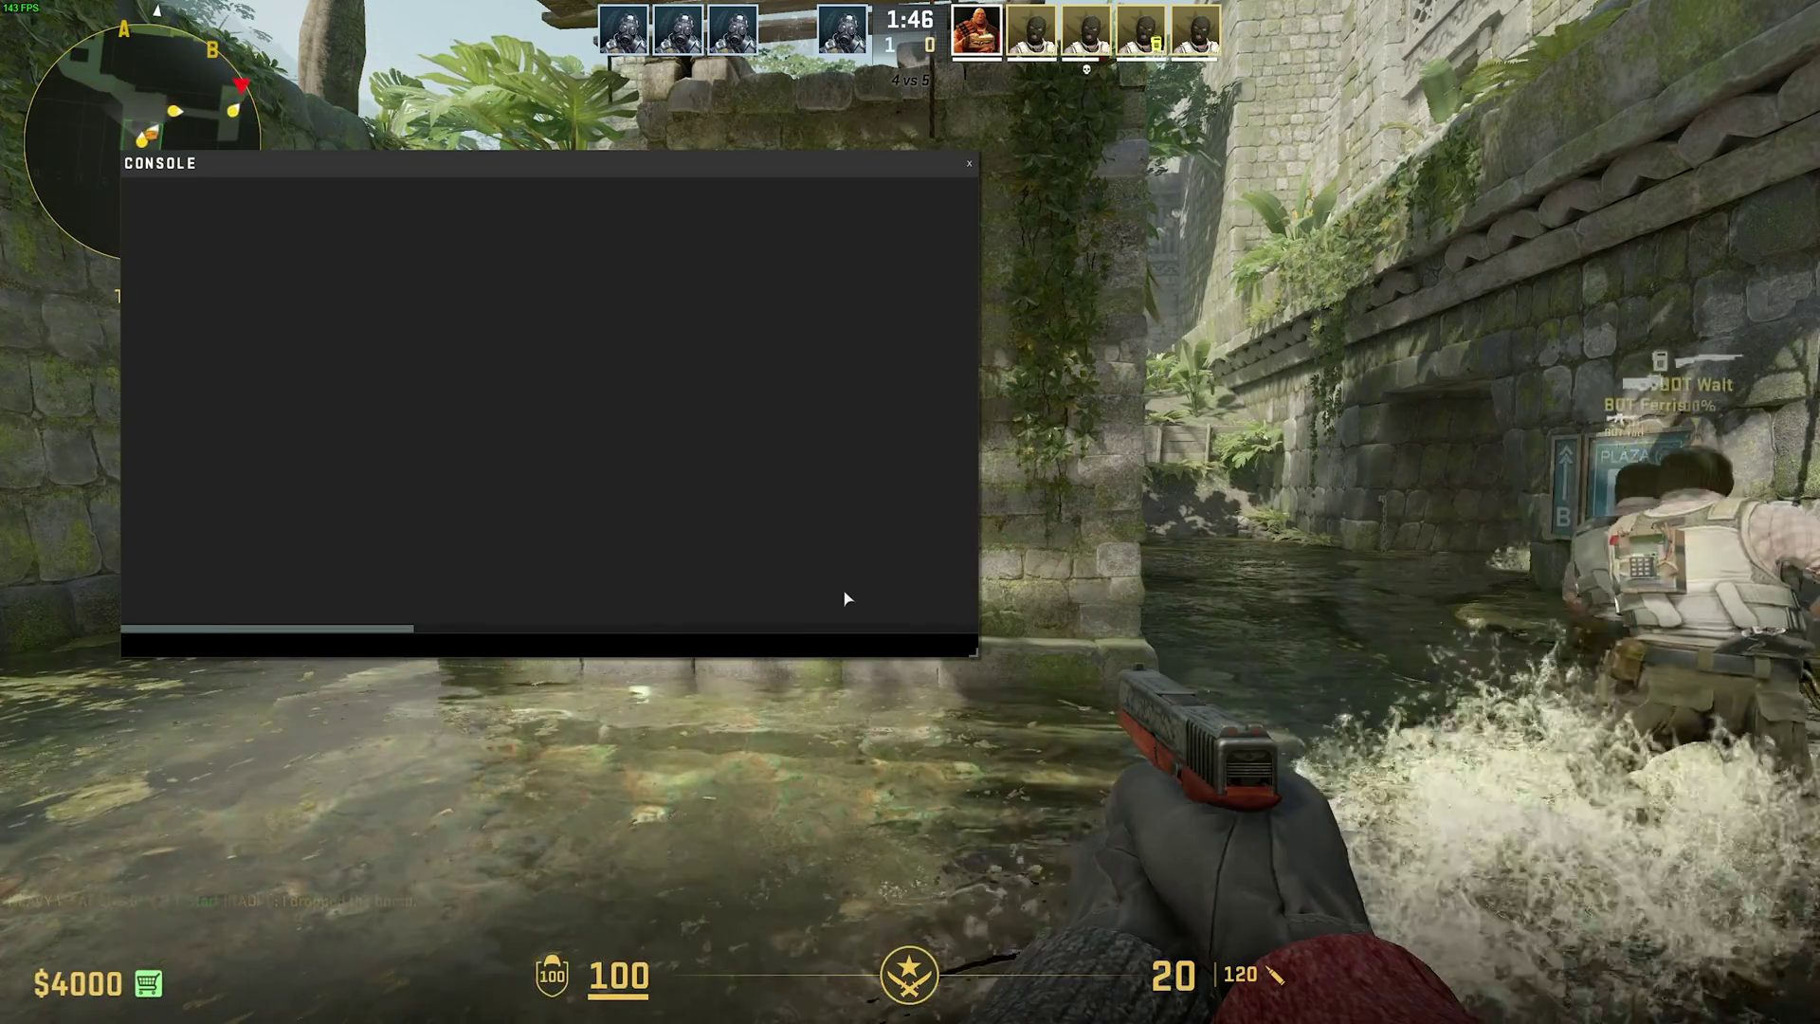
Bind the refundall alias to key 9 with "bind 9 refundall" in the console, and close the console.
text(bind)
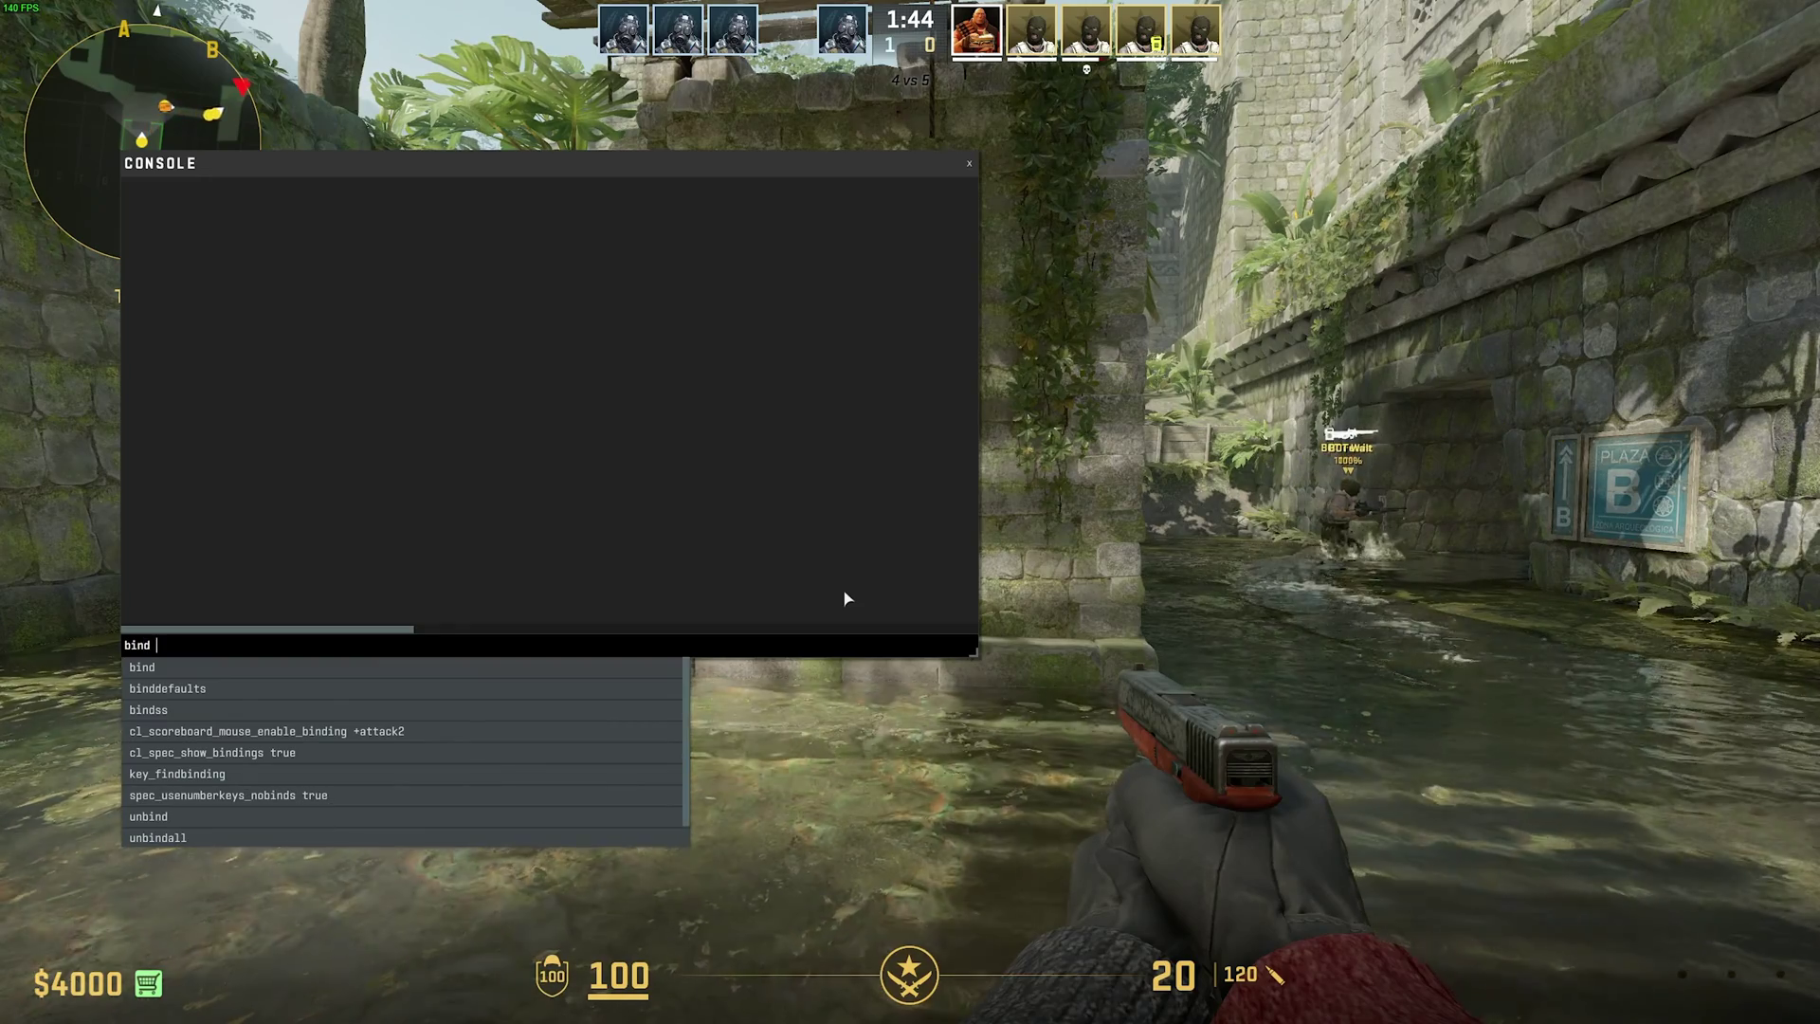
text( 9)
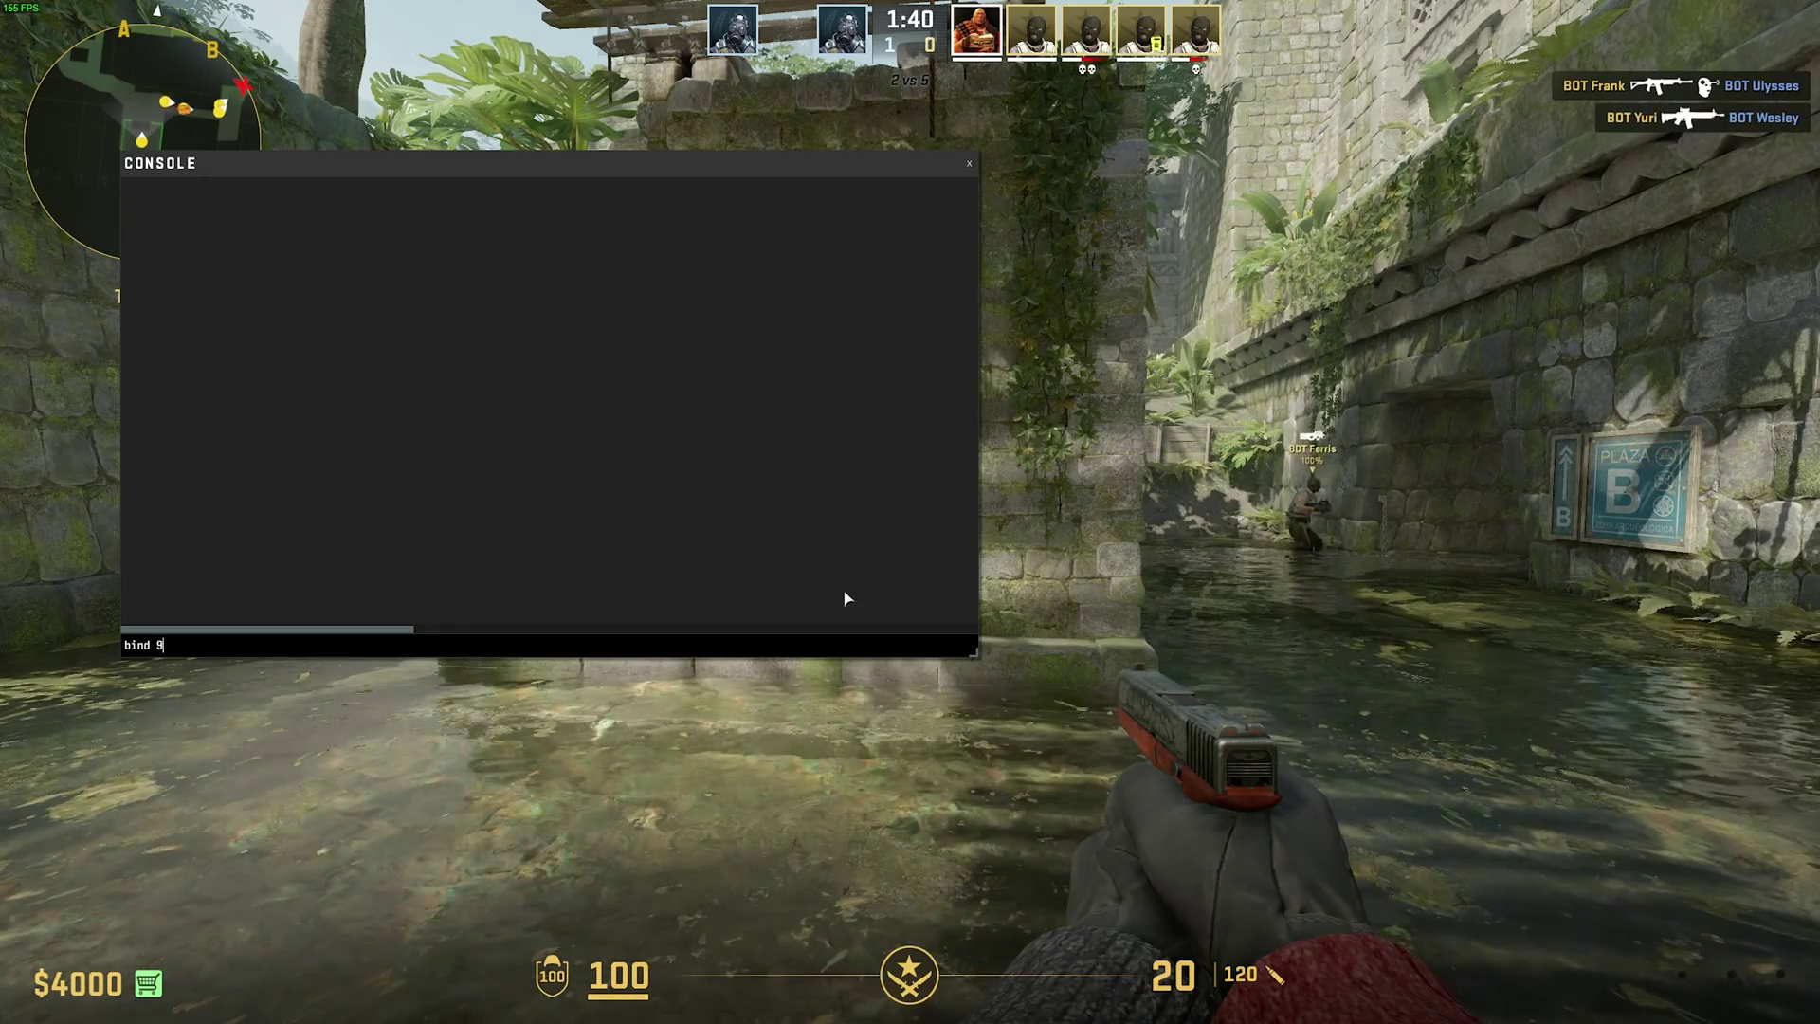
text( refundall)
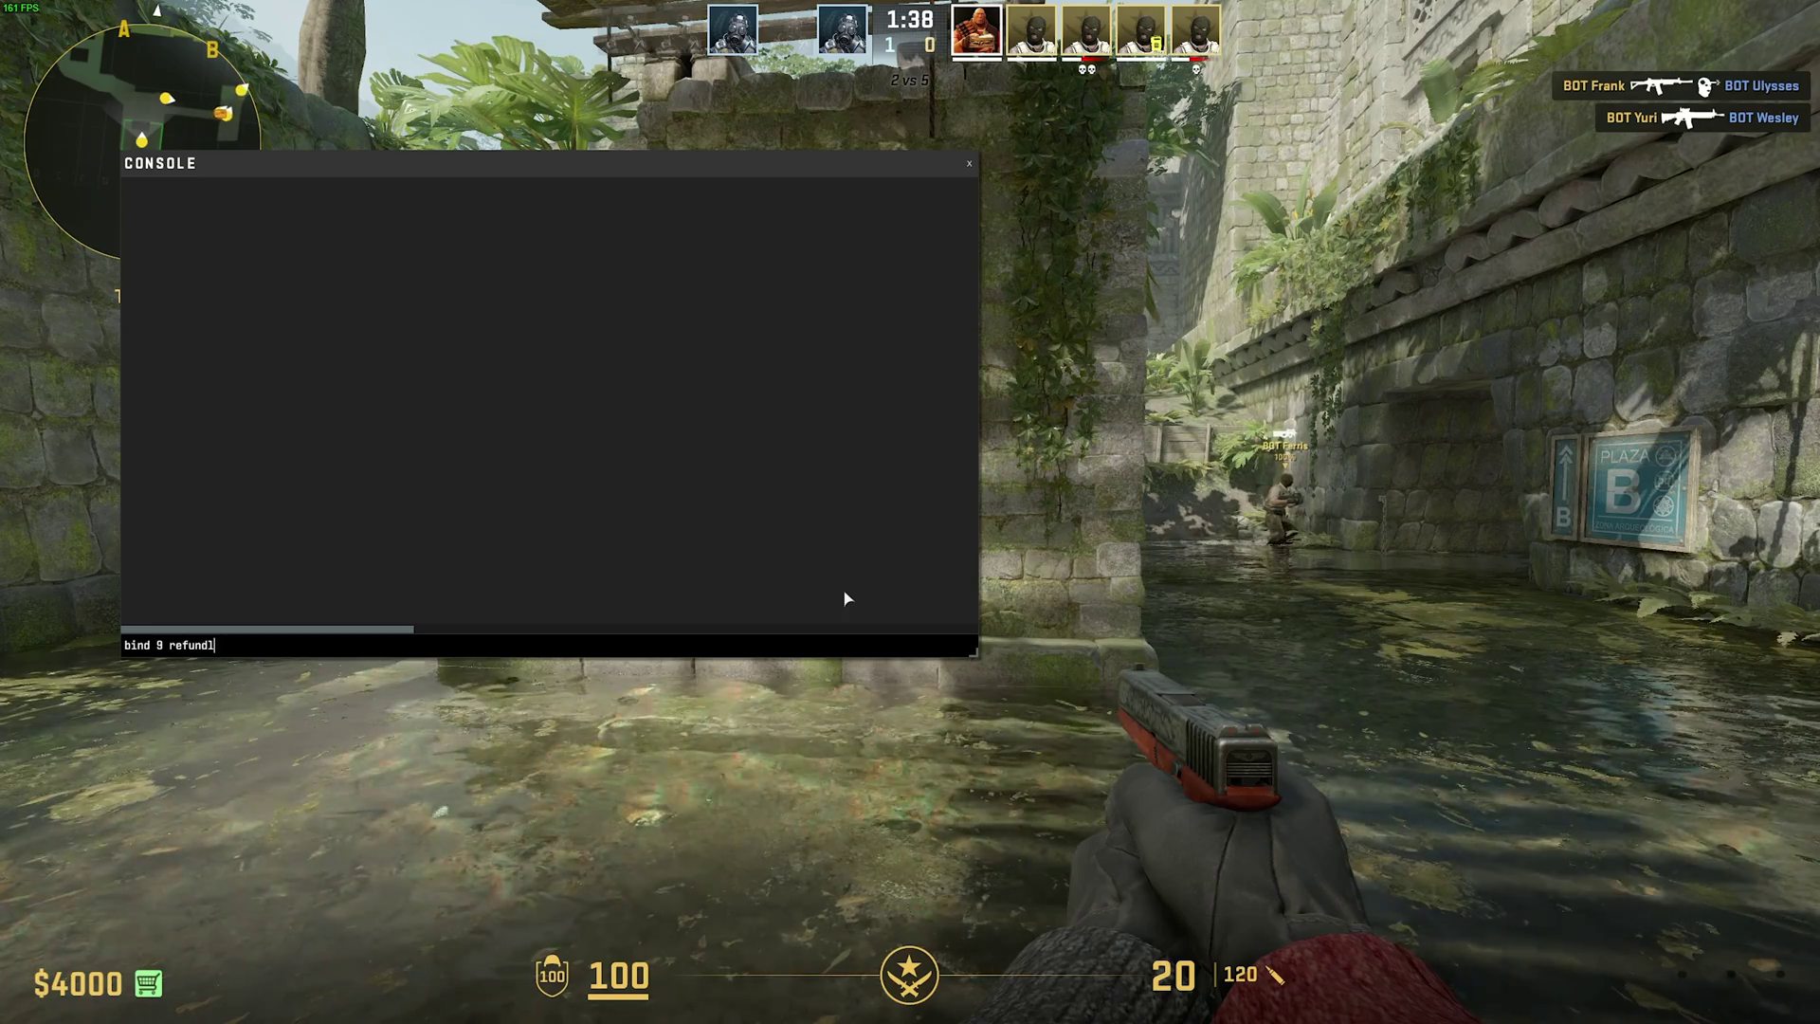
key(Return)
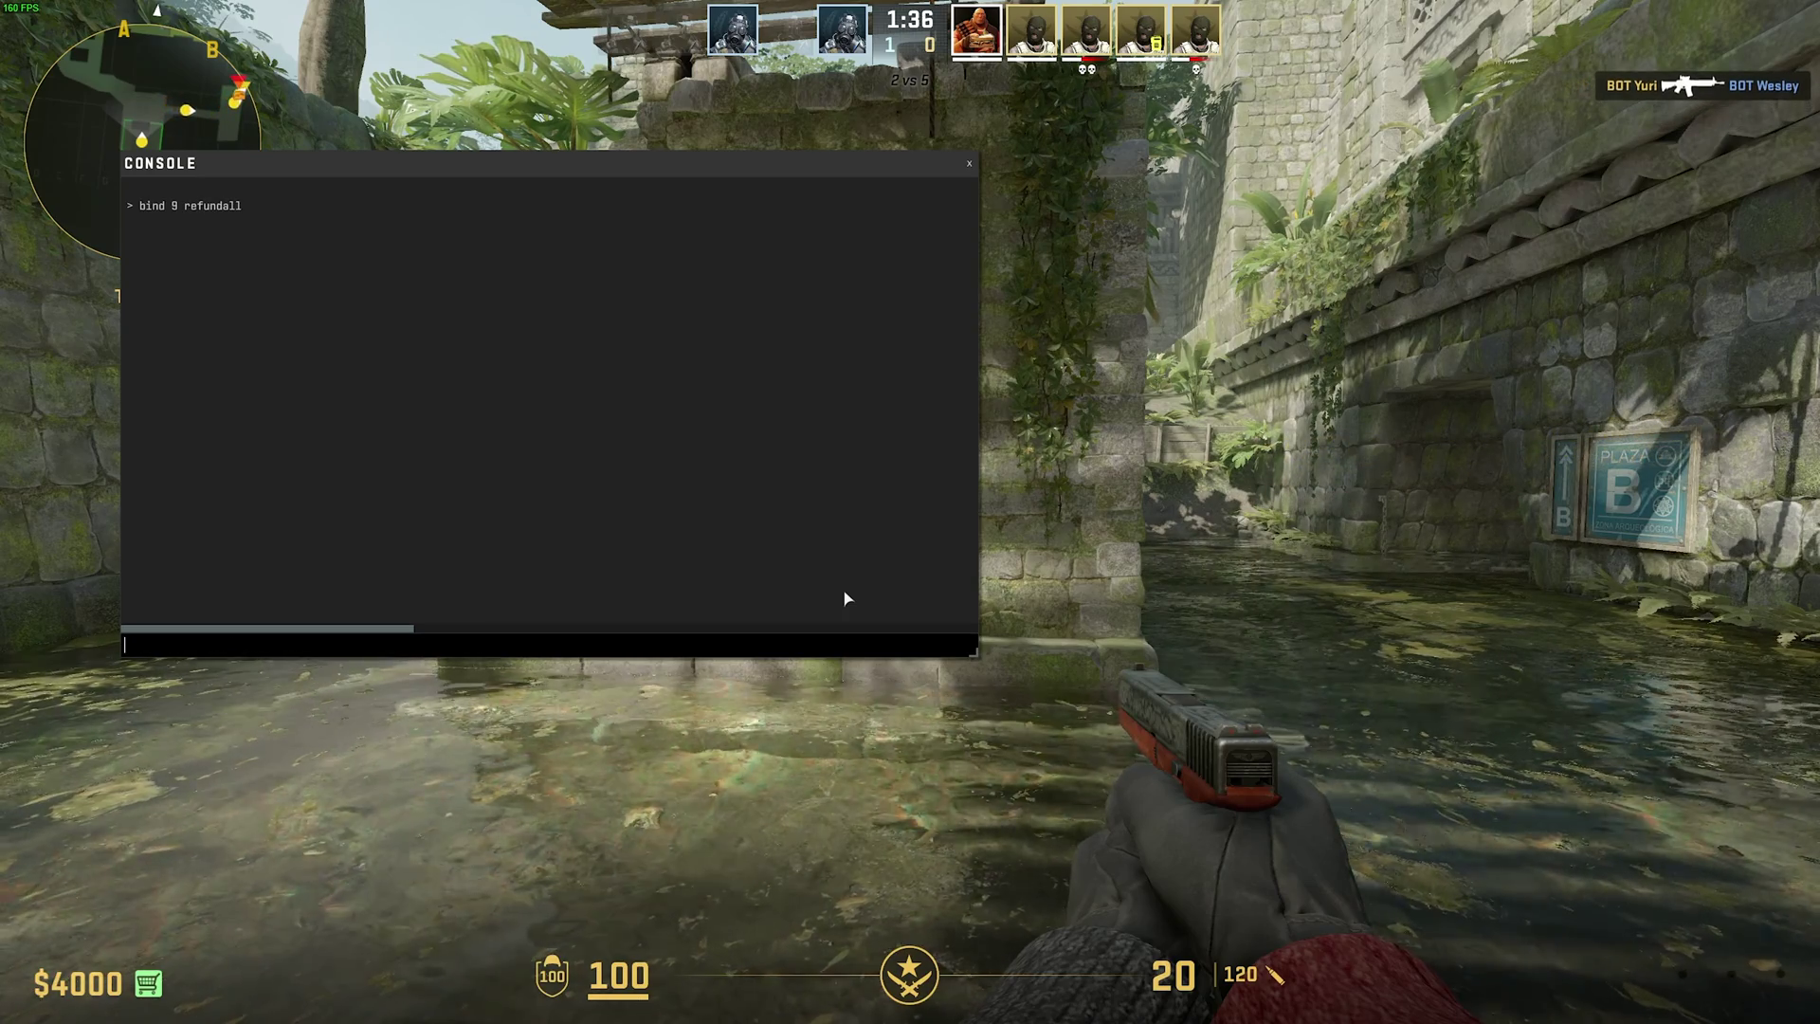
key(grave)
Buy a smoke grenade, High Explosive Grenade, Molotov and SSG 08, and switch through the pistol and knife.
key(b)
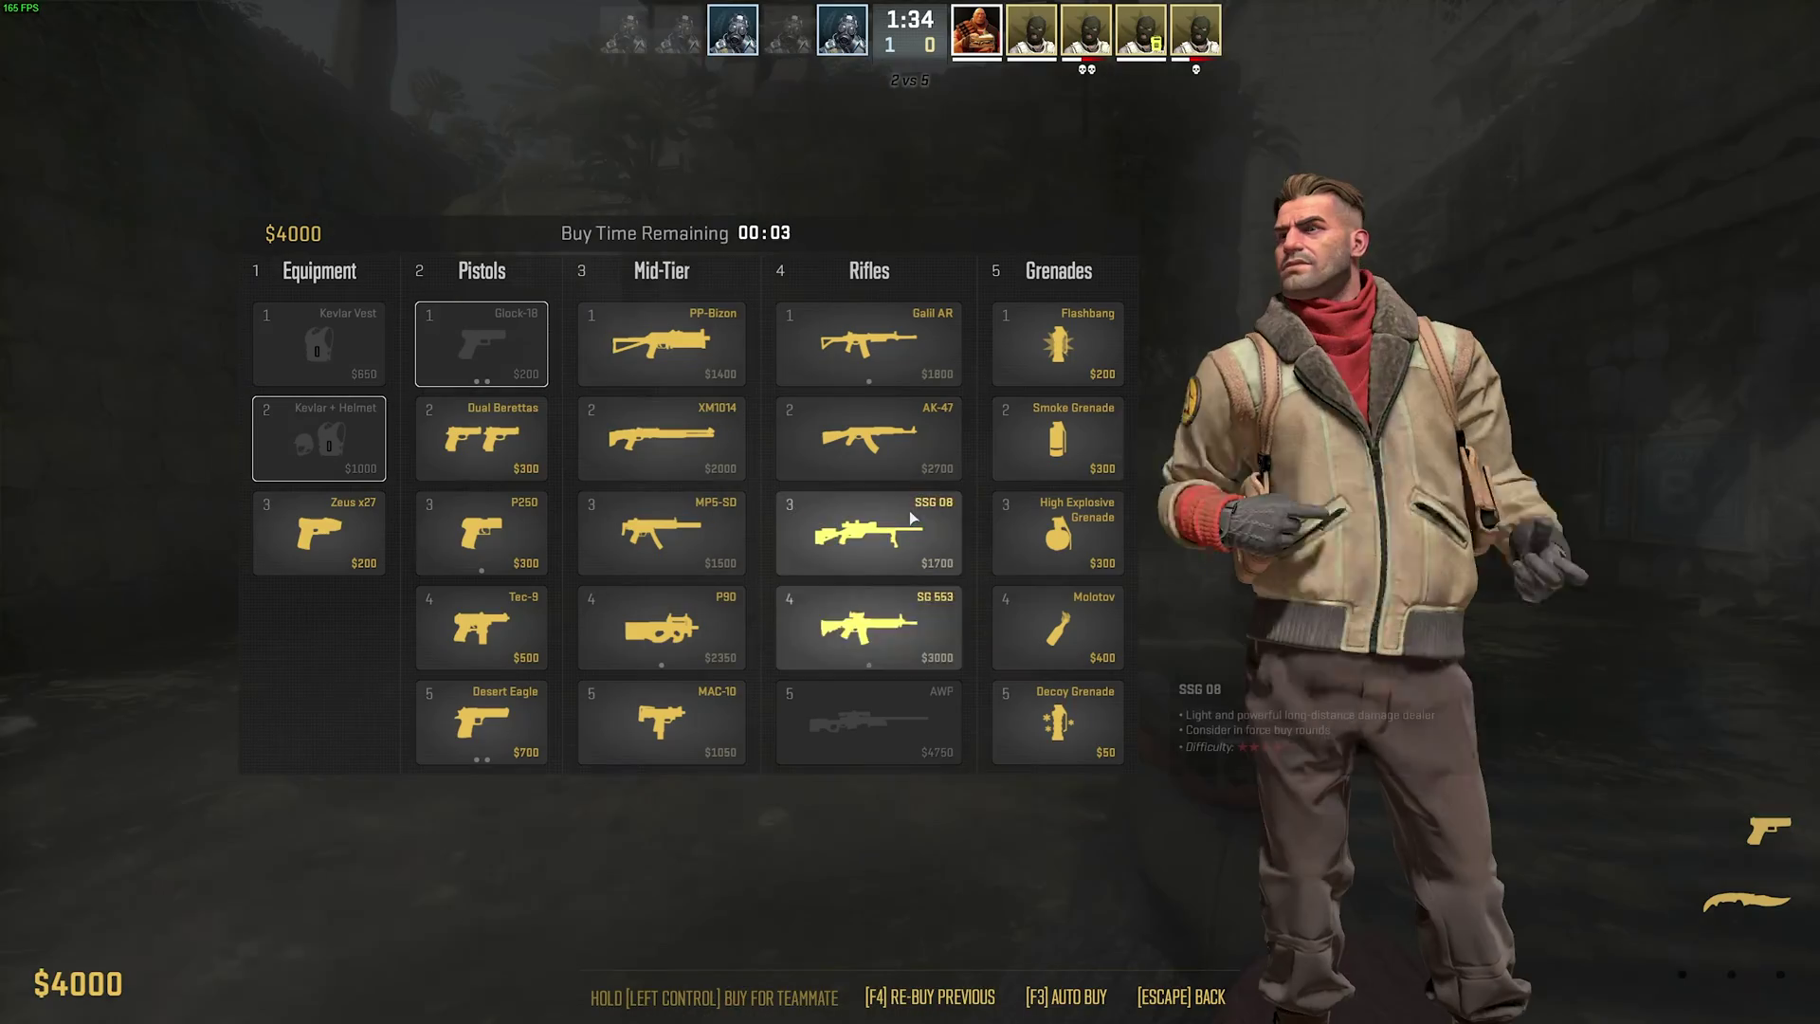
click(1057, 438)
click(1057, 533)
click(1061, 630)
click(868, 533)
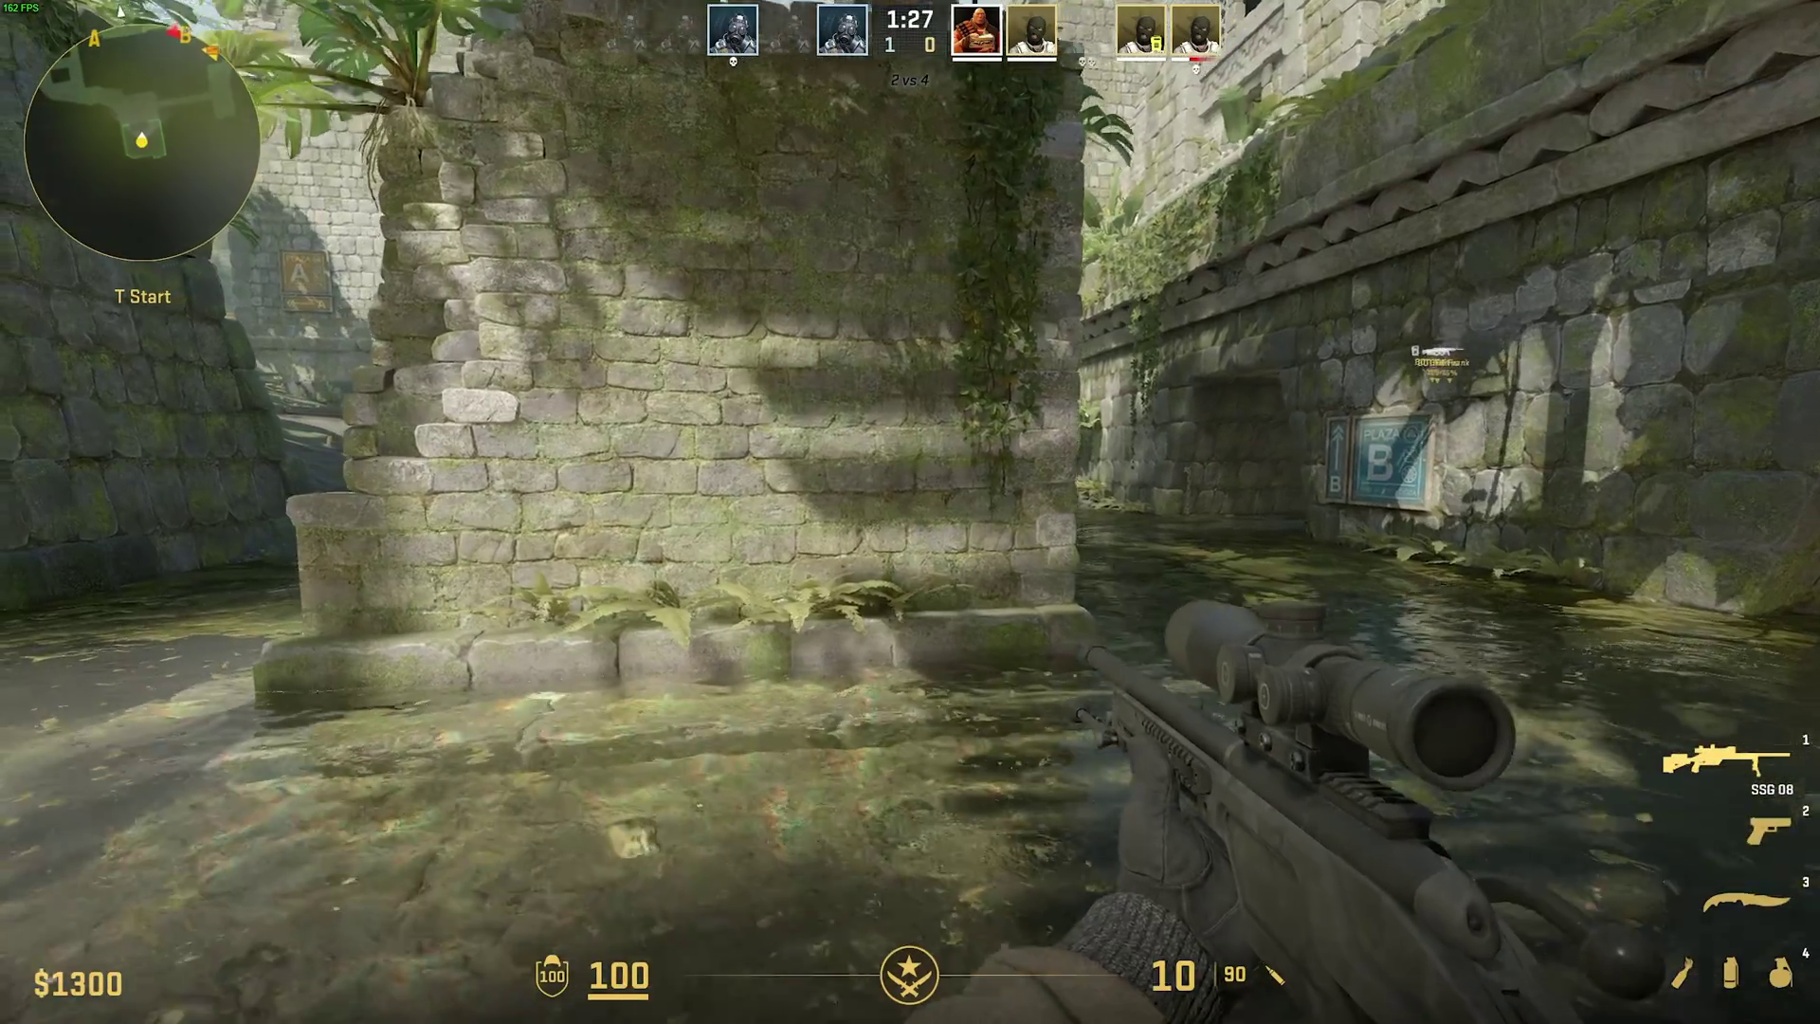
key(Tab)
key(2)
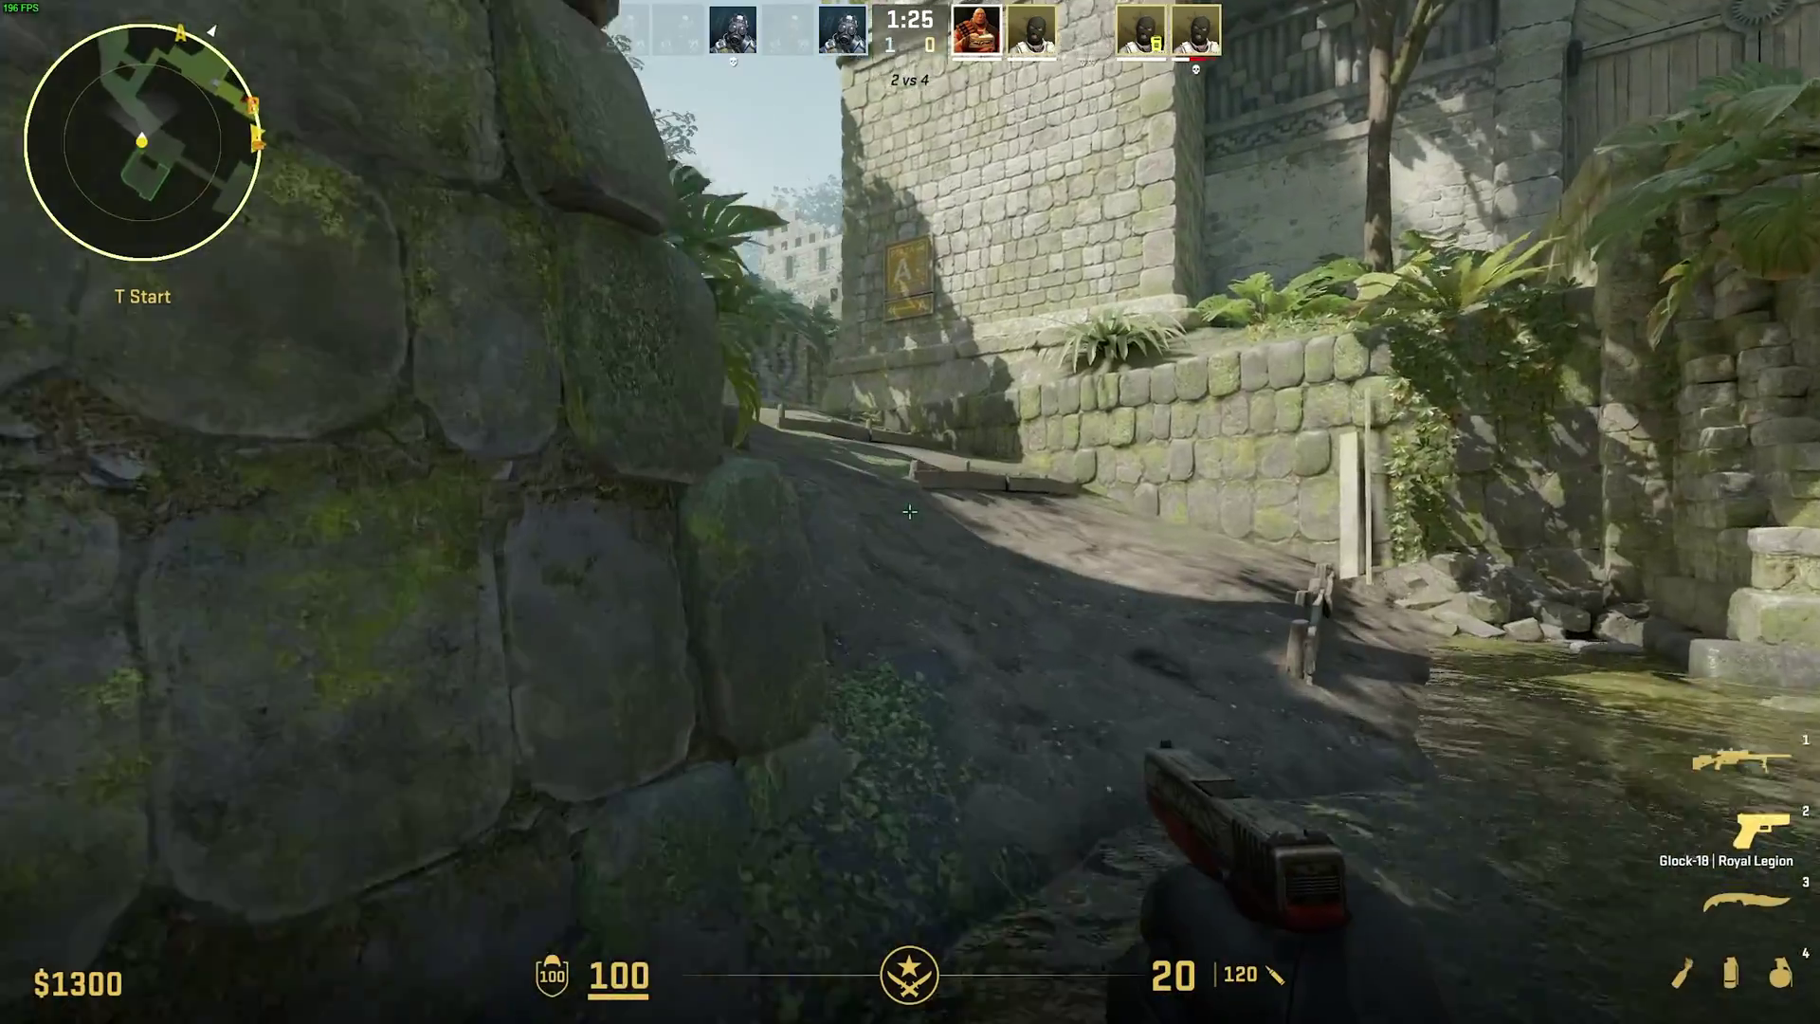
key(Tab)
key(3)
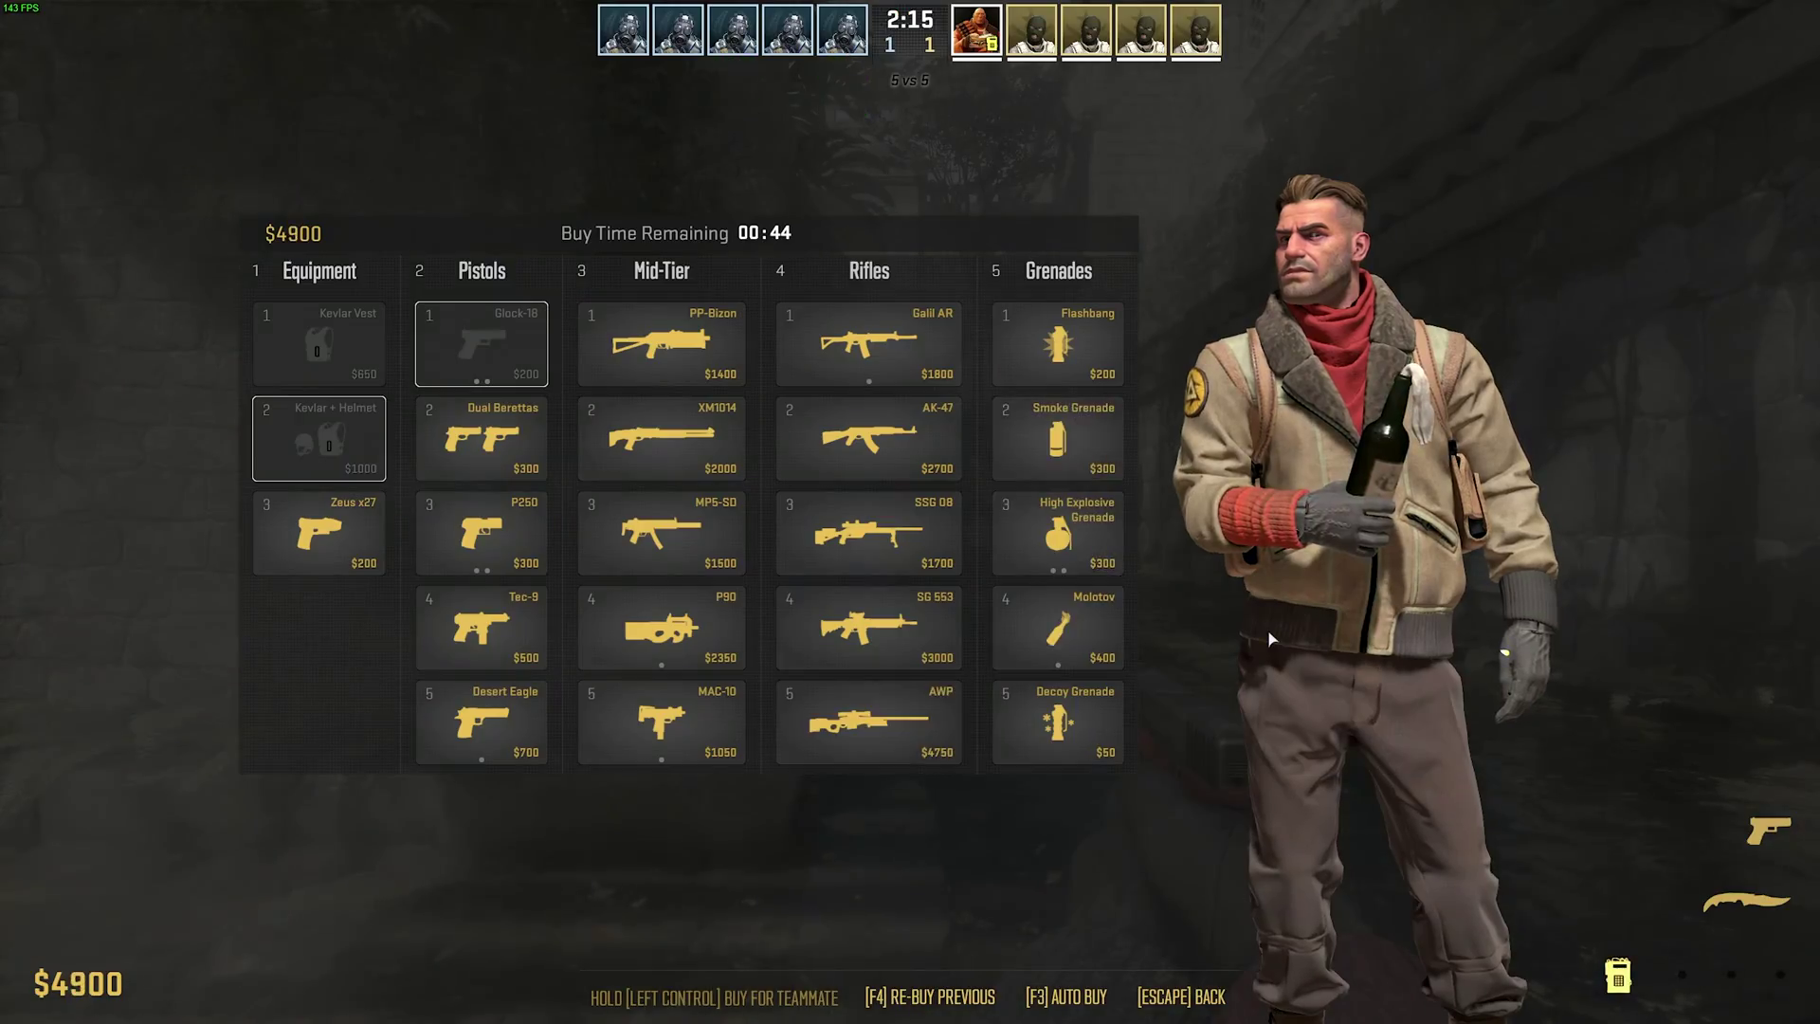
Buy the AWP and refund it, and do the same with the AK-47, Molotov and flashbang bundle.
click(910, 730)
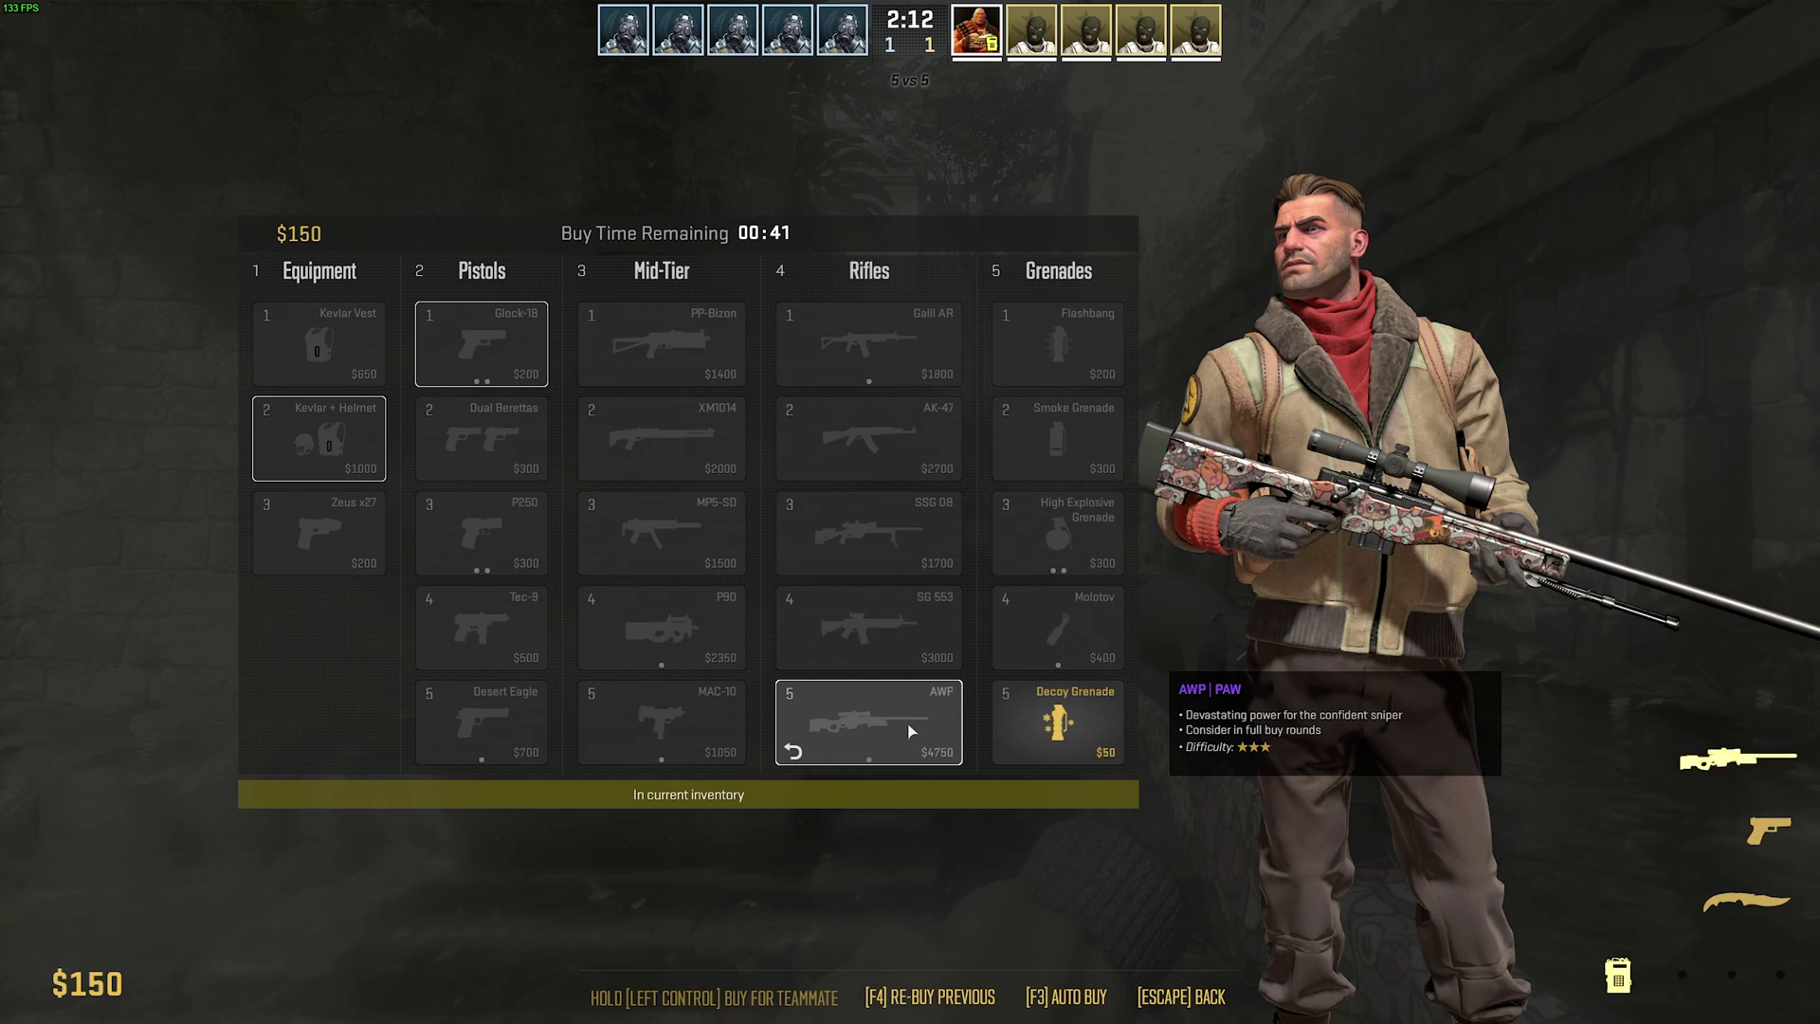
right_click(910, 730)
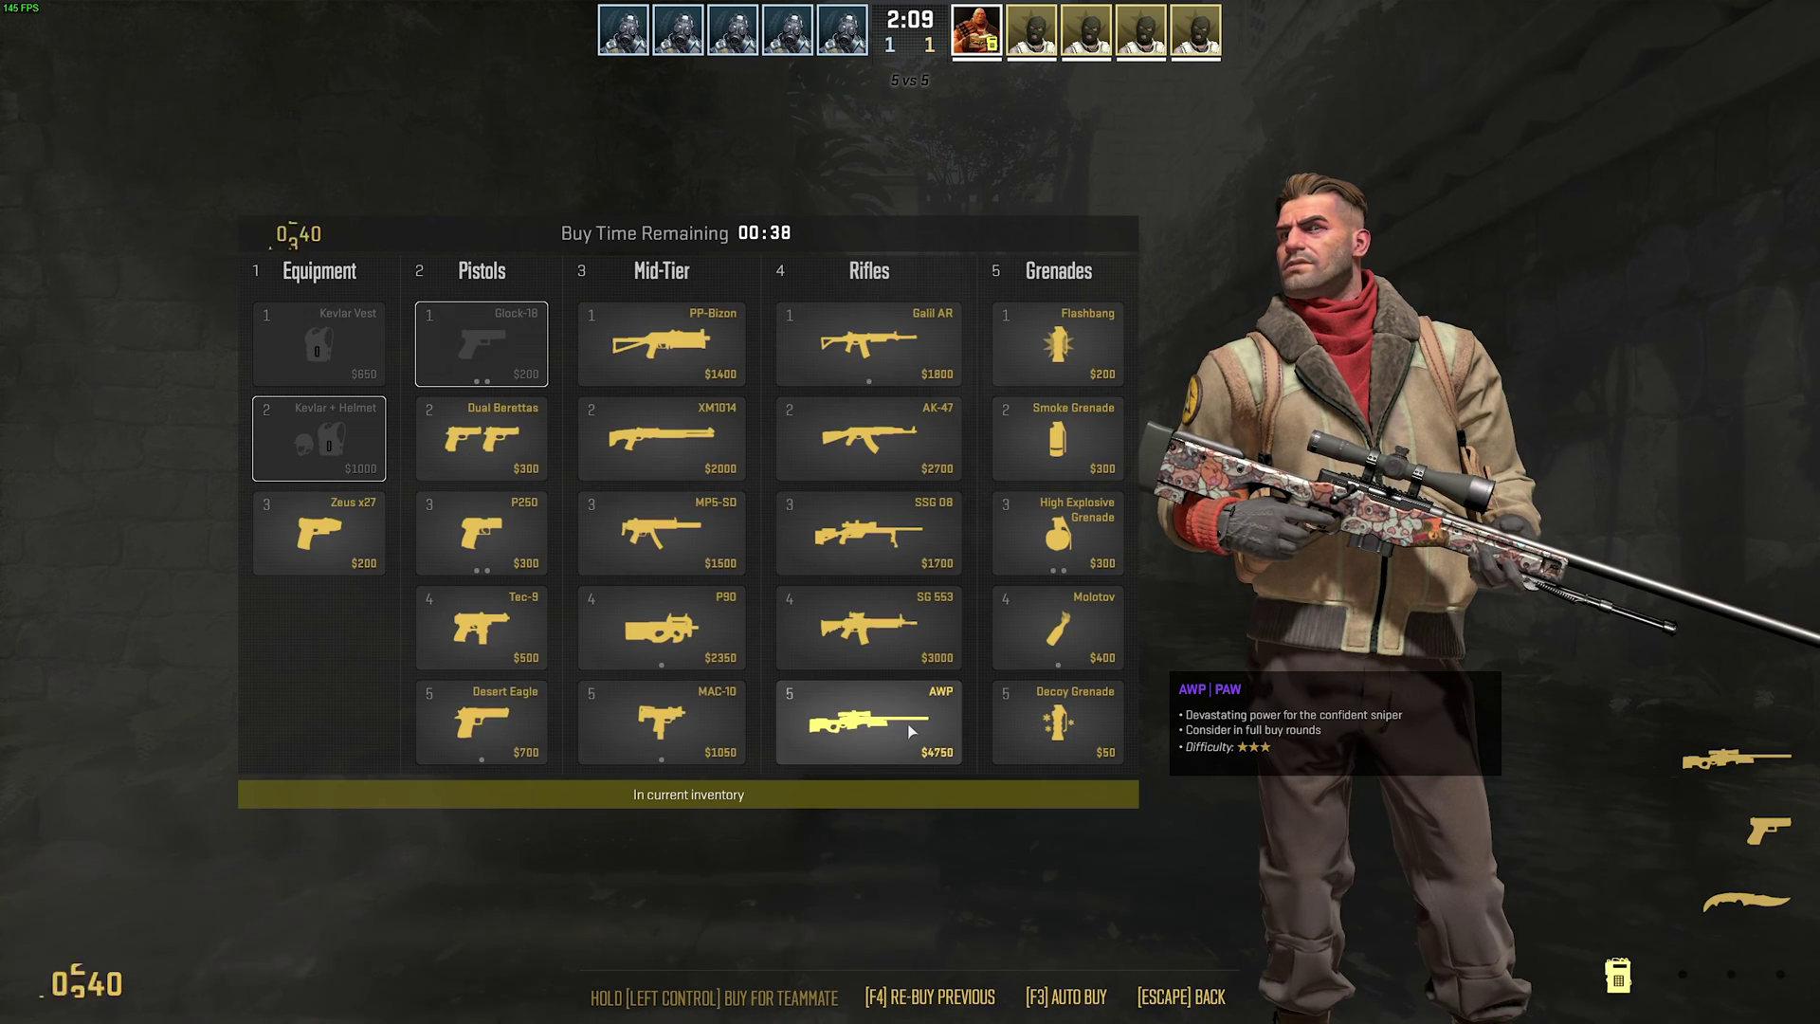
key(F4)
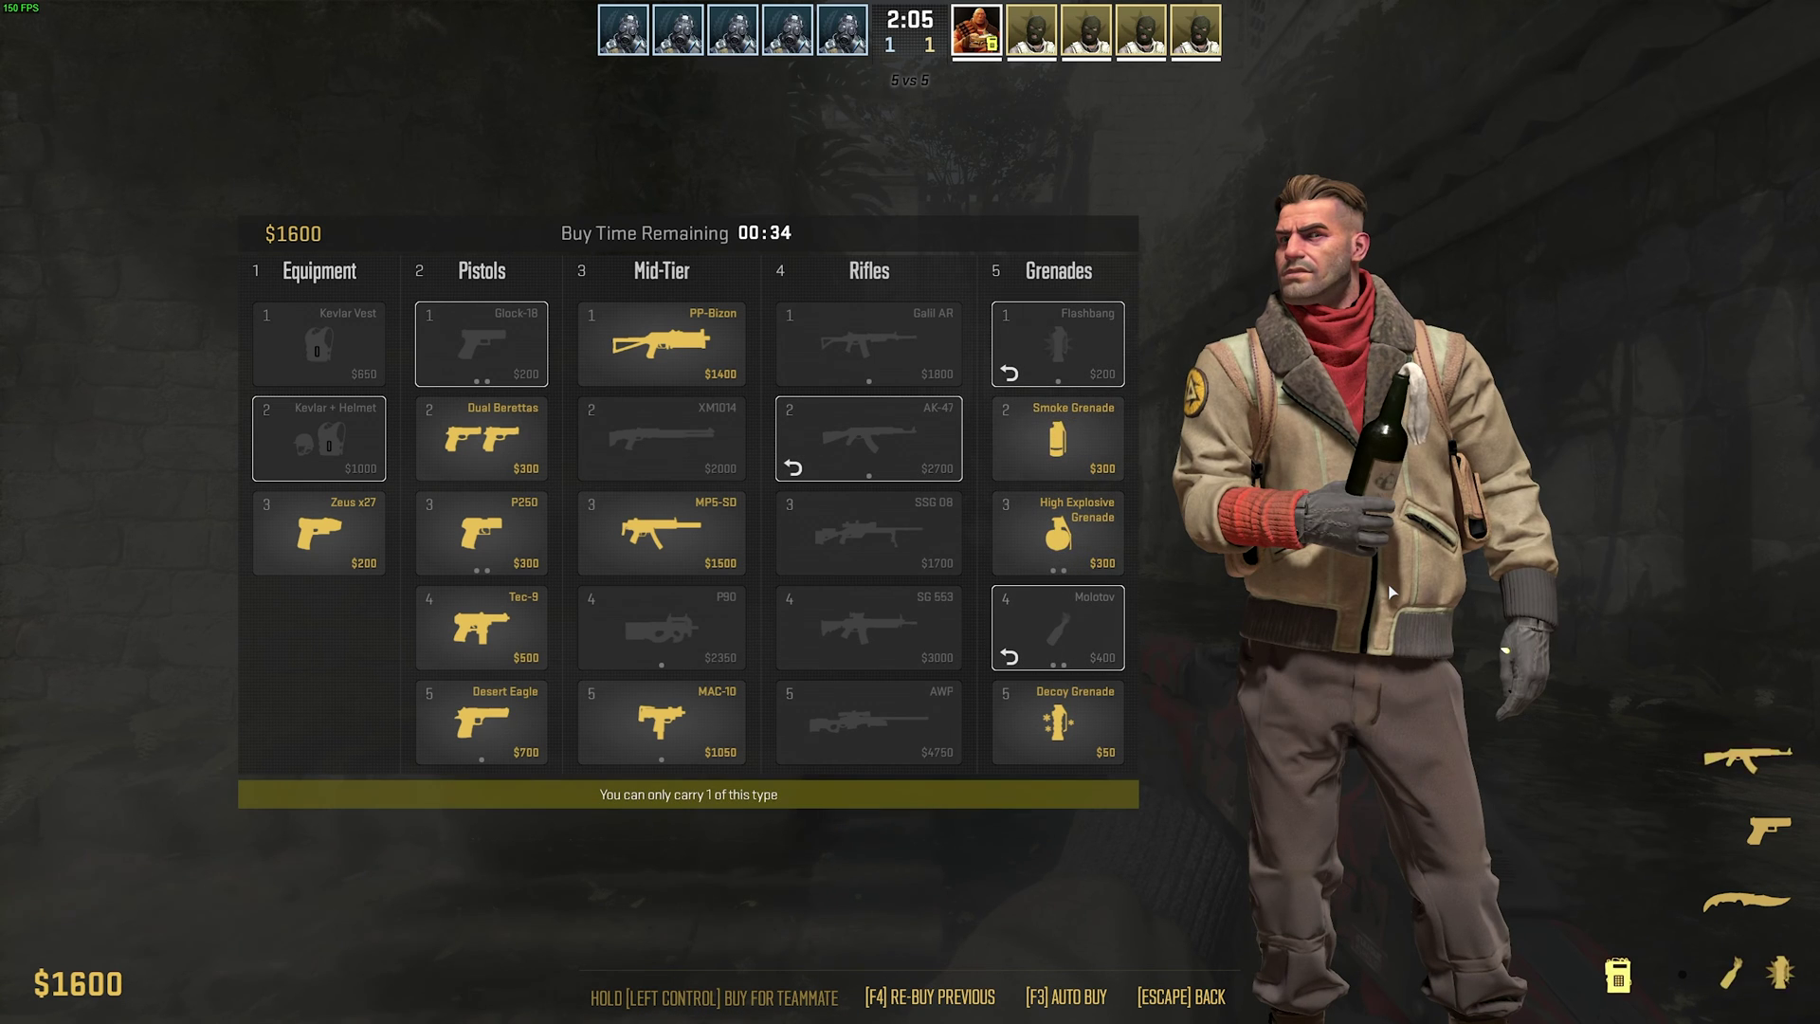
key(F4)
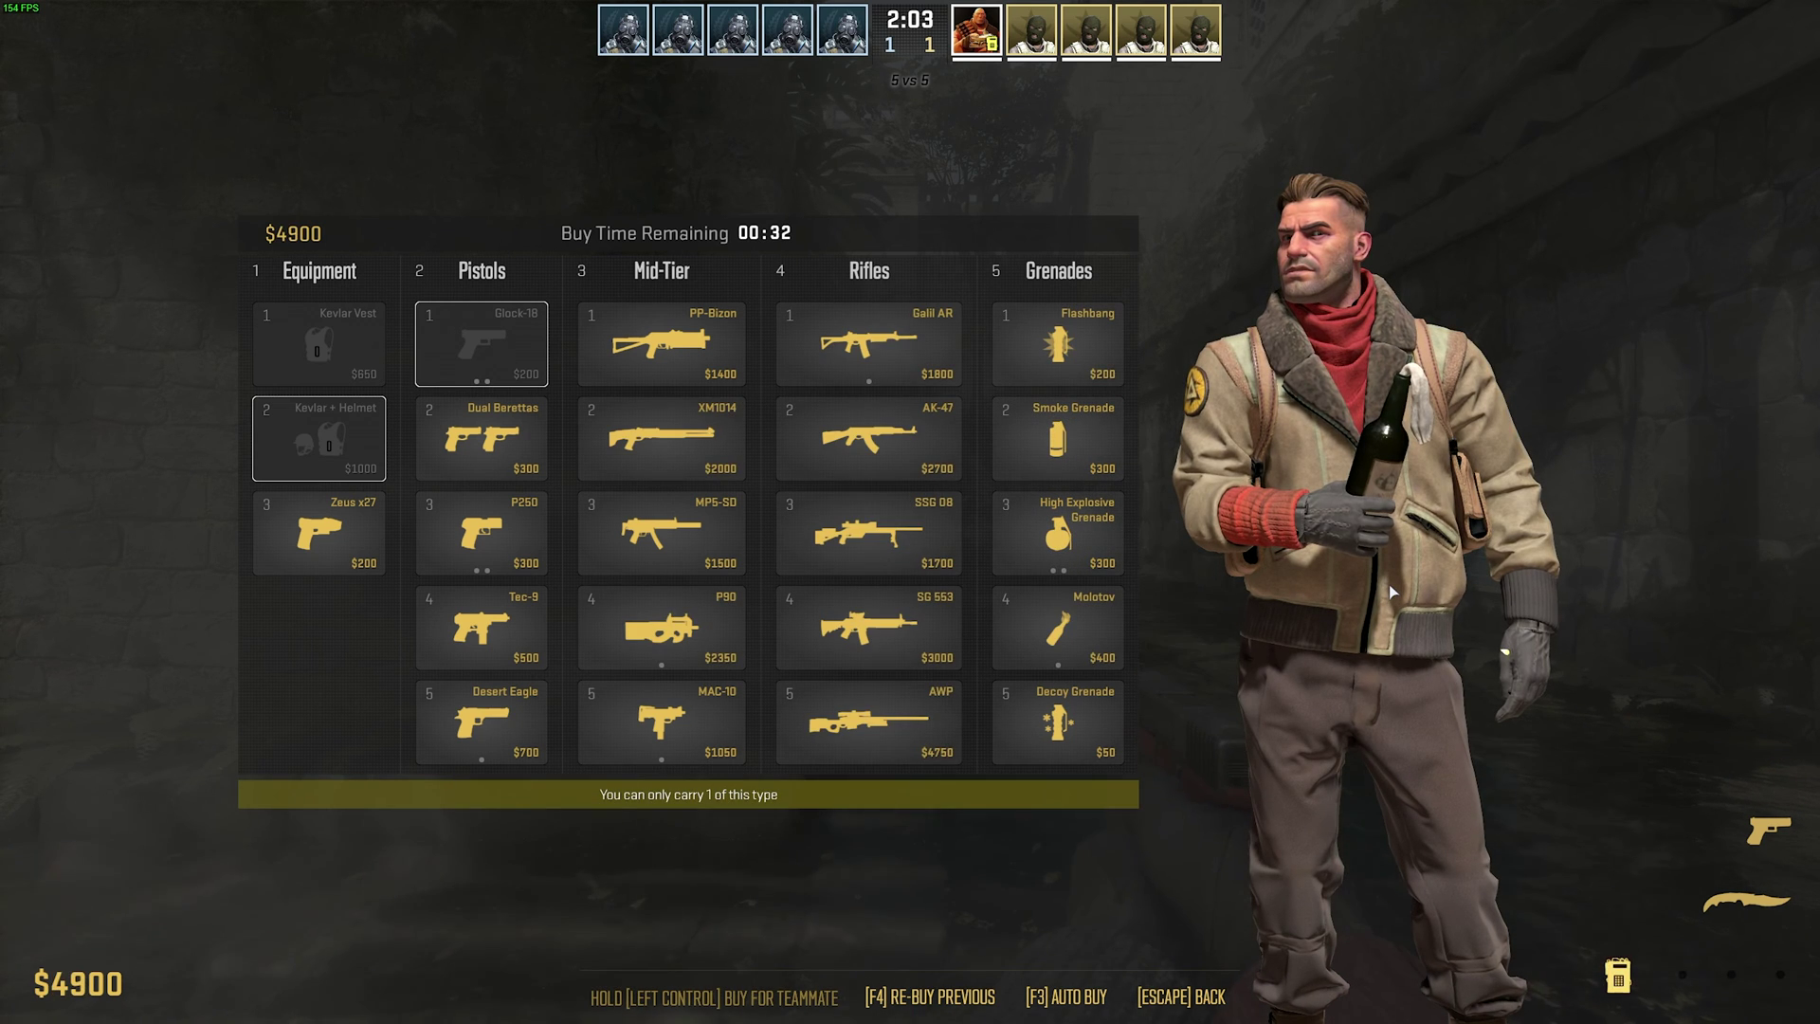
Stress-test the refund bind by rapidly alternating between buying and refunding the AK-47 bundle, and leave the buy menu.
key(F4)
key(F4)
key(F4)
key(F4)
key(F4)
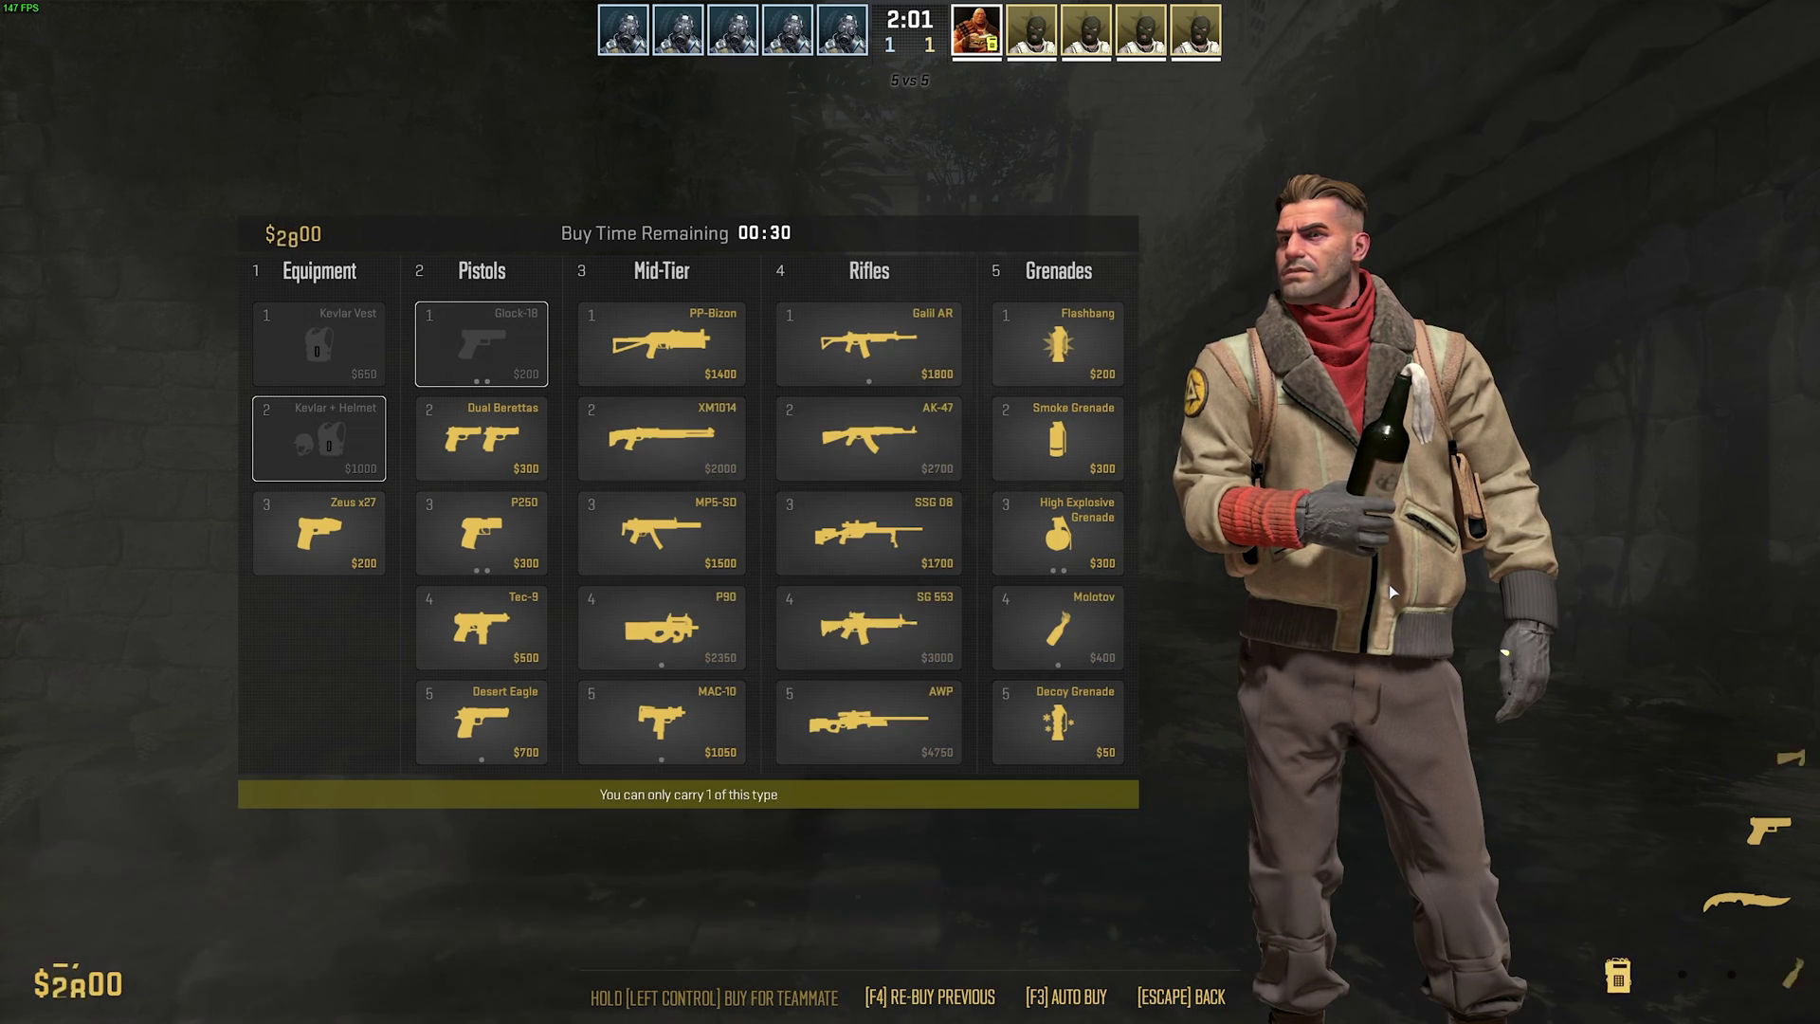
key(F4)
key(F4)
key(F4)
key(F4)
key(F4)
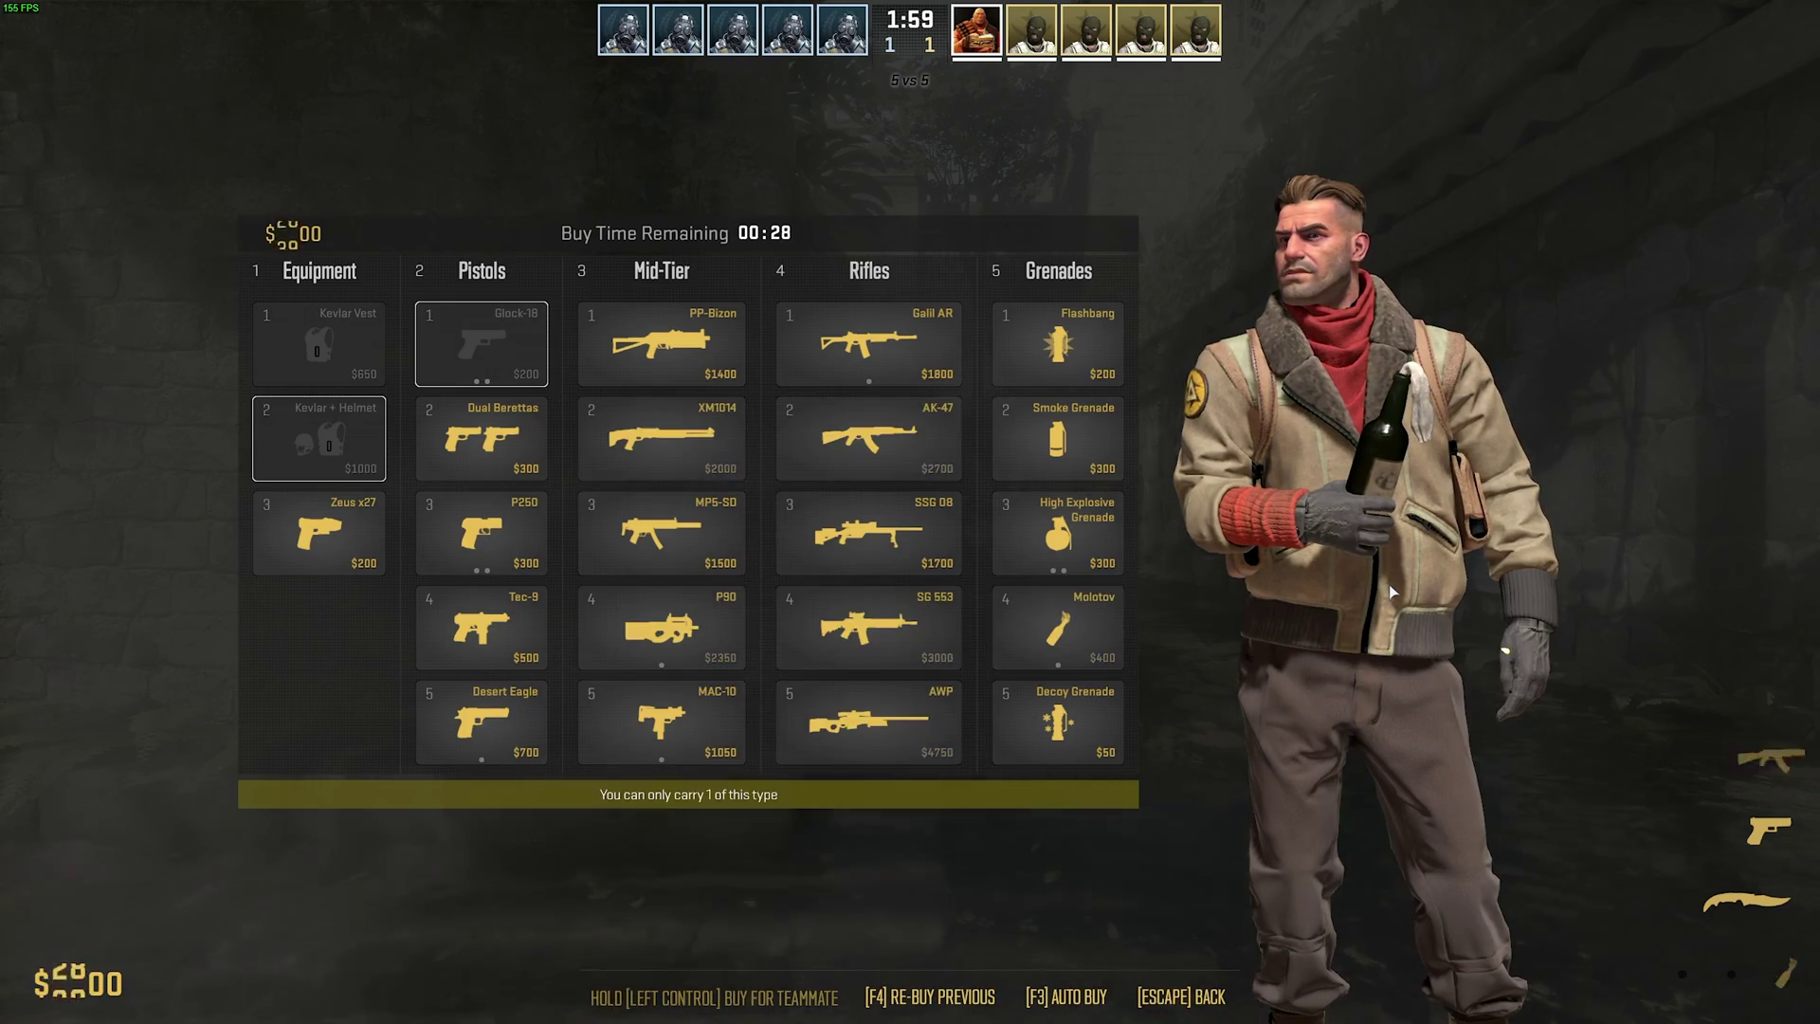
key(Escape)
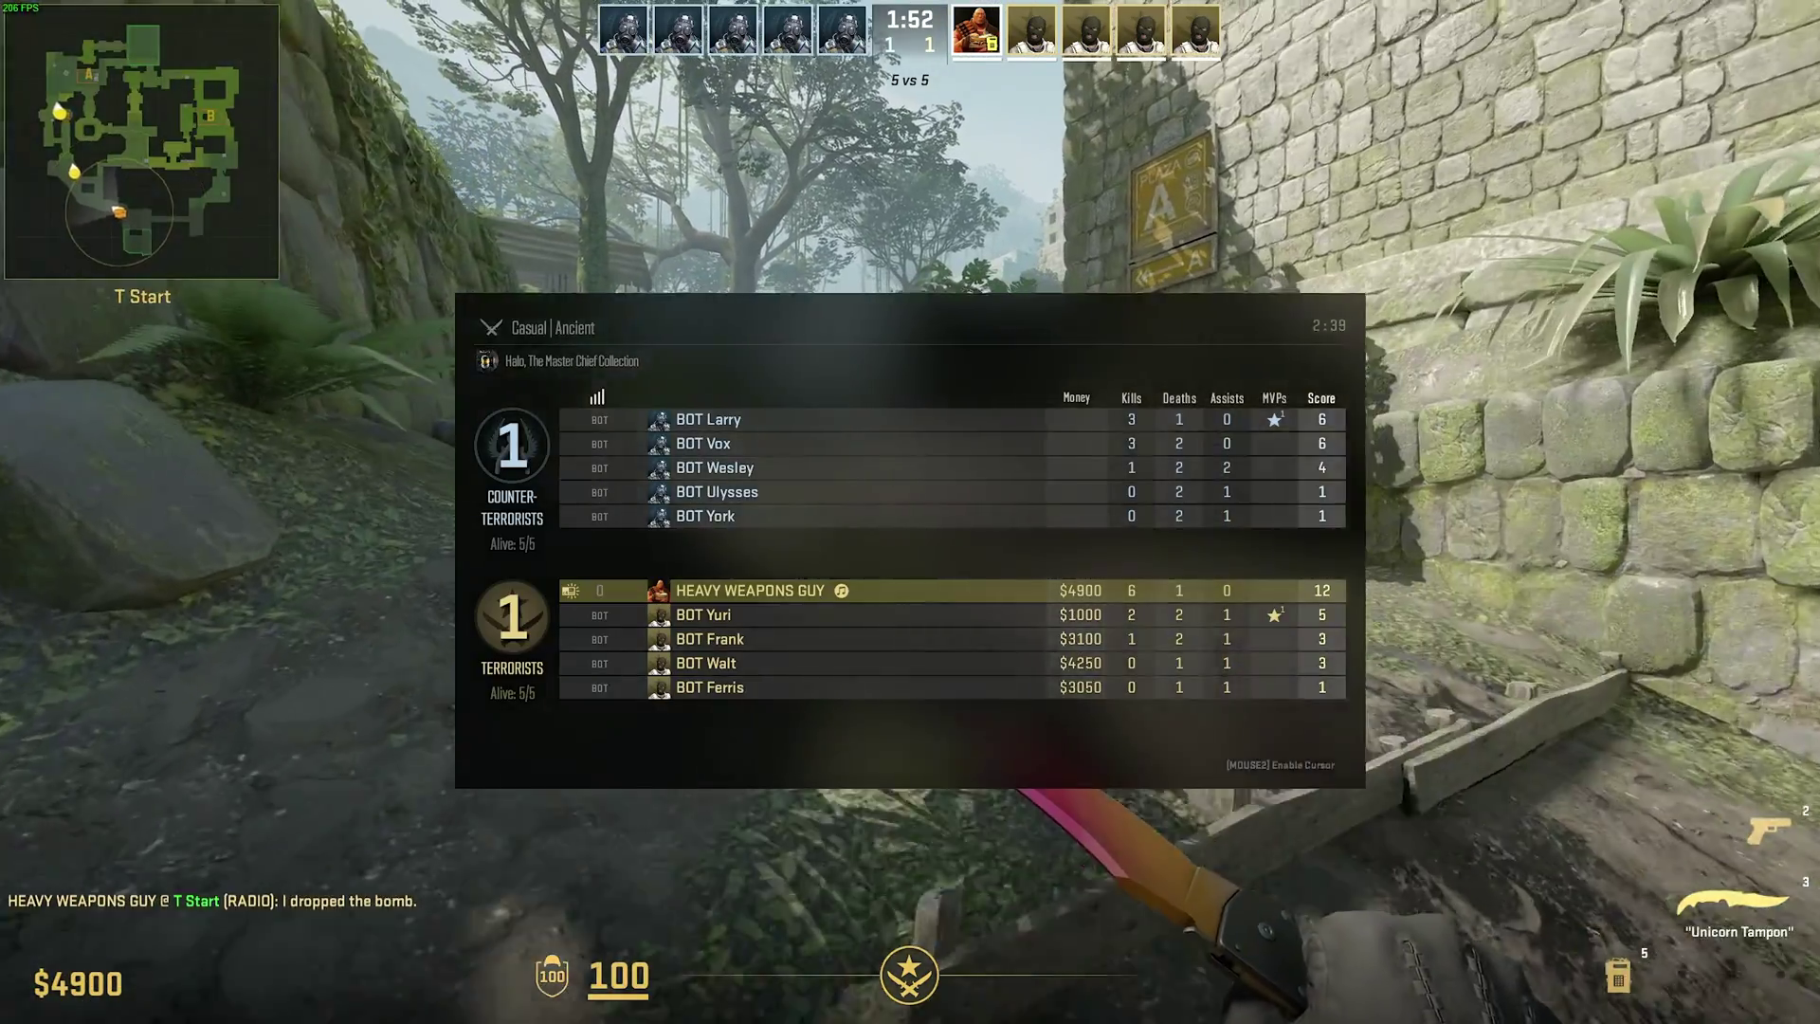
Run with the knife from T Start up the stairs and through the Main Hall towards bombsite A.
key(w)
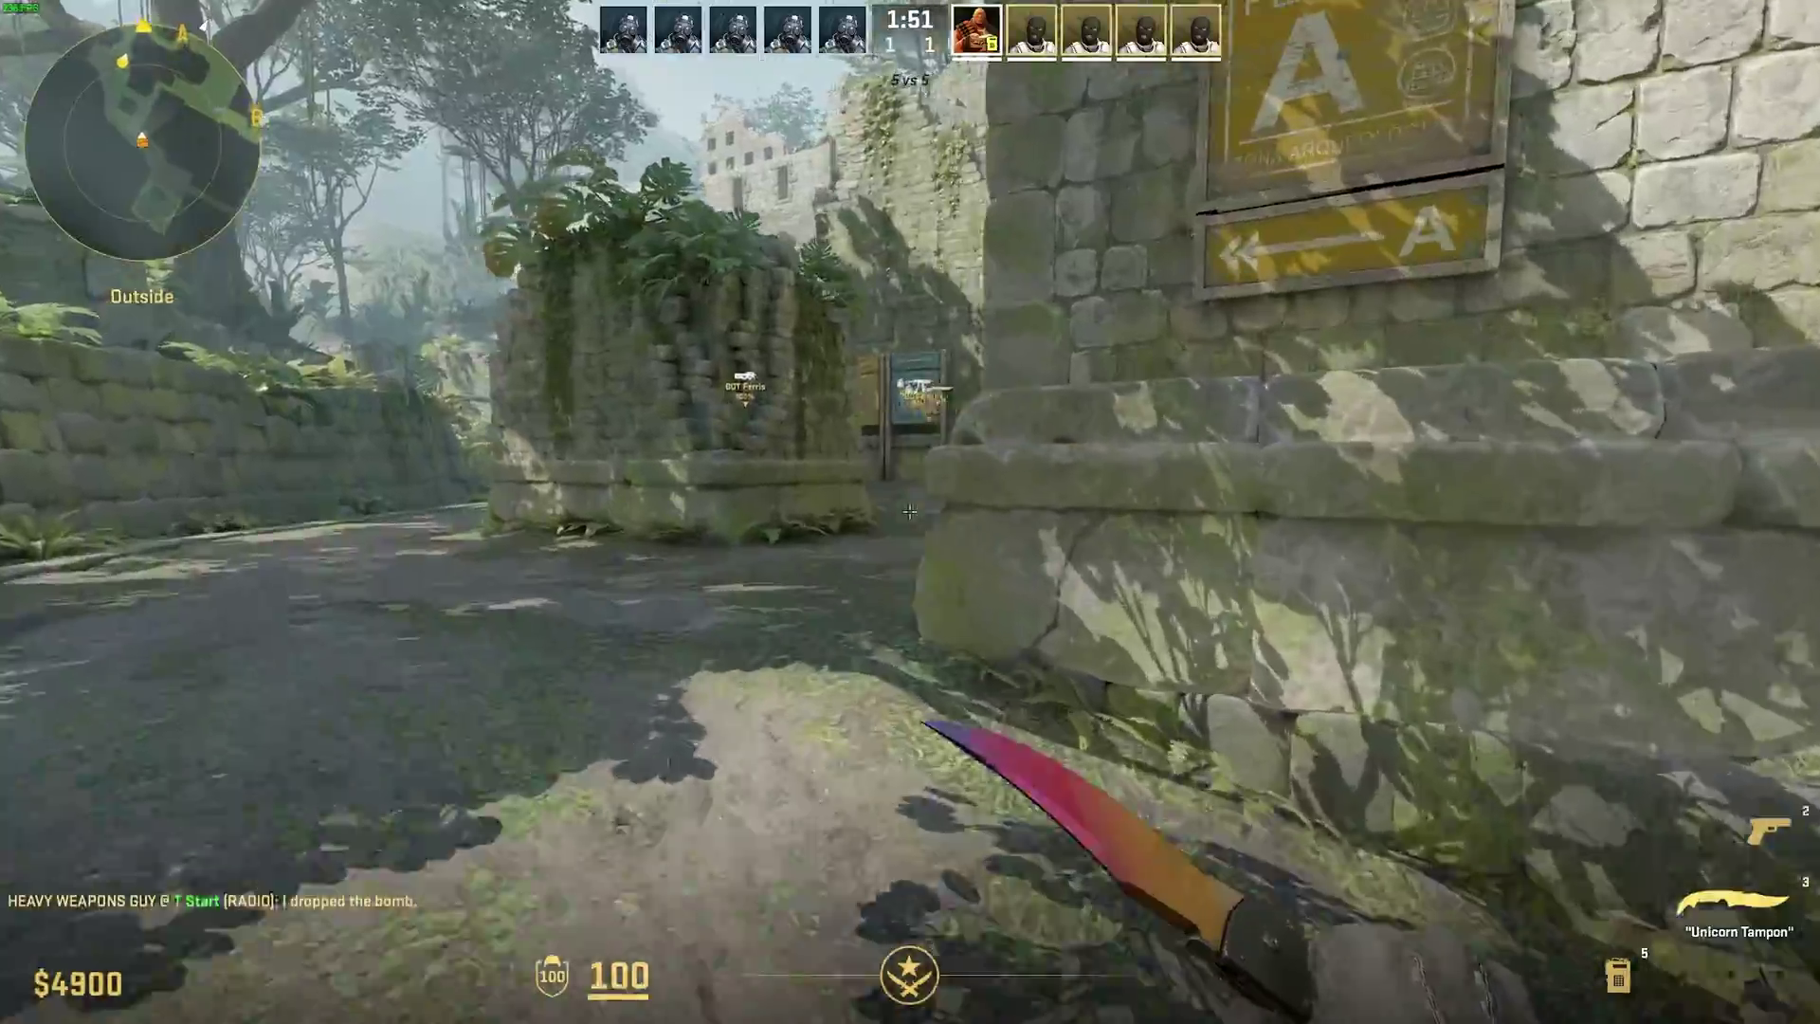
key(w)
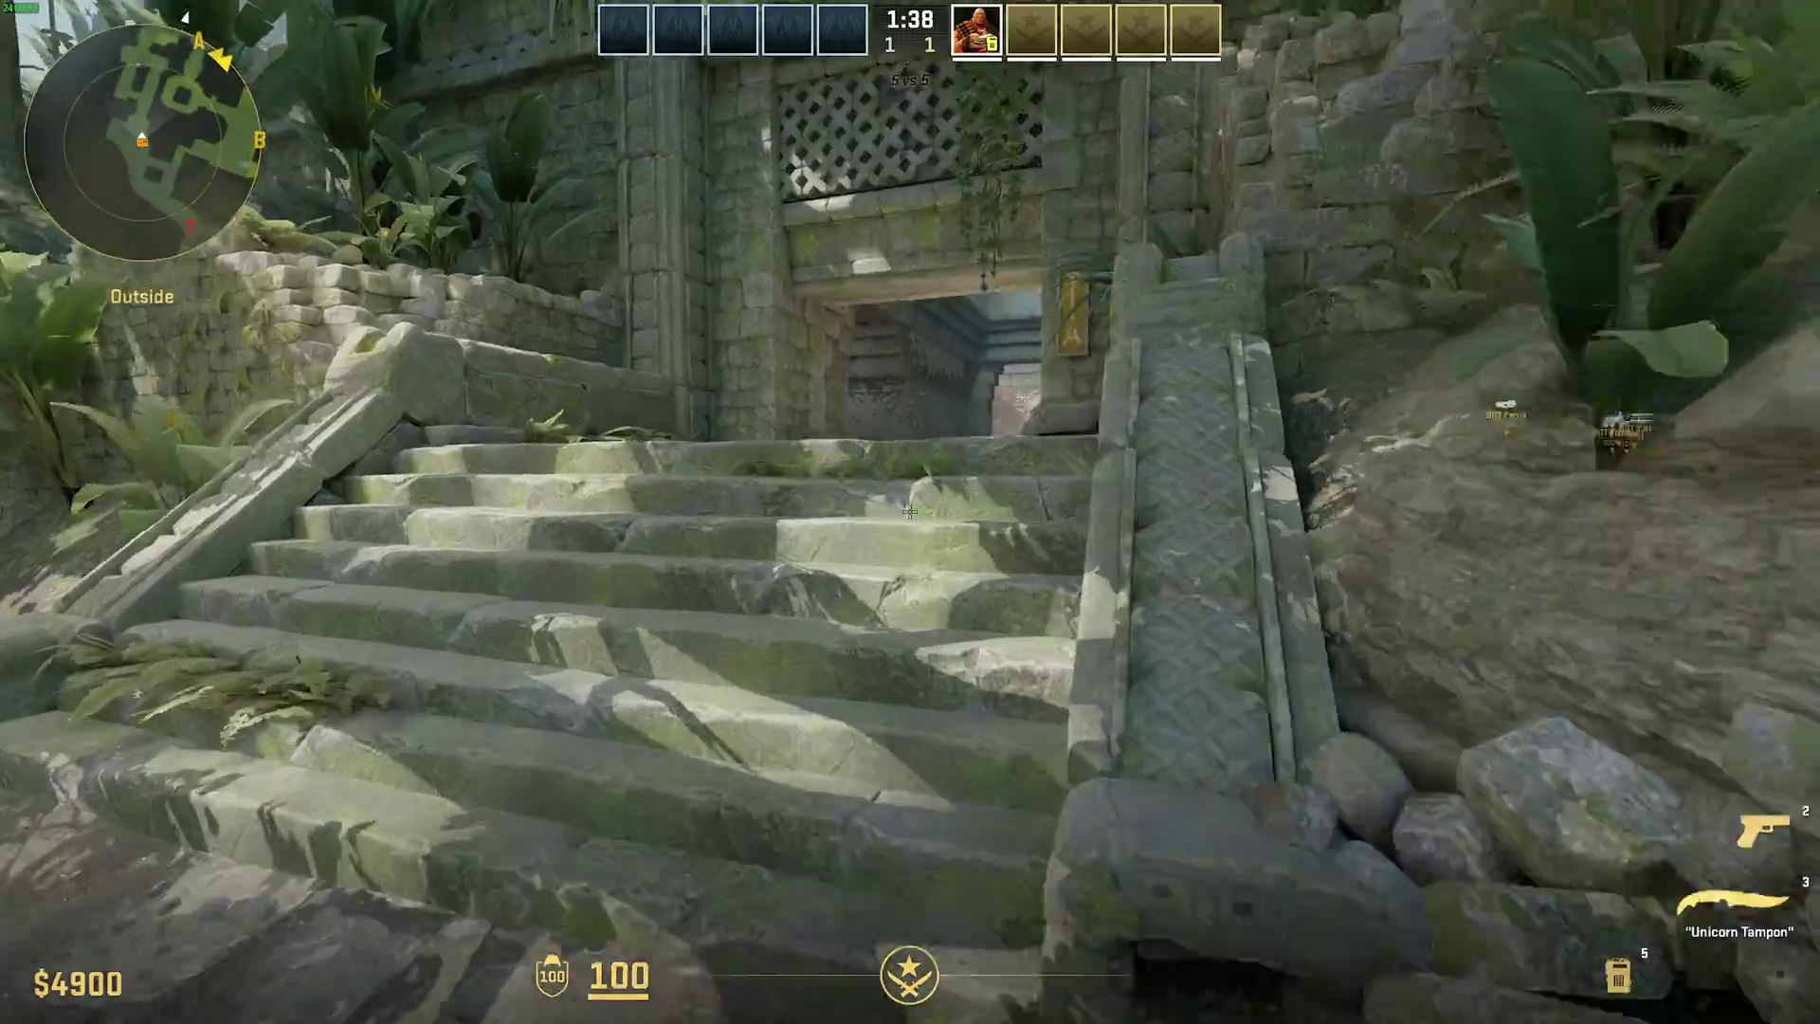
key(w)
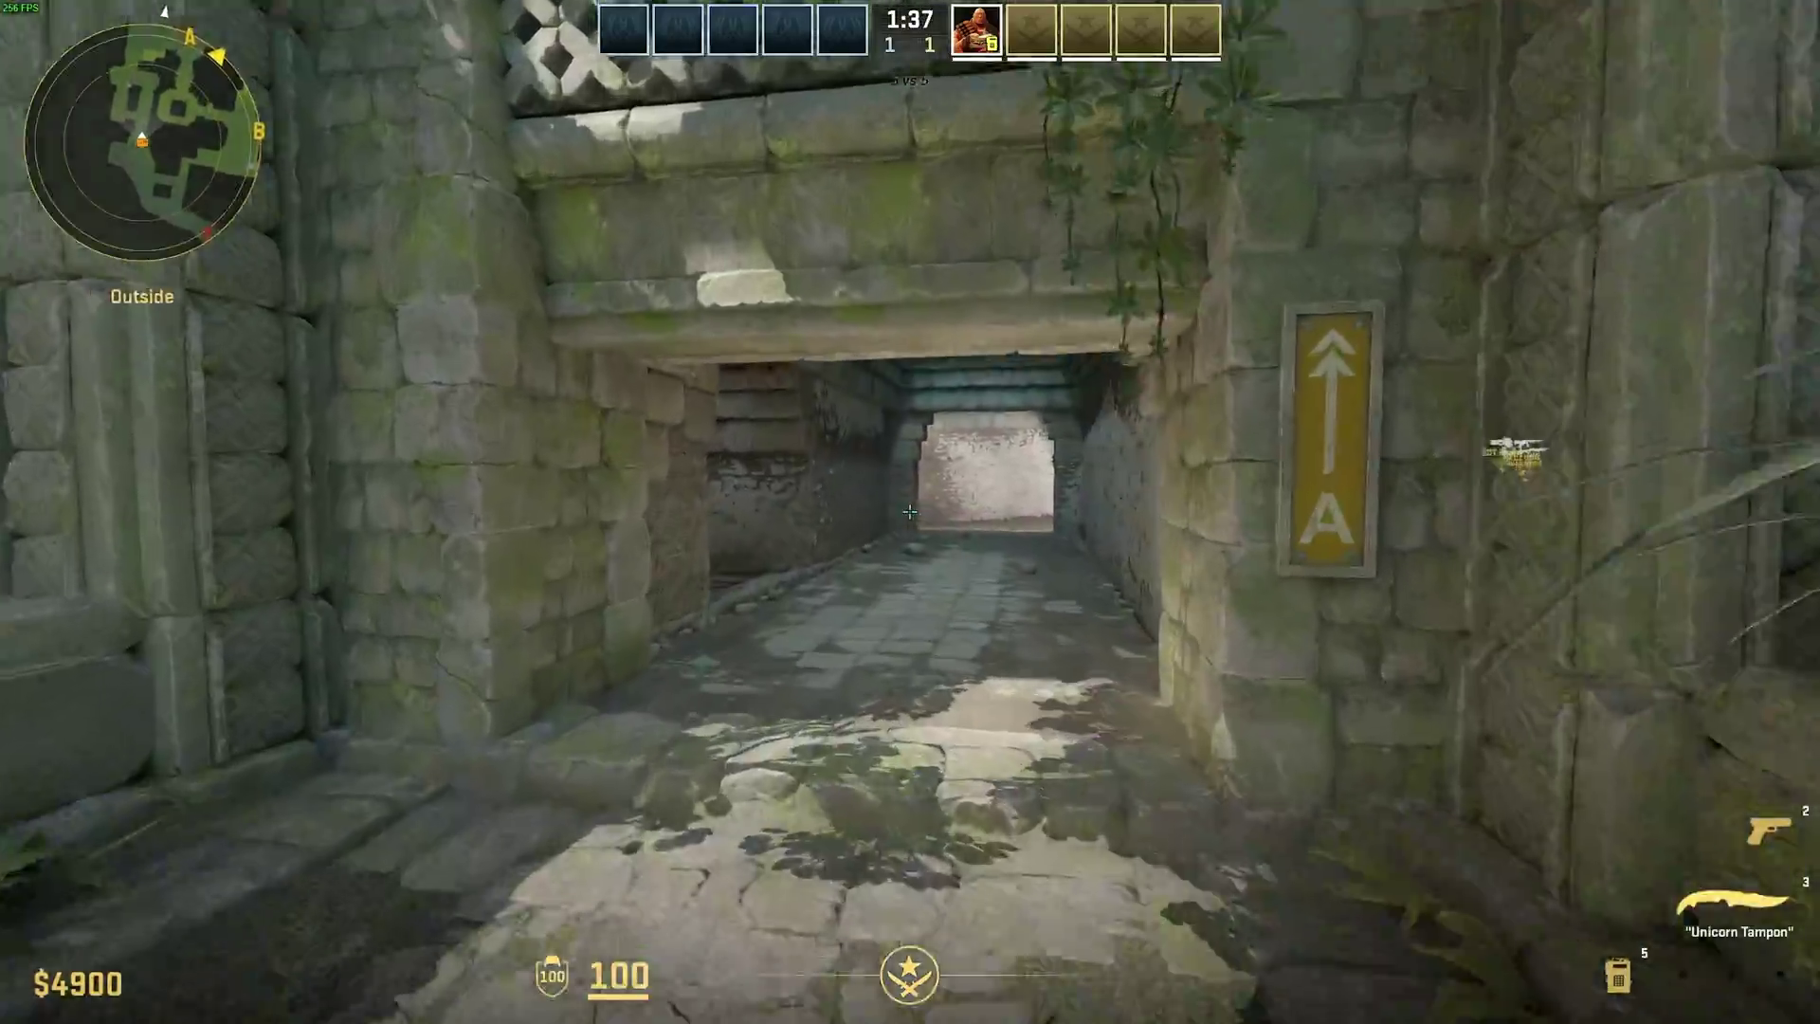
key(w)
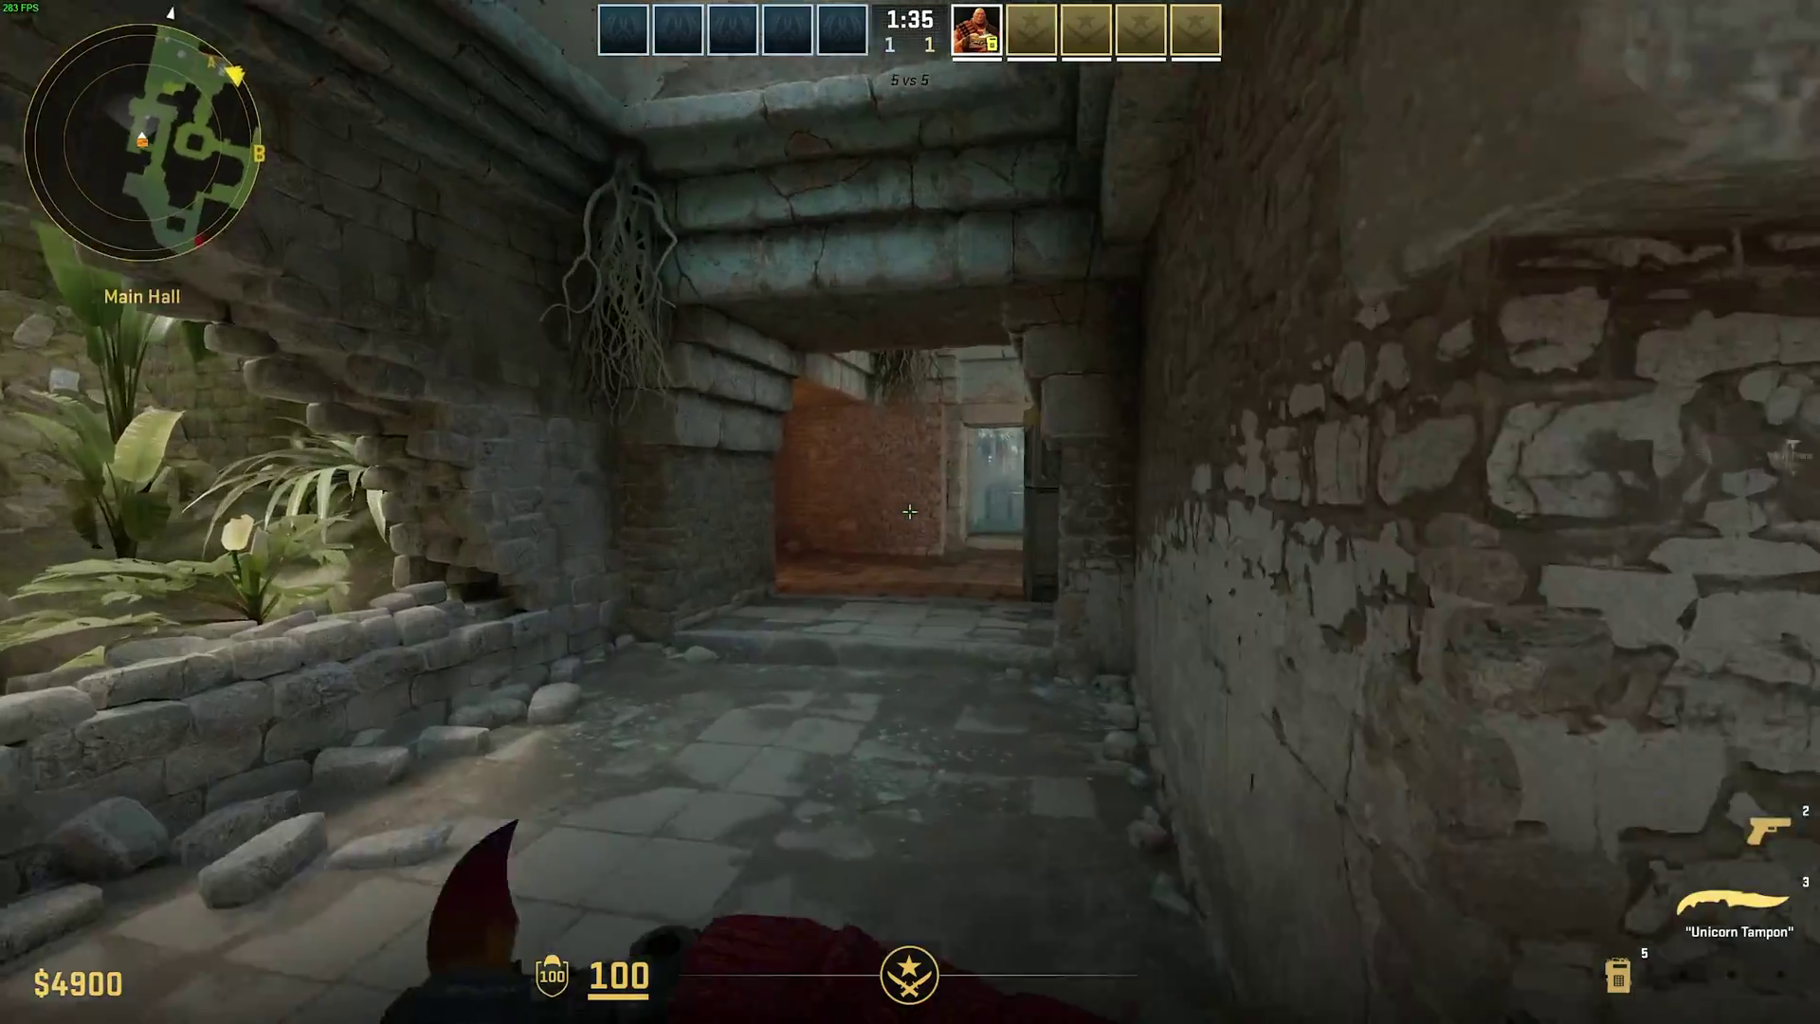
key(w)
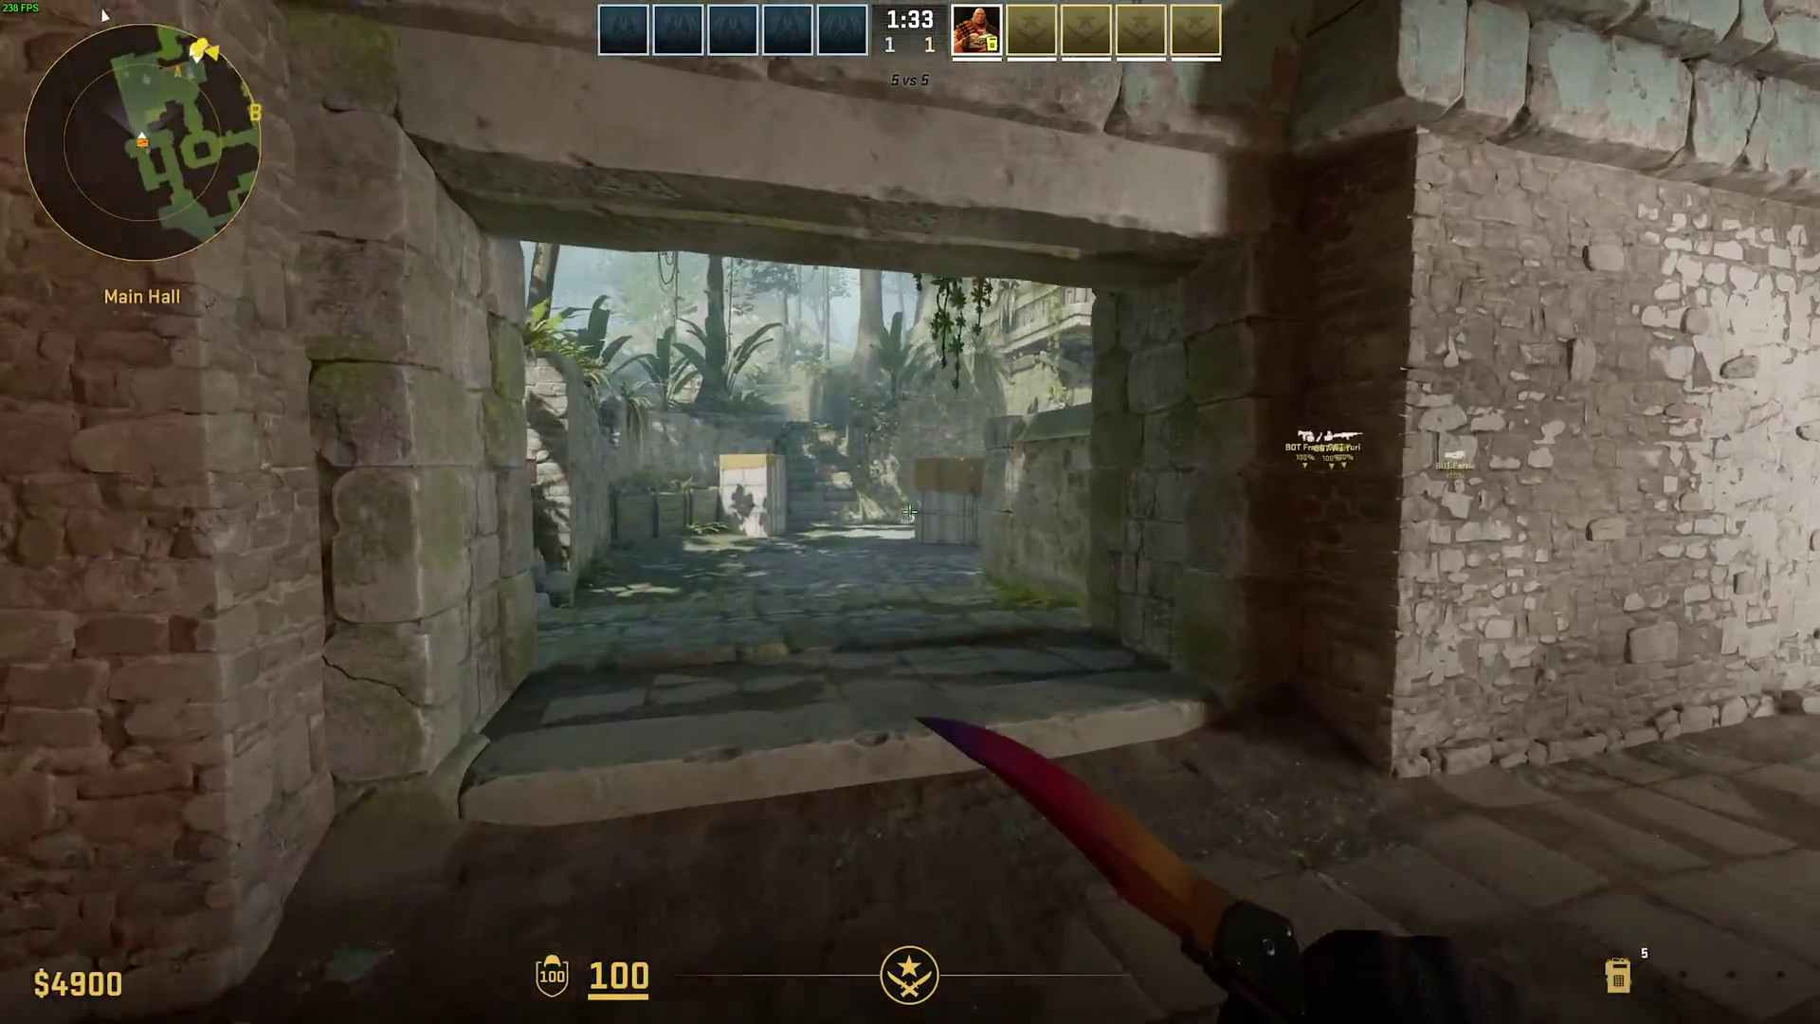
key(w)
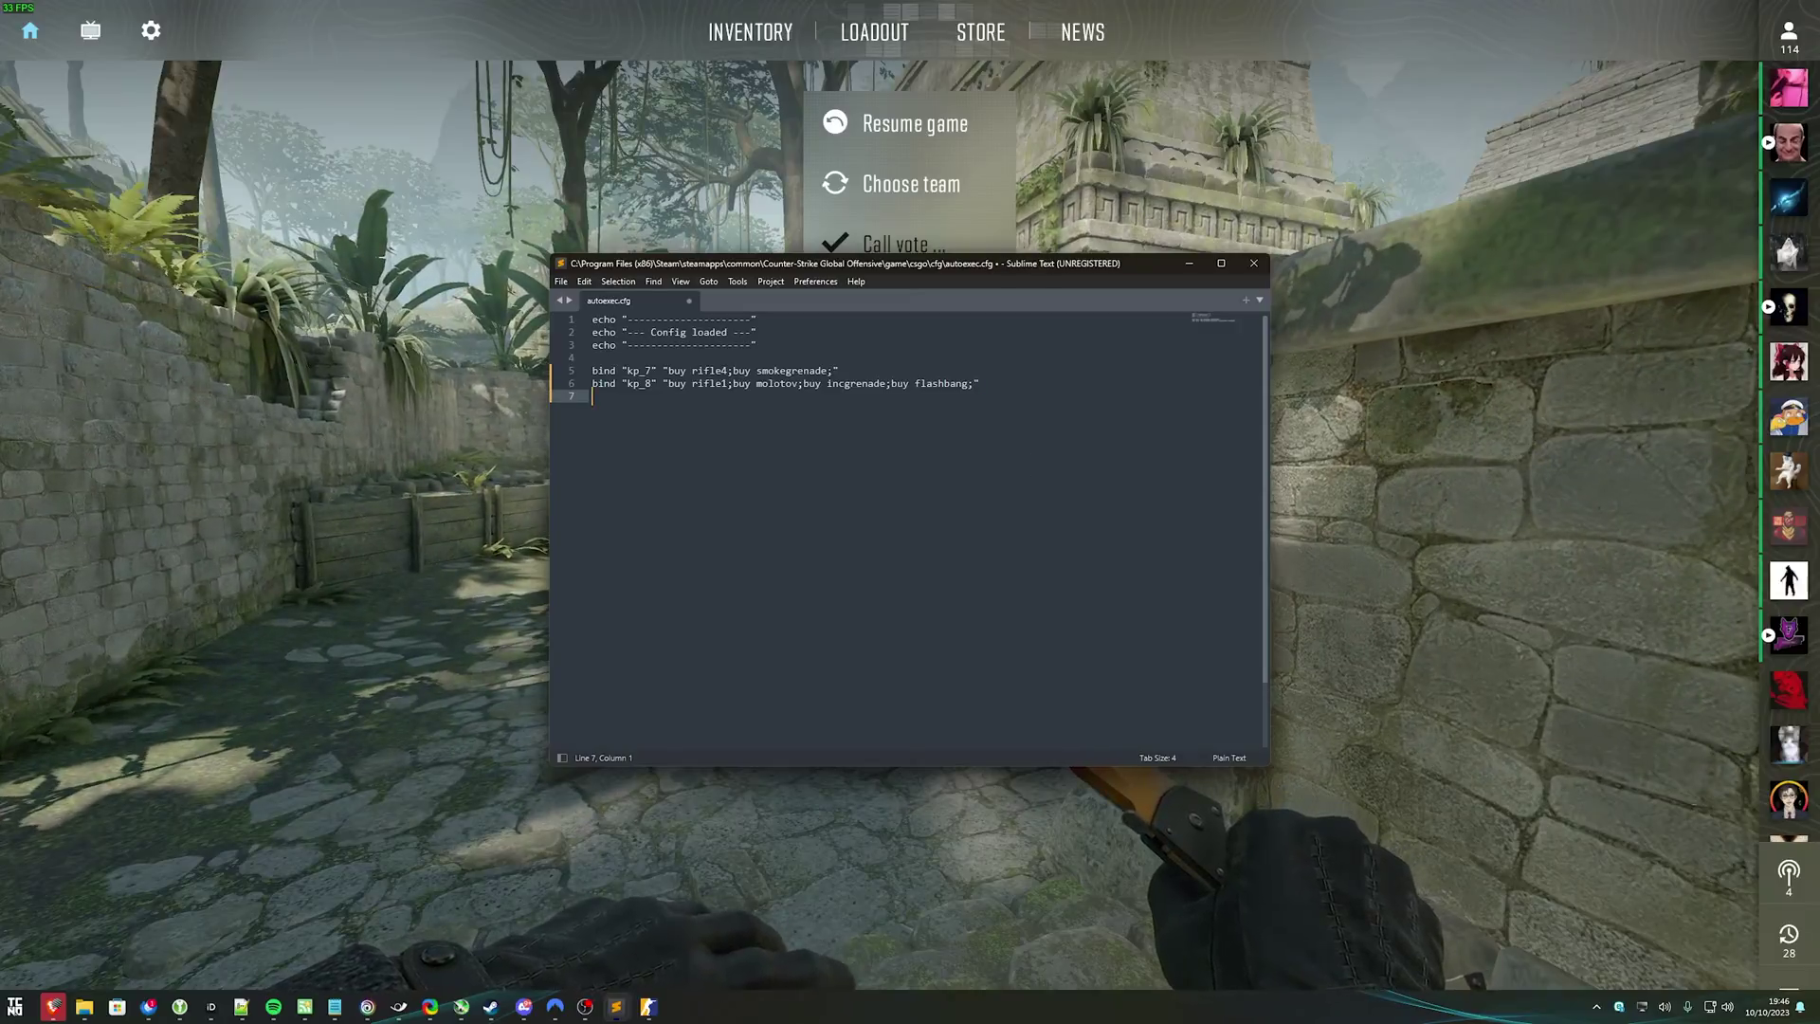
Switch to Sublime Text, add the refundall alias and "bind 9 refundall" to autoexec.cfg below a blank line, and save the file.
text(alias "refundall" "sellback 0;sellback 1;sellback 2;sellback 3;sellback 4;sellback 5;sellback 6;sellback 8;sellback 9;sellback 10;sellback 11;sellback 12;sellback 13;sellback 14;sellback 15;sellback 16;sellback 17;sellback 18;sellback 26;sellback 26;sellback 27;sellback 28;sellback 29;sellback 30;sellback 32;sellback 33;sellback 34;sellback 35;play ui\panorama\itemtile_click_02.vsnd_c")
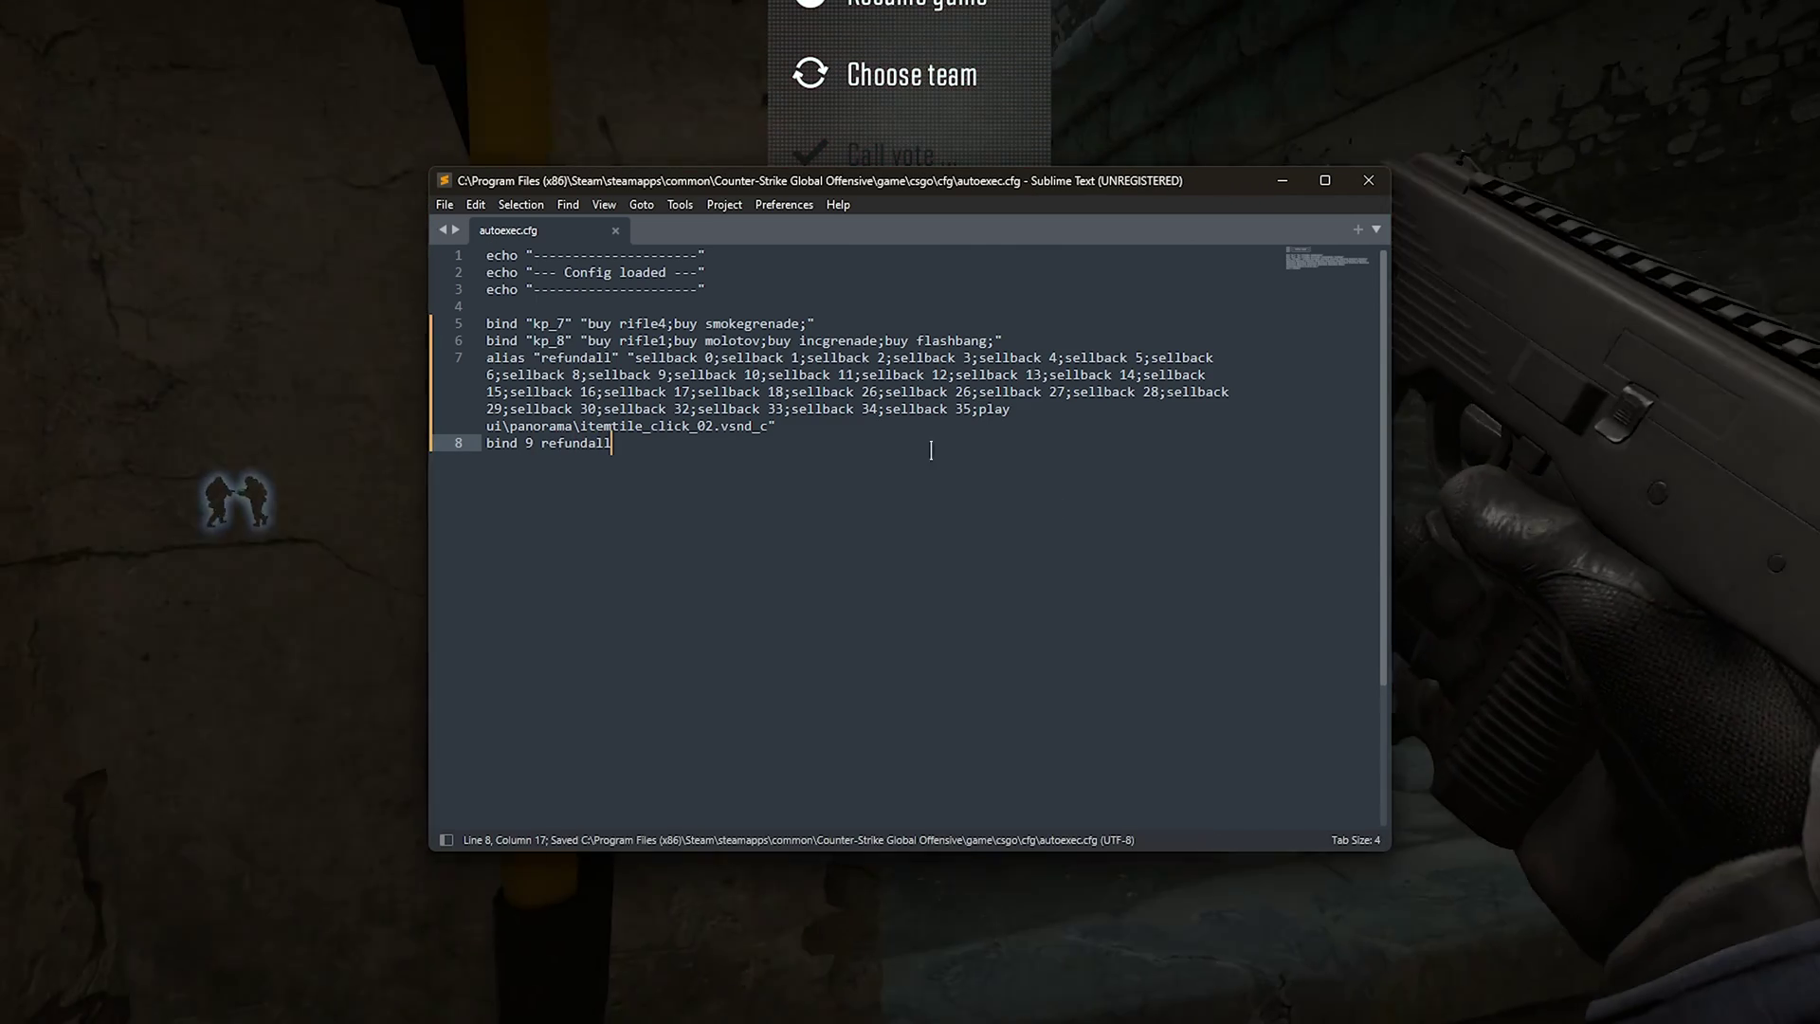
click(1024, 340)
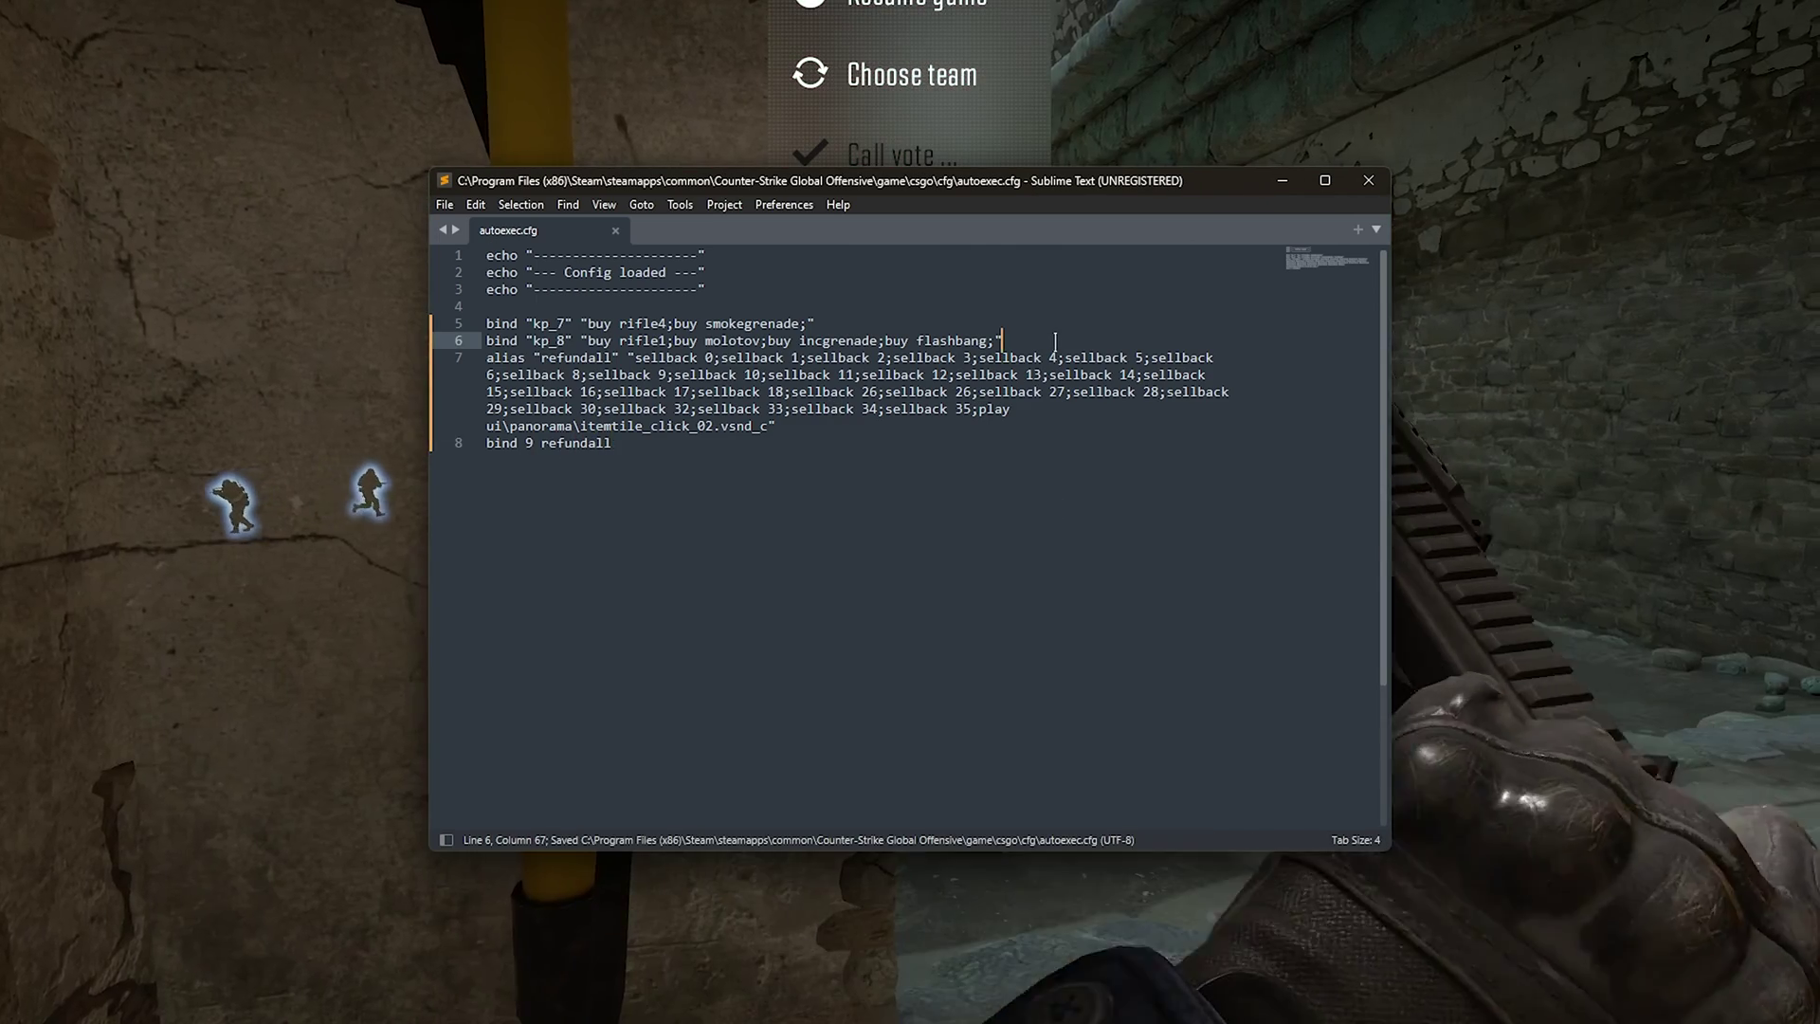
key(Return)
drag(1023, 340, 241, 311)
key(ctrl+s)
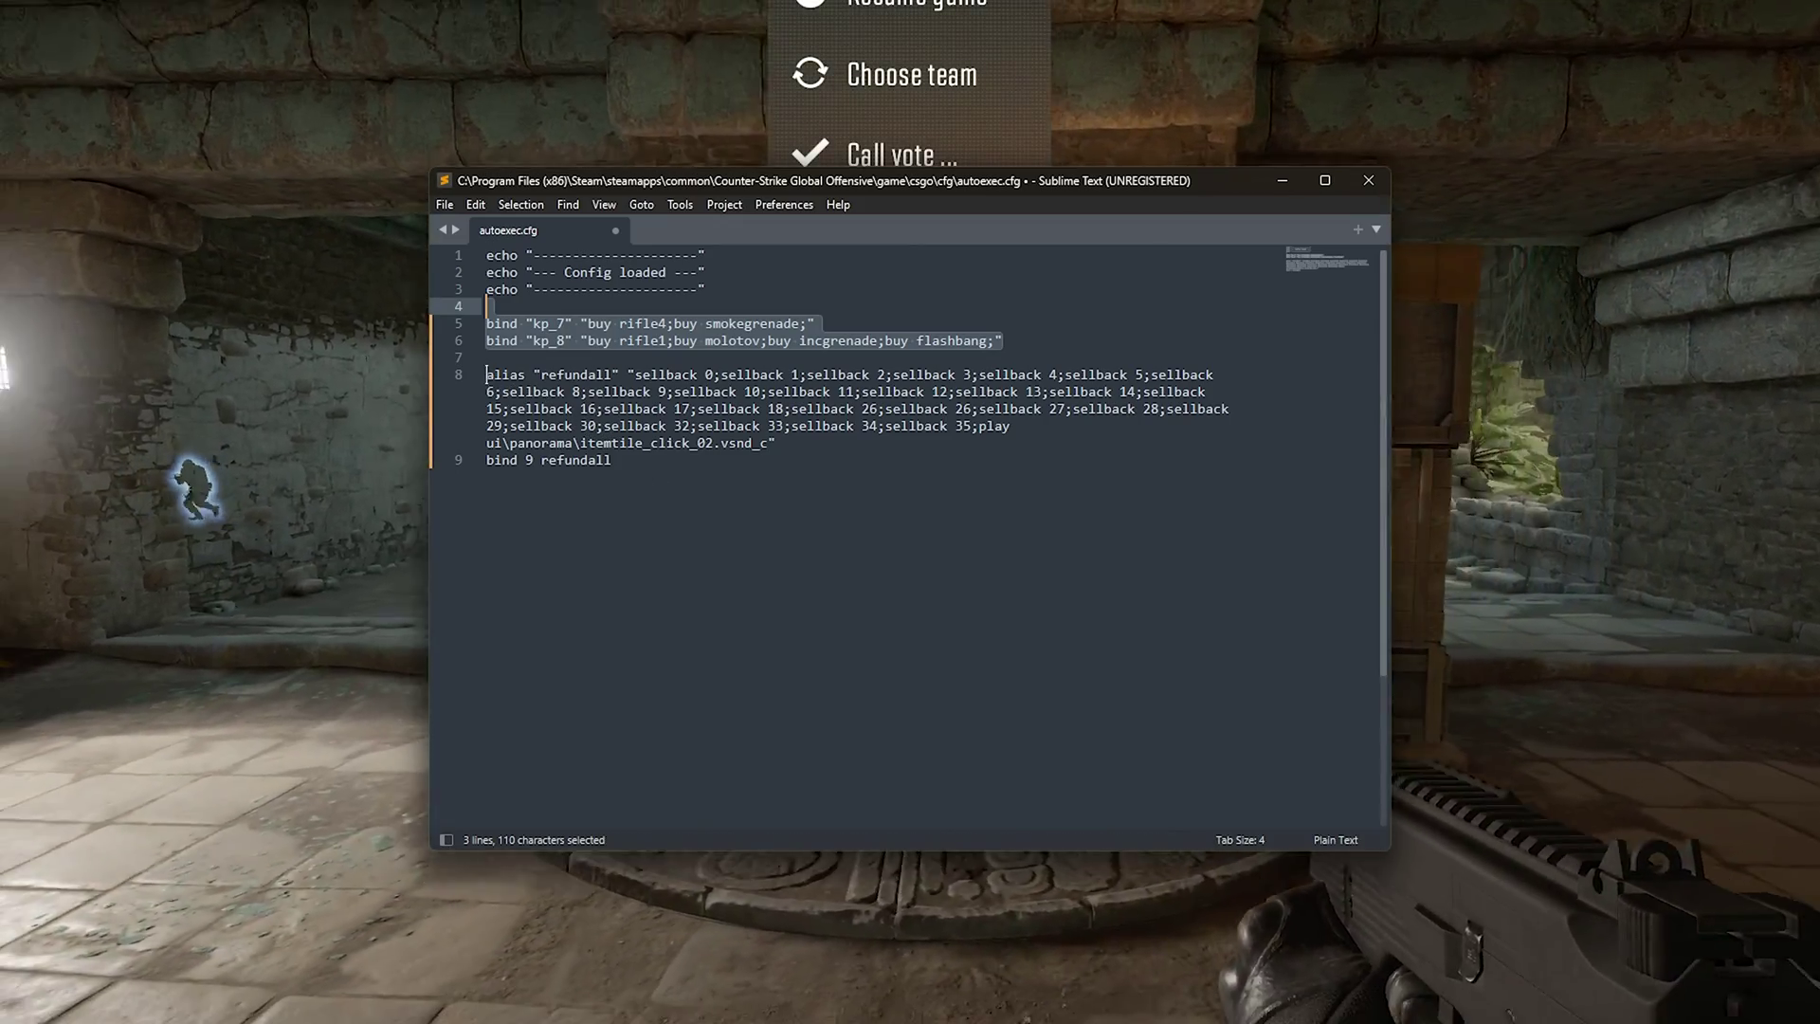
Highlight the refundall alias and its bind line in autoexec.cfg to review them, and clear the selection.
drag(487, 374, 683, 496)
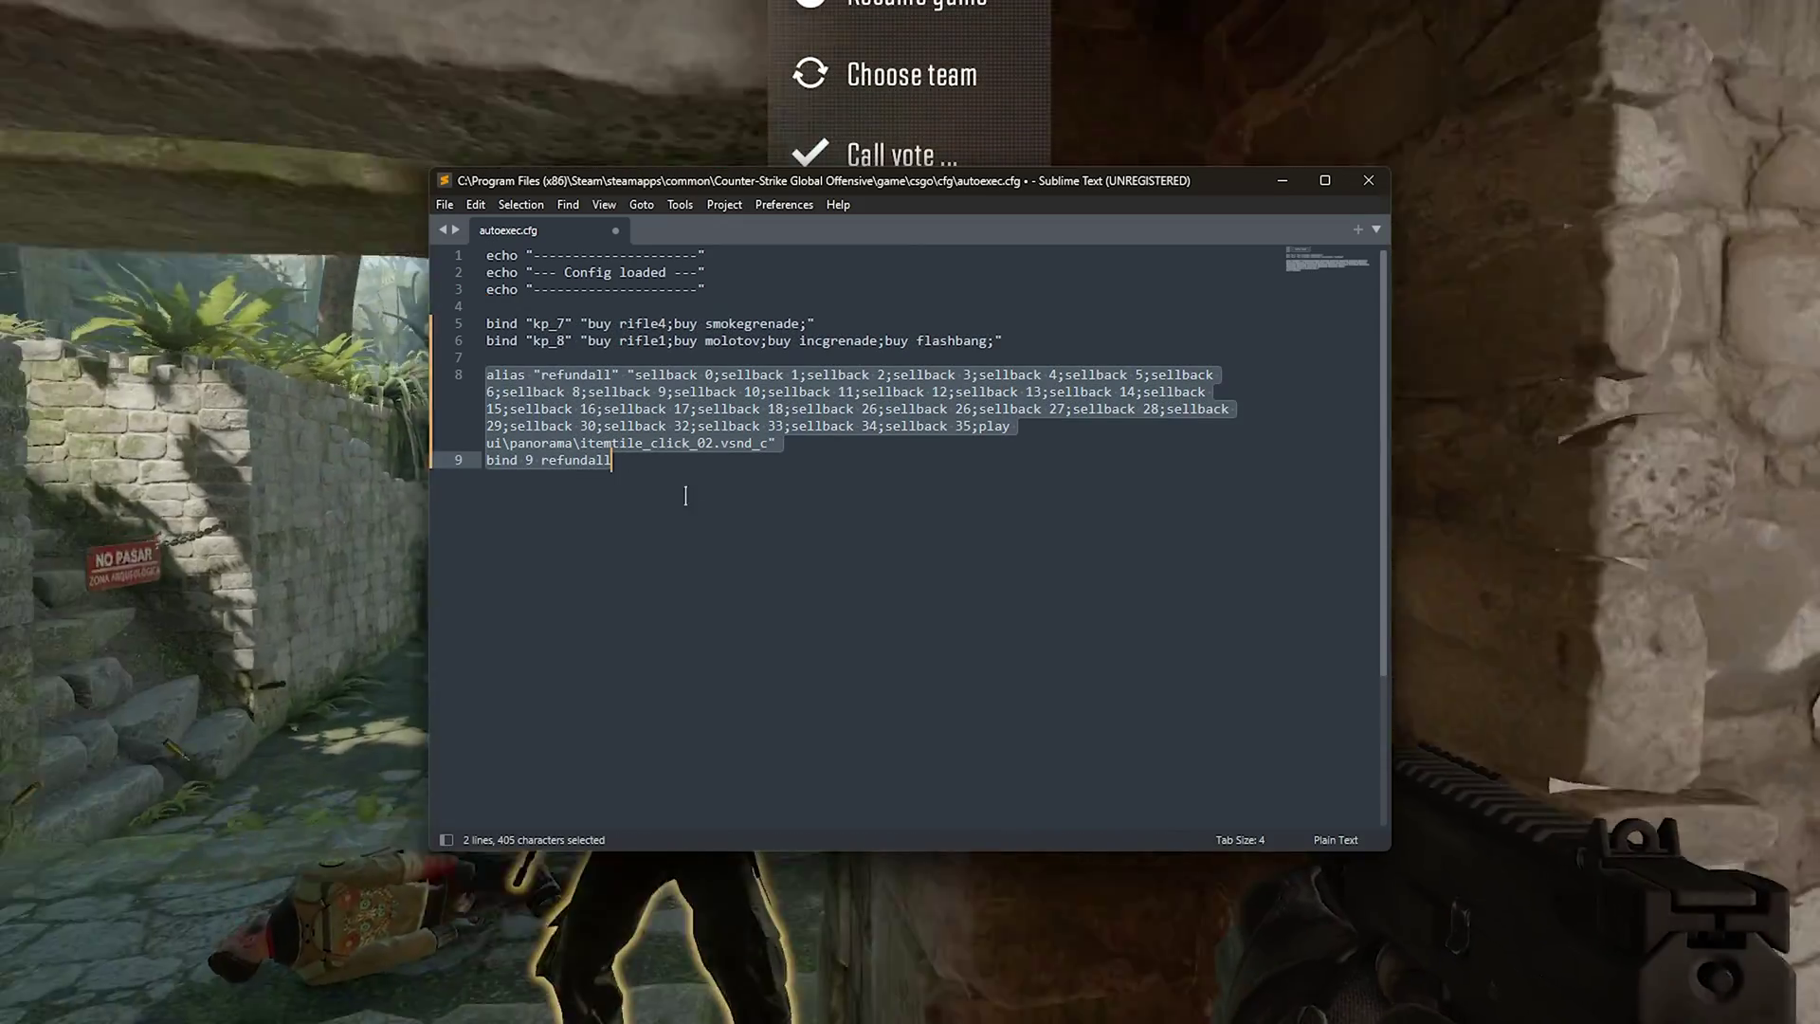
click(867, 570)
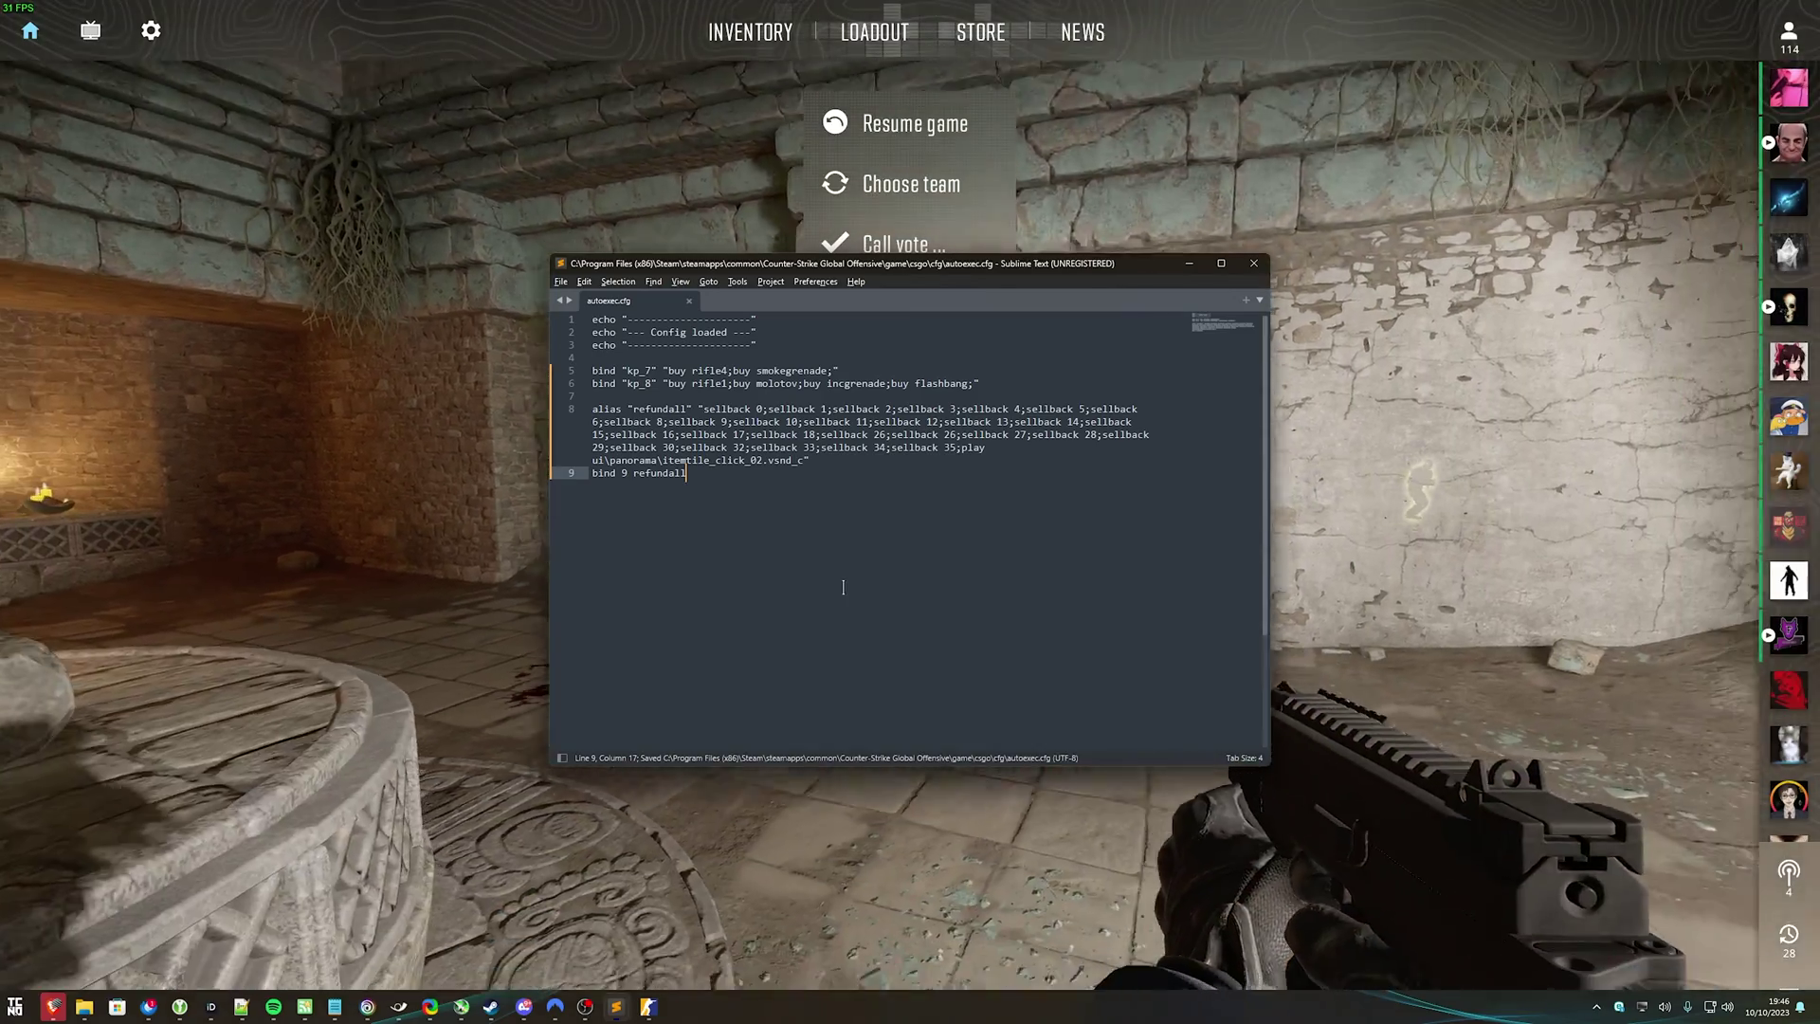
key(alt+Tab)
drag(569, 75, 569, 312)
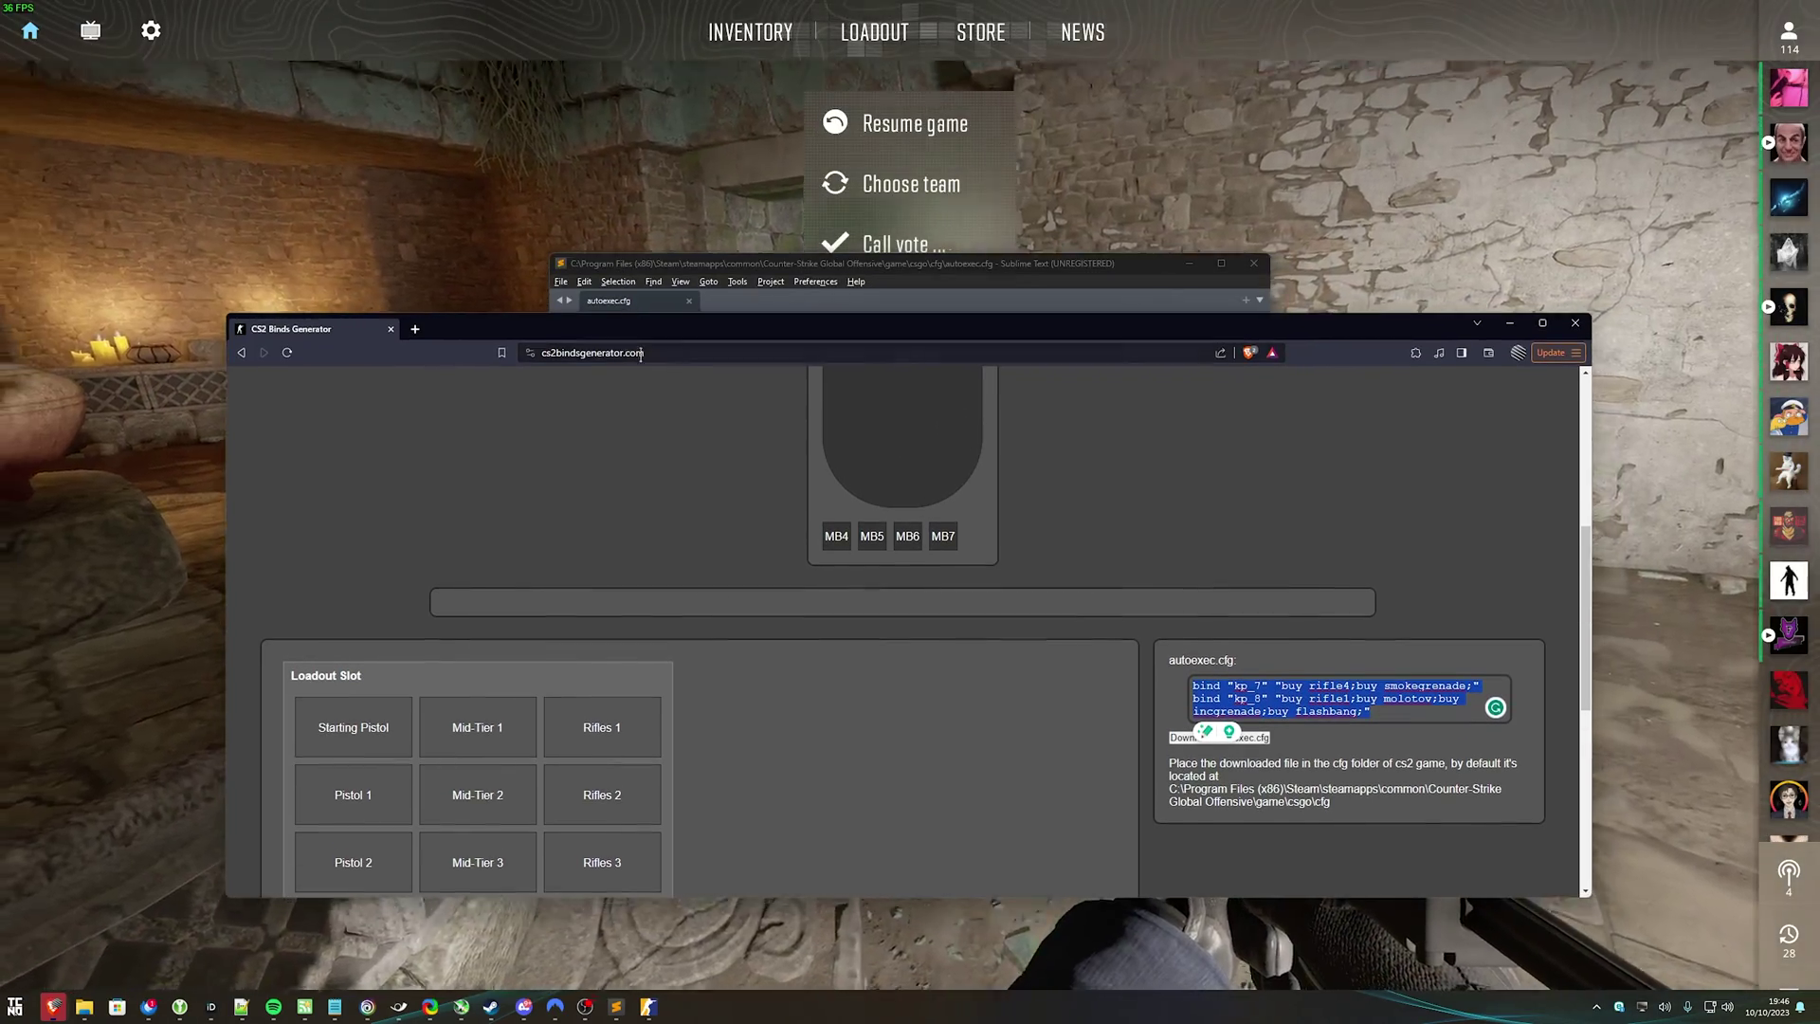
click(676, 352)
click(770, 265)
key(Return)
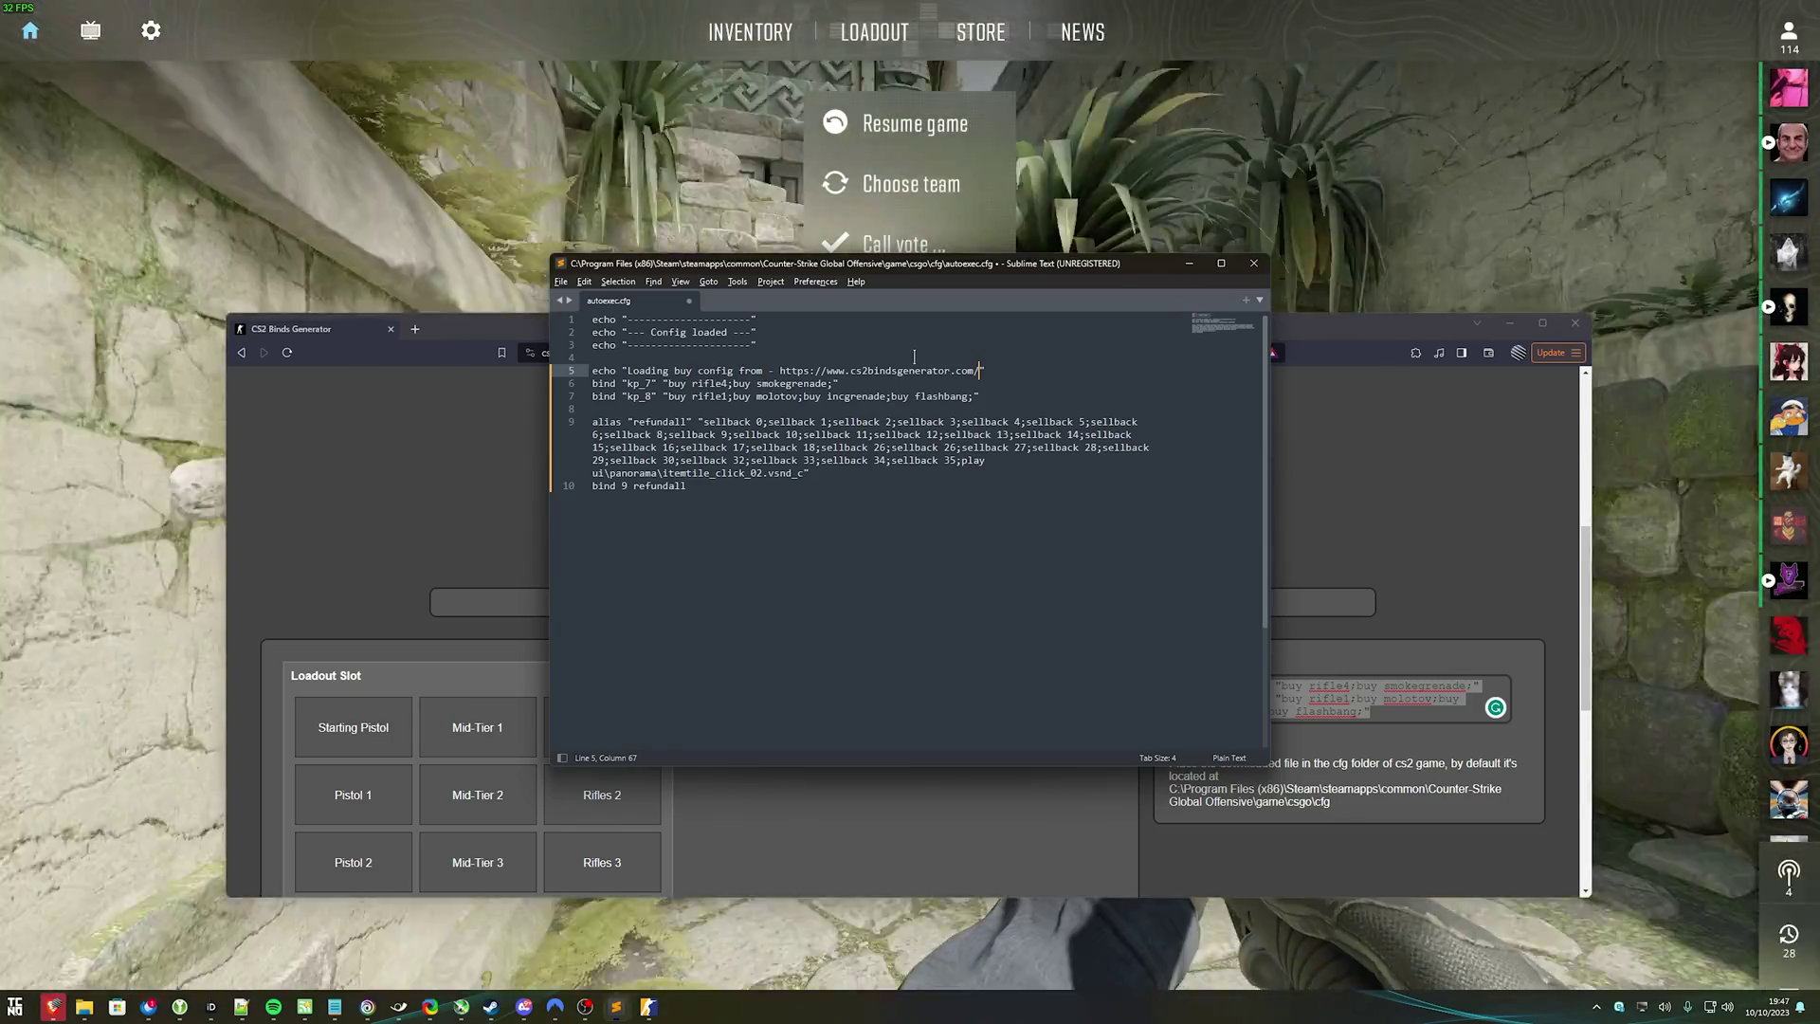
click(1350, 381)
click(1115, 272)
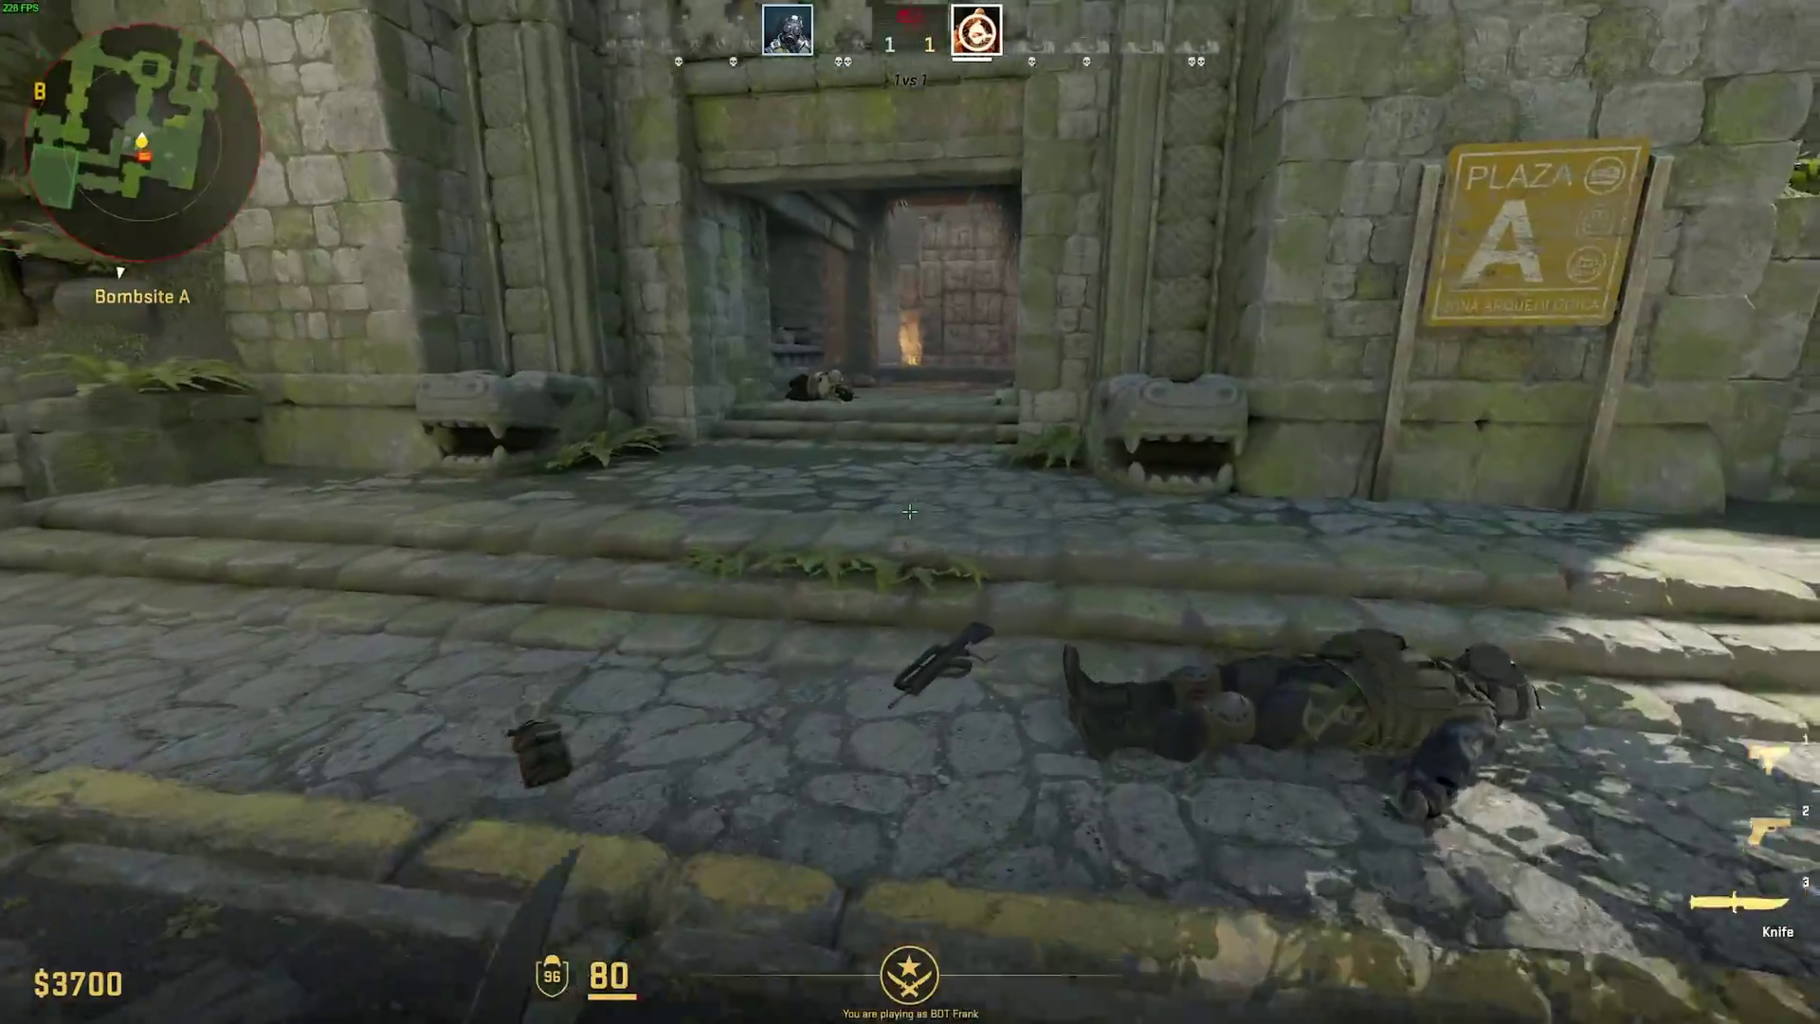
Return to the Counter-Strike 2 match and roam bombsite A with the knife, passing the plaza steps and the wall near the stairs.
key(w)
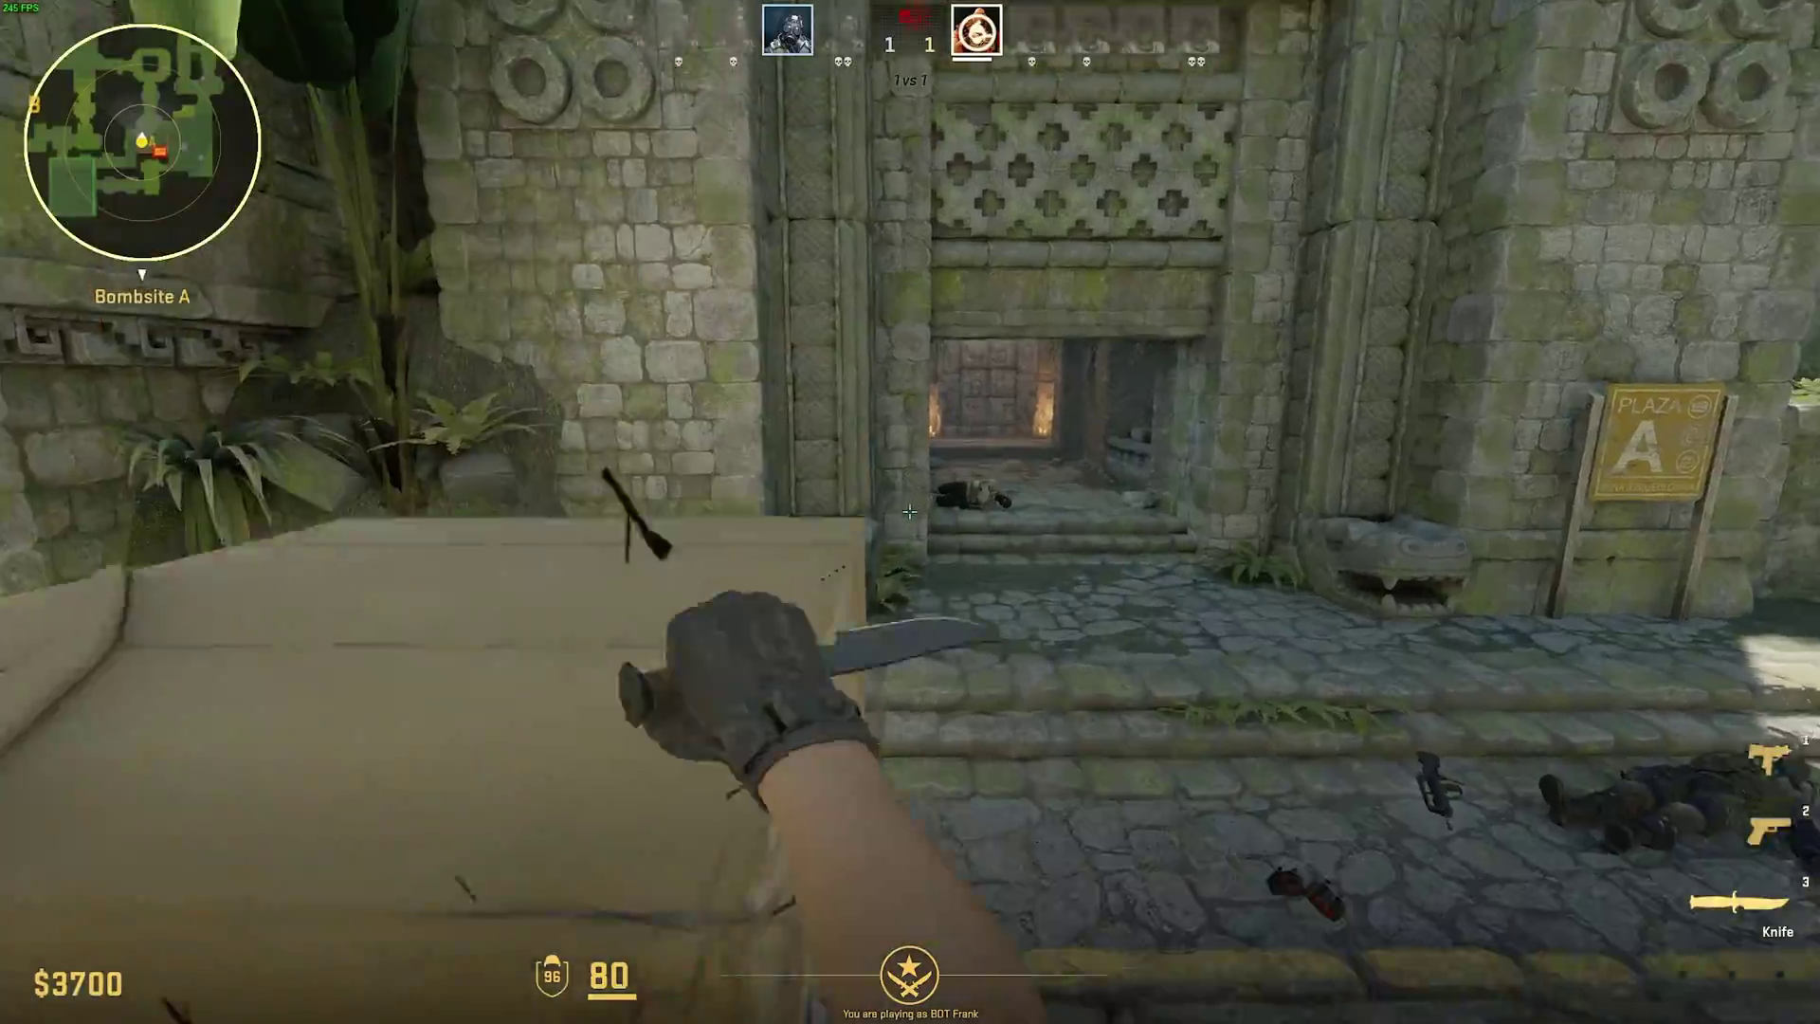
key(w)
key(3)
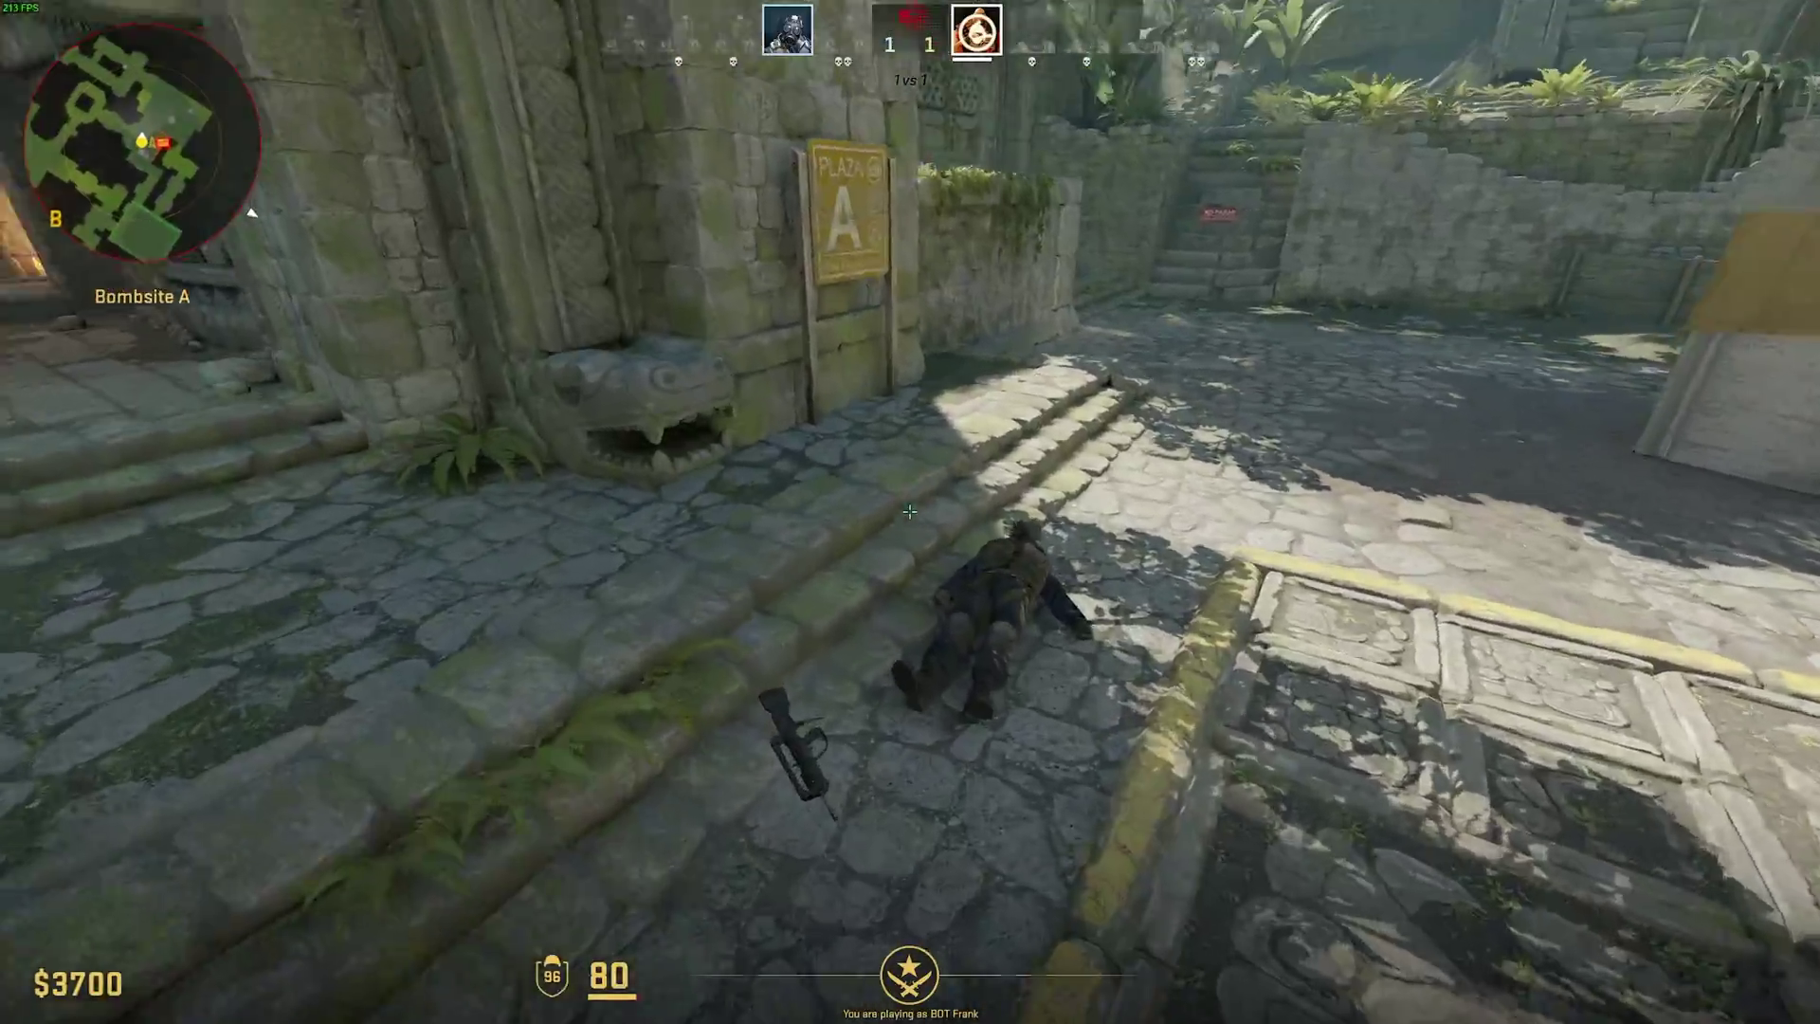
key(w)
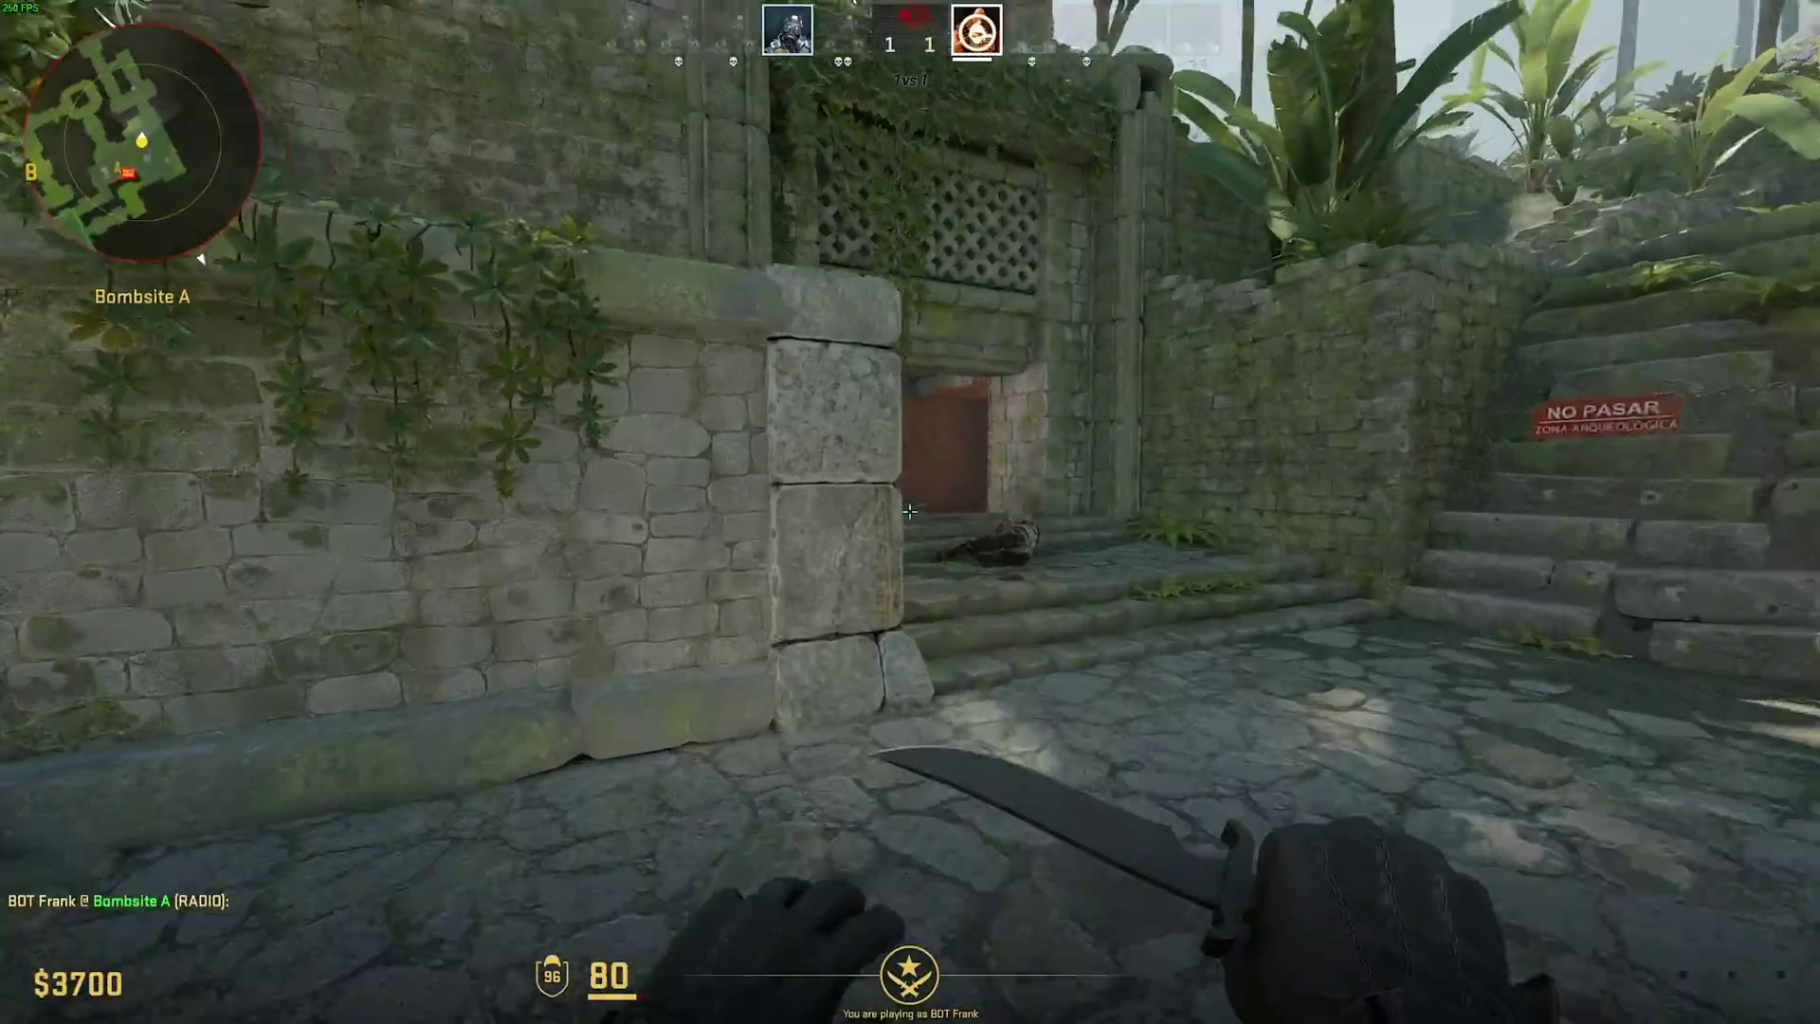
key(w)
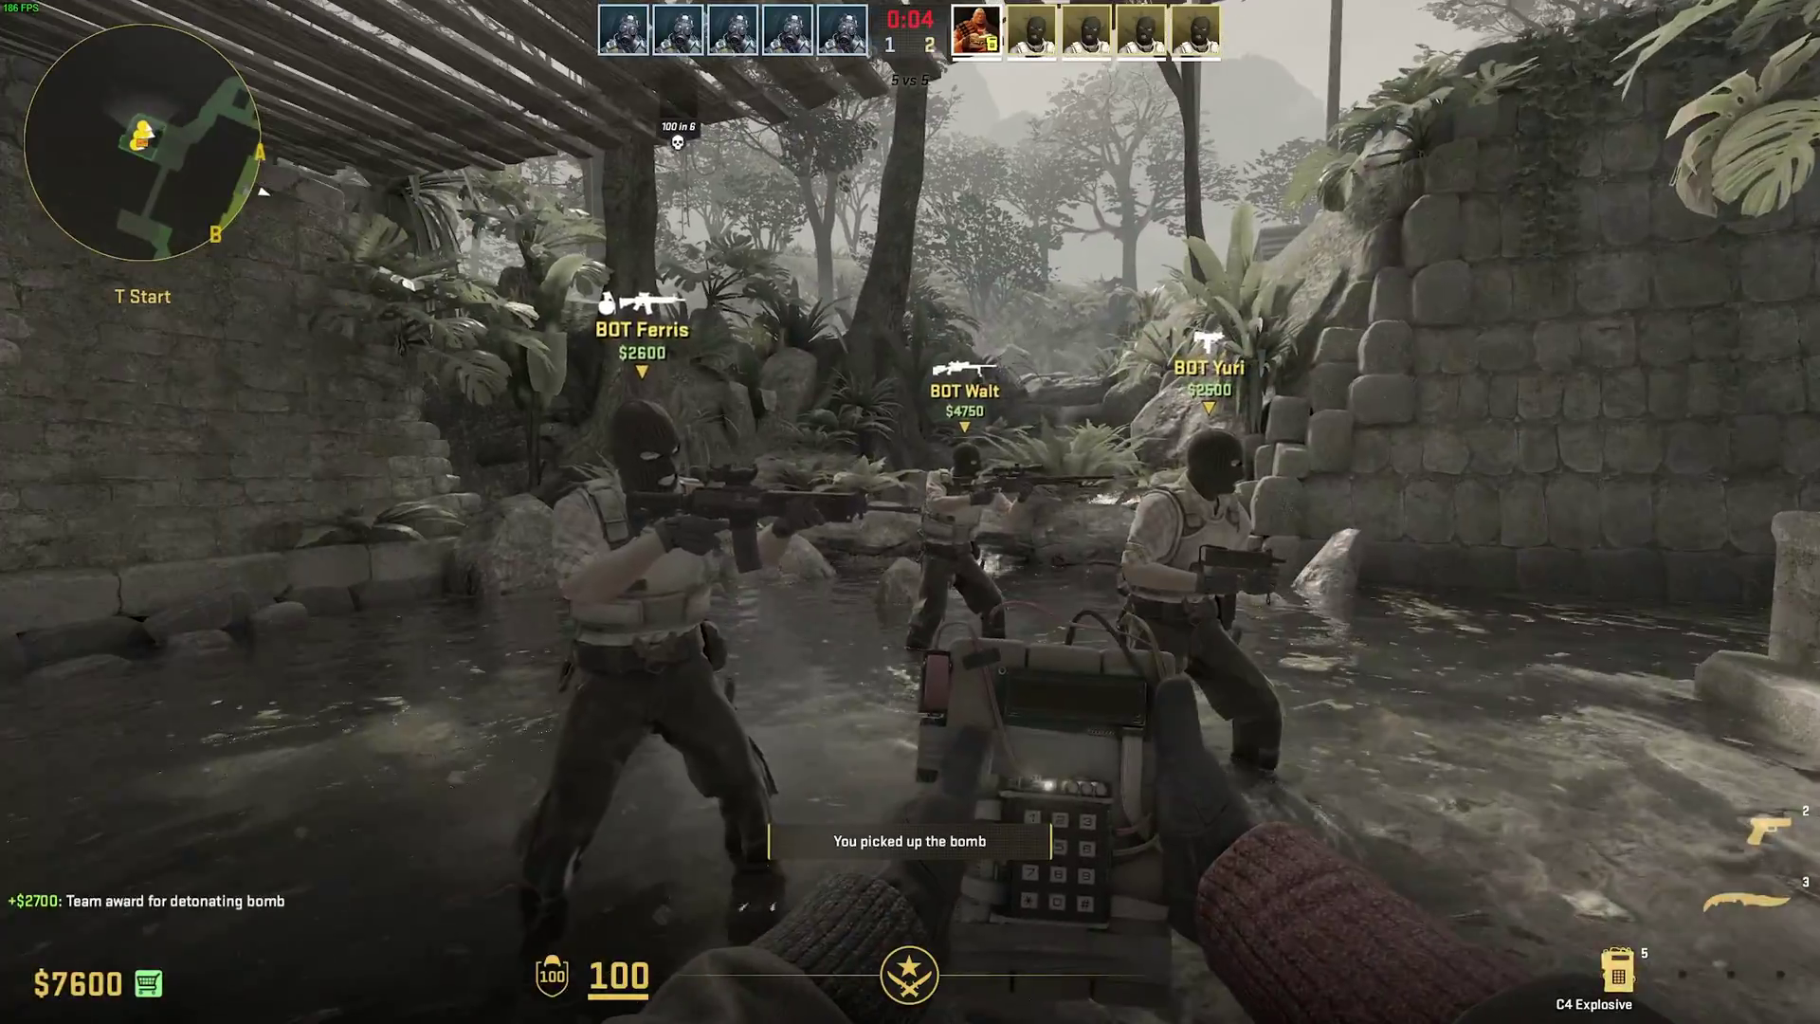
Switch from the C4 to the knife and run from T Start through the water and up the dirt slope.
key(3)
key(w)
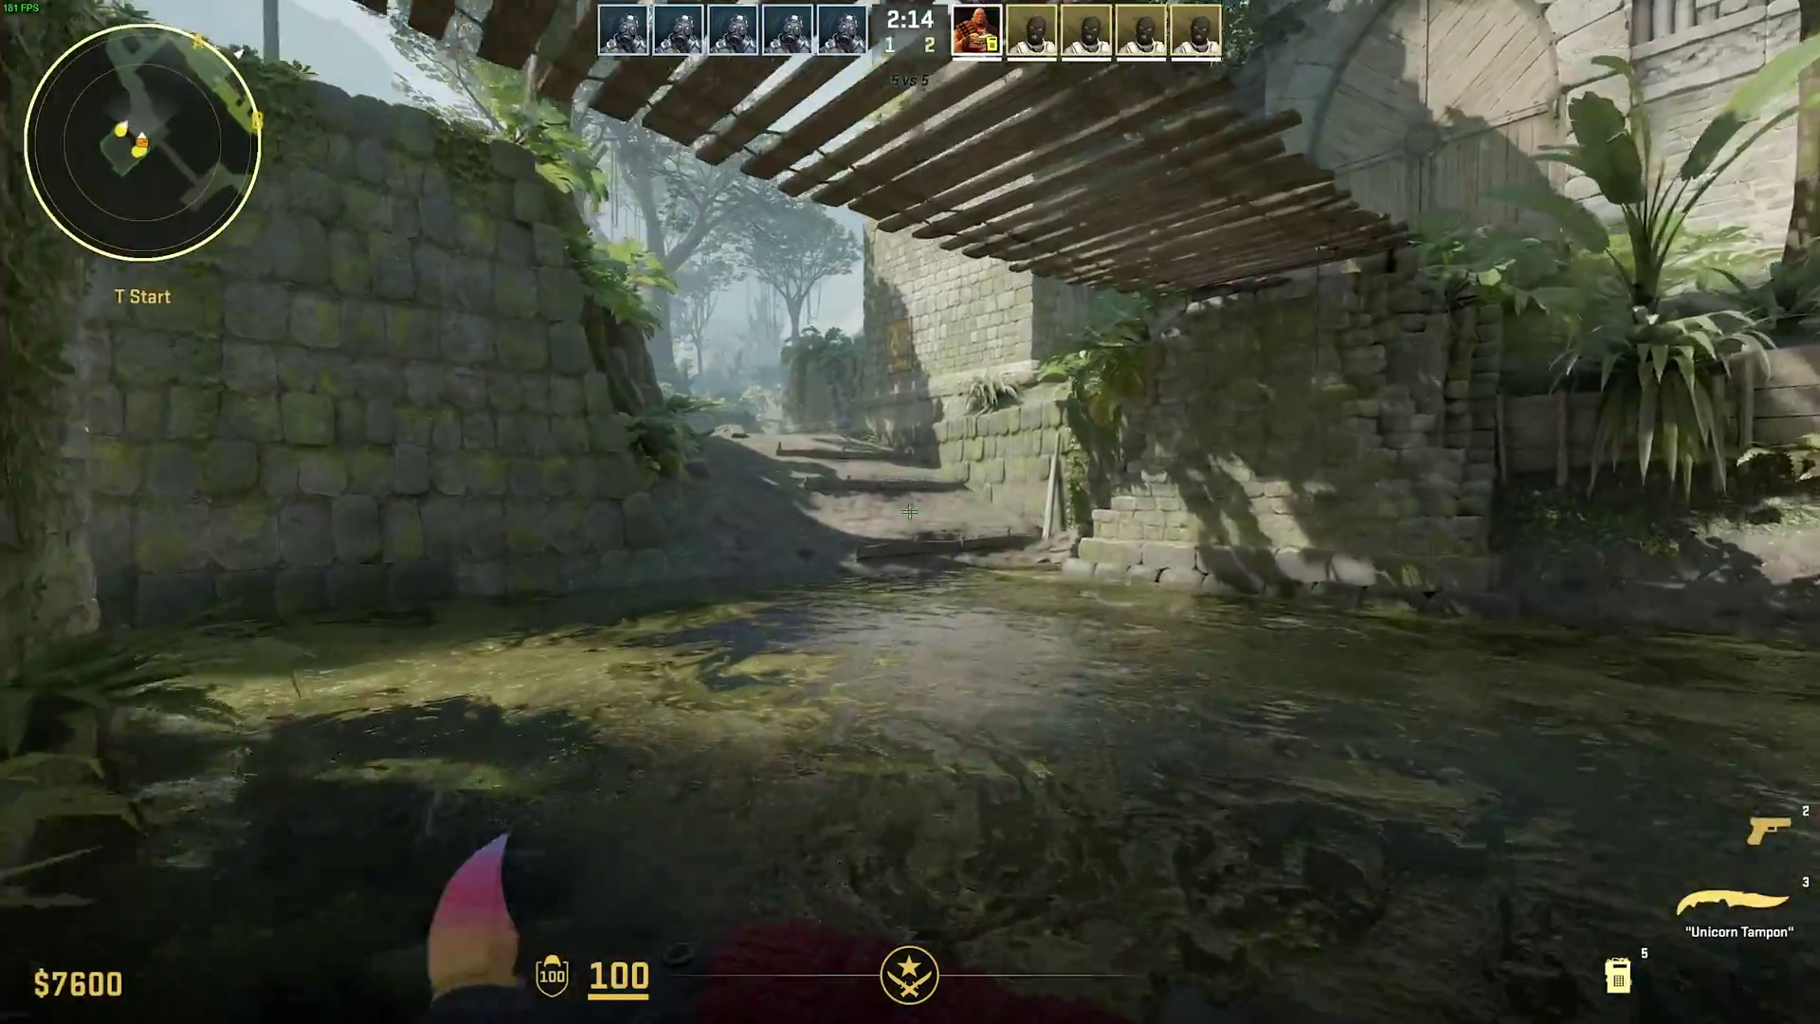
key(w)
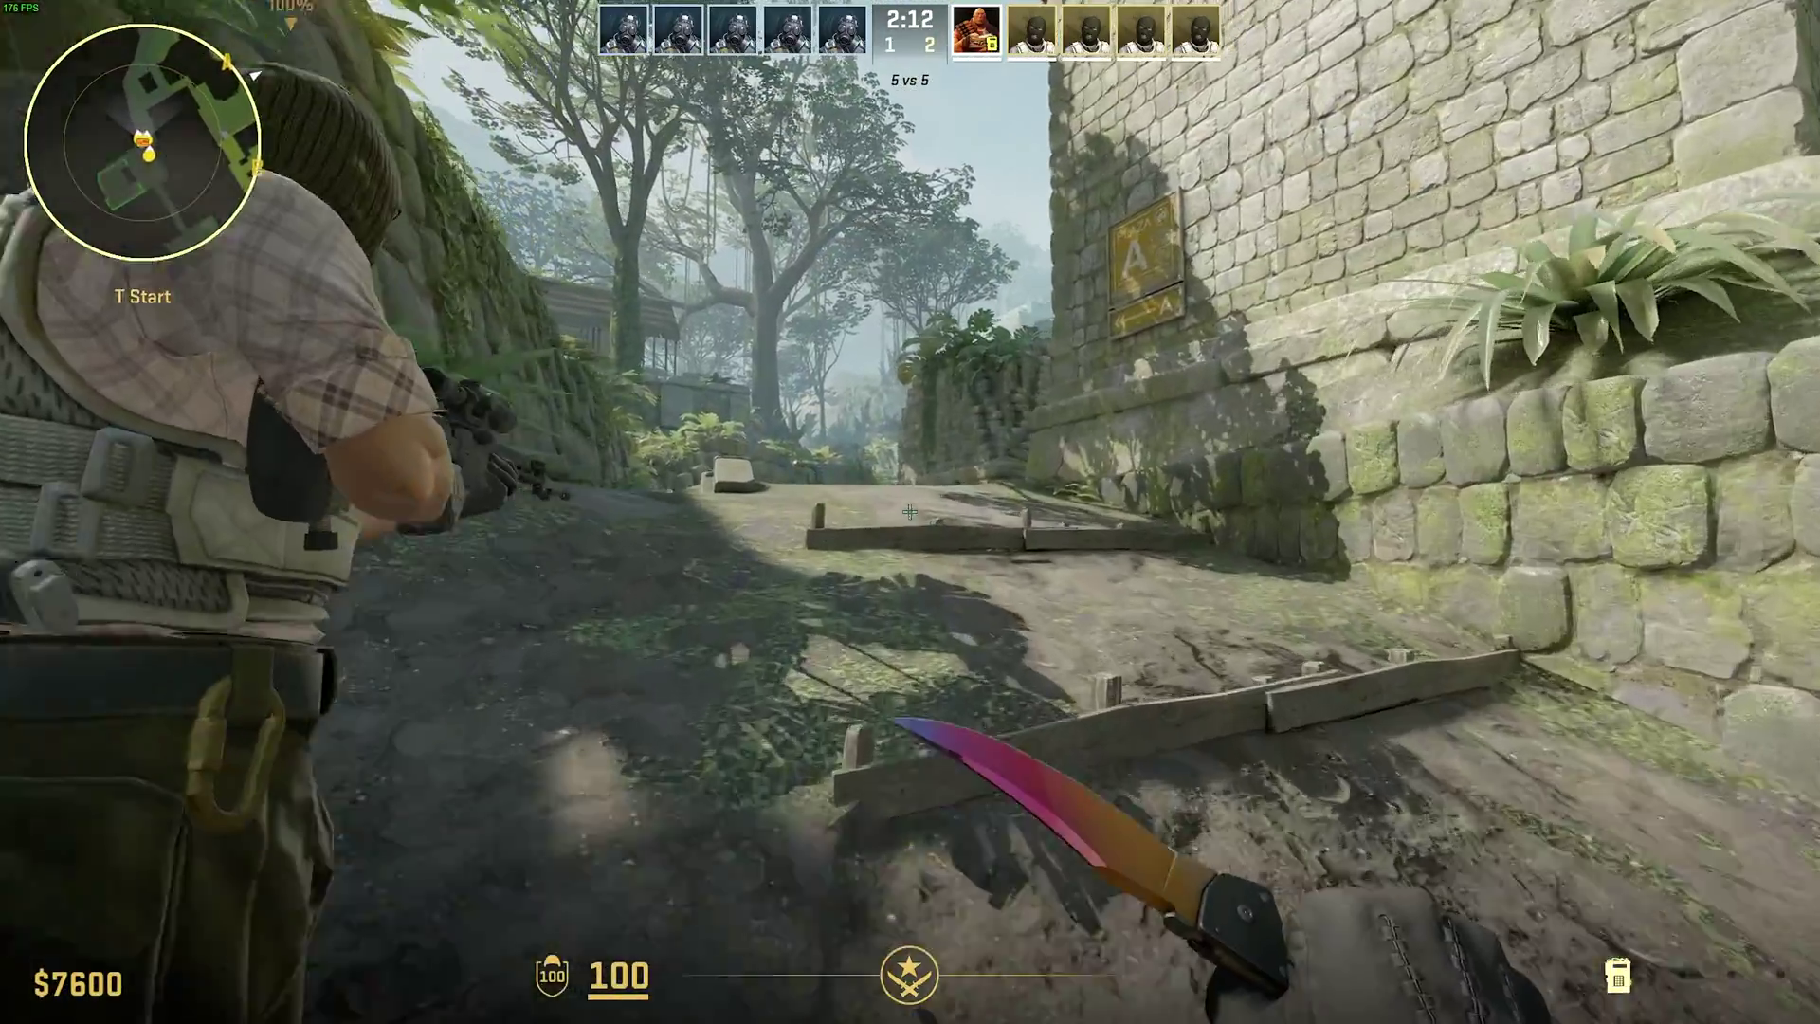